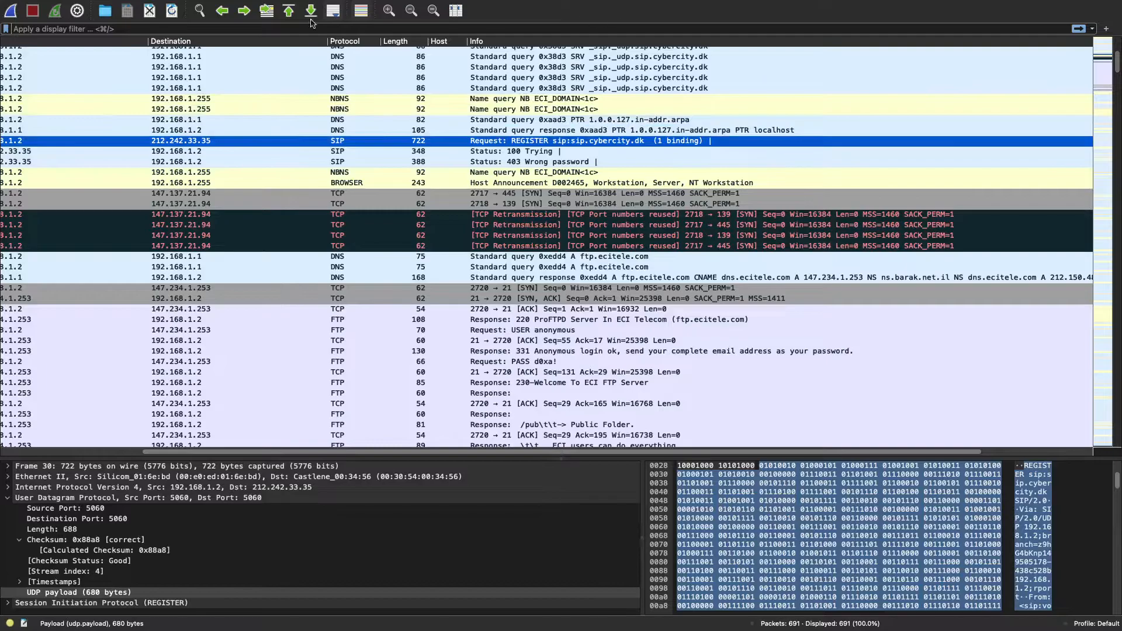
Review the preset capture filters in the capture options, then leave the options without starting a capture.
{"action": "left_click", "coordinate": [77, 11]}
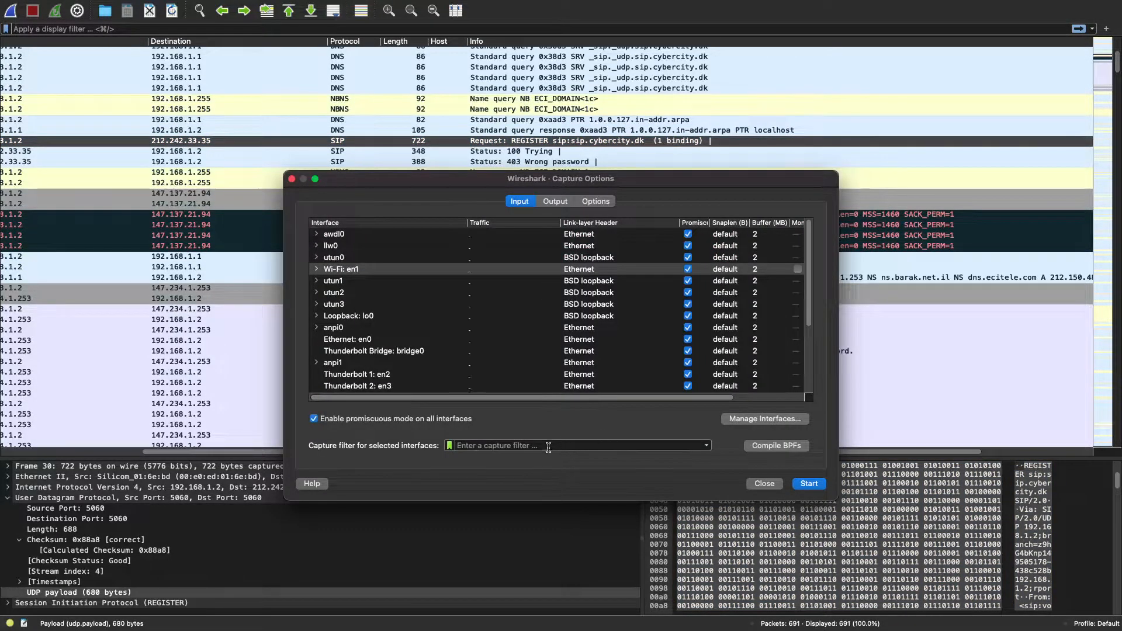
{"action": "left_click", "coordinate": [450, 446]}
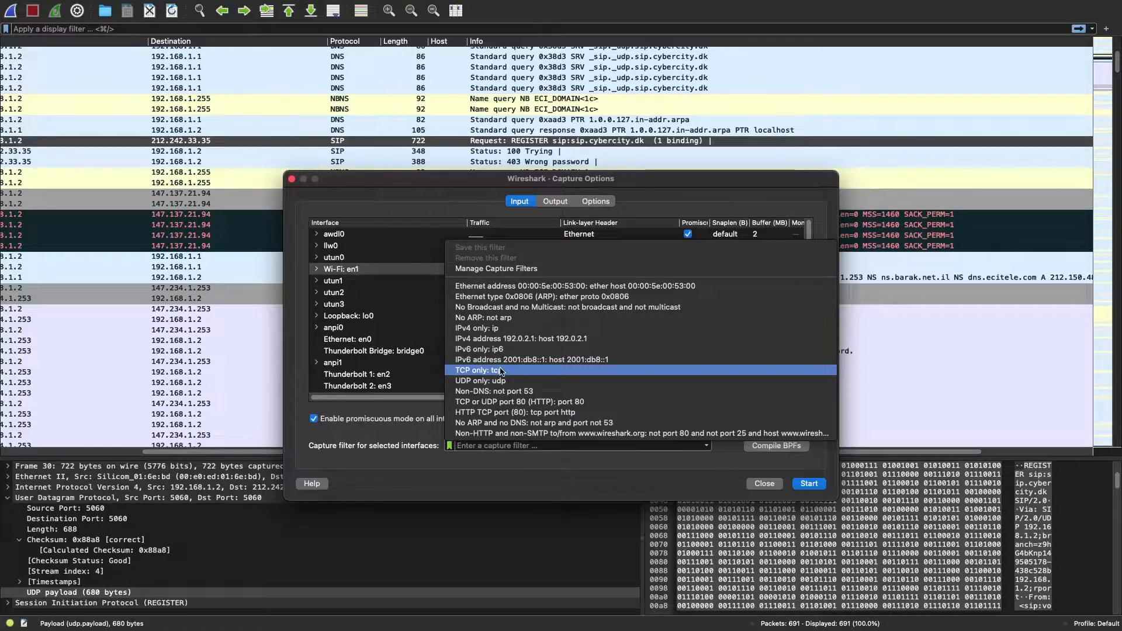
{"action": "key", "text": "Escape"}
{"action": "key", "text": "Escape"}
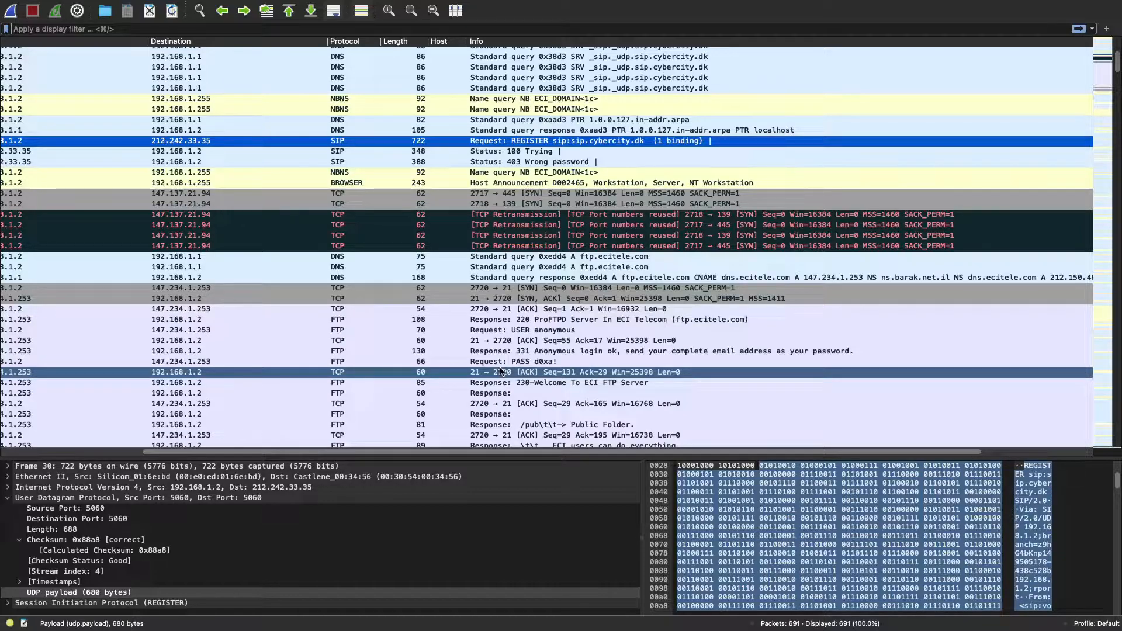
{"action": "left_click", "coordinate": [441, 7]}
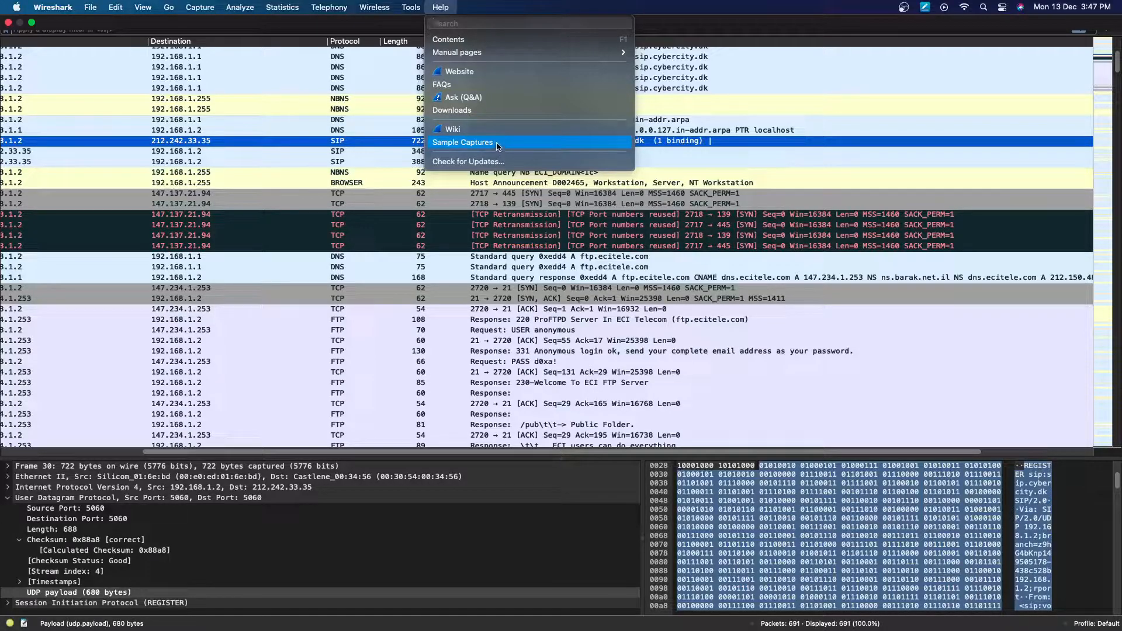
{"action": "left_click", "coordinate": [320, 204]}
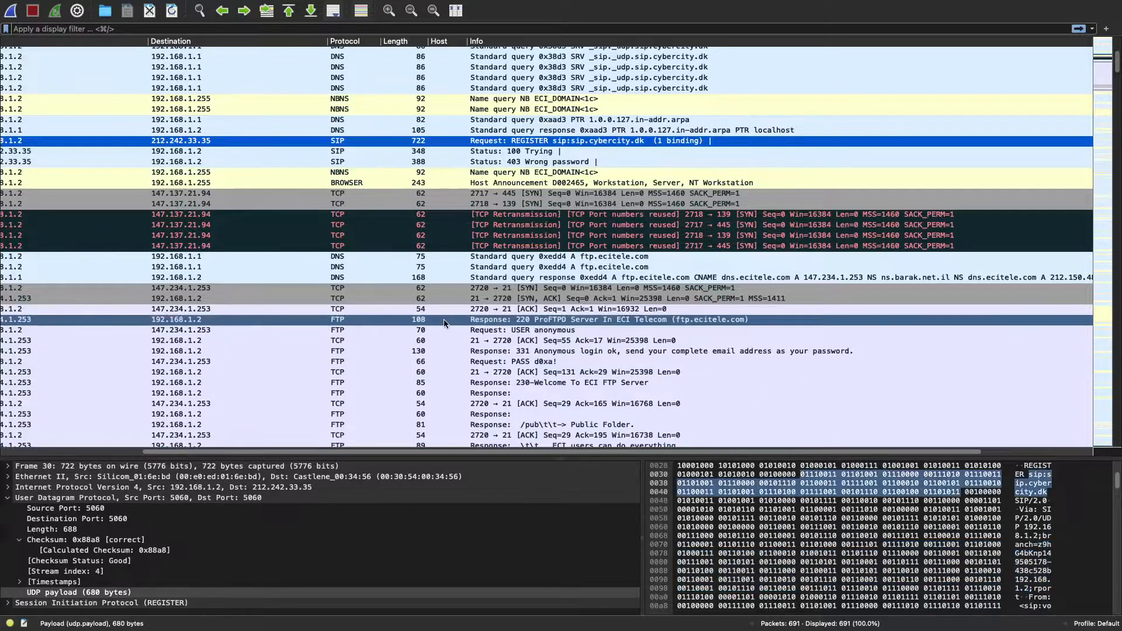
Look through the unfiltered packet list from its last packets back towards the middle, checking the numbers, times, addresses and protocols.
{"action": "scroll", "coordinate": [684, 272], "scroll_direction": "left", "scroll_amount": 5}
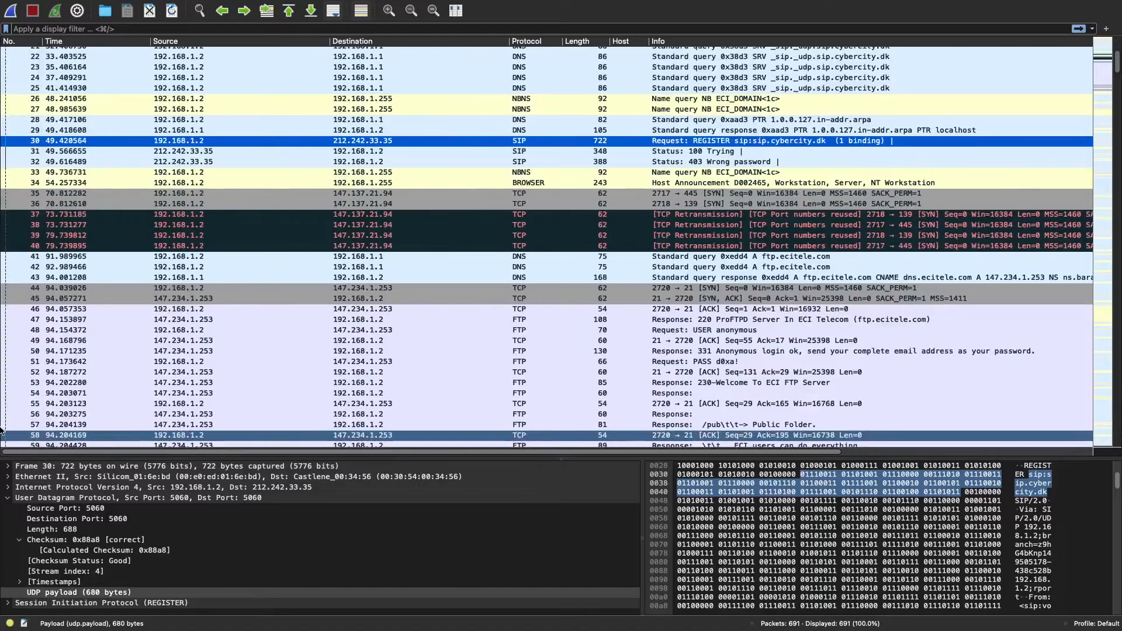
{"action": "left_click_drag", "start_coordinate": [1107, 54], "coordinate": [1106, 444]}
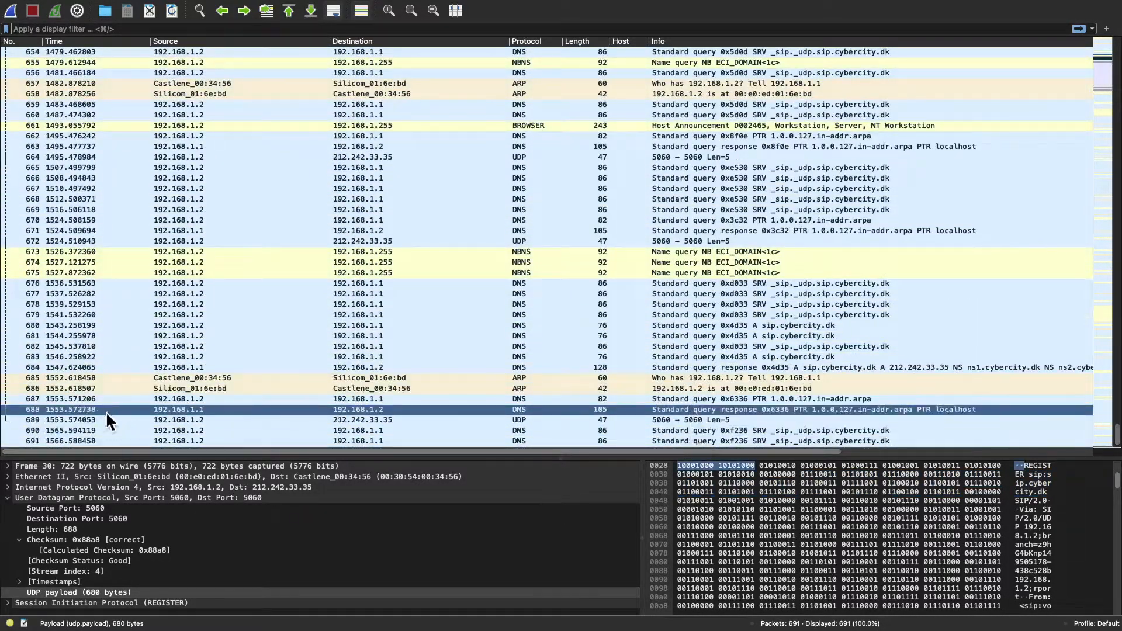
{"action": "left_click", "coordinate": [77, 443]}
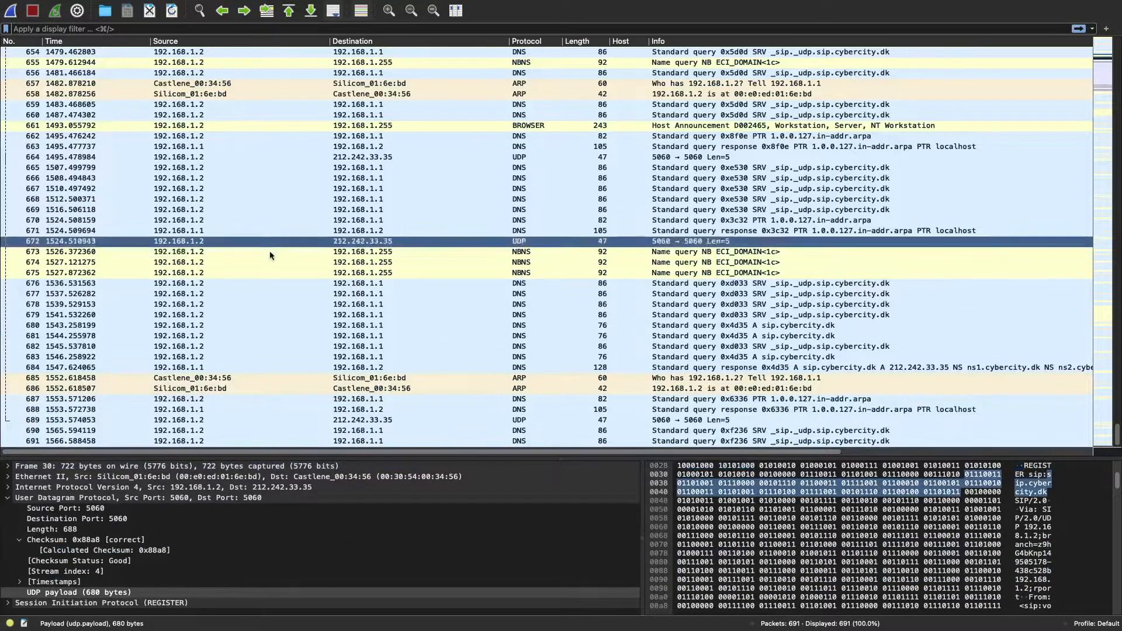
{"action": "scroll", "coordinate": [317, 275], "scroll_direction": "up", "scroll_amount": 20}
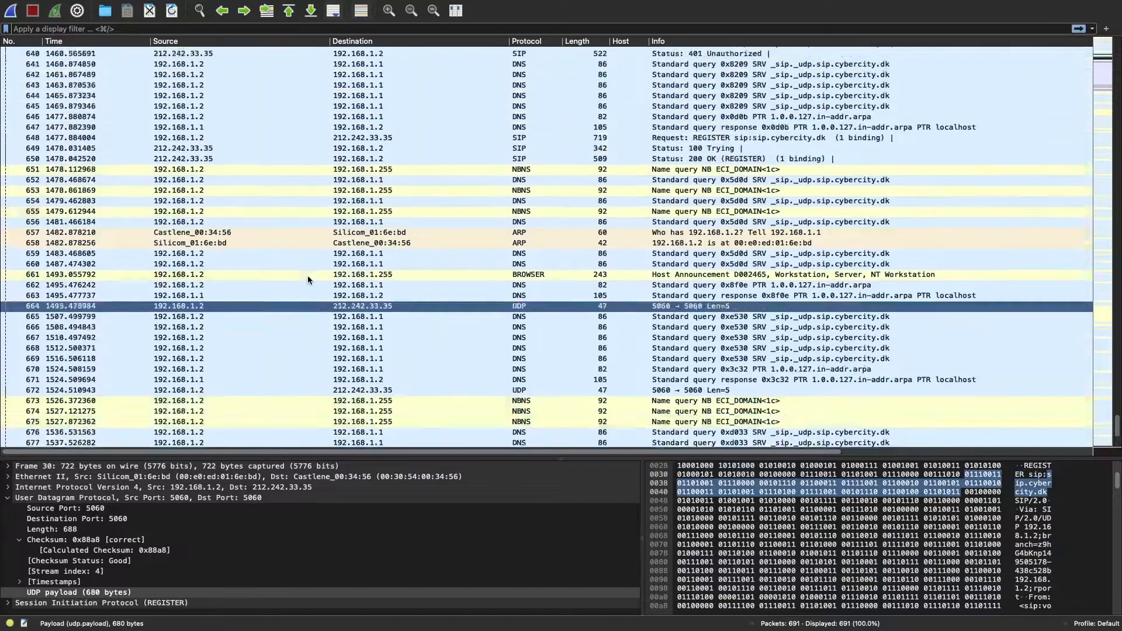
{"action": "scroll", "coordinate": [349, 244], "scroll_direction": "up", "scroll_amount": 20}
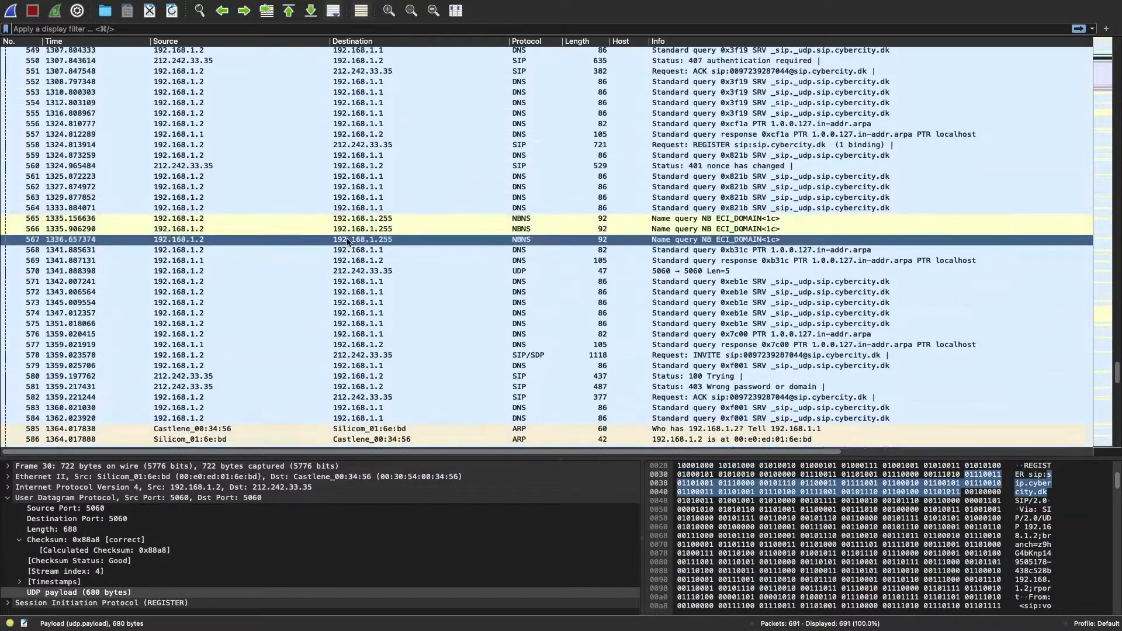
{"action": "scroll", "coordinate": [302, 230], "scroll_direction": "up", "scroll_amount": 20}
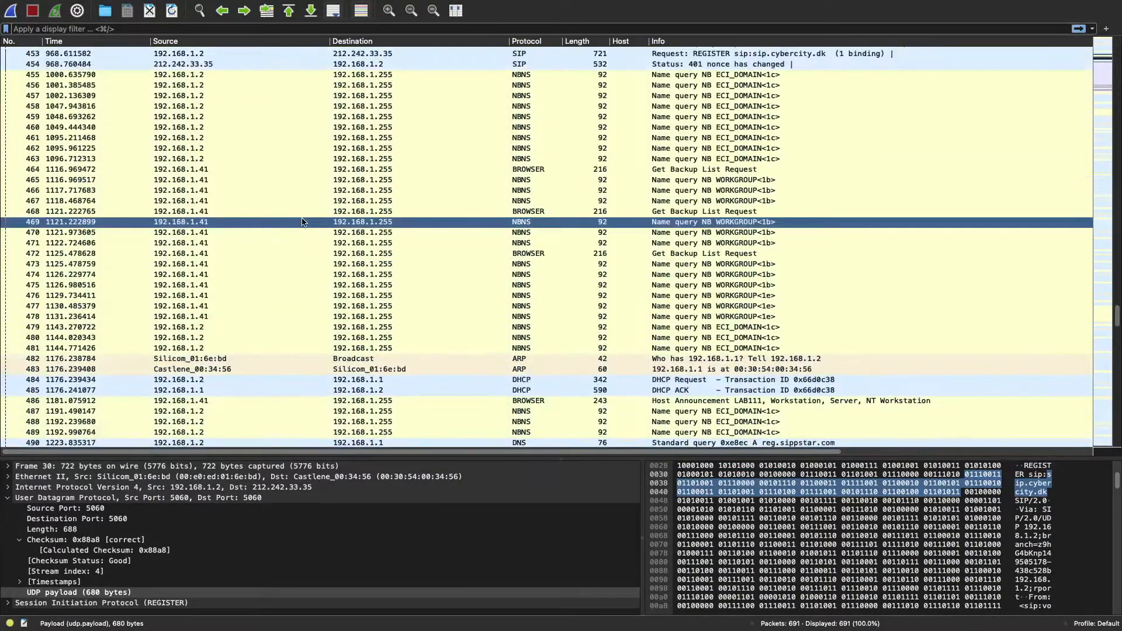
{"action": "scroll", "coordinate": [482, 195], "scroll_direction": "up", "scroll_amount": 20}
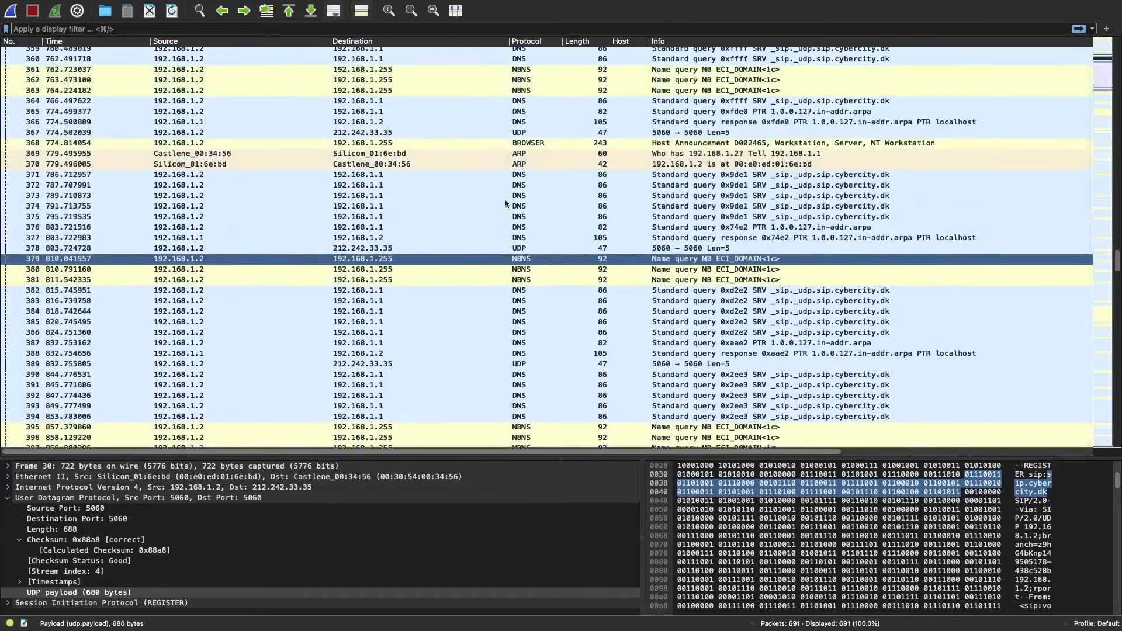
Open the Protocol Hierarchy statistics for the capture and collapse the NetBIOS Datagram Service branch.
{"action": "mouse_move", "coordinate": [263, 7]}
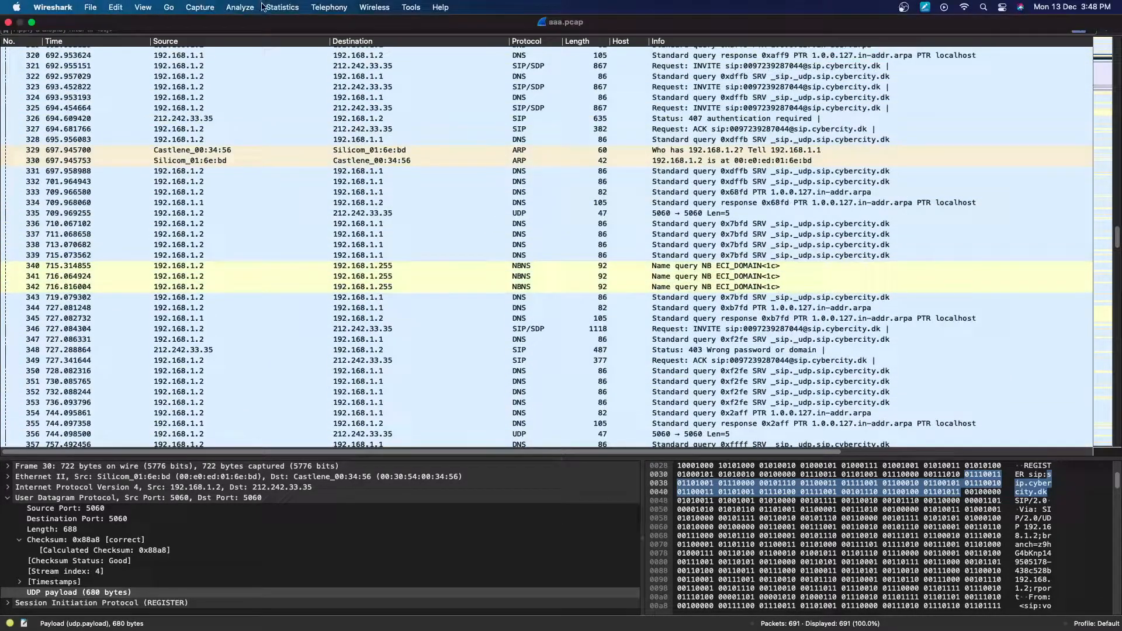
{"action": "left_click", "coordinate": [293, 7]}
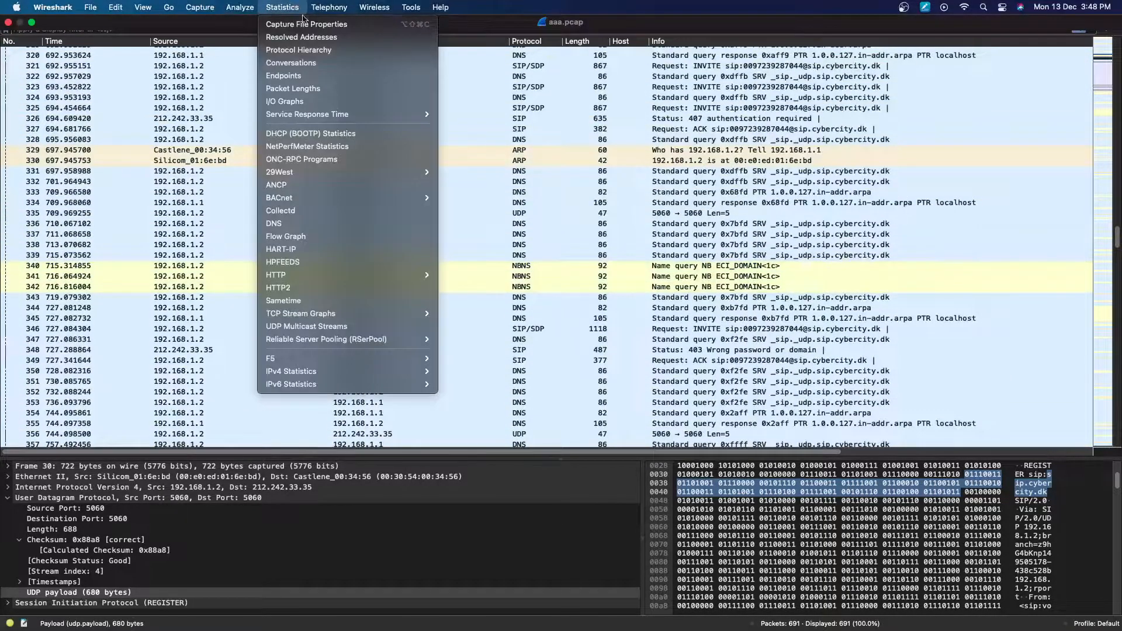
{"action": "left_click", "coordinate": [331, 52]}
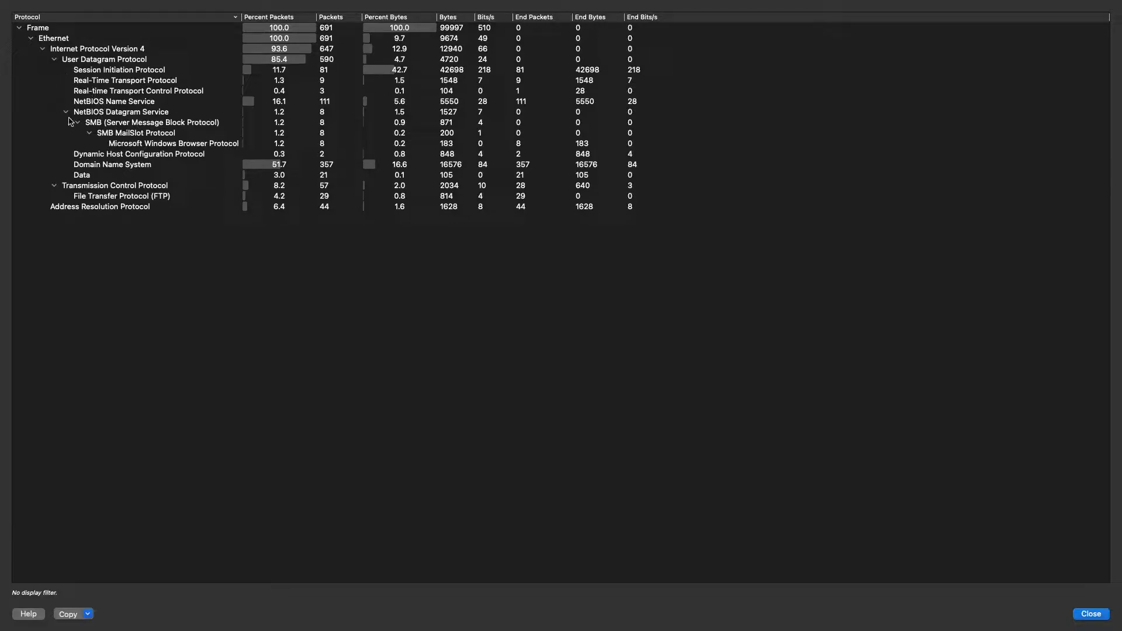
{"action": "left_click", "coordinate": [67, 112]}
Examine the packet shares of the UDP protocols and FTP in the protocol hierarchy, and return to the packet list.
{"action": "left_click", "coordinate": [107, 71]}
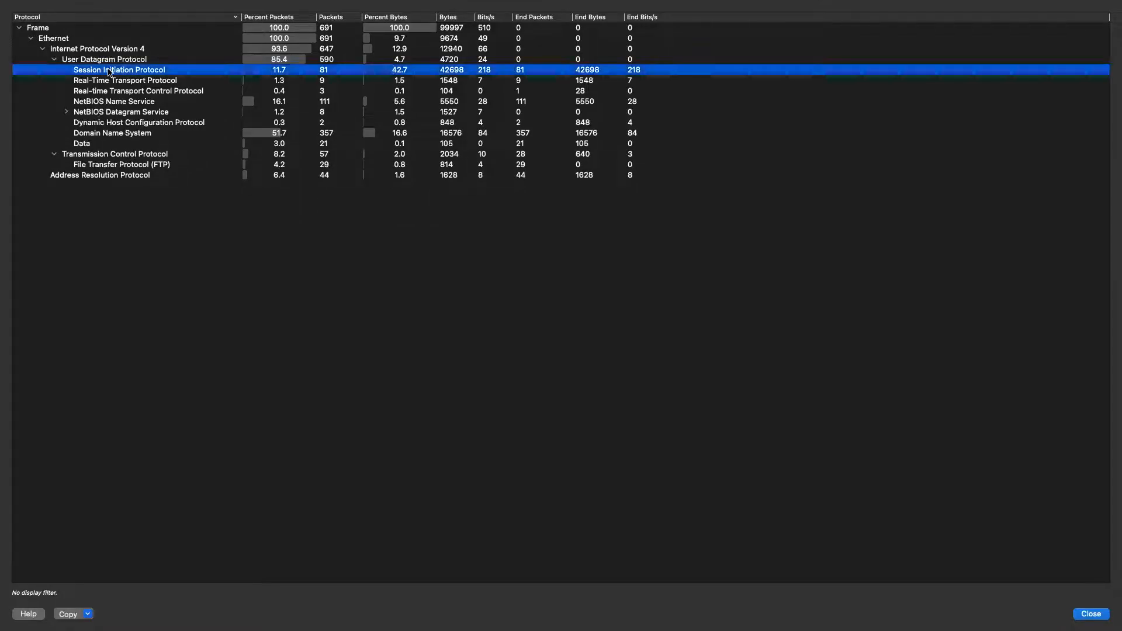
{"action": "left_click", "coordinate": [121, 166]}
{"action": "left_click", "coordinate": [109, 133]}
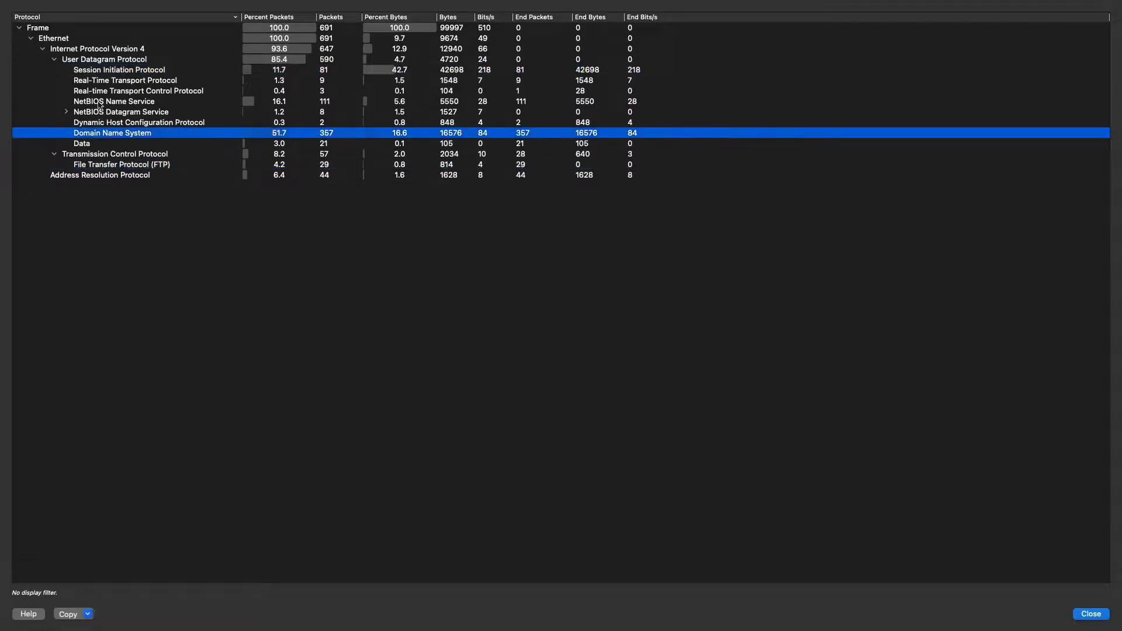
{"action": "left_click", "coordinate": [91, 71]}
{"action": "mouse_move", "coordinate": [91, 72]}
{"action": "left_mouse_down"}
{"action": "mouse_move", "coordinate": [102, 134]}
{"action": "mouse_move", "coordinate": [98, 59]}
{"action": "left_mouse_up"}
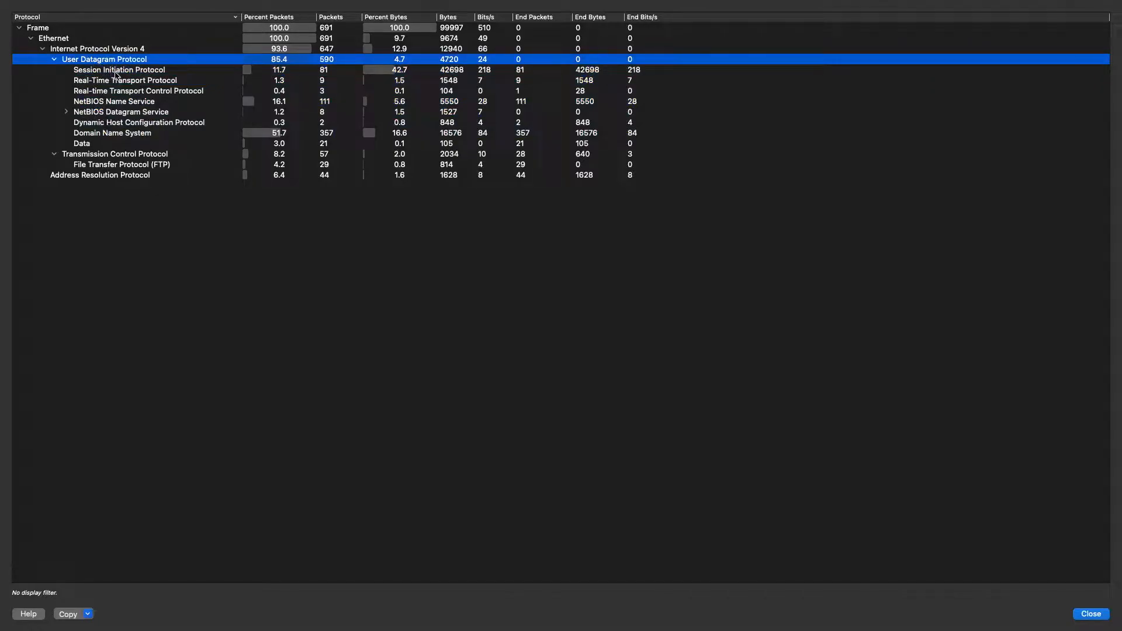
{"action": "left_click", "coordinate": [117, 71]}
{"action": "left_click", "coordinate": [121, 82]}
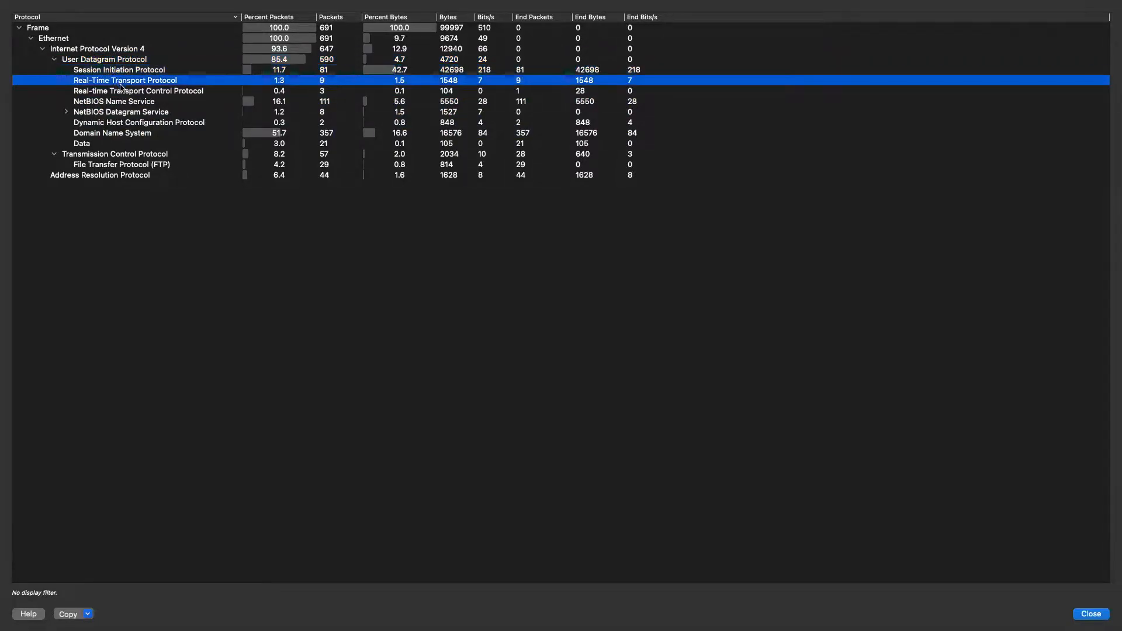
{"action": "left_click", "coordinate": [128, 92]}
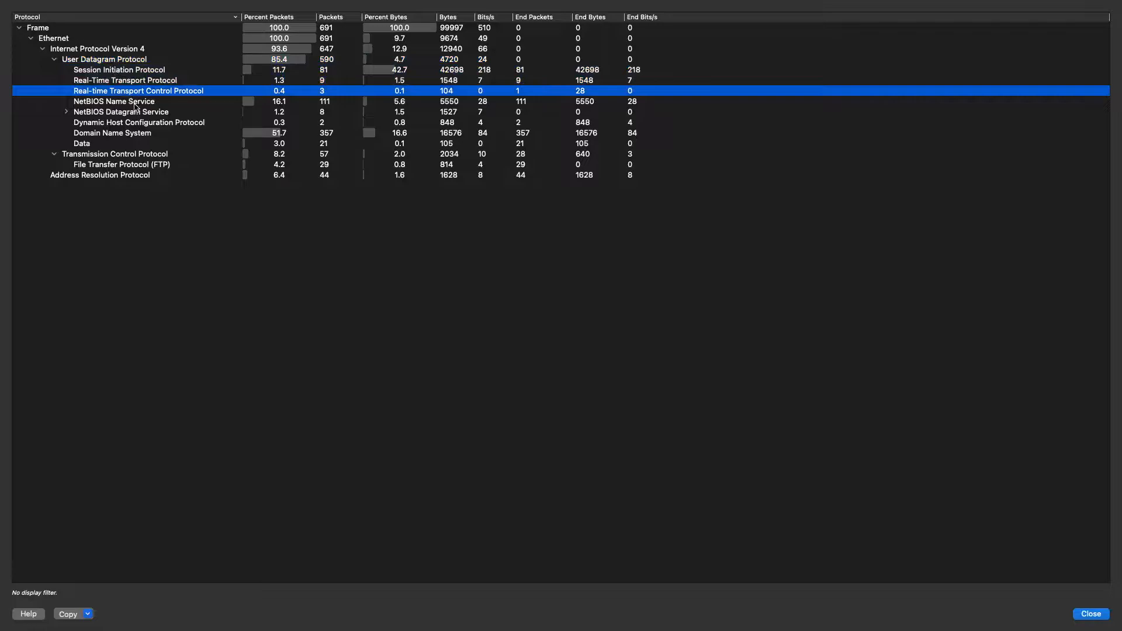
{"action": "left_click", "coordinate": [134, 104]}
{"action": "left_click", "coordinate": [139, 124]}
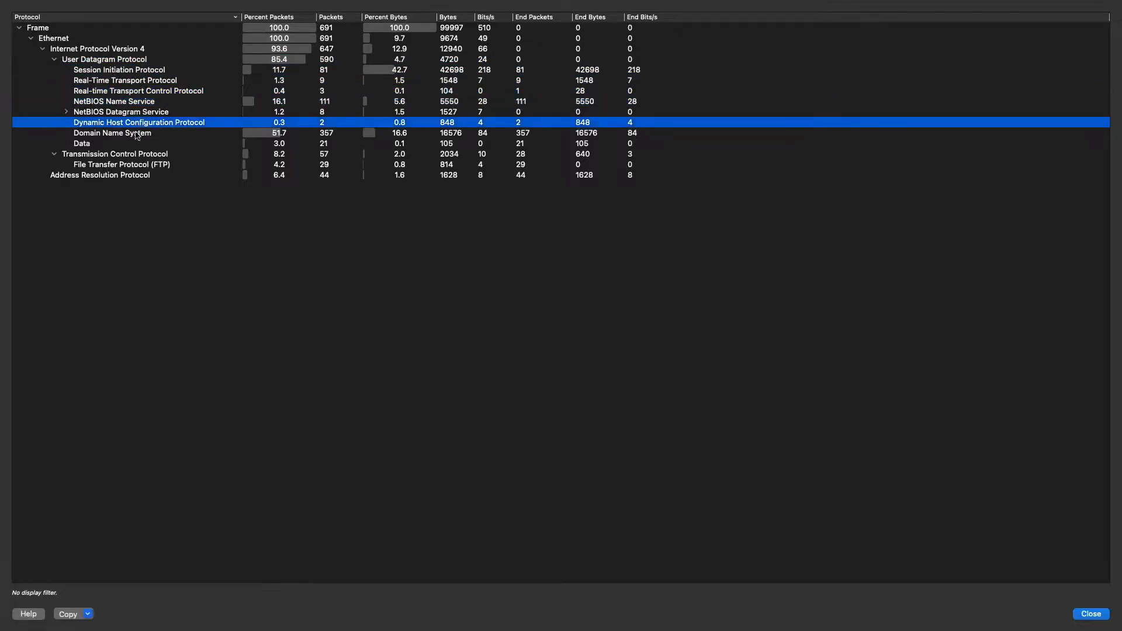
{"action": "left_click", "coordinate": [133, 135]}
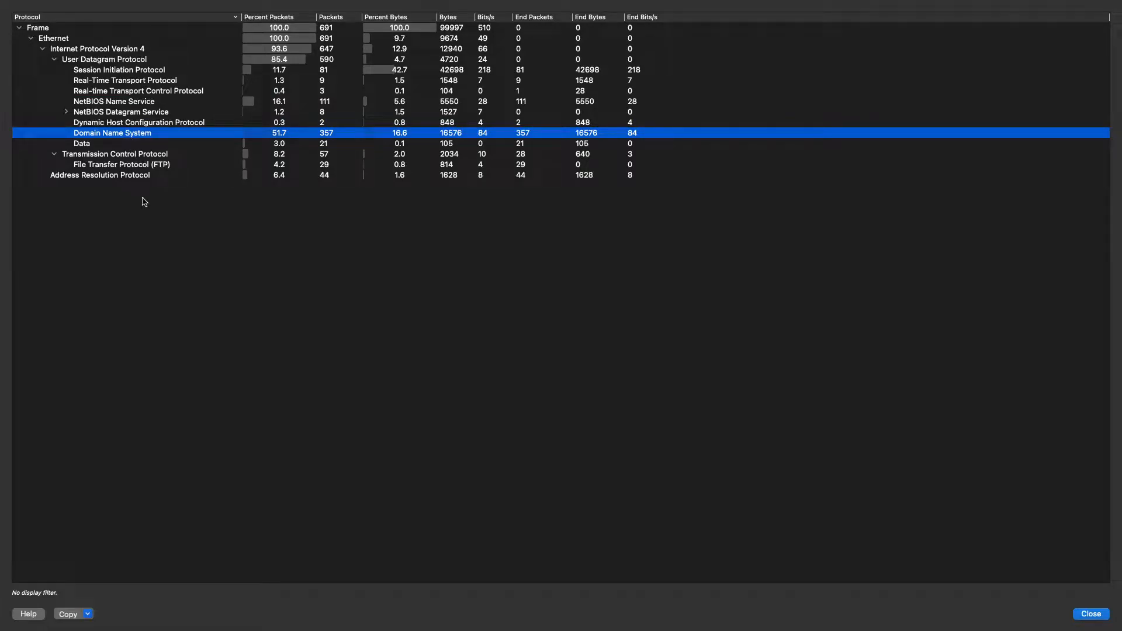
{"action": "left_click", "coordinate": [144, 166]}
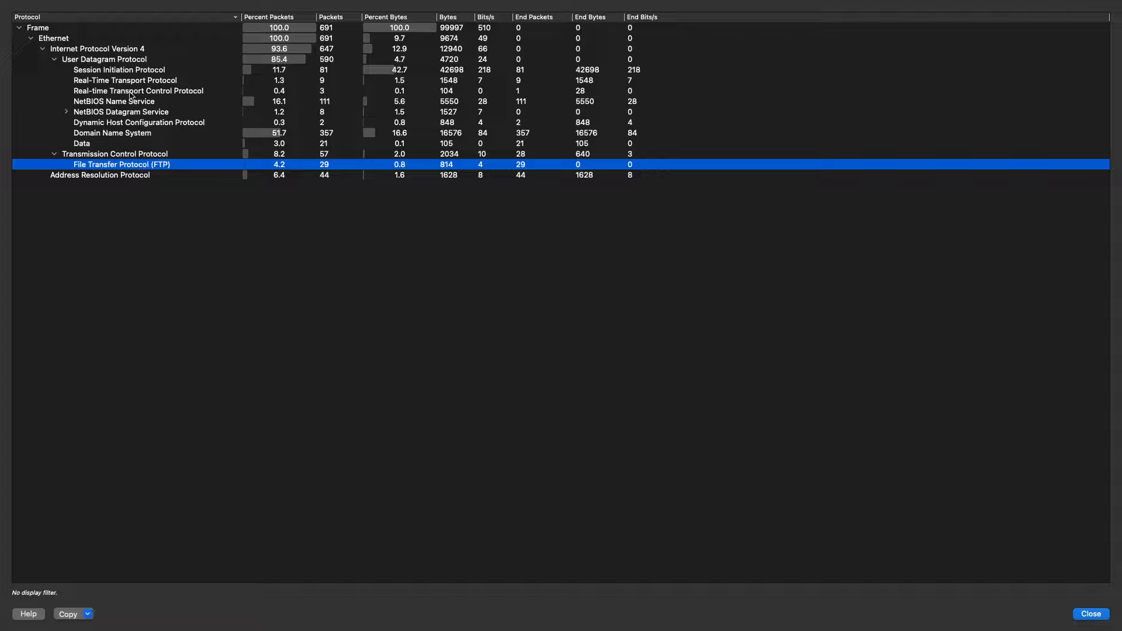
{"action": "key", "text": "ctrl+Left"}
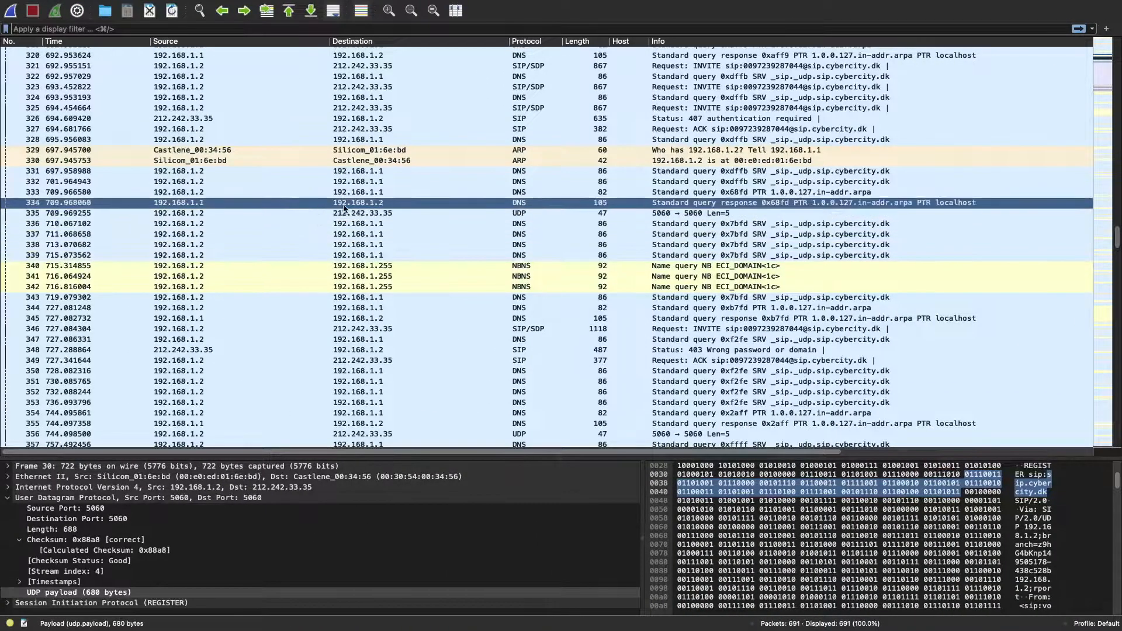
Apply the display filter dns, select packet 106 with the PTR response, and browse the filtered packets.
{"action": "left_click", "coordinate": [475, 25]}
{"action": "type", "text": "dns"}
{"action": "key", "text": "Return"}
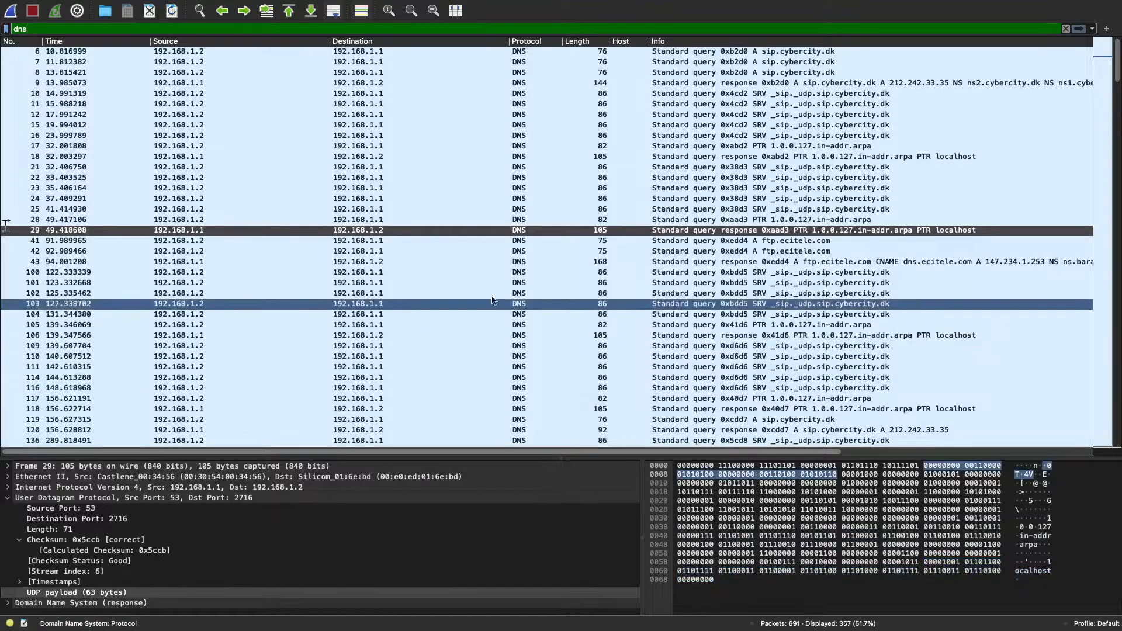
{"action": "left_click", "coordinate": [553, 304]}
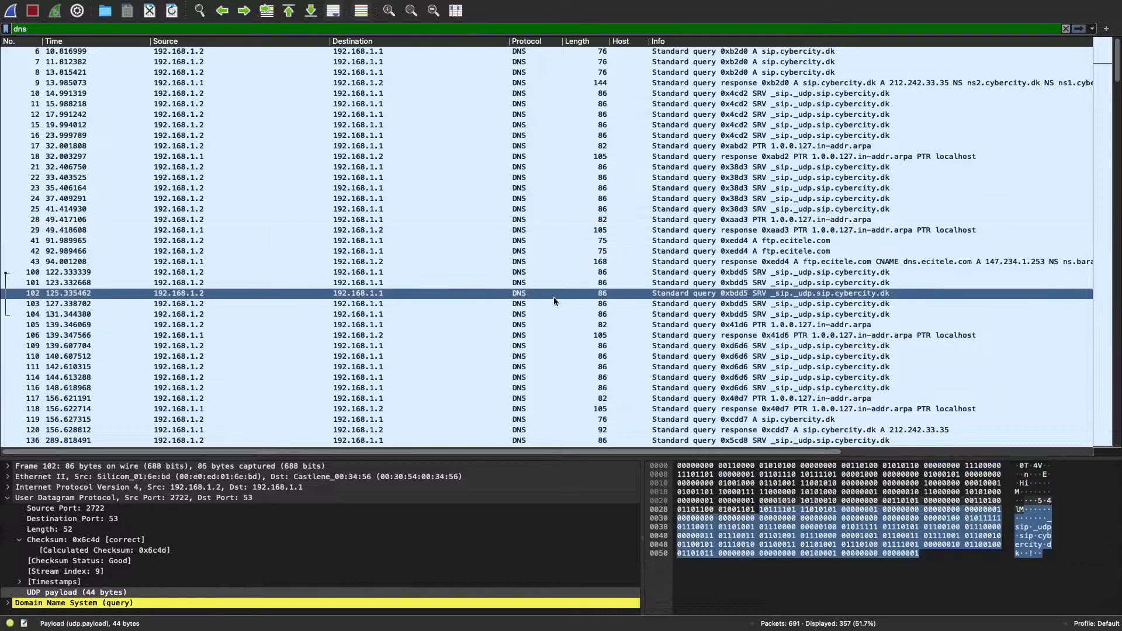
{"action": "left_click", "coordinate": [563, 337]}
{"action": "scroll", "coordinate": [570, 389], "scroll_direction": "down", "scroll_amount": 10}
{"action": "scroll", "coordinate": [574, 388], "scroll_direction": "up", "scroll_amount": 10}
Replace the display filter with udp and browse the filtered packets.
{"action": "left_click", "coordinate": [541, 25]}
{"action": "key", "text": "BackSpace"}
{"action": "key", "text": "BackSpace"}
{"action": "key", "text": "BackSpace"}
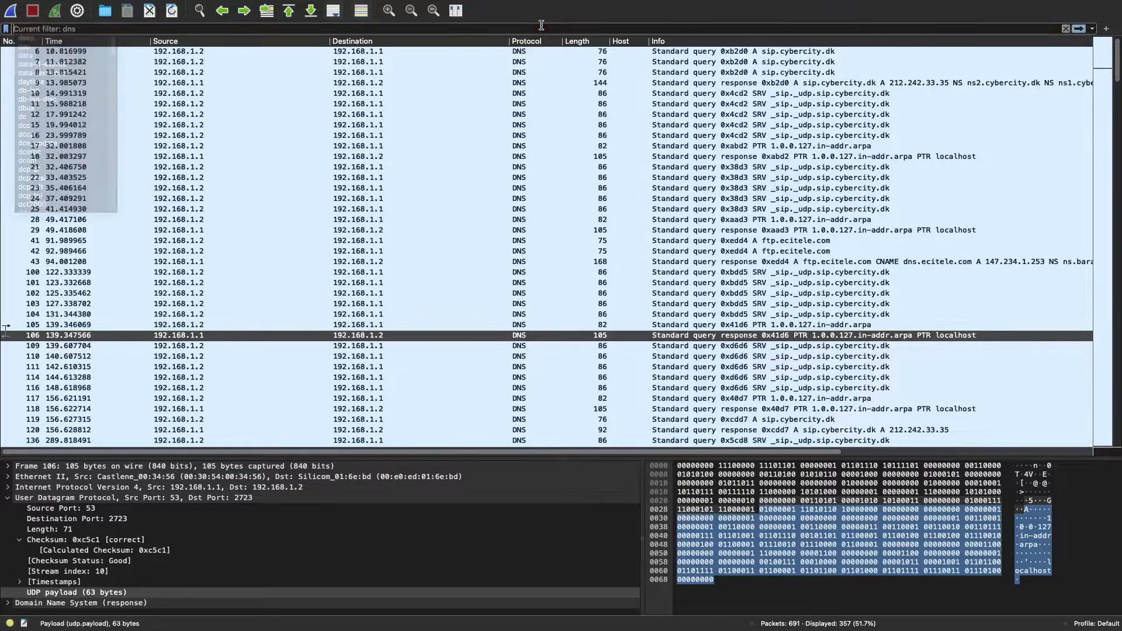
{"action": "type", "text": "udp"}
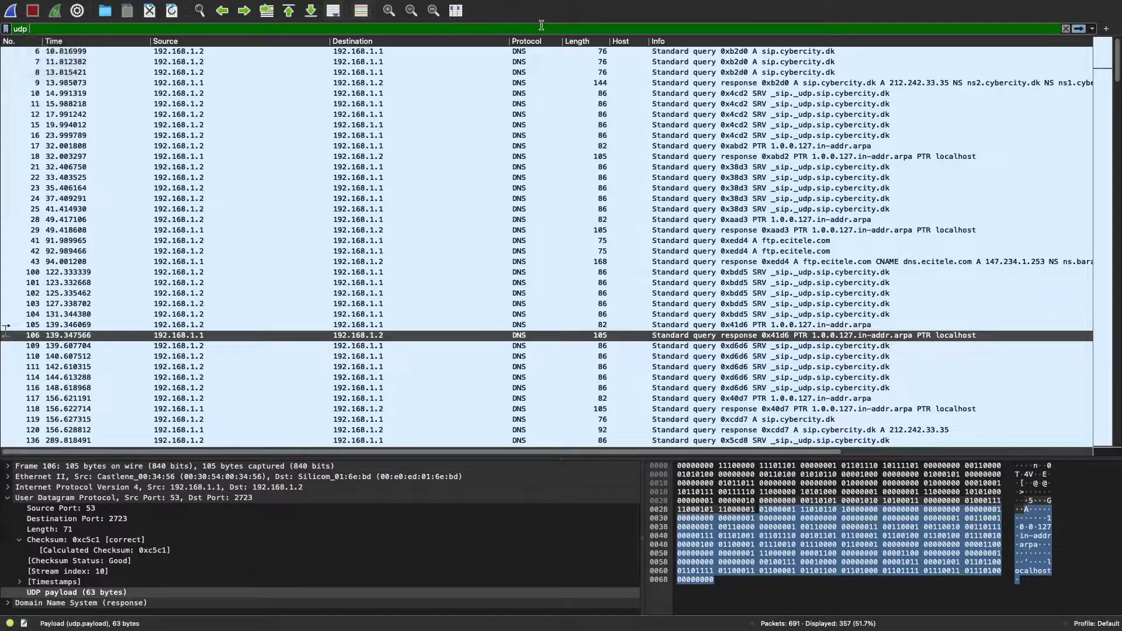
{"action": "key", "text": "Return"}
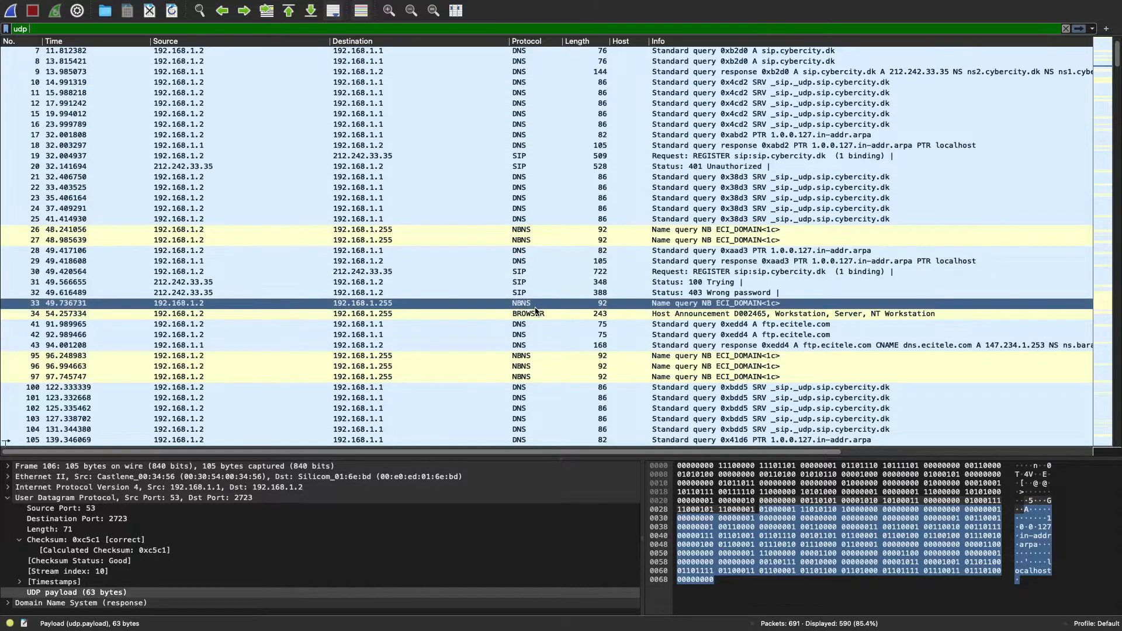
{"action": "scroll", "coordinate": [515, 324], "scroll_direction": "down", "scroll_amount": 9}
{"action": "scroll", "coordinate": [514, 336], "scroll_direction": "down", "scroll_amount": 11}
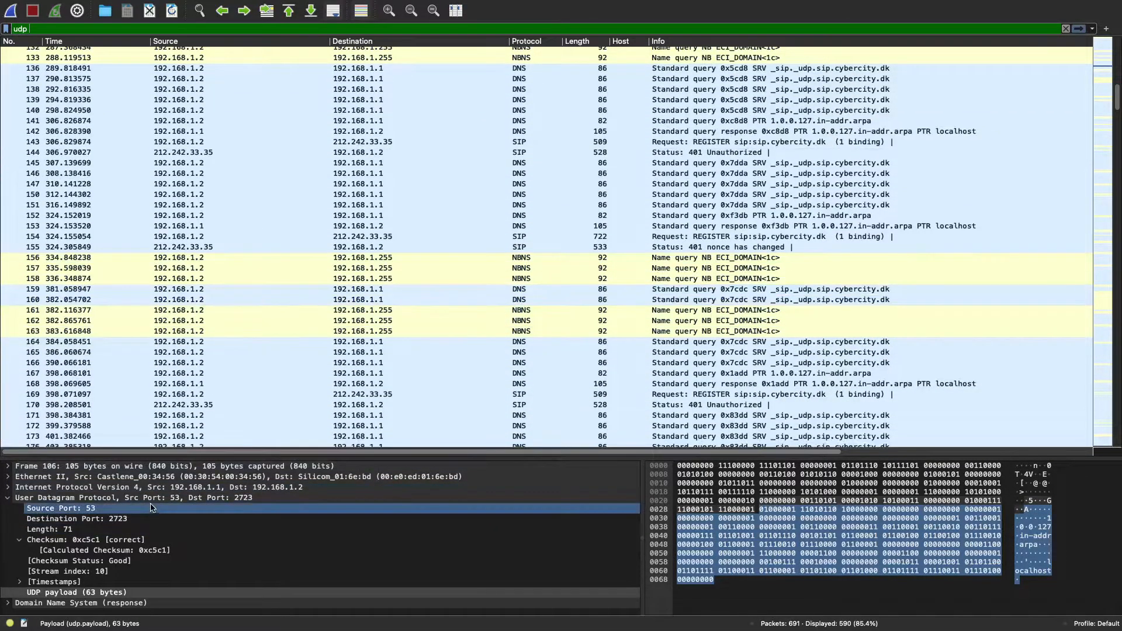
Apply the display filter udp.port == 2723 and select the DNS response packet in the filtered list.
{"action": "left_click", "coordinate": [150, 32]}
{"action": "type", "text": "udp."}
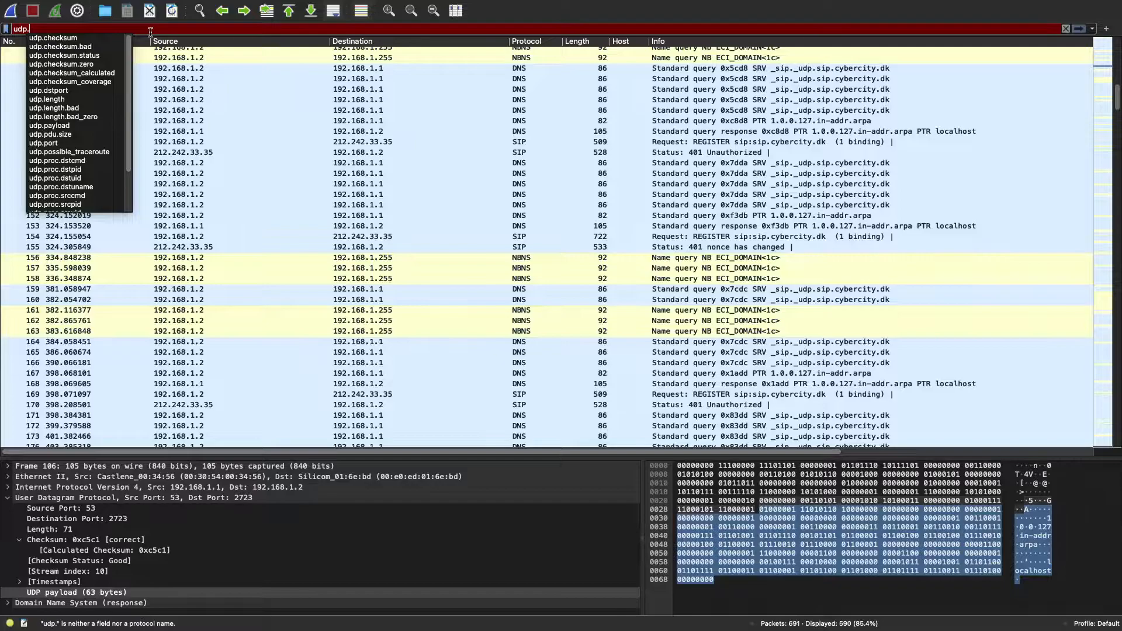
{"action": "type", "text": "port =="}
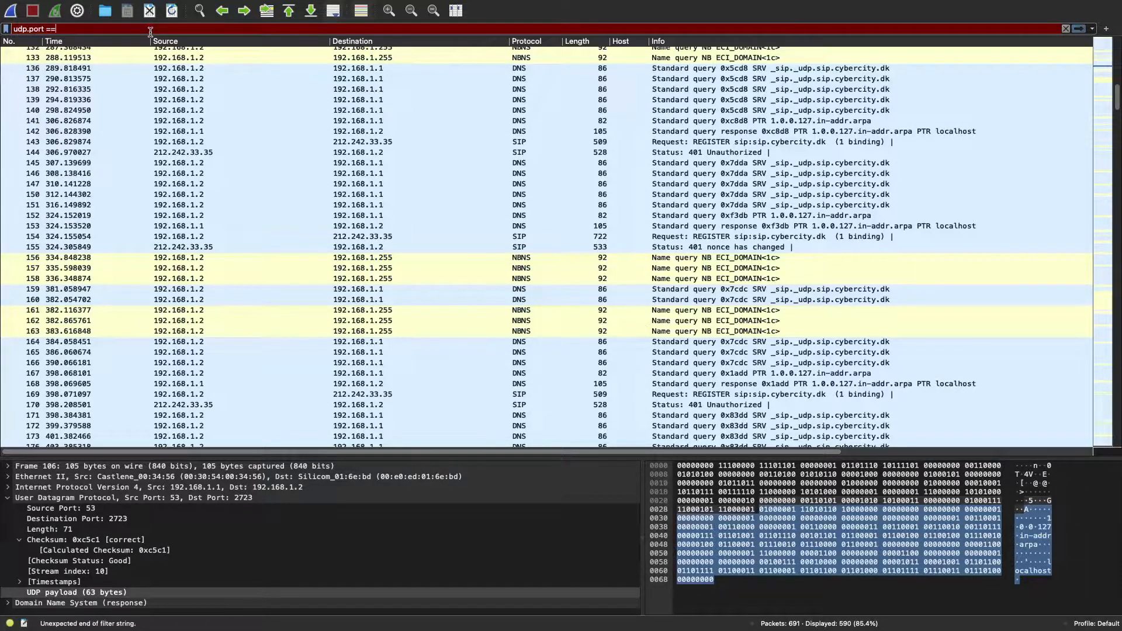
{"action": "type", "text": " 2723"}
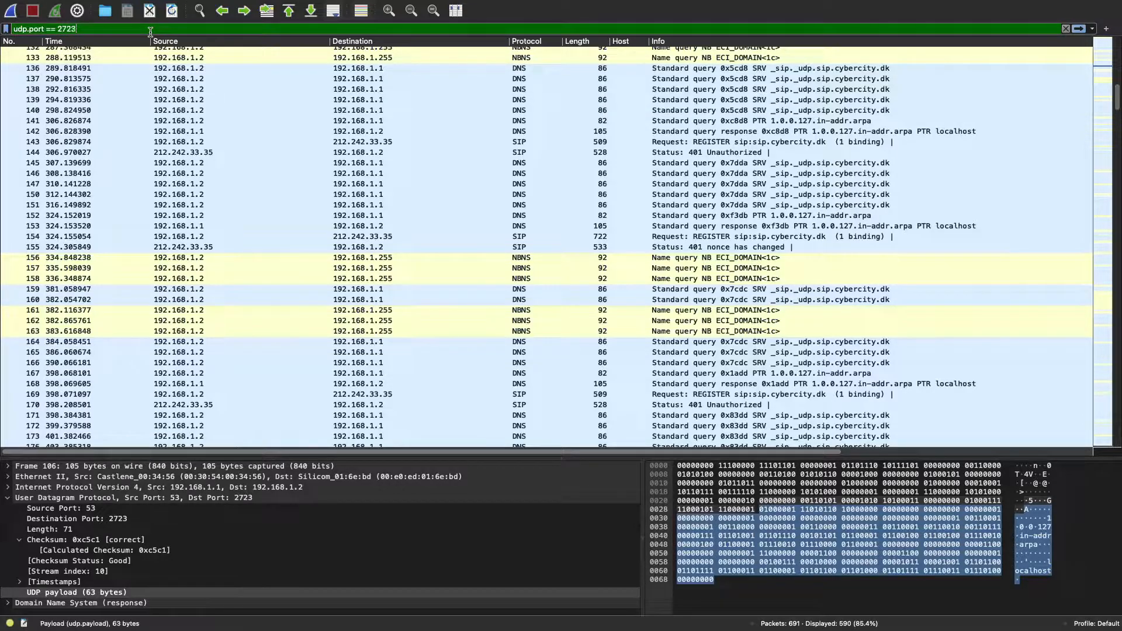
{"action": "key", "text": "Return"}
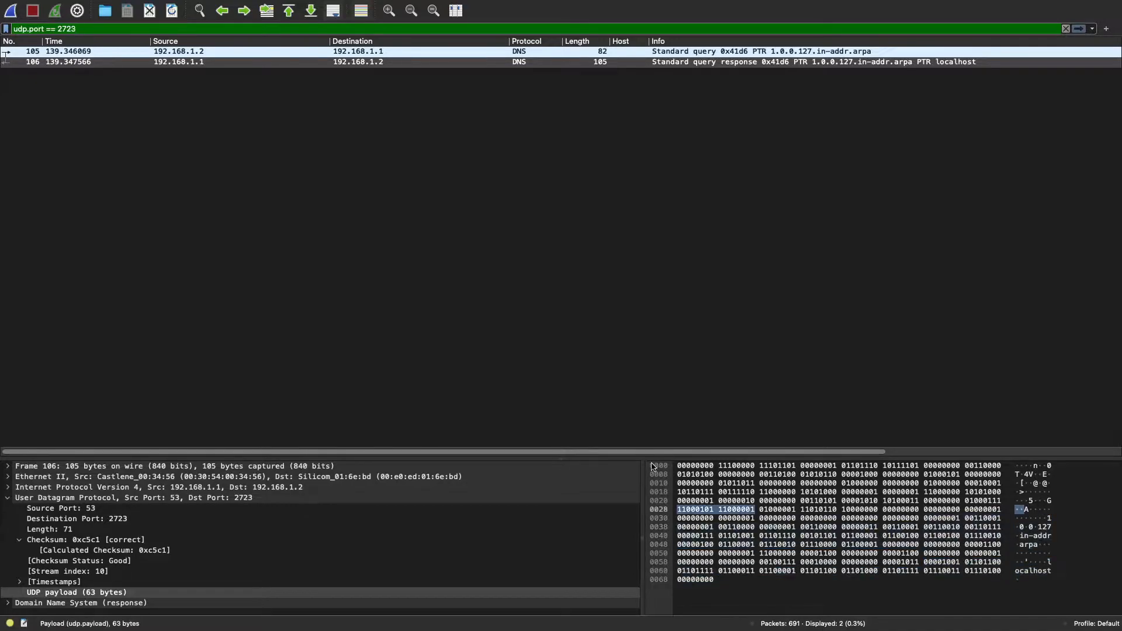
{"action": "left_click", "coordinate": [470, 66]}
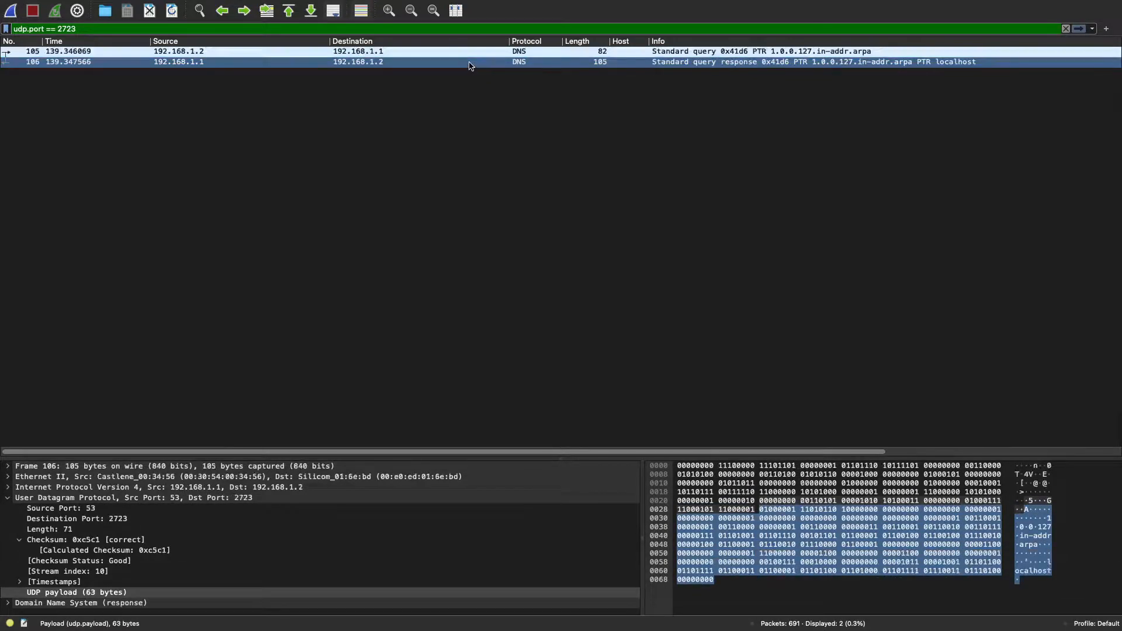
Compare the source and destination UDP ports of the DNS query packet 105 and its response packet 106.
{"action": "left_click", "coordinate": [467, 54]}
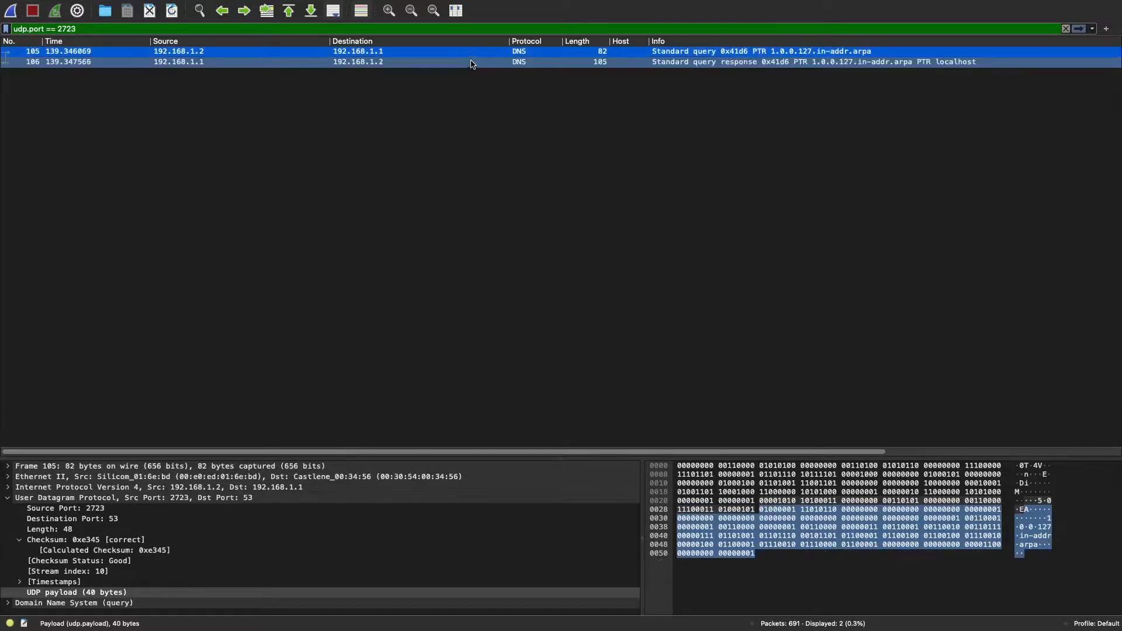
{"action": "double_click", "coordinate": [89, 28]}
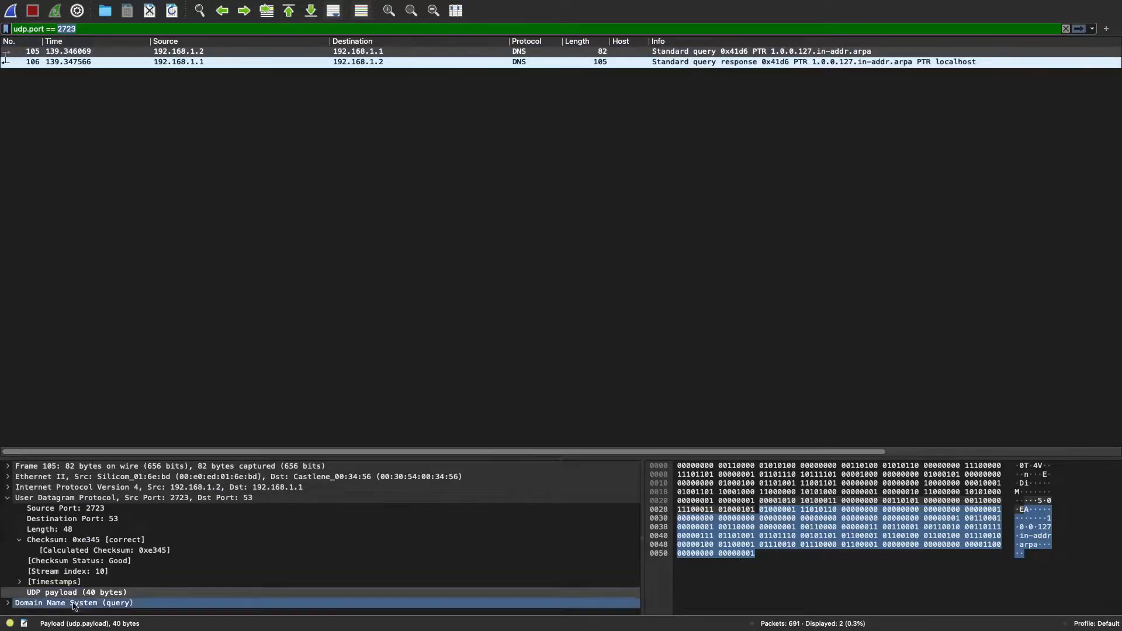
{"action": "left_click", "coordinate": [320, 80]}
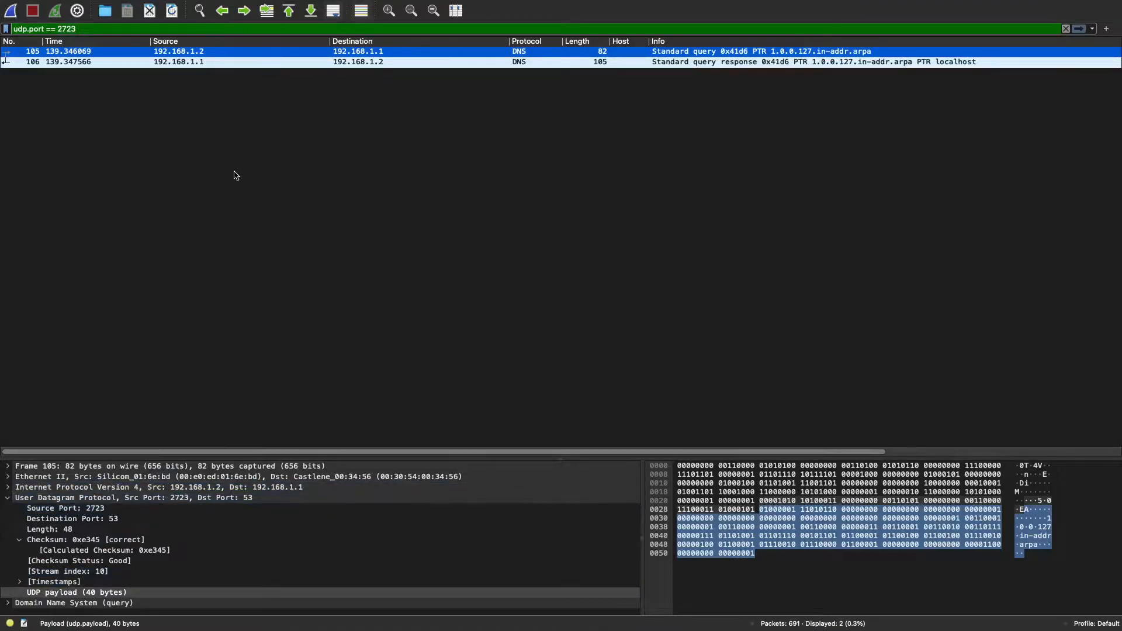
{"action": "left_click", "coordinate": [282, 65]}
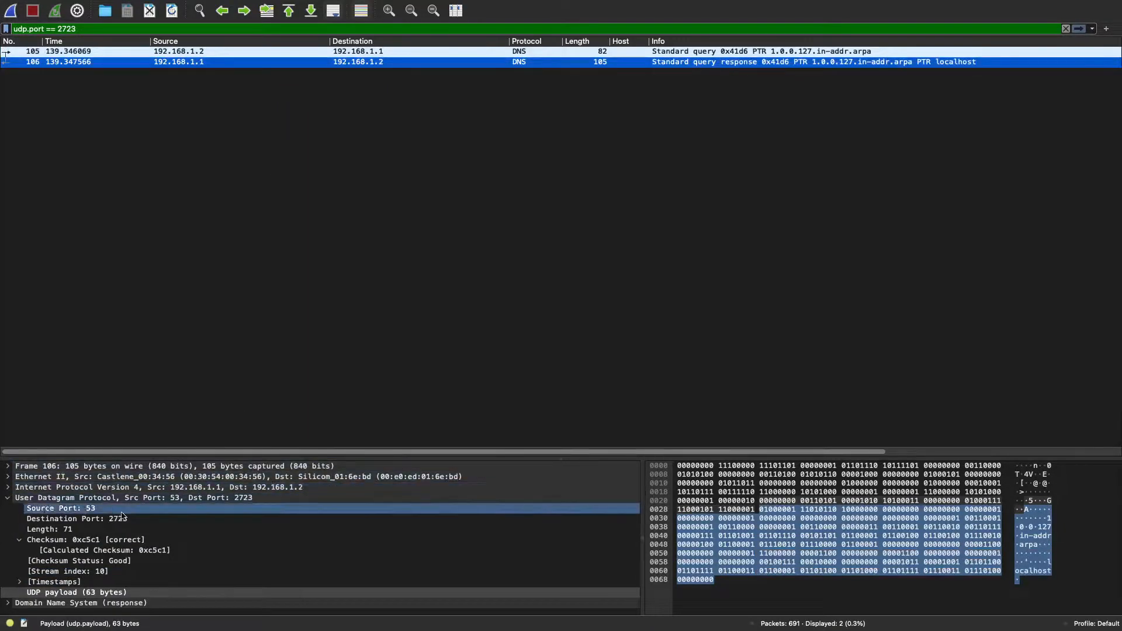
{"action": "left_click", "coordinate": [87, 509]}
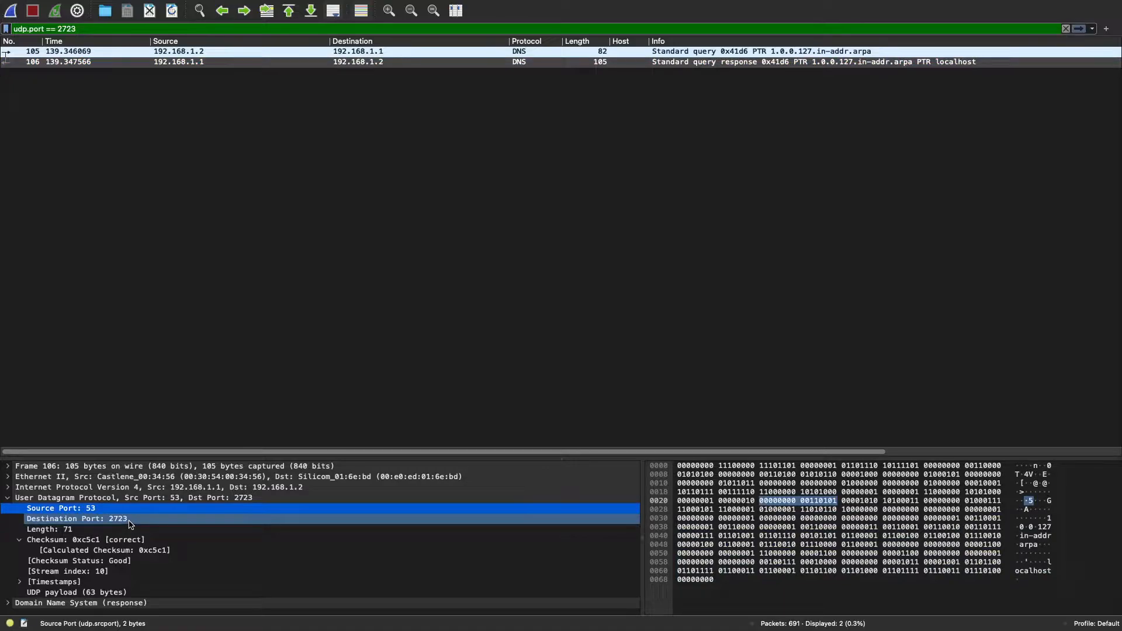
{"action": "left_click", "coordinate": [130, 522]}
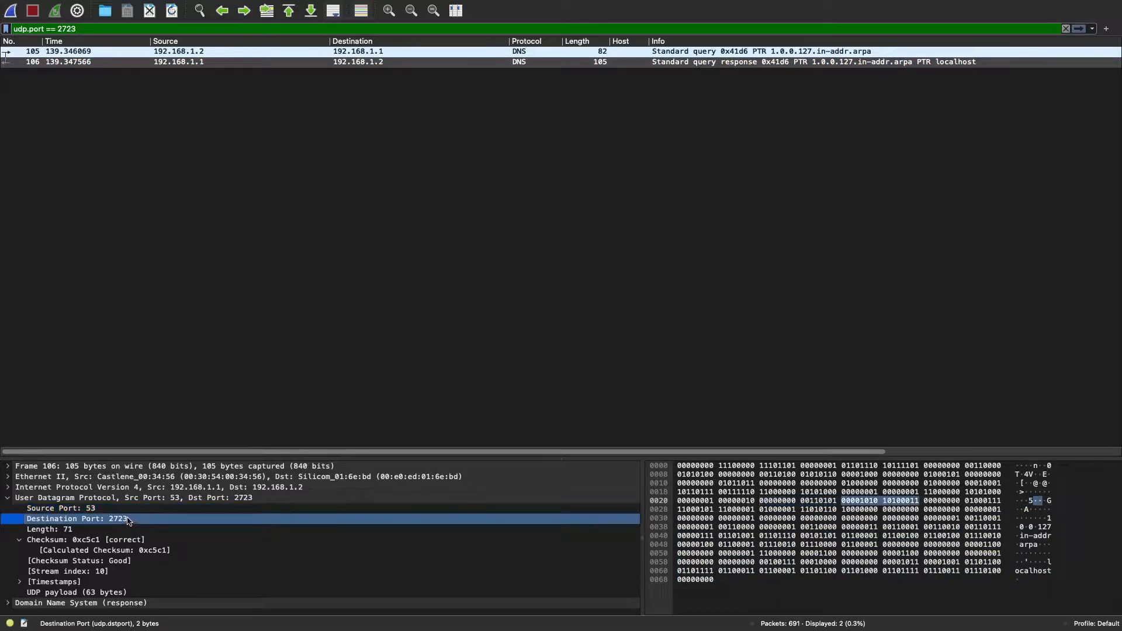
{"action": "left_click", "coordinate": [290, 50]}
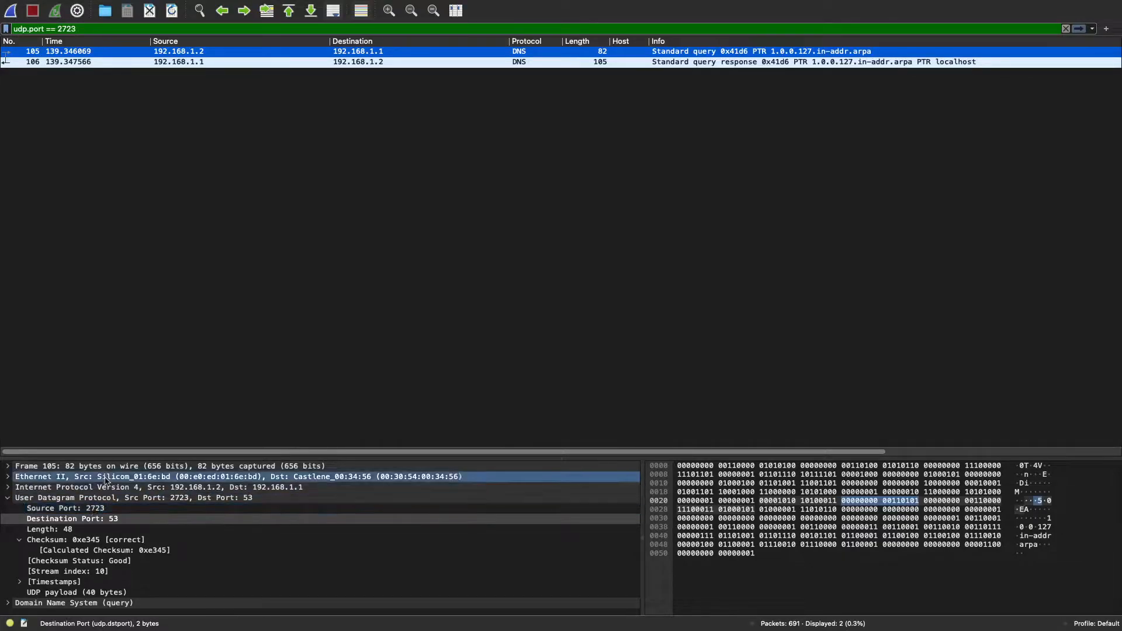
{"action": "left_click", "coordinate": [422, 63]}
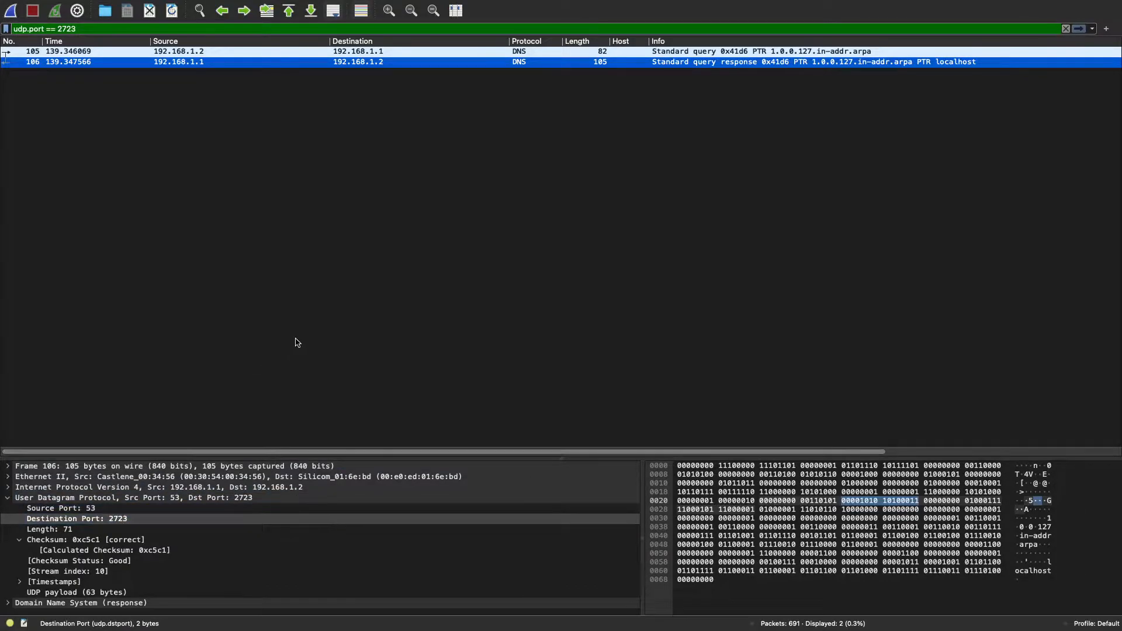
{"action": "left_click", "coordinate": [137, 520]}
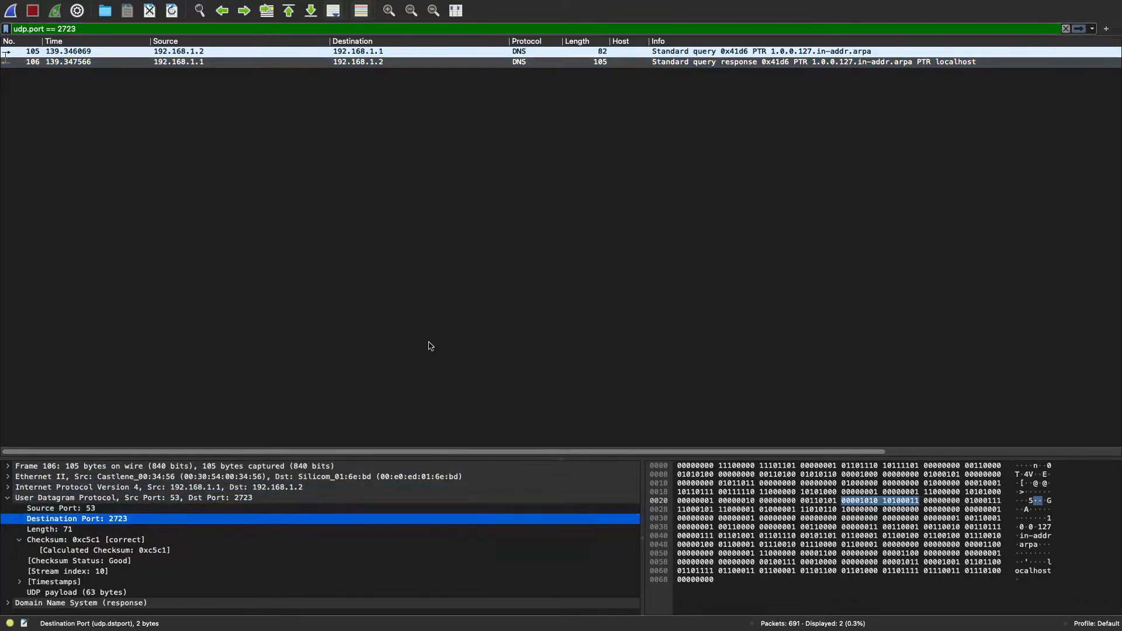
Switch to SketchBook and draw a simple desktop computer with a screen and base using a thick black brush.
{"action": "key", "text": "ctrl+Left"}
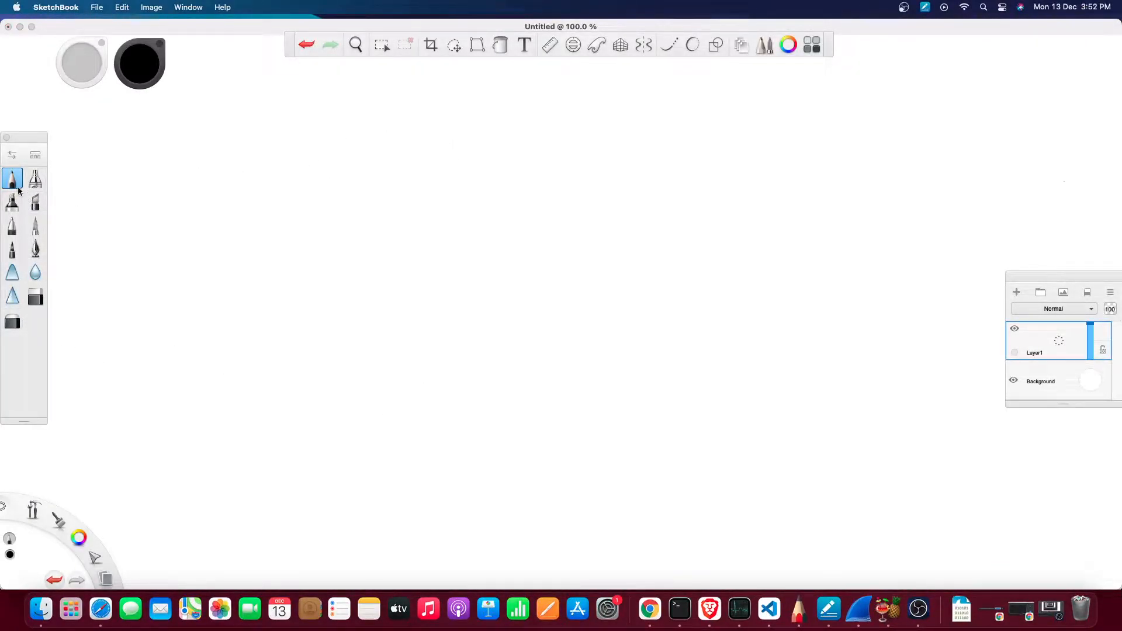
{"action": "left_click", "coordinate": [35, 181]}
{"action": "left_click", "coordinate": [35, 226]}
{"action": "mouse_move", "coordinate": [187, 175]}
{"action": "left_mouse_down"}
{"action": "mouse_move", "coordinate": [193, 266]}
{"action": "mouse_move", "coordinate": [315, 221]}
{"action": "mouse_move", "coordinate": [174, 171]}
{"action": "left_mouse_up"}
{"action": "mouse_move", "coordinate": [177, 301]}
{"action": "left_mouse_down"}
{"action": "mouse_move", "coordinate": [331, 299]}
{"action": "mouse_move", "coordinate": [132, 345]}
{"action": "left_mouse_up"}
{"action": "mouse_move", "coordinate": [338, 303]}
{"action": "left_mouse_down"}
{"action": "mouse_move", "coordinate": [152, 348]}
{"action": "mouse_move", "coordinate": [73, 333]}
{"action": "left_mouse_up"}
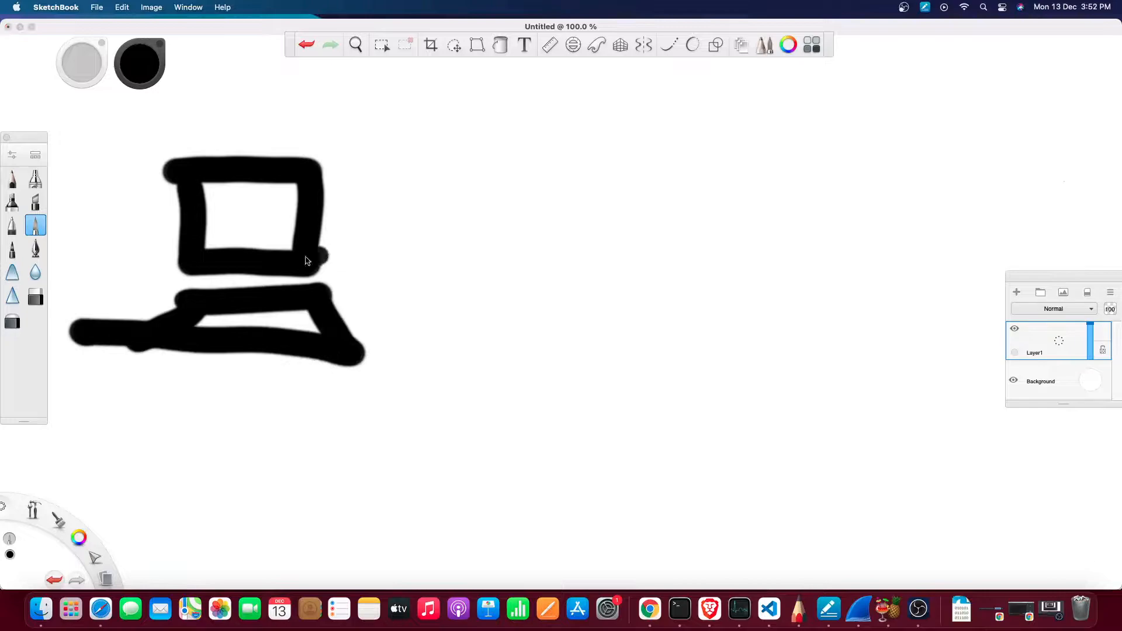
{"action": "left_click_drag", "start_coordinate": [383, 187], "coordinate": [933, 156]}
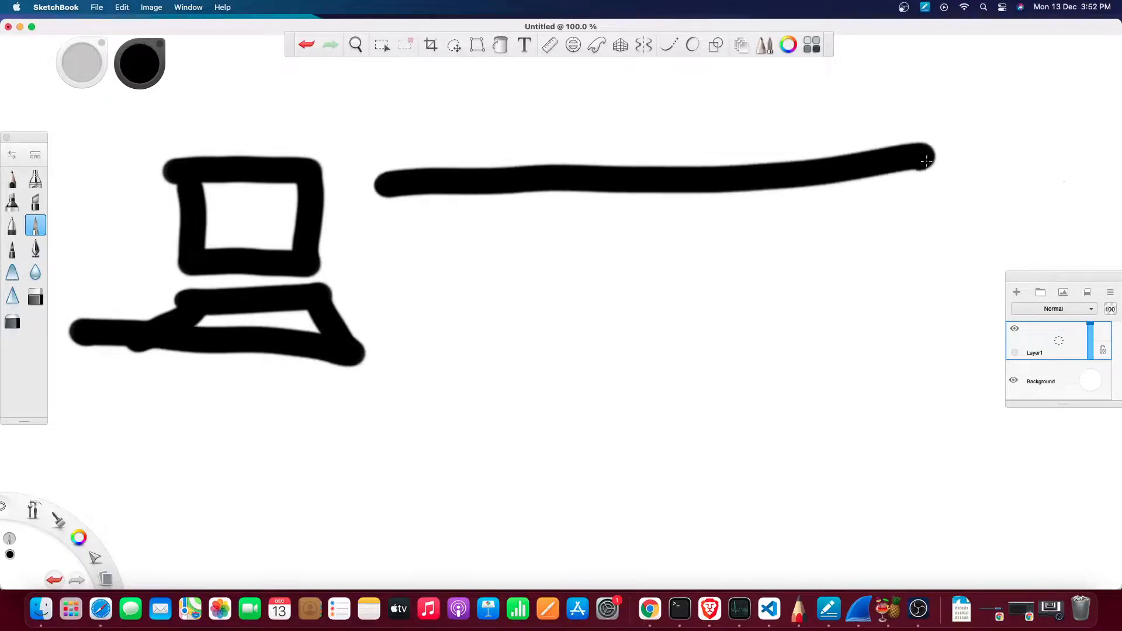
{"action": "key", "text": "super+z"}
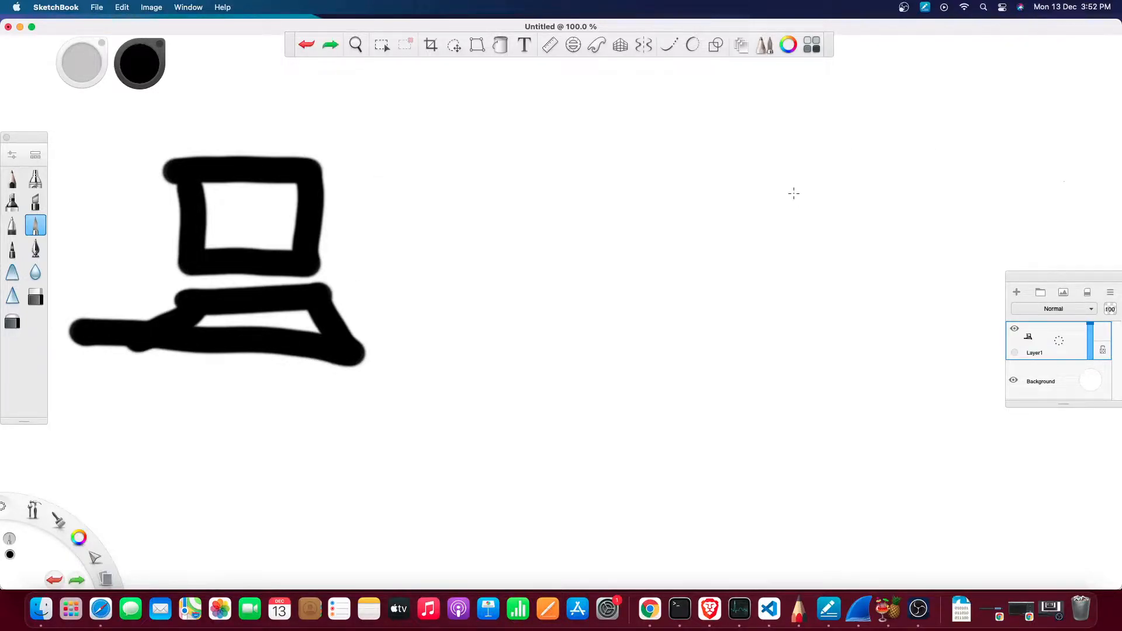
{"action": "mouse_move", "coordinate": [85, 73]}
{"action": "left_mouse_down"}
{"action": "mouse_move", "coordinate": [0, 138]}
{"action": "mouse_move", "coordinate": [0, 155]}
{"action": "mouse_move", "coordinate": [130, 104]}
{"action": "mouse_move", "coordinate": [85, 105]}
{"action": "mouse_move", "coordinate": [63, 82]}
{"action": "left_mouse_up"}
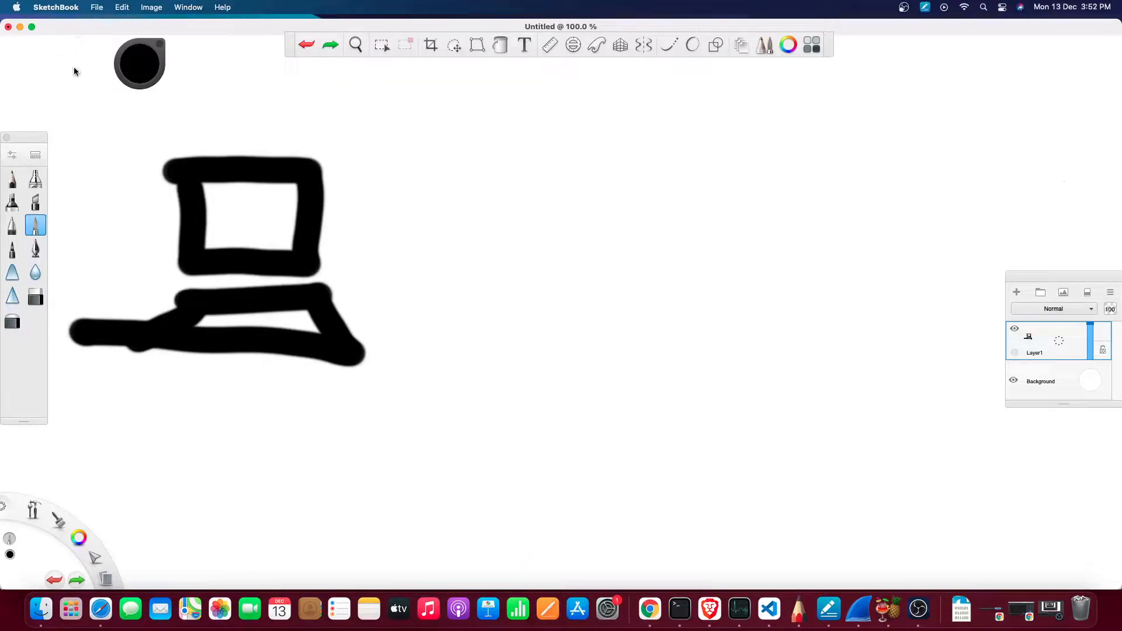
{"action": "left_click_drag", "start_coordinate": [368, 187], "coordinate": [637, 168]}
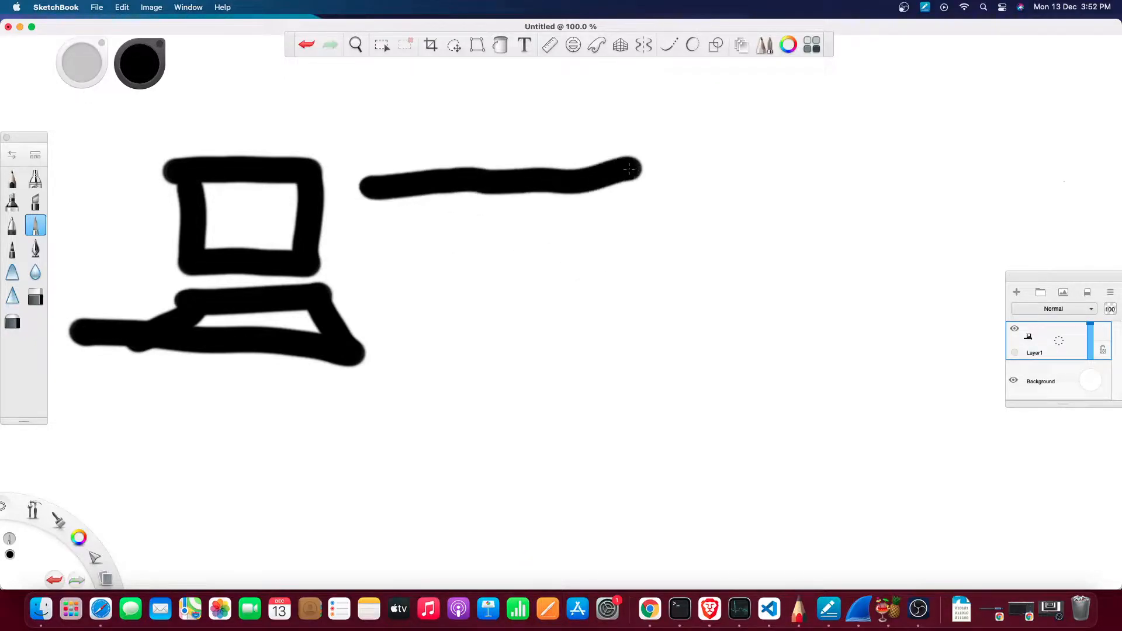
{"action": "key", "text": "super+z"}
Draw a thick arrow from the computer towards a tall rectangular server box.
{"action": "mouse_move", "coordinate": [330, 189]}
{"action": "left_mouse_down"}
{"action": "mouse_move", "coordinate": [666, 170]}
{"action": "mouse_move", "coordinate": [661, 178]}
{"action": "left_mouse_up"}
{"action": "left_click_drag", "start_coordinate": [747, 111], "coordinate": [760, 286]}
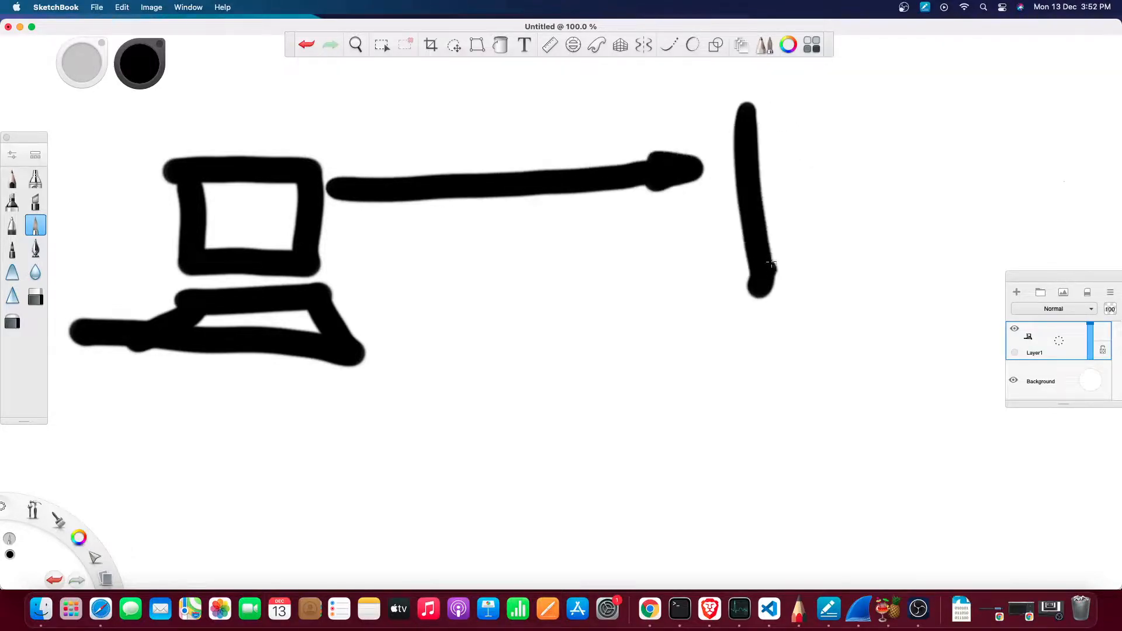
{"action": "mouse_move", "coordinate": [754, 112]}
{"action": "left_mouse_down"}
{"action": "mouse_move", "coordinate": [880, 284]}
{"action": "mouse_move", "coordinate": [708, 297]}
{"action": "left_mouse_up"}
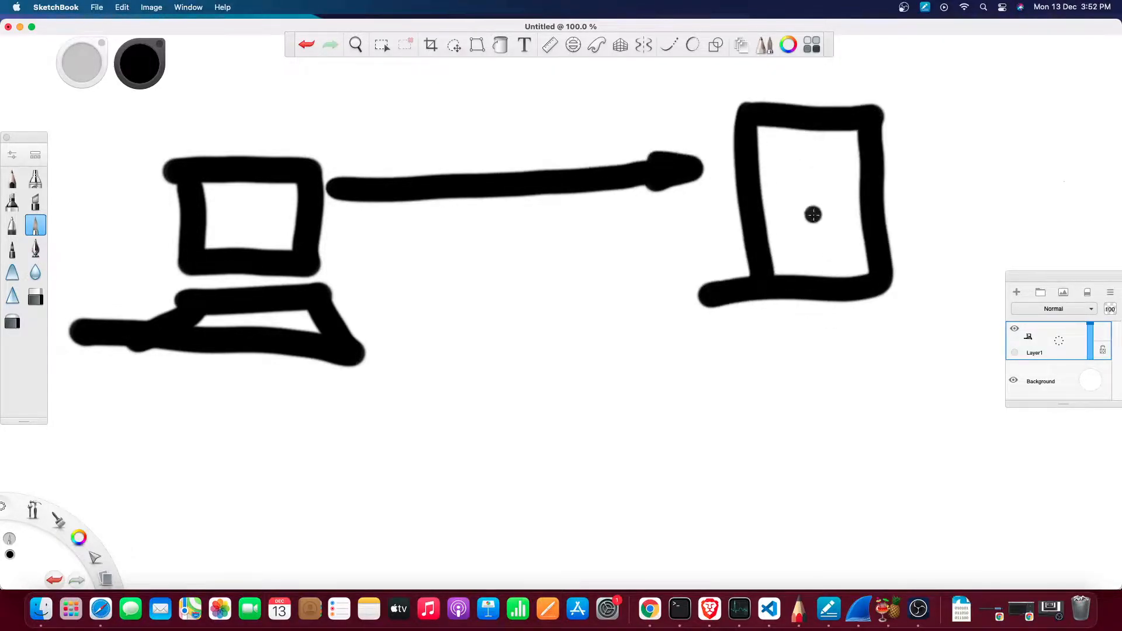
Add two dots in the upper part and three dots in the lower part of the server box.
{"action": "left_click", "coordinate": [805, 161]}
{"action": "left_click", "coordinate": [832, 158]}
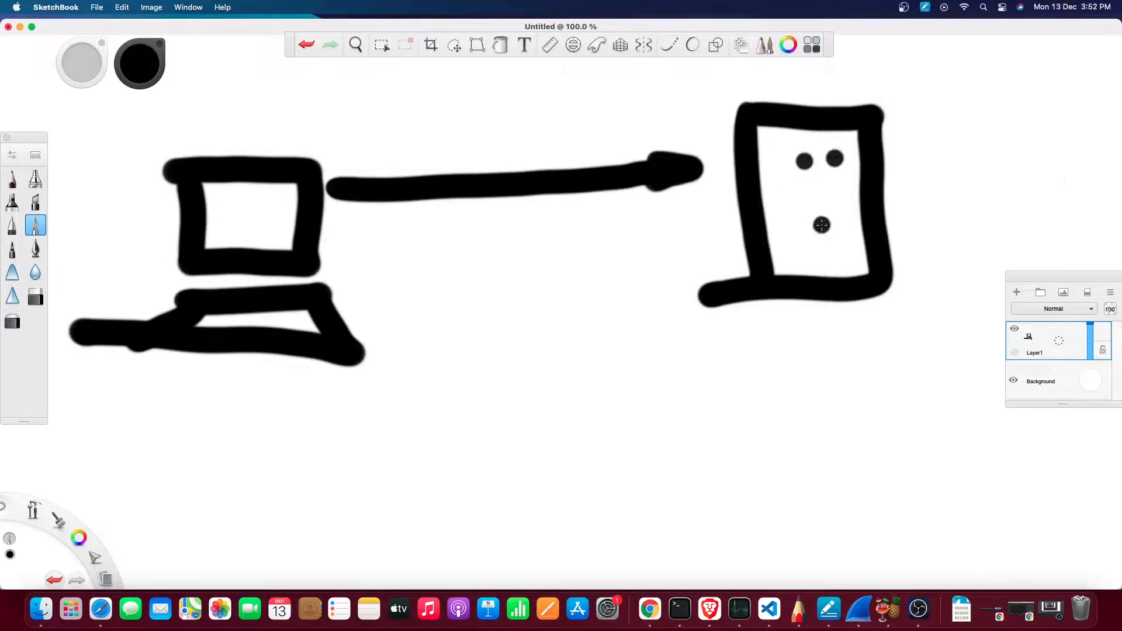
{"action": "left_click", "coordinate": [790, 229]}
{"action": "left_click", "coordinate": [830, 227]}
{"action": "left_click", "coordinate": [851, 223]}
{"action": "left_click", "coordinate": [818, 231]}
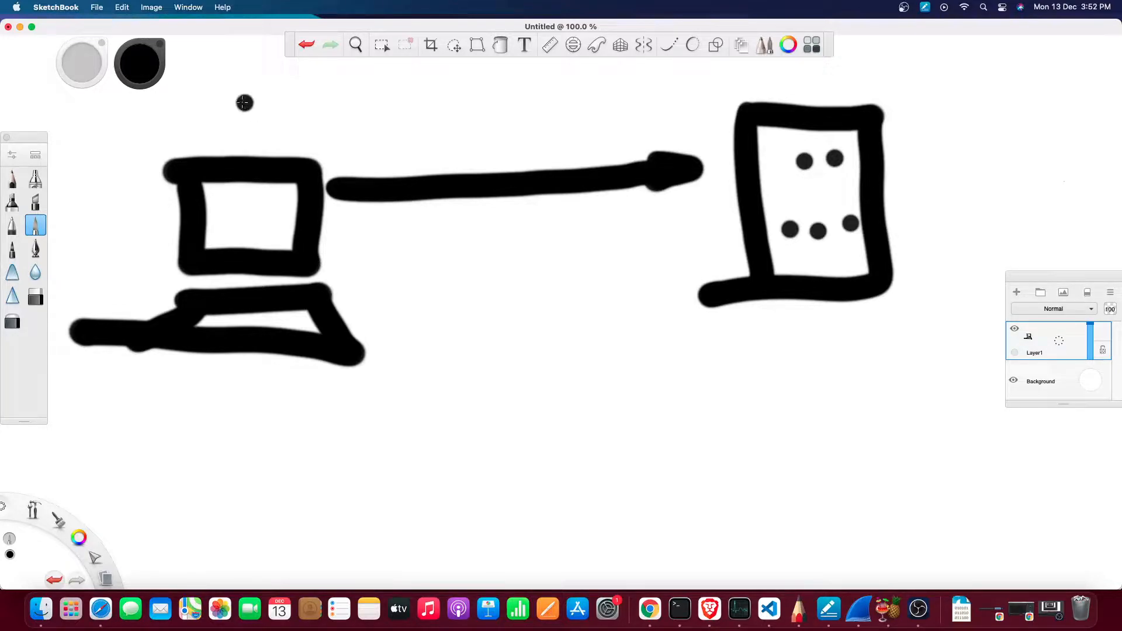
{"action": "mouse_move", "coordinate": [228, 90]}
{"action": "left_mouse_down"}
{"action": "mouse_move", "coordinate": [230, 121]}
{"action": "mouse_move", "coordinate": [257, 130]}
{"action": "left_mouse_up"}
{"action": "left_click_drag", "start_coordinate": [261, 104], "coordinate": [299, 126]}
{"action": "key", "text": "super+z"}
{"action": "key", "text": "super+z"}
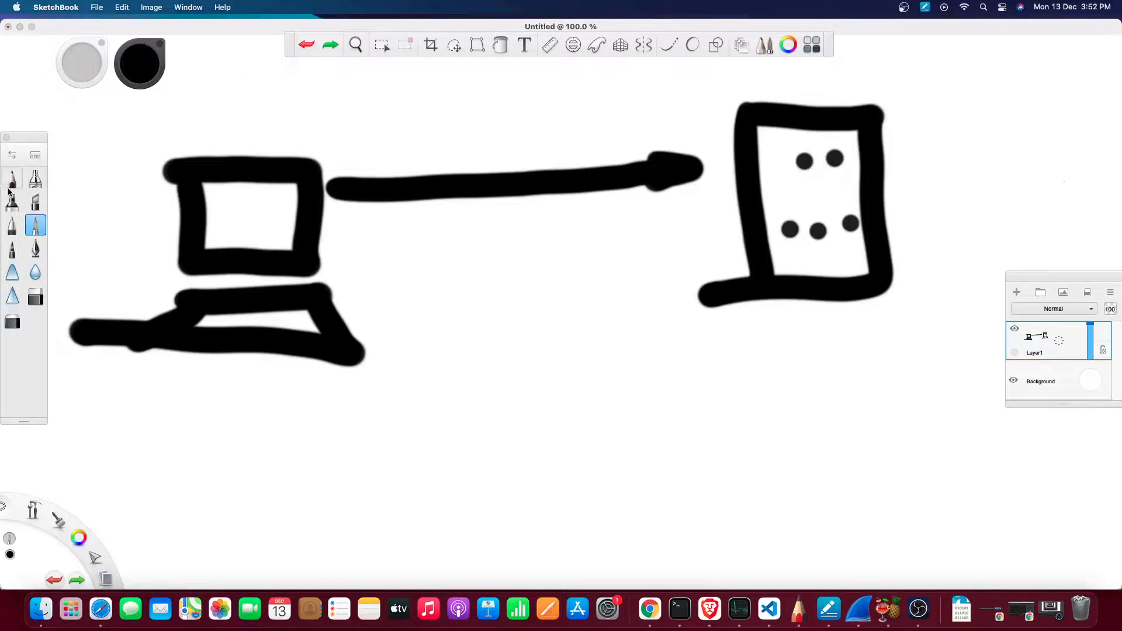
Write 2723 above the computer and DNS above the arrow with the thin pencil.
{"action": "left_click", "coordinate": [12, 178]}
{"action": "mouse_move", "coordinate": [257, 97]}
{"action": "left_mouse_down"}
{"action": "mouse_move", "coordinate": [287, 139]}
{"action": "mouse_move", "coordinate": [311, 125]}
{"action": "left_mouse_up"}
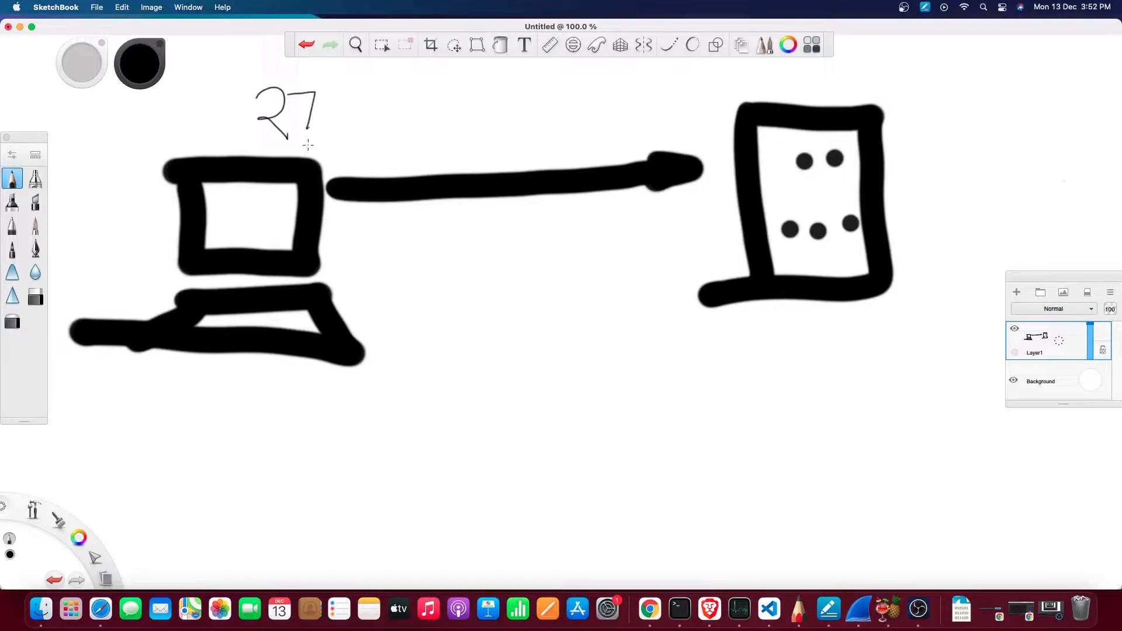
{"action": "mouse_move", "coordinate": [326, 87]}
{"action": "left_mouse_down"}
{"action": "mouse_move", "coordinate": [334, 119]}
{"action": "mouse_move", "coordinate": [350, 90]}
{"action": "left_mouse_up"}
{"action": "mouse_move", "coordinate": [490, 123]}
{"action": "left_mouse_down"}
{"action": "mouse_move", "coordinate": [493, 150]}
{"action": "mouse_move", "coordinate": [494, 119]}
{"action": "mouse_move", "coordinate": [515, 134]}
{"action": "mouse_move", "coordinate": [529, 101]}
{"action": "mouse_move", "coordinate": [559, 136]}
{"action": "left_mouse_up"}
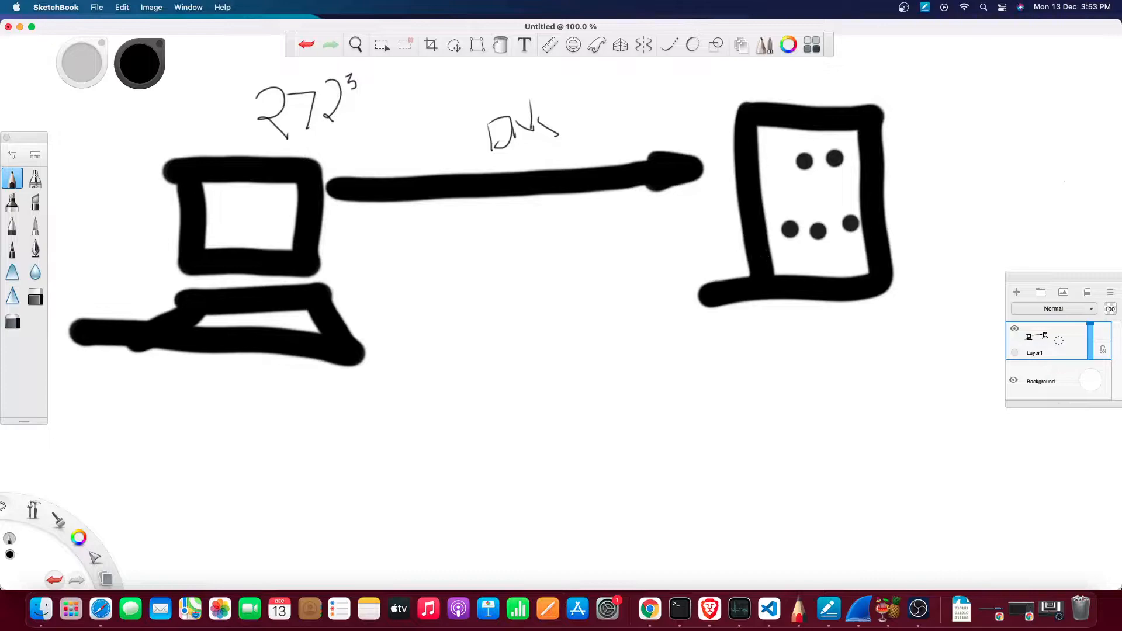
Draw a thin return arrow from the server to the computer and add port labels, with 53 at the server end of both arrows.
{"action": "mouse_move", "coordinate": [745, 252]}
{"action": "left_mouse_down"}
{"action": "mouse_move", "coordinate": [369, 275]}
{"action": "mouse_move", "coordinate": [379, 290]}
{"action": "left_mouse_up"}
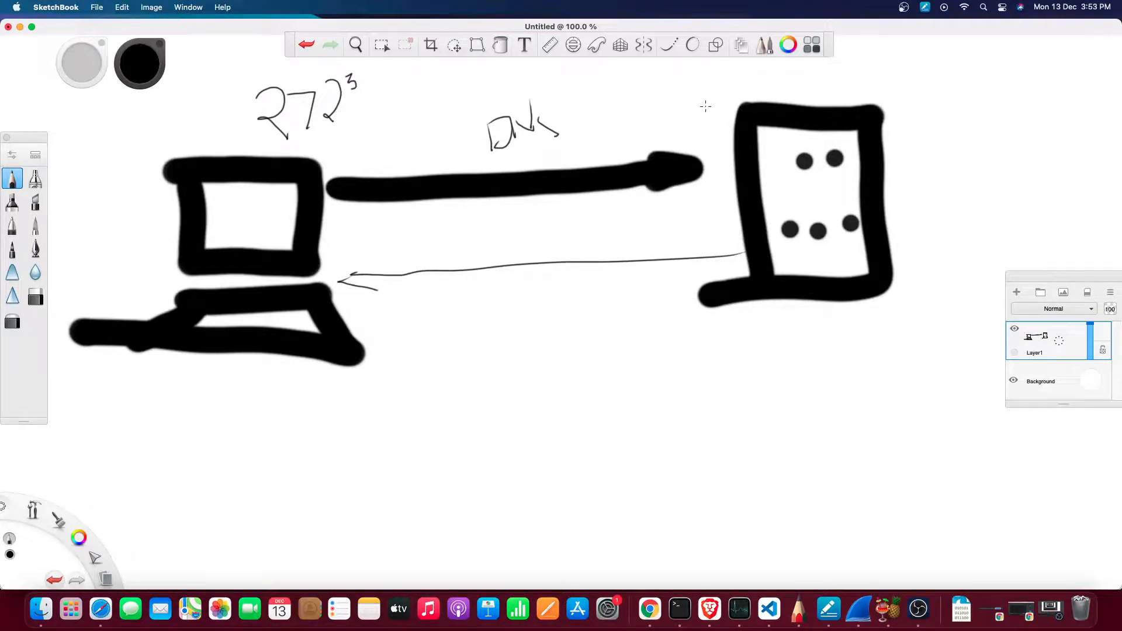
{"action": "mouse_move", "coordinate": [678, 98]}
{"action": "left_mouse_down"}
{"action": "mouse_move", "coordinate": [662, 129]}
{"action": "mouse_move", "coordinate": [712, 106]}
{"action": "mouse_move", "coordinate": [690, 120]}
{"action": "left_mouse_up"}
{"action": "mouse_move", "coordinate": [691, 227]}
{"action": "left_mouse_down"}
{"action": "mouse_move", "coordinate": [712, 227]}
{"action": "mouse_move", "coordinate": [696, 248]}
{"action": "left_mouse_up"}
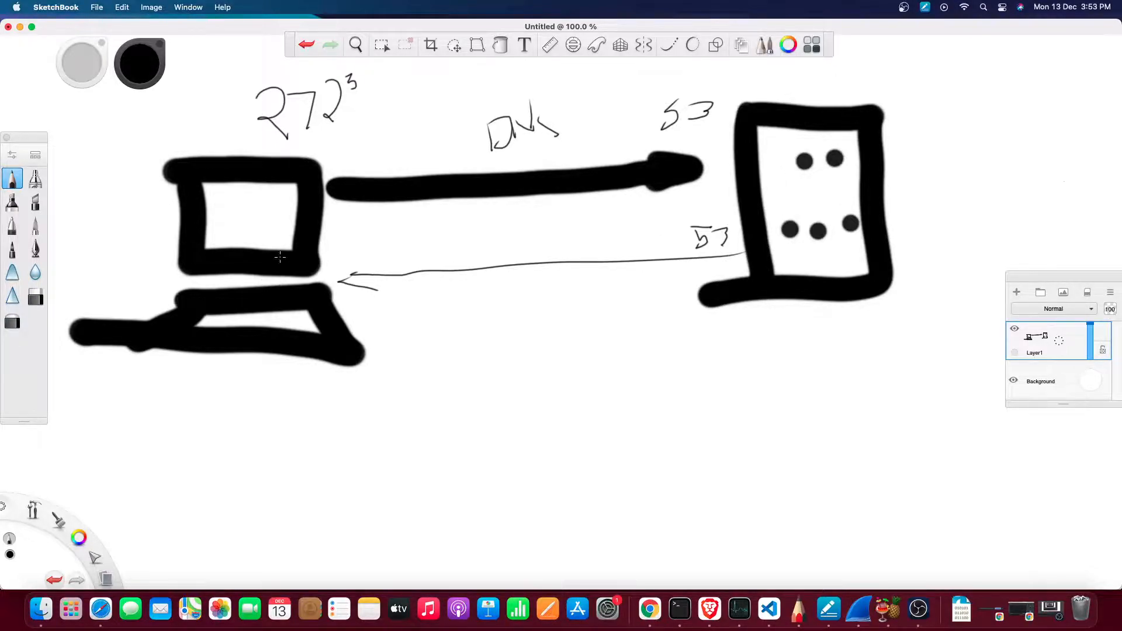
{"action": "mouse_move", "coordinate": [337, 245]}
{"action": "left_mouse_down"}
{"action": "mouse_move", "coordinate": [342, 267]}
{"action": "mouse_move", "coordinate": [353, 248]}
{"action": "mouse_move", "coordinate": [348, 265]}
{"action": "mouse_move", "coordinate": [358, 251]}
{"action": "mouse_move", "coordinate": [379, 256]}
{"action": "left_mouse_up"}
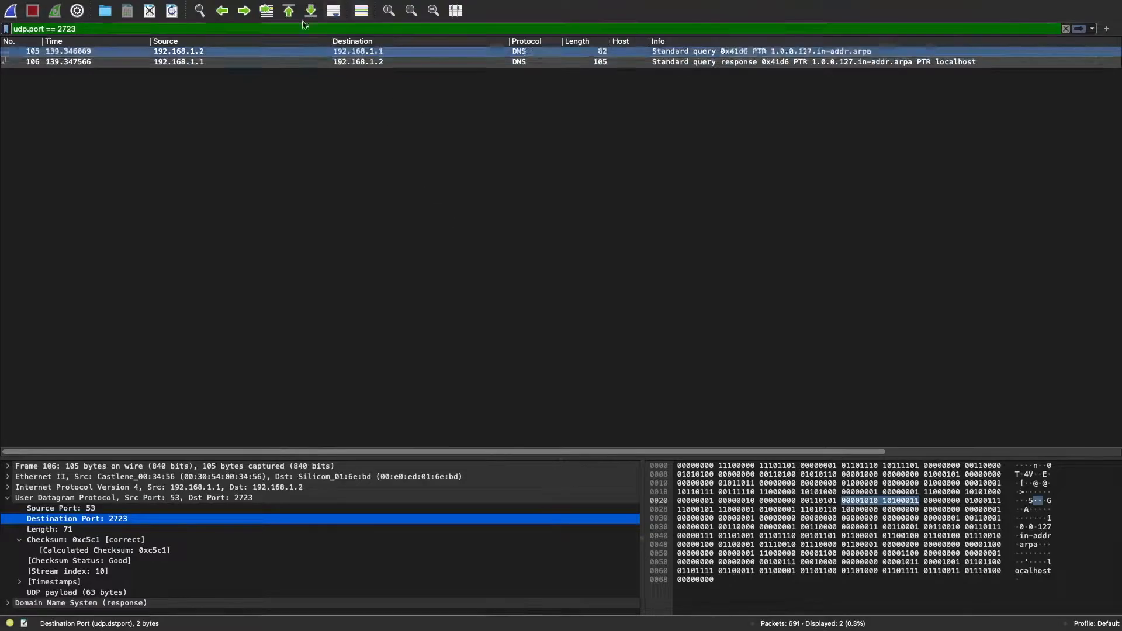
Switch back to Wireshark and examine the DNS query and response in the Flow Graph limited to the display filter.
{"action": "left_click", "coordinate": [287, 117]}
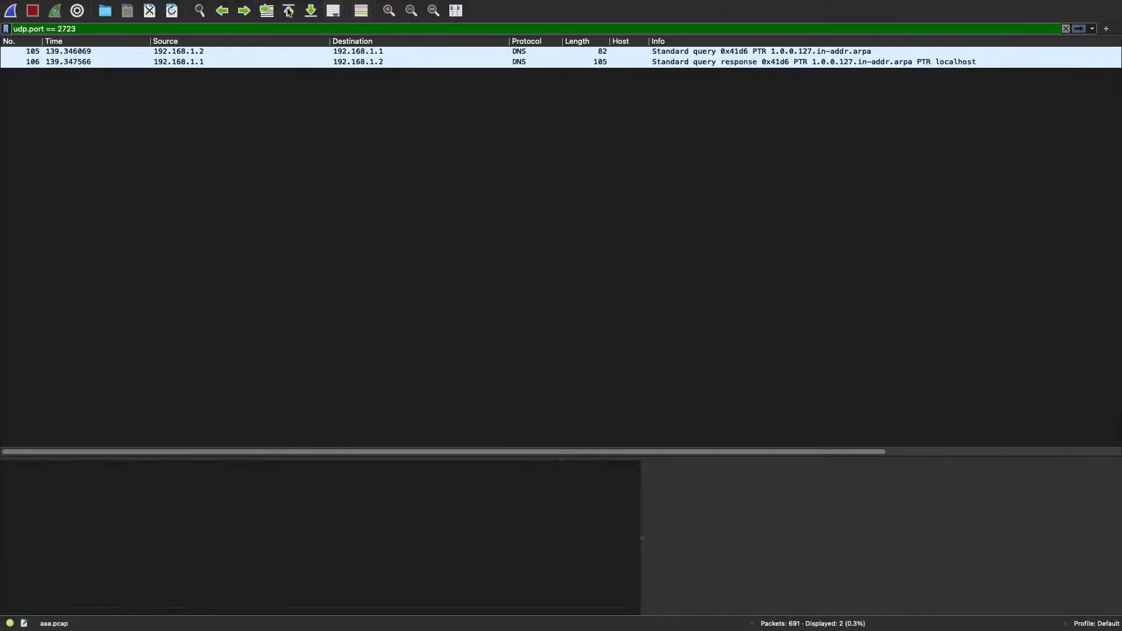
{"action": "left_click", "coordinate": [287, 7]}
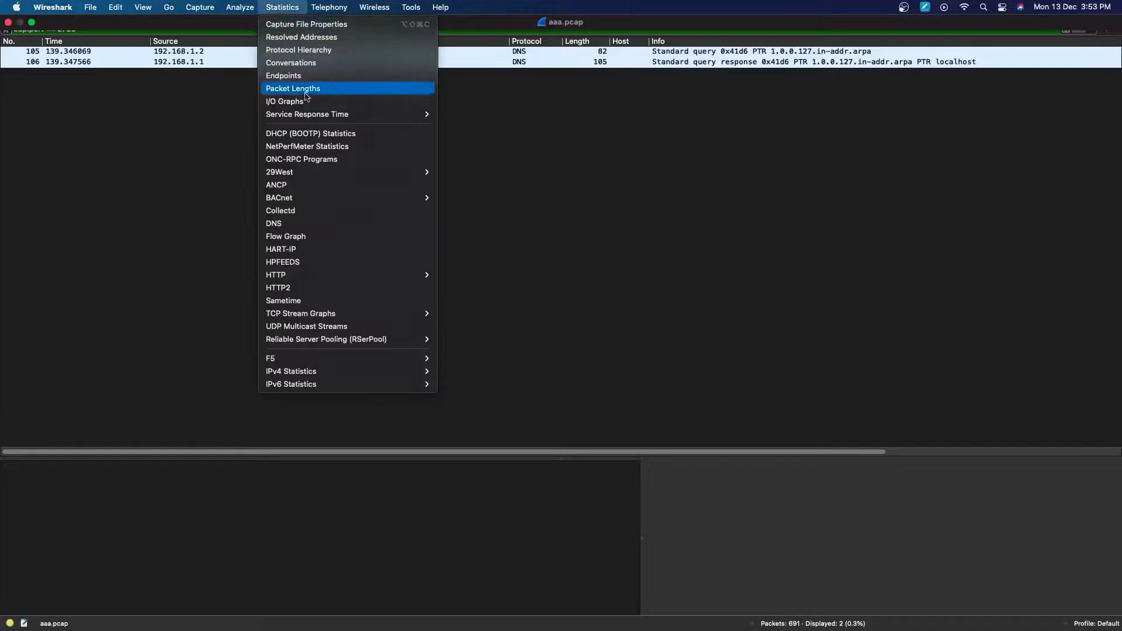
{"action": "mouse_move", "coordinate": [349, 311]}
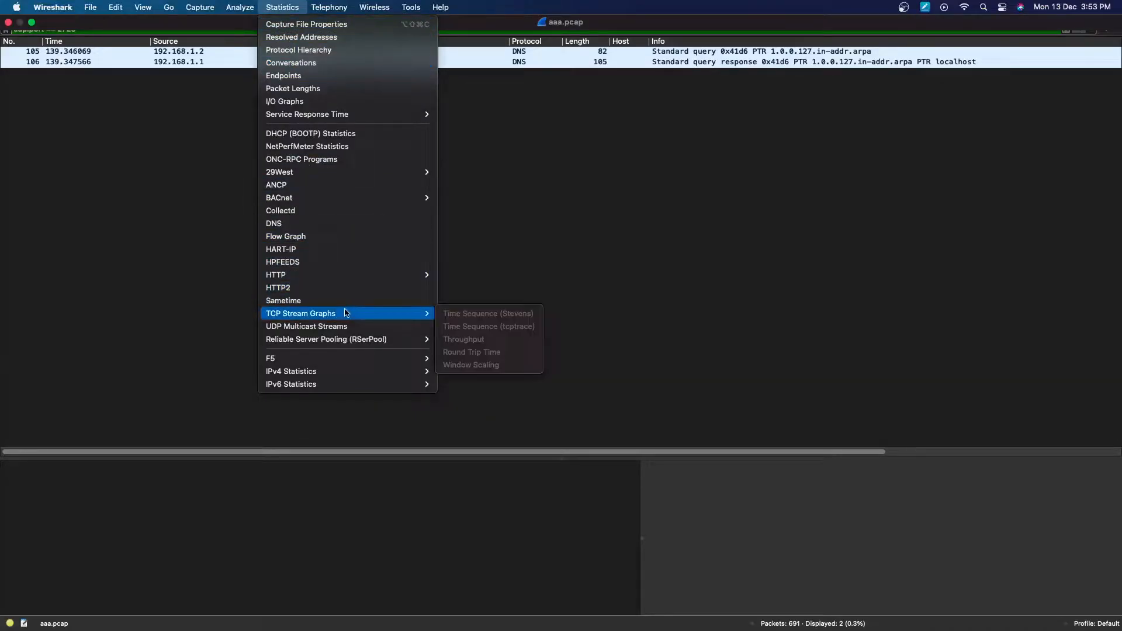
{"action": "left_click", "coordinate": [331, 237]}
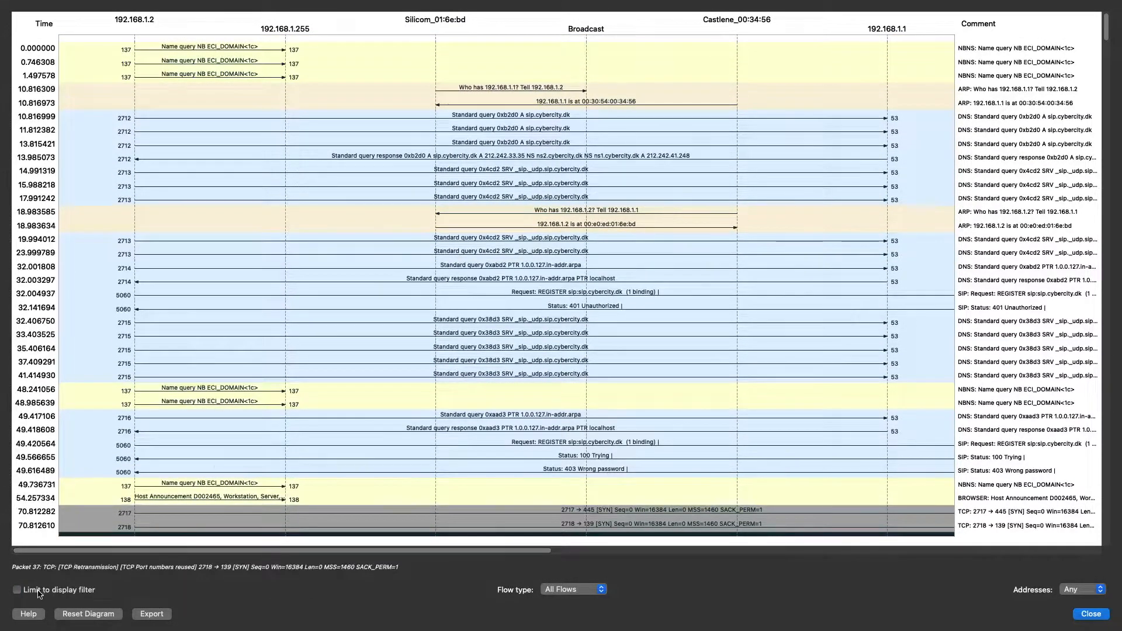
{"action": "left_click", "coordinate": [33, 591]}
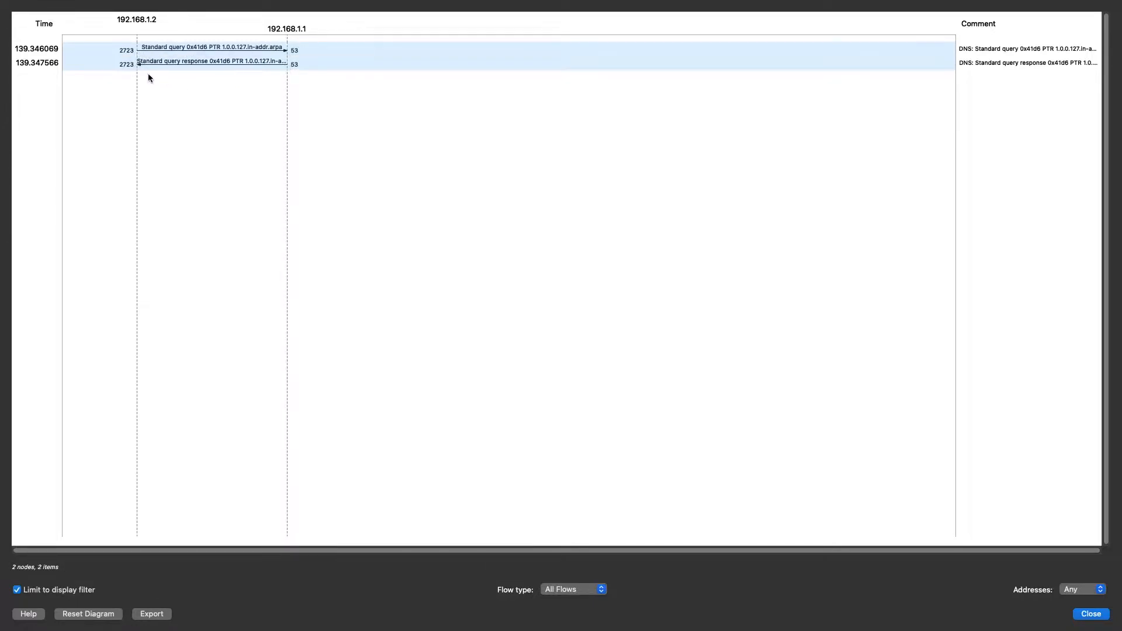
{"action": "left_click", "coordinate": [132, 68]}
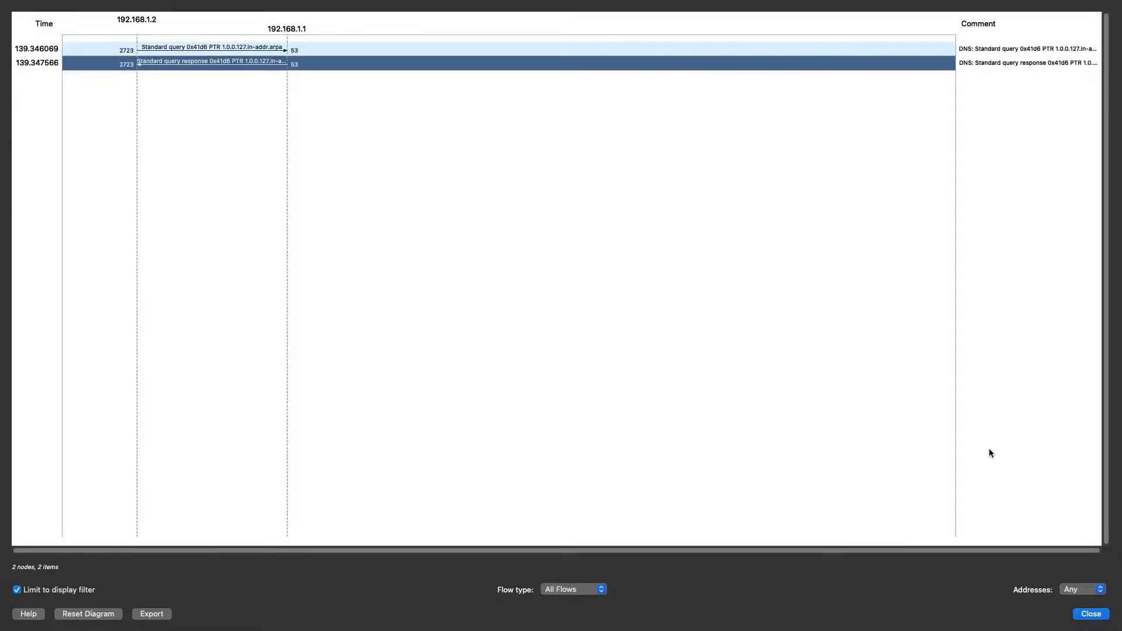
{"action": "left_click", "coordinate": [1092, 614]}
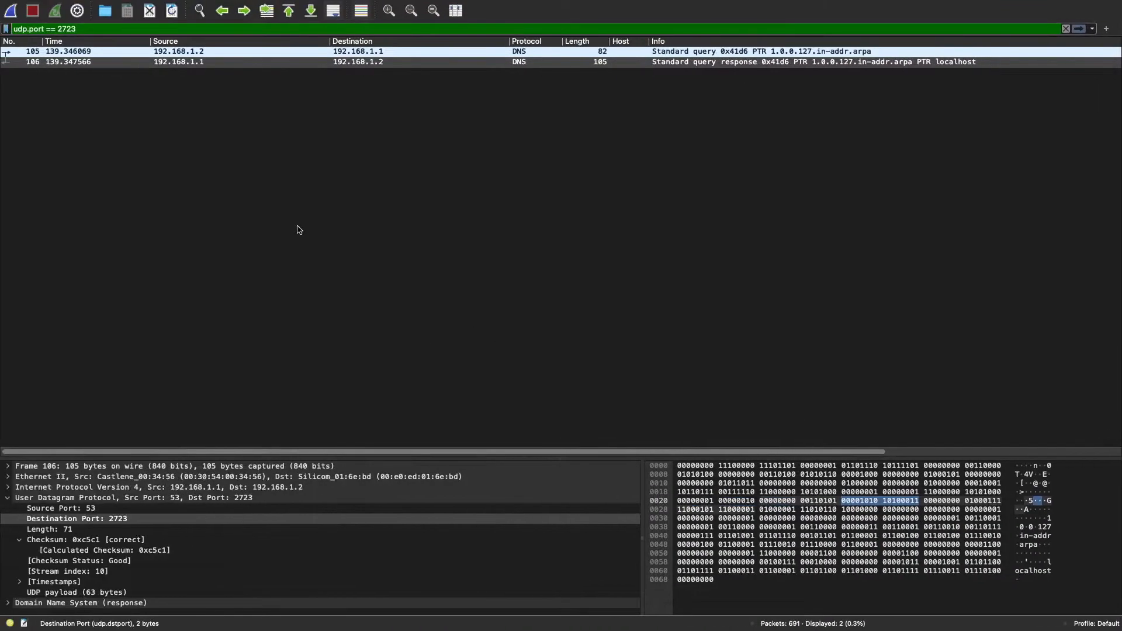
Clear the udp.port filter and apply the display filter sip.
{"action": "triple_click", "coordinate": [112, 28]}
{"action": "left_click", "coordinate": [152, 62]}
{"action": "key", "text": "BackSpace"}
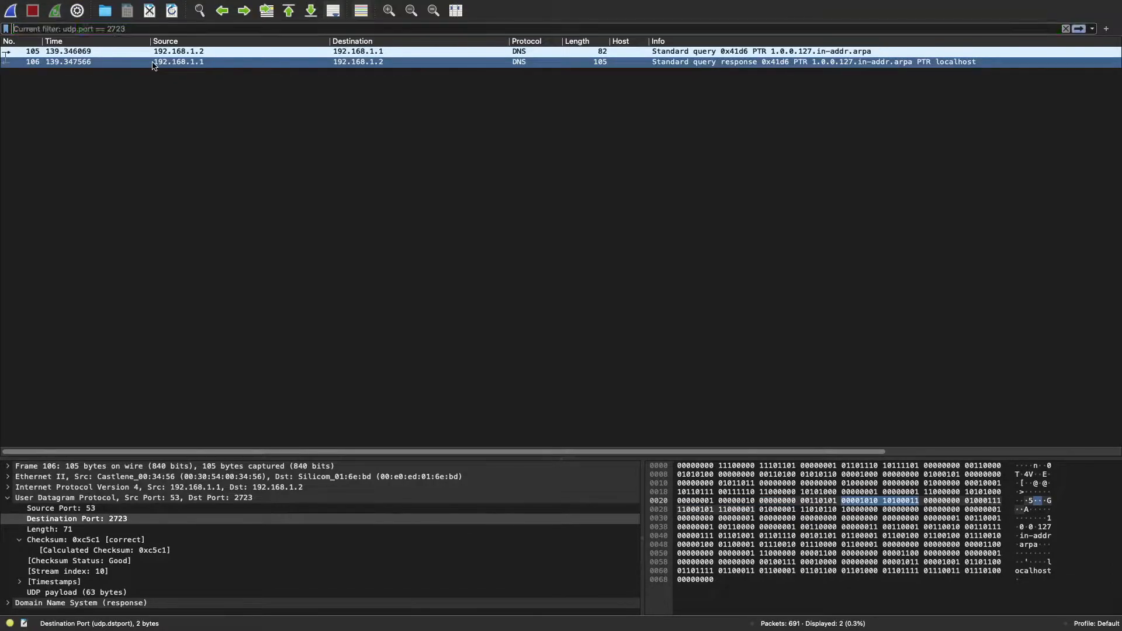
{"action": "key", "text": "Return"}
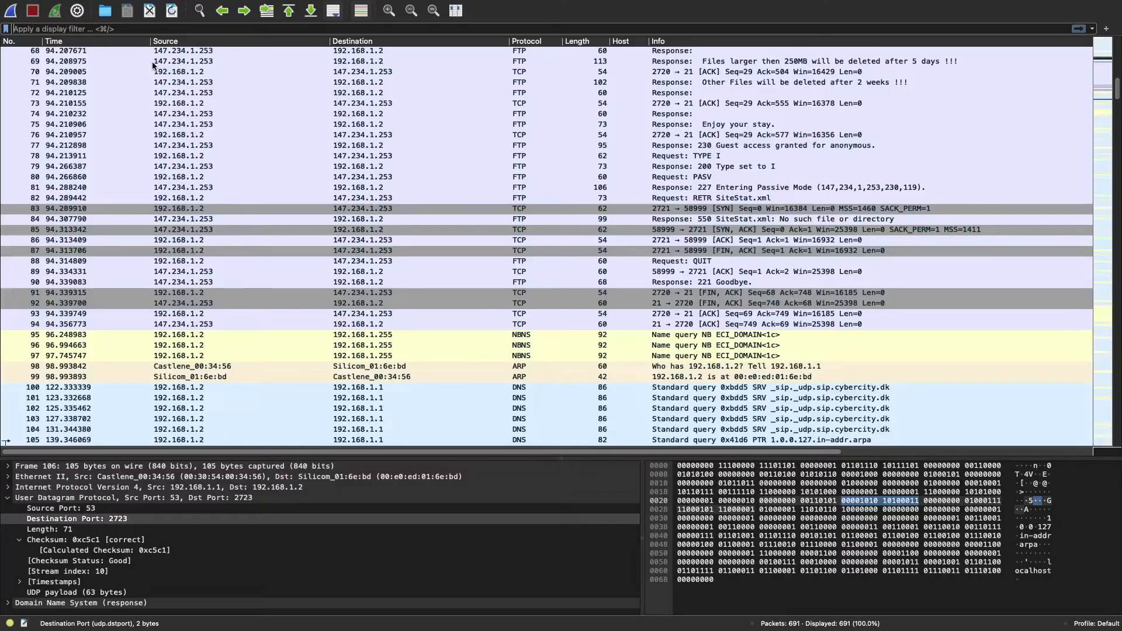
{"action": "type", "text": "sip"}
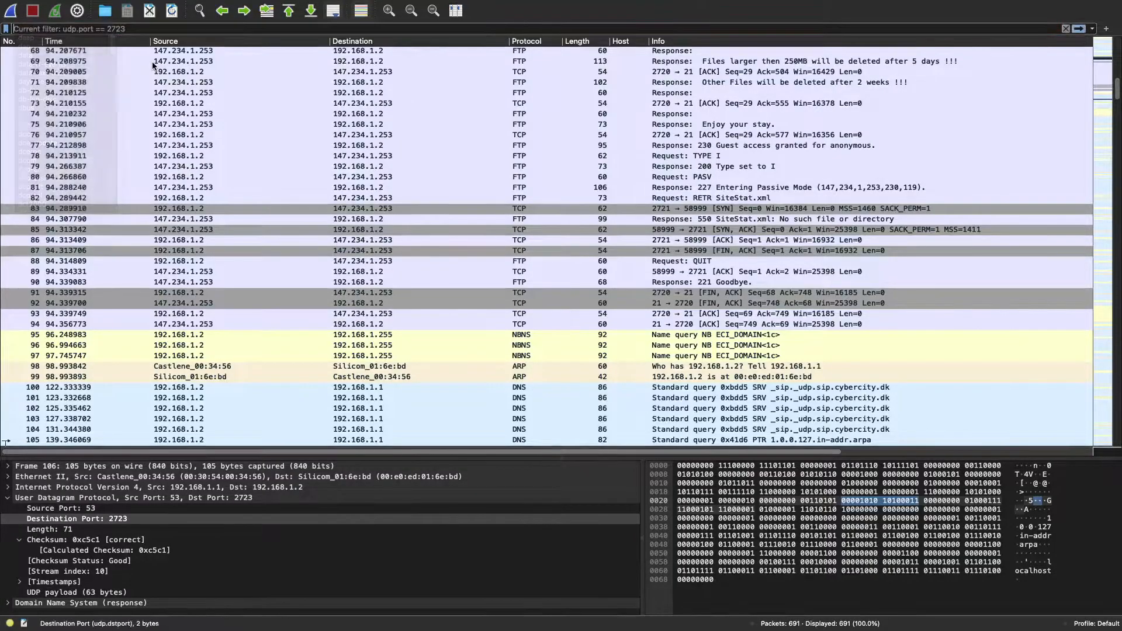
{"action": "key", "text": "Return"}
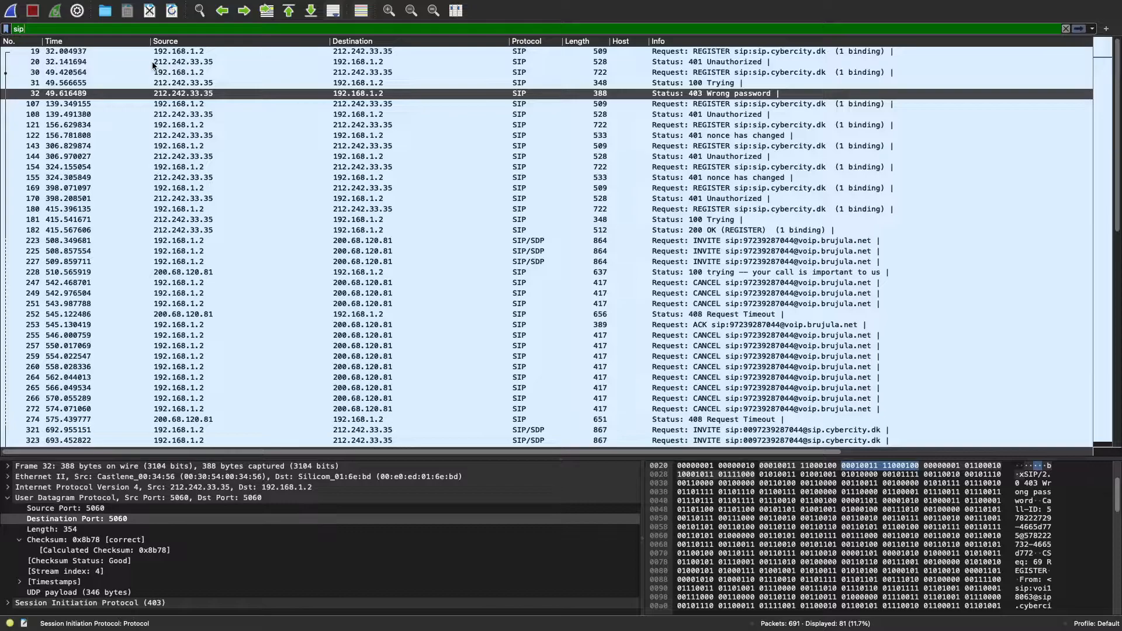
Extend the filter text to "sip." and look through the suggested SIP filter fields.
{"action": "type", "text": "."}
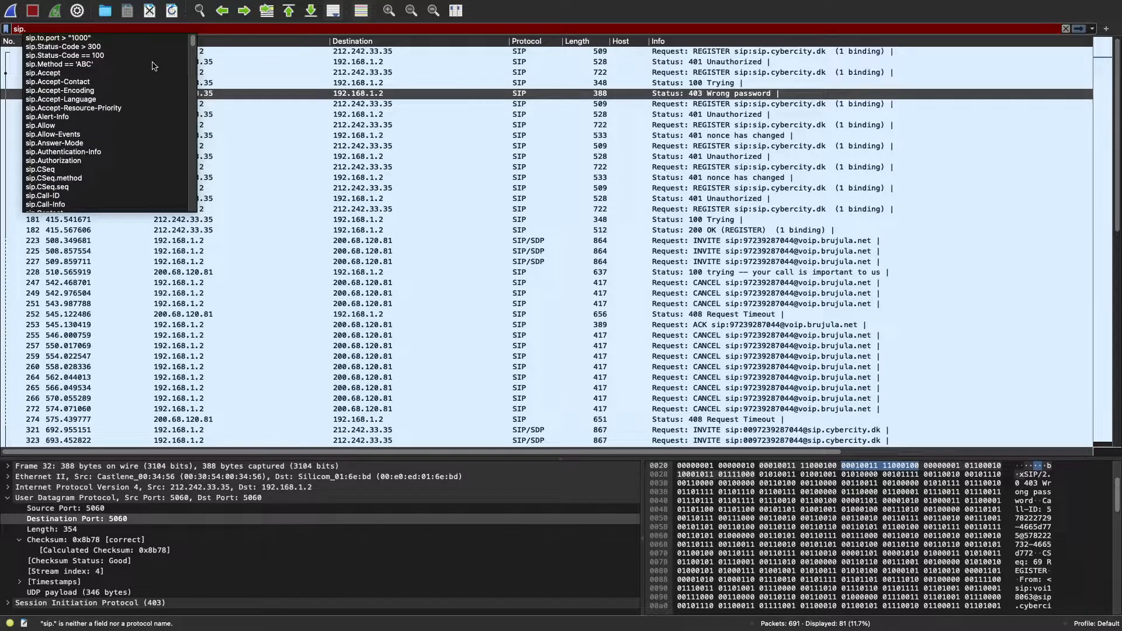
{"action": "key", "text": "Down"}
{"action": "key", "text": "Down"}
{"action": "key", "text": "Down"}
{"action": "key", "text": "Down"}
{"action": "key", "text": "Down"}
{"action": "key", "text": "Down"}
{"action": "key", "text": "Down"}
{"action": "key", "text": "Down"}
{"action": "key", "text": "Down"}
{"action": "key", "text": "Down"}
{"action": "key", "text": "Down"}
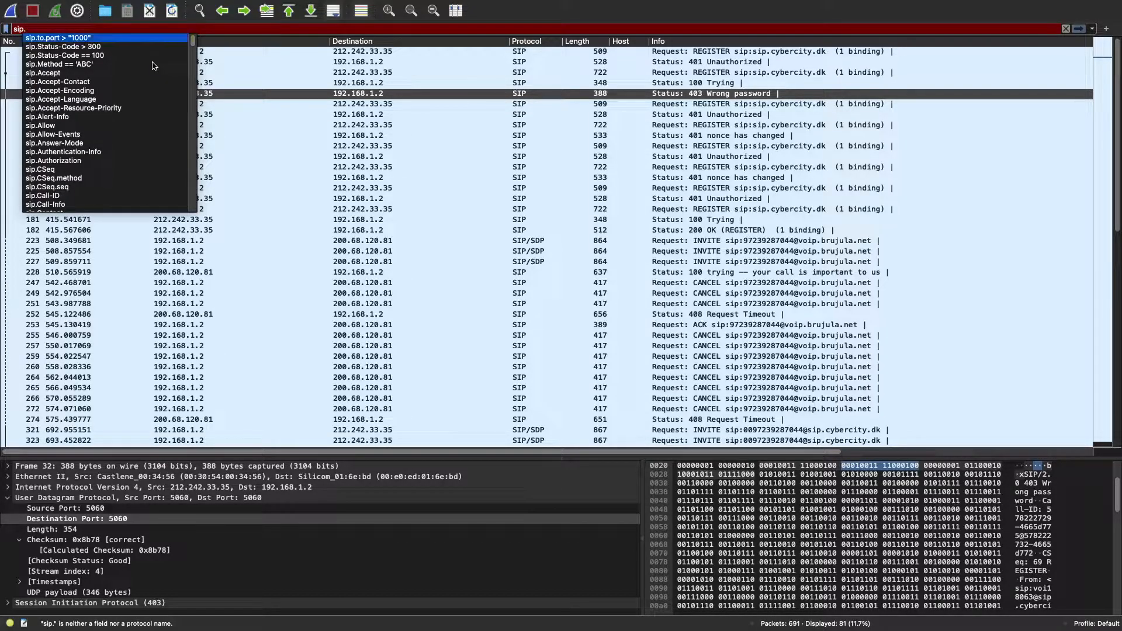
{"action": "key", "text": "Down"}
{"action": "key", "text": "Down"}
{"action": "key", "text": "Down"}
{"action": "key", "text": "Down"}
{"action": "key", "text": "Up"}
{"action": "key", "text": "Up"}
{"action": "key", "text": "Up"}
{"action": "key", "text": "Up"}
{"action": "key", "text": "Up"}
{"action": "key", "text": "Up"}
{"action": "key", "text": "Up"}
{"action": "key", "text": "Up"}
{"action": "key", "text": "Up"}
{"action": "key", "text": "Up"}
{"action": "key", "text": "Up"}
{"action": "key", "text": "Up"}
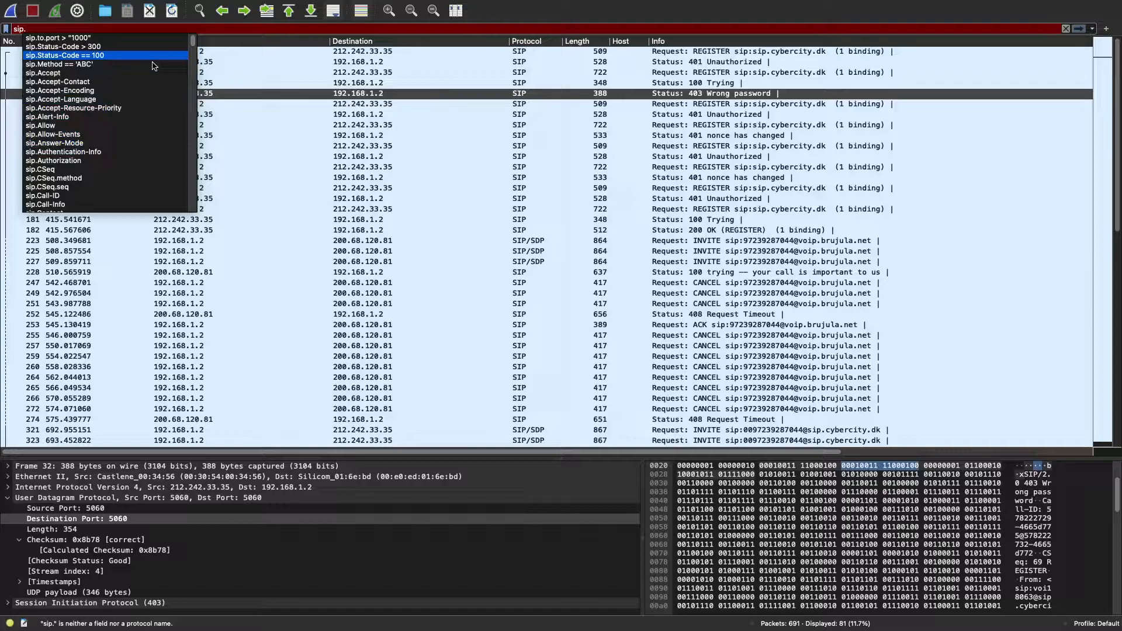
Apply the display filter sip.Status-Code > 400.
{"action": "type", "text": "sta"}
{"action": "key", "text": "Down"}
{"action": "key", "text": "Return"}
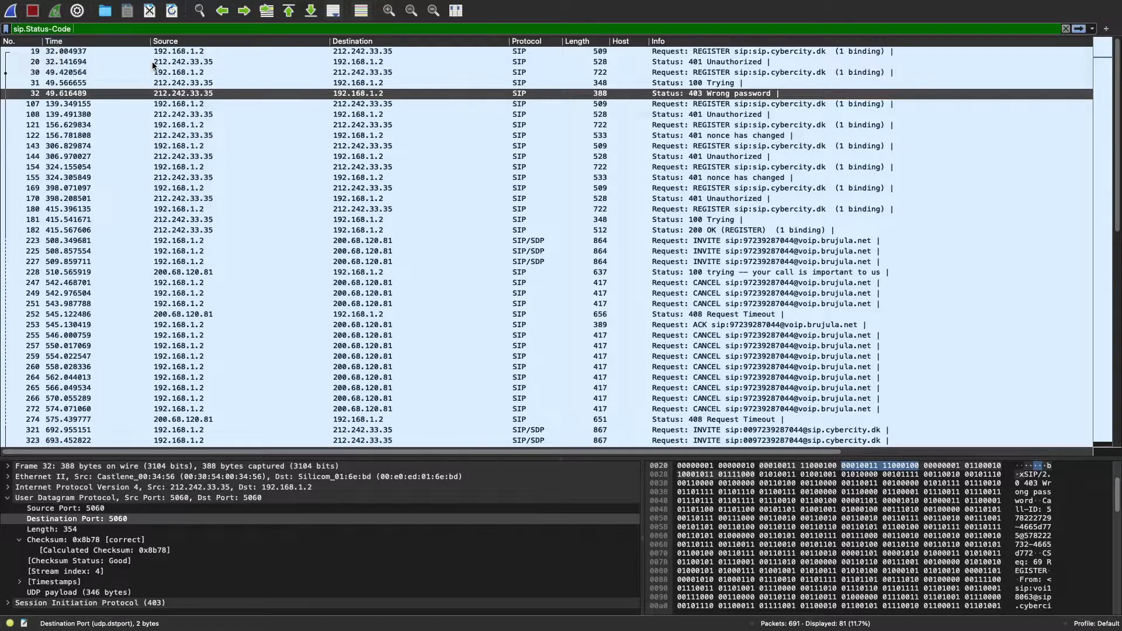
{"action": "type", "text": "<"}
{"action": "key", "text": "BackSpace"}
{"action": "type", "text": ">400"}
{"action": "key", "text": "Return"}
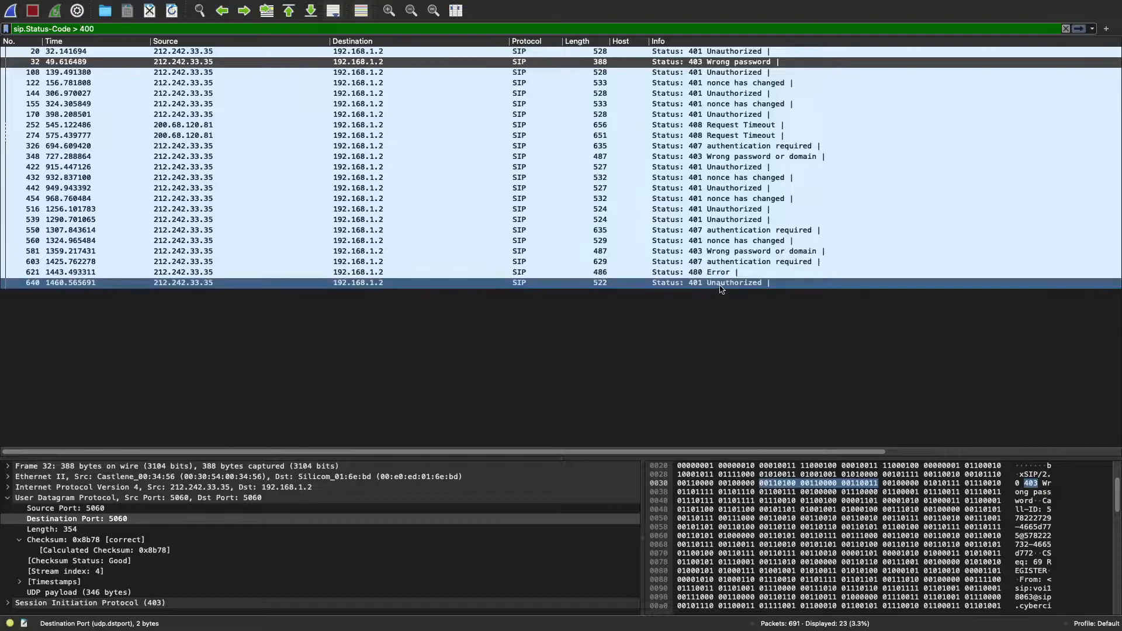
Select the first 403 Wrong password packet, enlarge the packet details and expand its SIP status line and message header.
{"action": "left_click", "coordinate": [726, 61]}
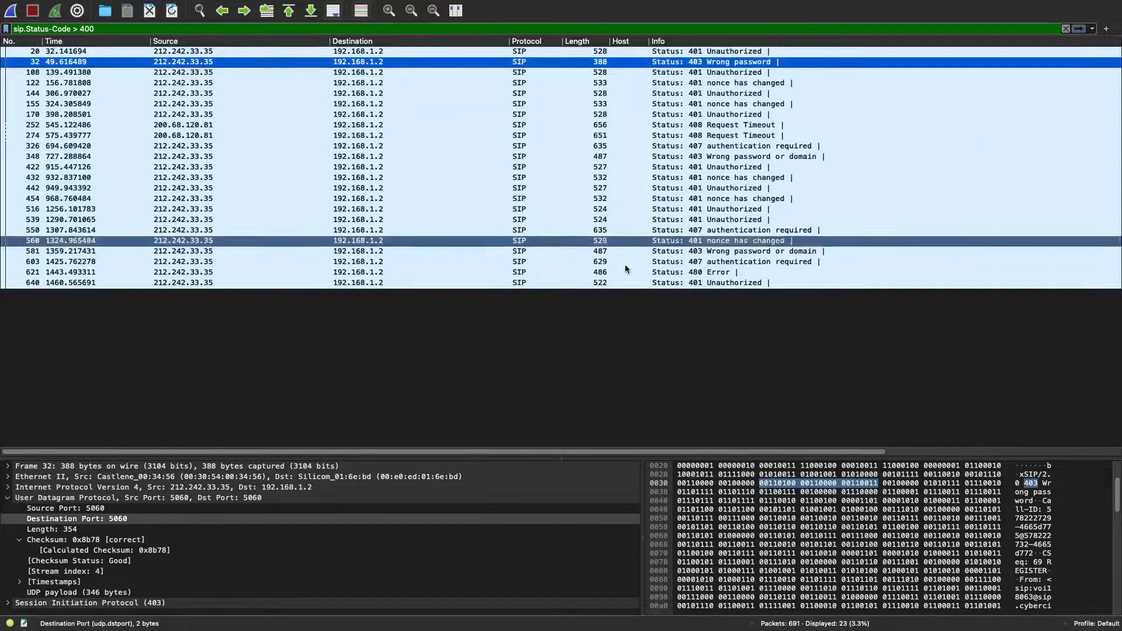
{"action": "left_click_drag", "start_coordinate": [626, 457], "coordinate": [612, 320]}
{"action": "left_click", "coordinate": [284, 431]}
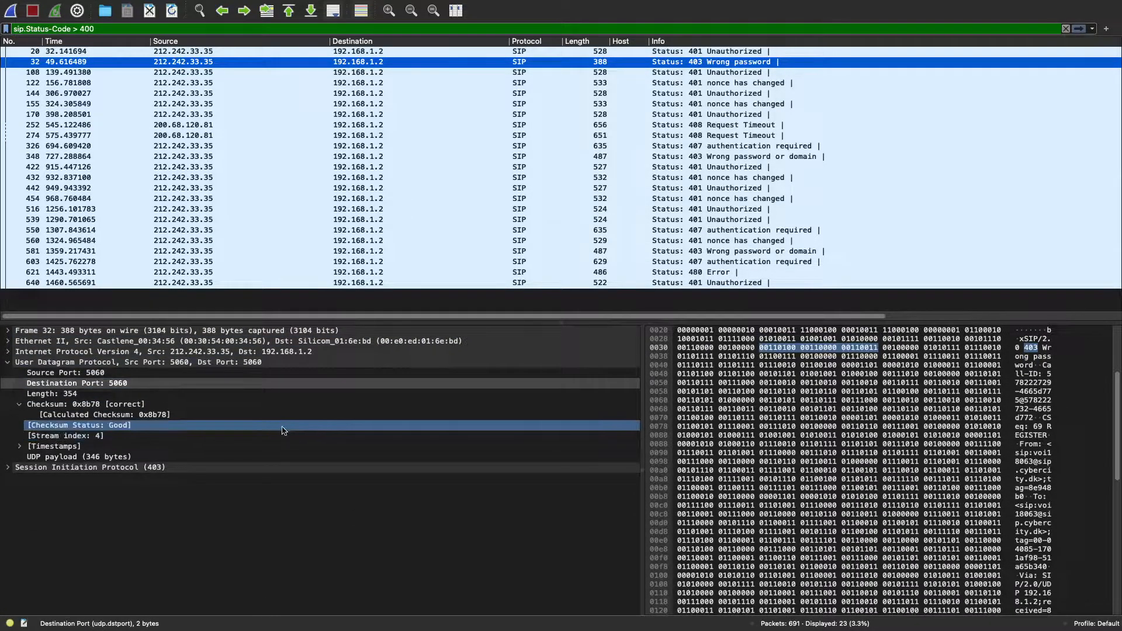
{"action": "left_click", "coordinate": [8, 468]}
{"action": "left_click", "coordinate": [19, 489]}
{"action": "left_click", "coordinate": [19, 479]}
Examine the From, To and Via fields in the packet's SIP message header.
{"action": "left_click", "coordinate": [185, 492]}
{"action": "left_click", "coordinate": [185, 573]}
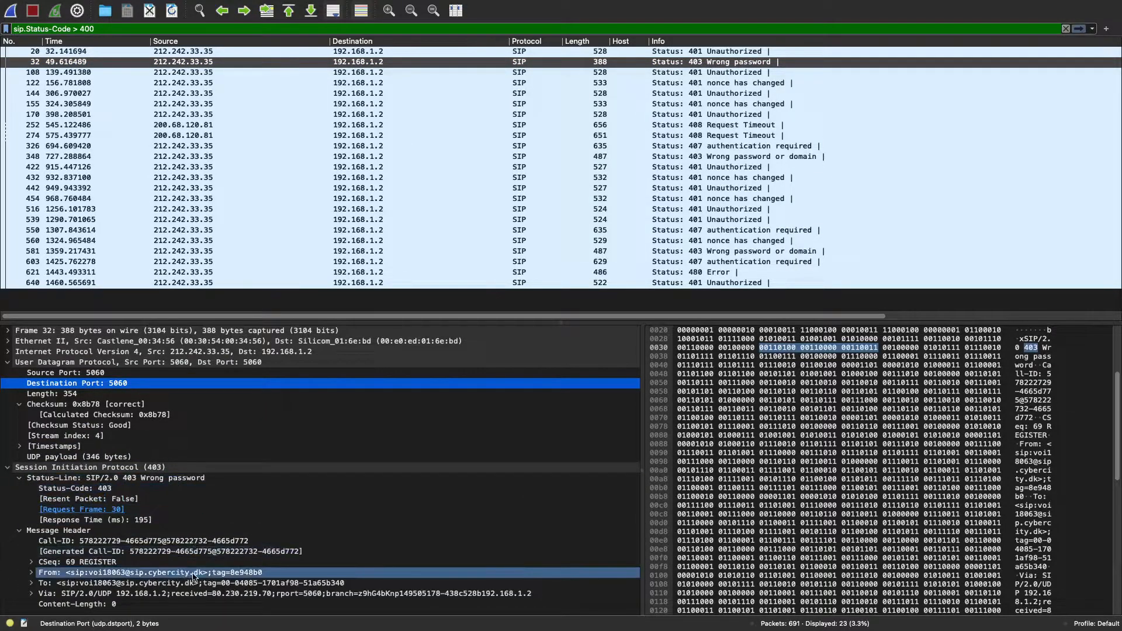
{"action": "left_click", "coordinate": [182, 594]}
{"action": "left_click", "coordinate": [111, 583]}
{"action": "left_click", "coordinate": [116, 574]}
{"action": "left_click", "coordinate": [142, 532]}
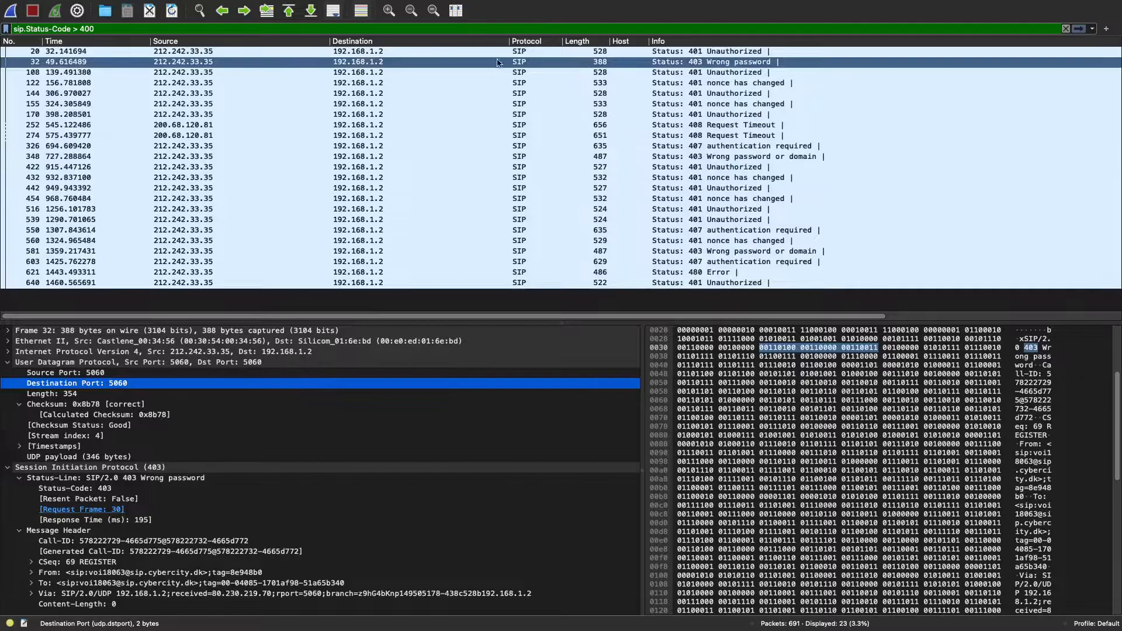
Follow the SIP call of the 403 Wrong password packet and look through the whole conversation.
{"action": "left_click", "coordinate": [765, 63]}
{"action": "right_click", "coordinate": [680, 63]}
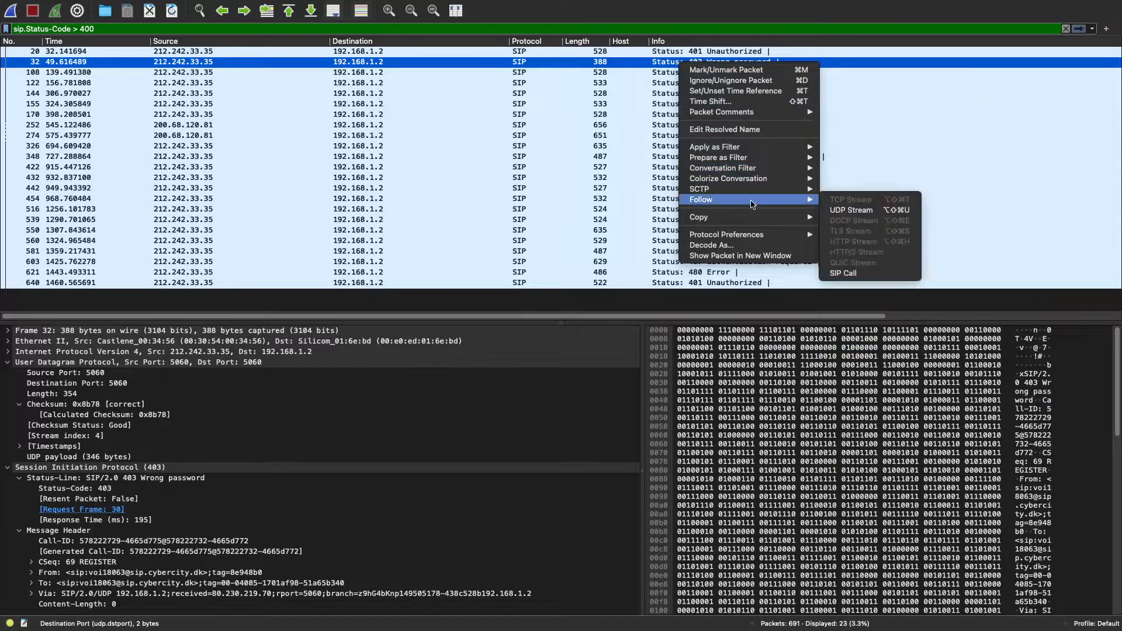
{"action": "mouse_move", "coordinate": [747, 189]}
{"action": "left_click", "coordinate": [886, 276]}
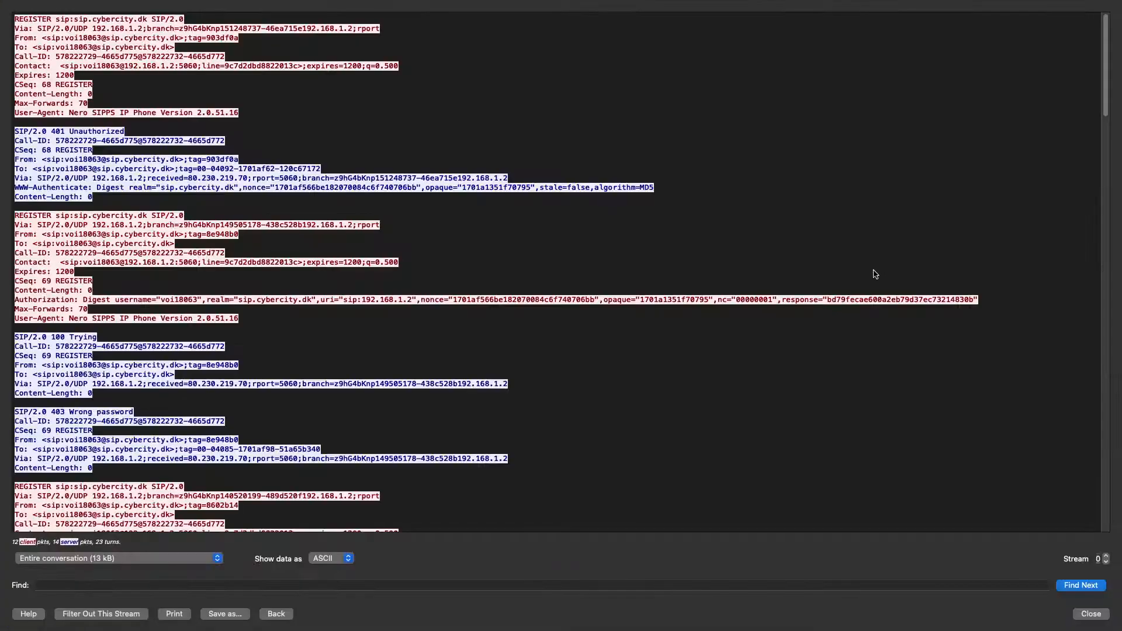
{"action": "scroll", "coordinate": [220, 307], "scroll_direction": "down", "scroll_amount": 20}
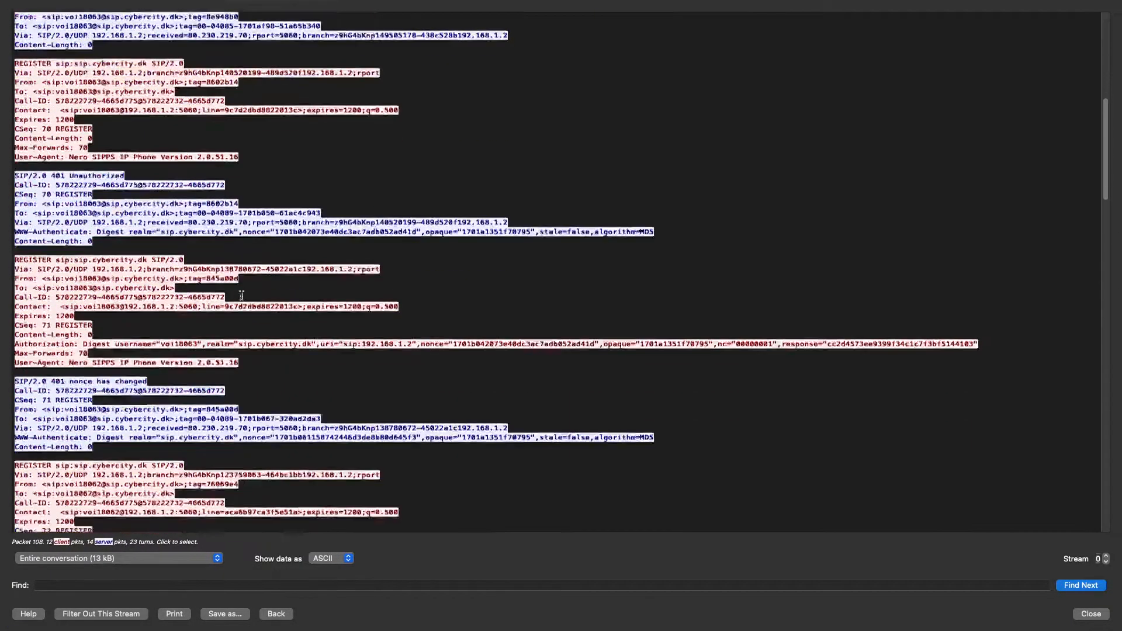
{"action": "scroll", "coordinate": [255, 298], "scroll_direction": "down", "scroll_amount": 20}
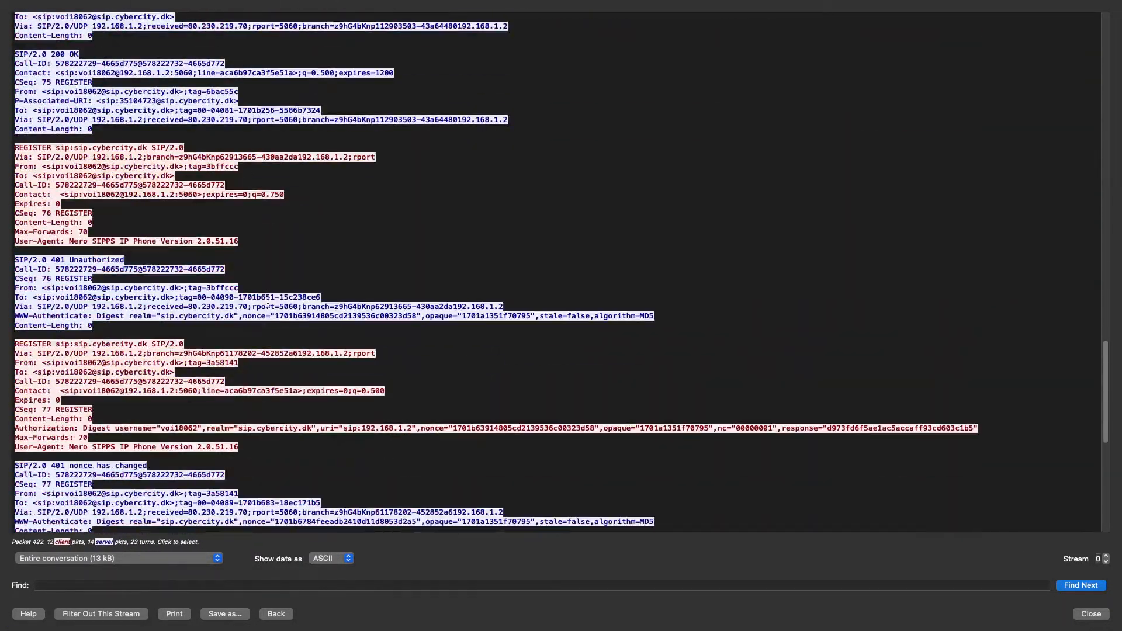
{"action": "scroll", "coordinate": [275, 303], "scroll_direction": "up", "scroll_amount": 20}
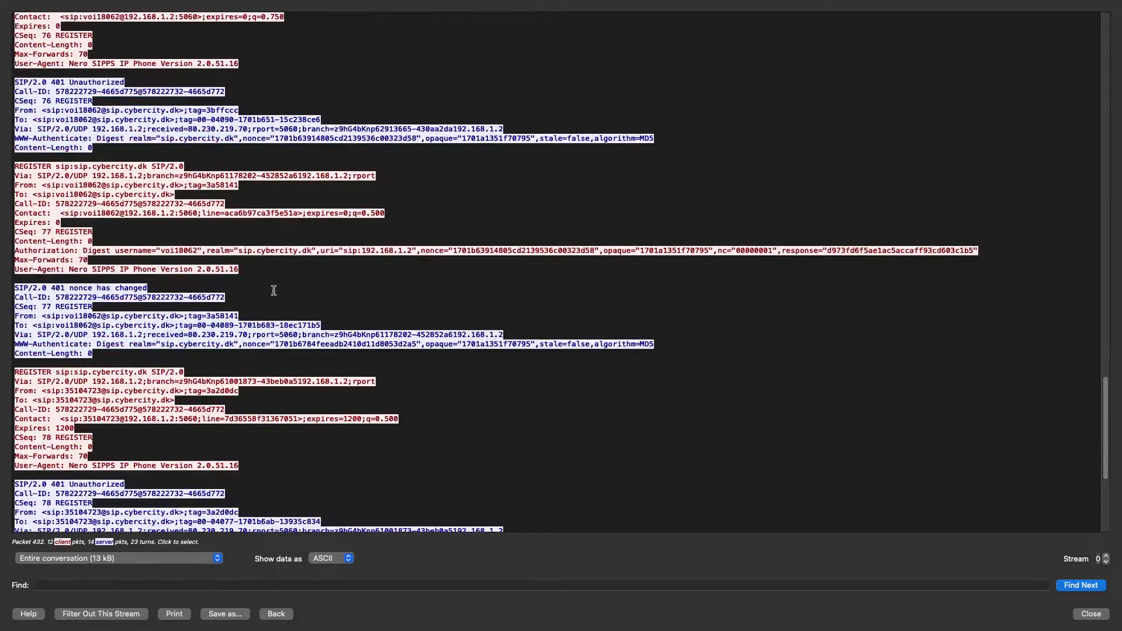
{"action": "scroll", "coordinate": [285, 302], "scroll_direction": "up", "scroll_amount": 20}
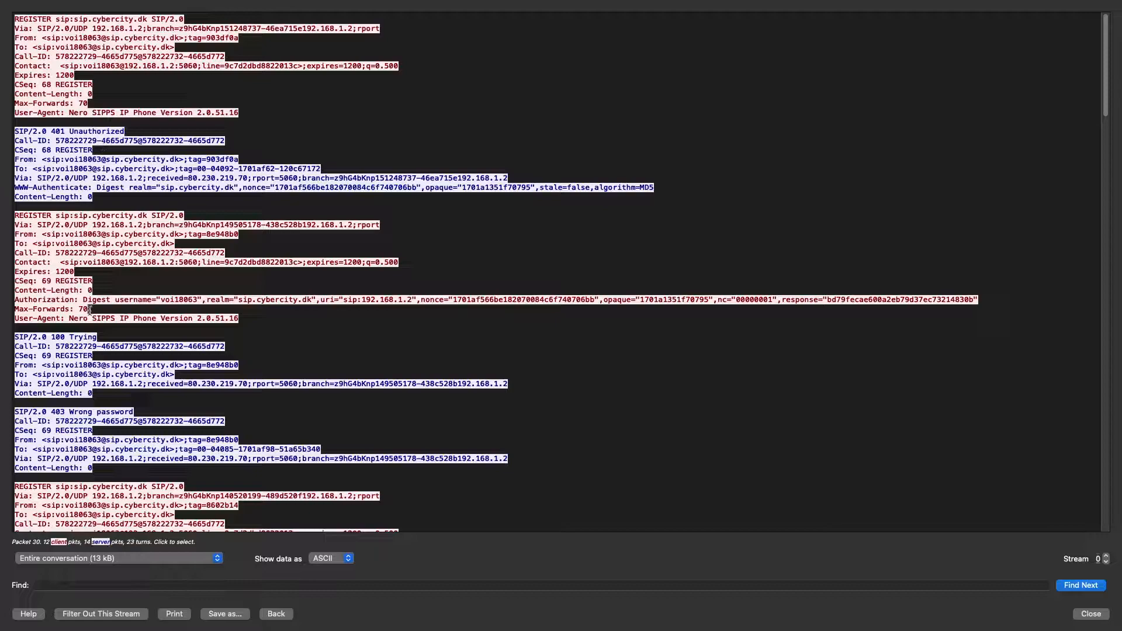
Examine the 403 Wrong password reply and the Authorization line of the preceding REGISTER request, highlighting its username and nonce-to-response values.
{"action": "scroll", "coordinate": [90, 363], "scroll_direction": "down", "scroll_amount": 4}
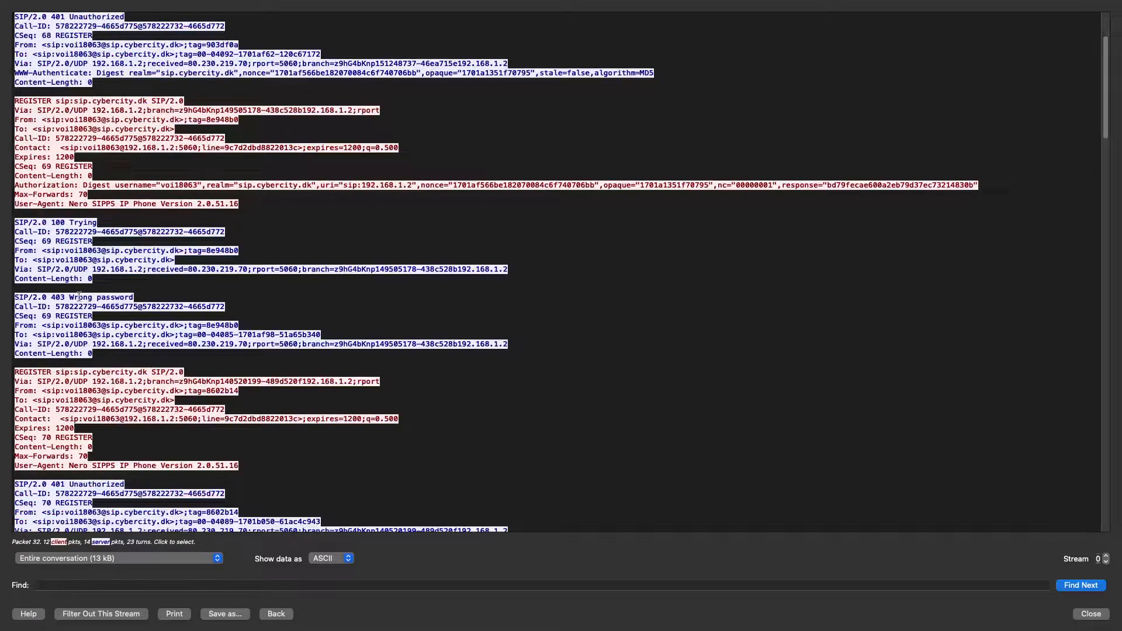
{"action": "left_click_drag", "start_coordinate": [78, 294], "coordinate": [102, 287]}
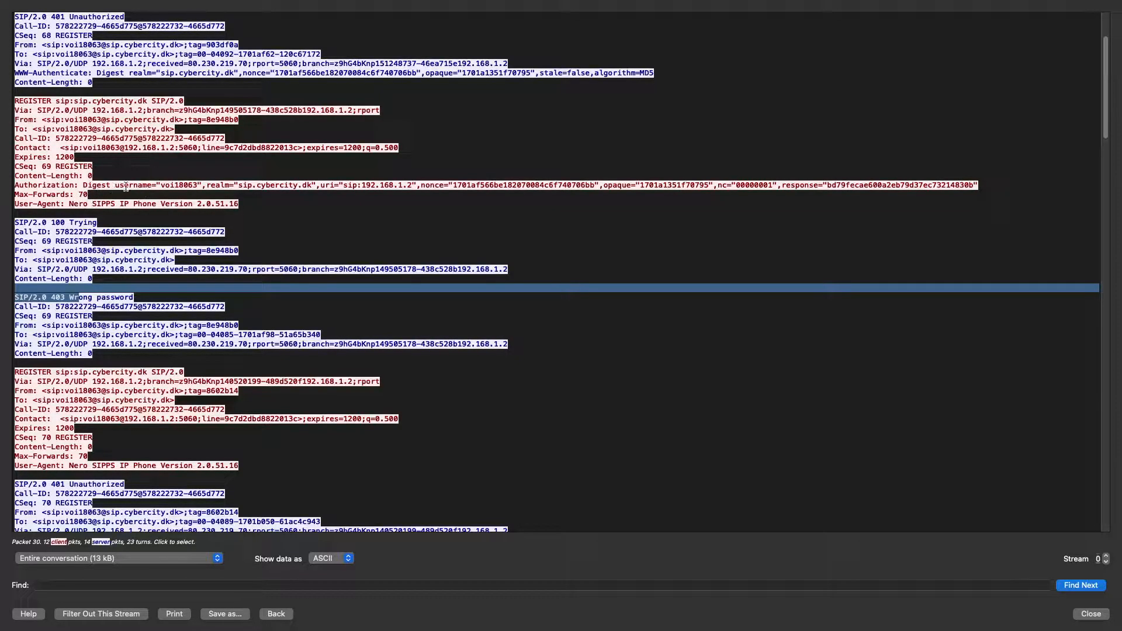
{"action": "left_click_drag", "start_coordinate": [124, 185], "coordinate": [156, 184]}
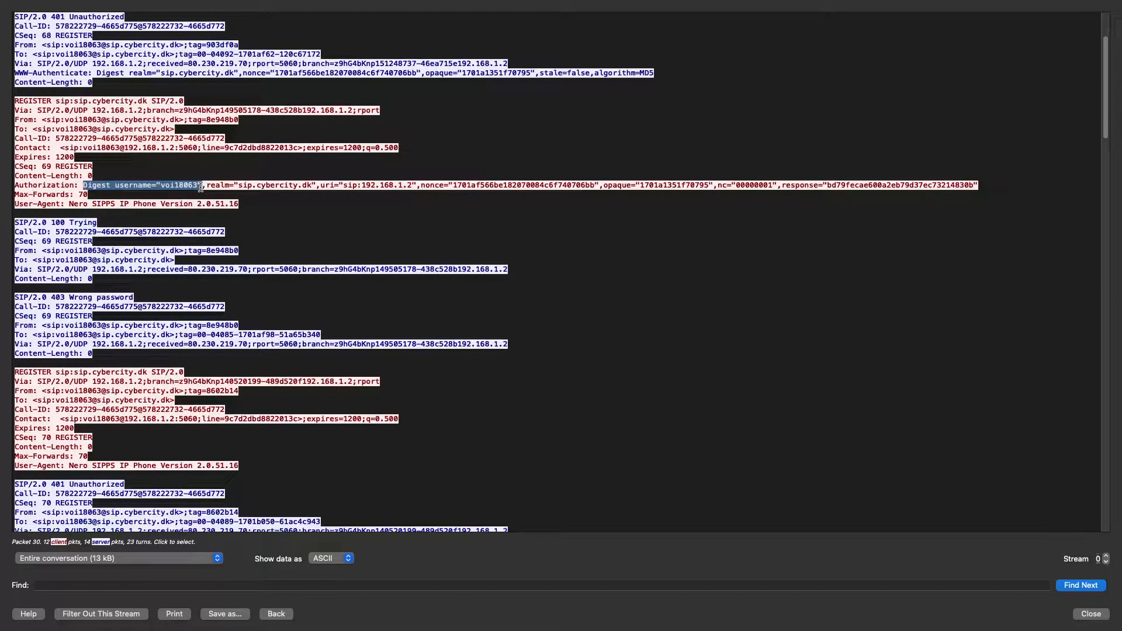
{"action": "left_click", "coordinate": [292, 184]}
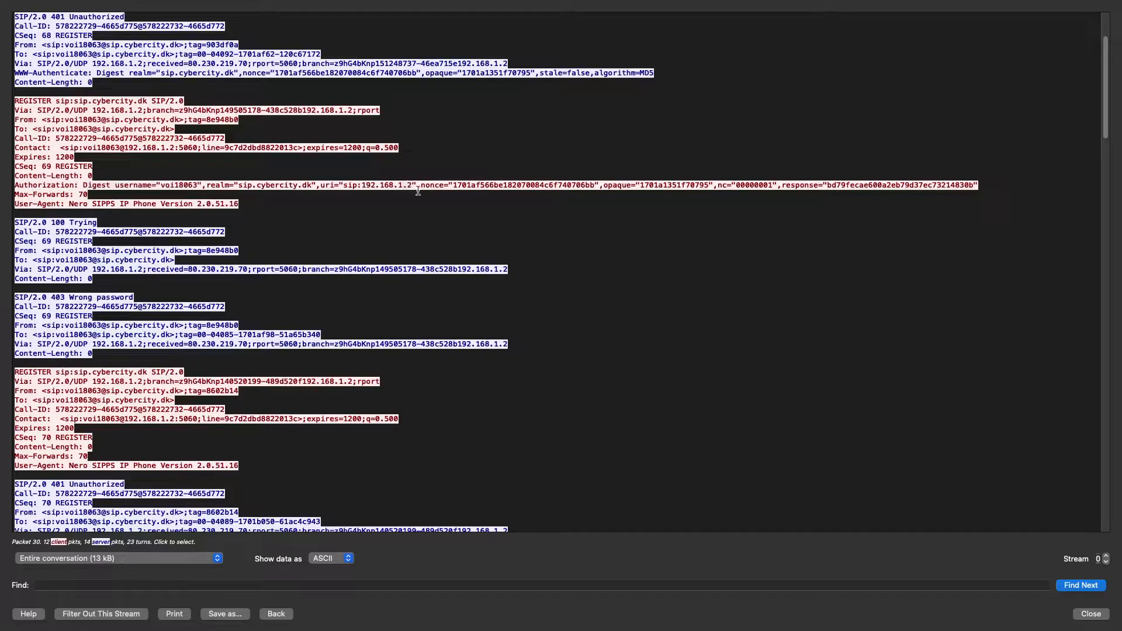
{"action": "left_click_drag", "start_coordinate": [421, 185], "coordinate": [972, 186]}
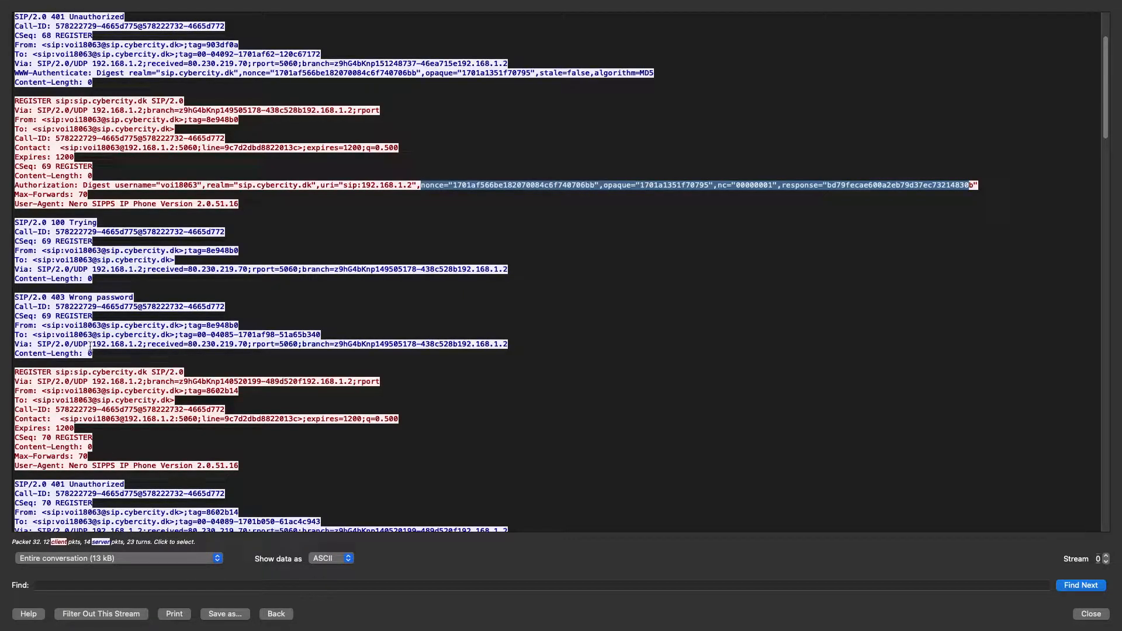
{"action": "scroll", "coordinate": [88, 348], "scroll_direction": "down", "scroll_amount": 10}
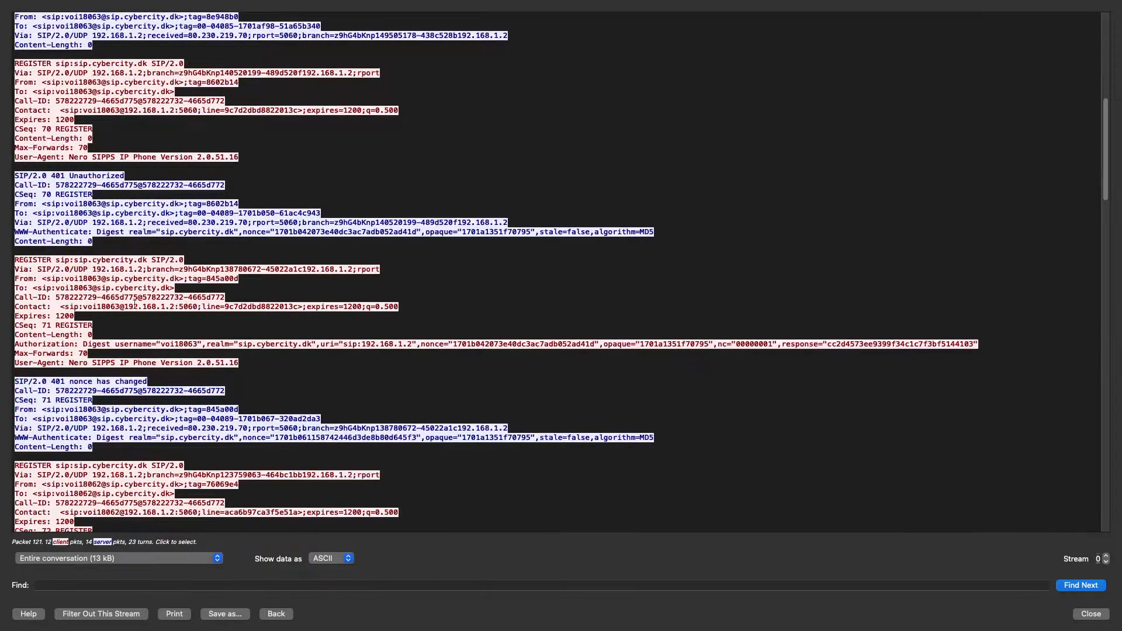
Return to the packet list and inspect the sip.Call-ID display filter and the REGISTER request in frame 30.
{"action": "key", "text": "ctrl+Left"}
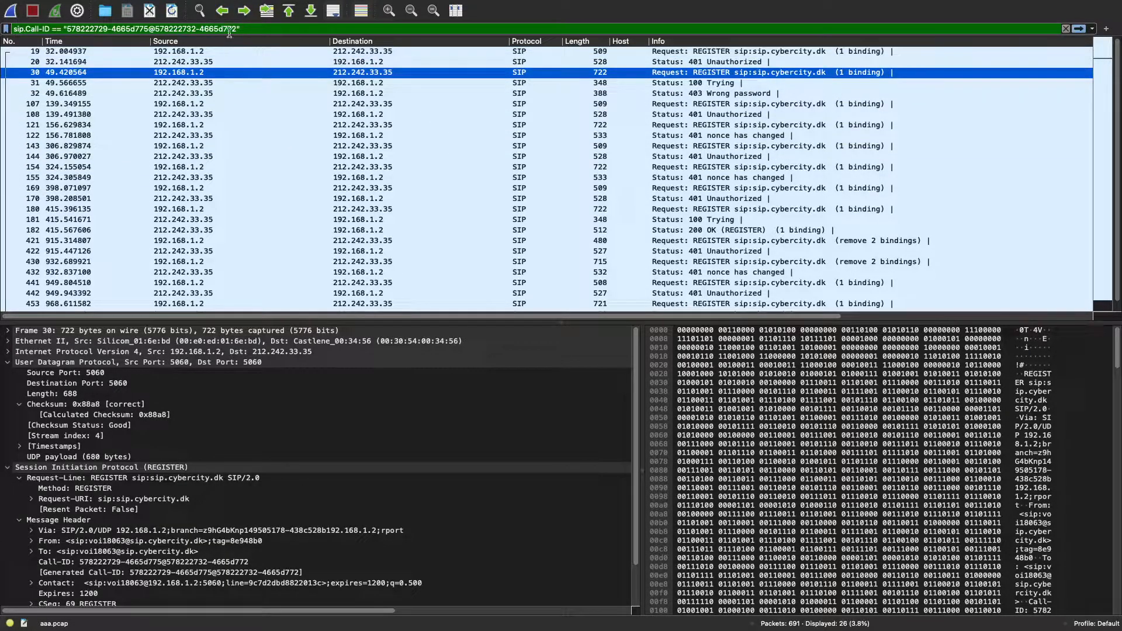
{"action": "left_click_drag", "start_coordinate": [241, 30], "coordinate": [14, 32]}
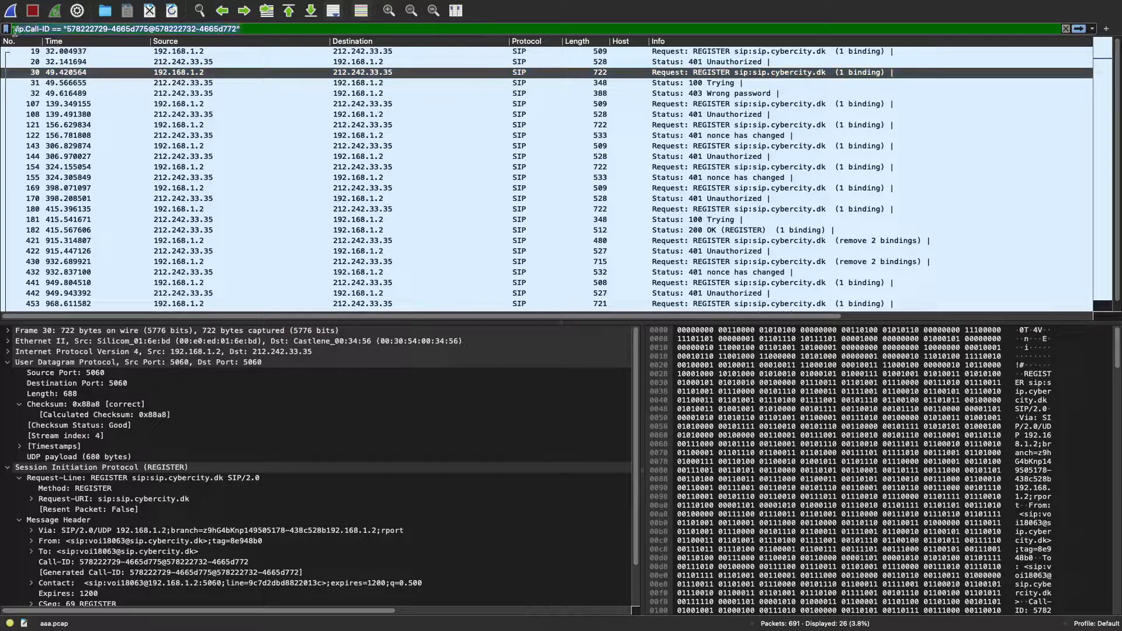
{"action": "left_click", "coordinate": [93, 30]}
{"action": "left_click", "coordinate": [187, 73]}
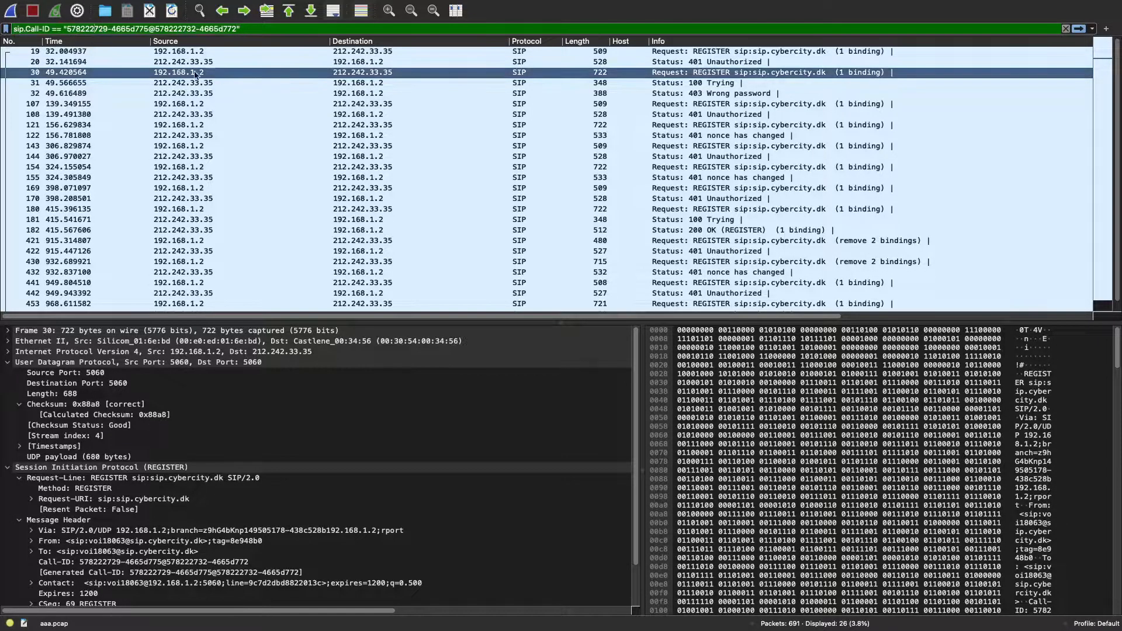
Follow the SIP call from the REGISTER request in frame 30, then close the conversation.
{"action": "right_click", "coordinate": [317, 75]}
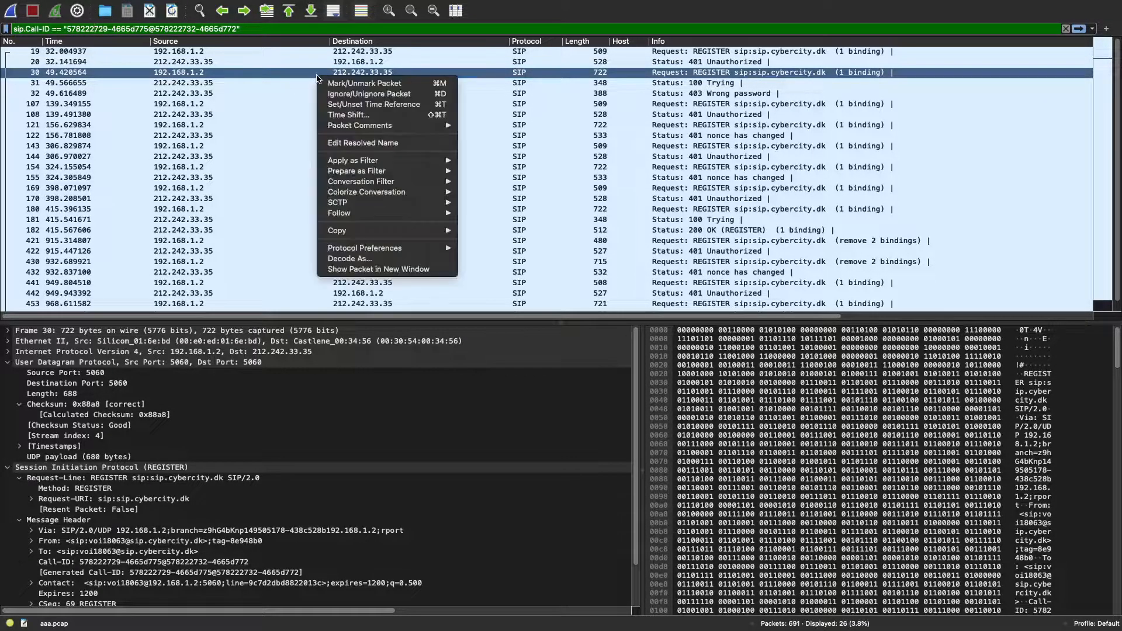
{"action": "mouse_move", "coordinate": [413, 217]}
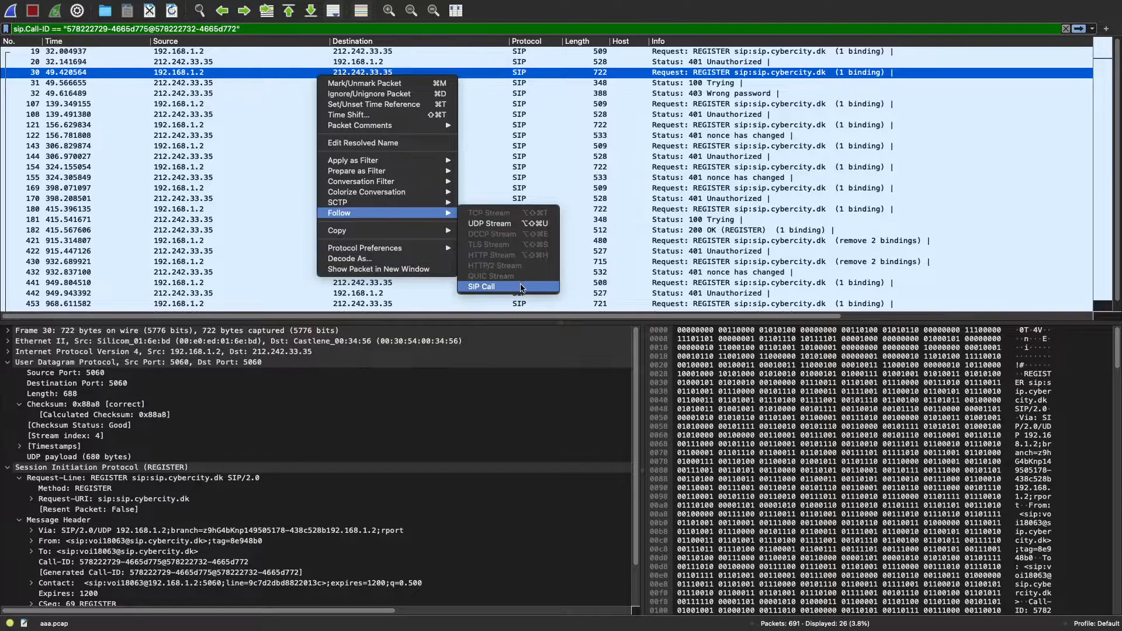
{"action": "left_click", "coordinate": [522, 286]}
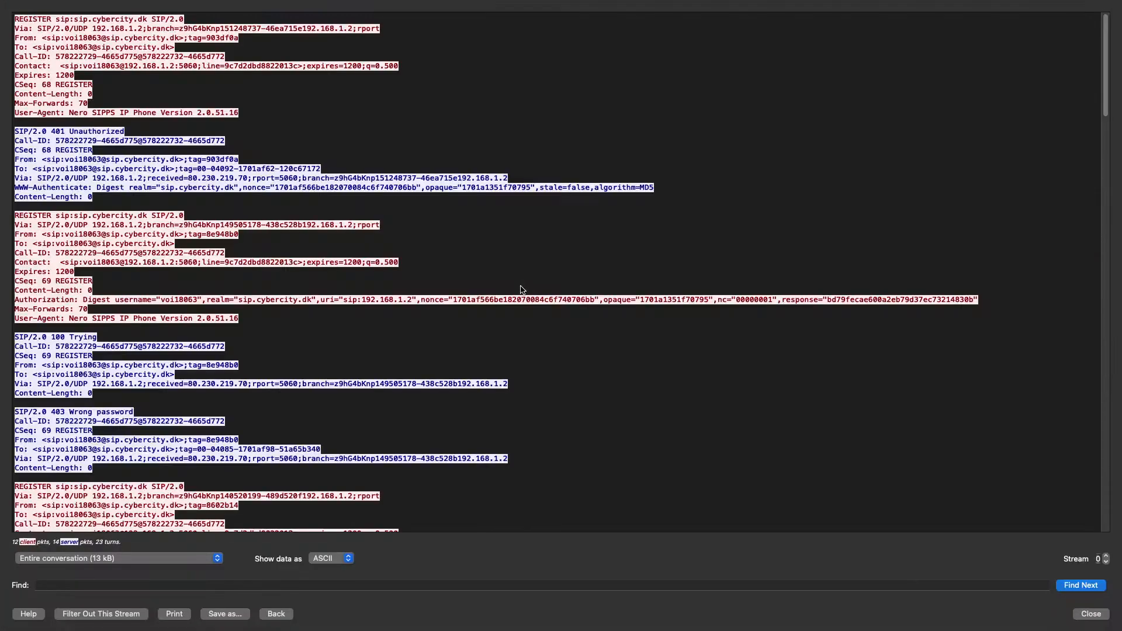
{"action": "left_click", "coordinate": [1082, 615]}
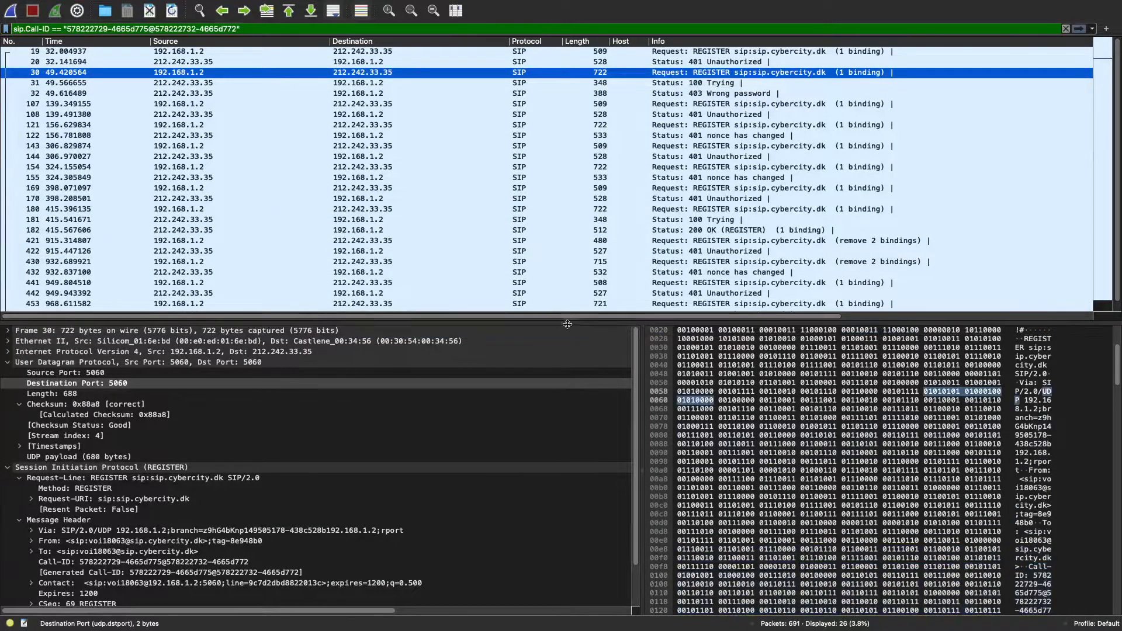
Remove the sip.Call-ID display filter to list all packets.
{"action": "left_click", "coordinate": [263, 26]}
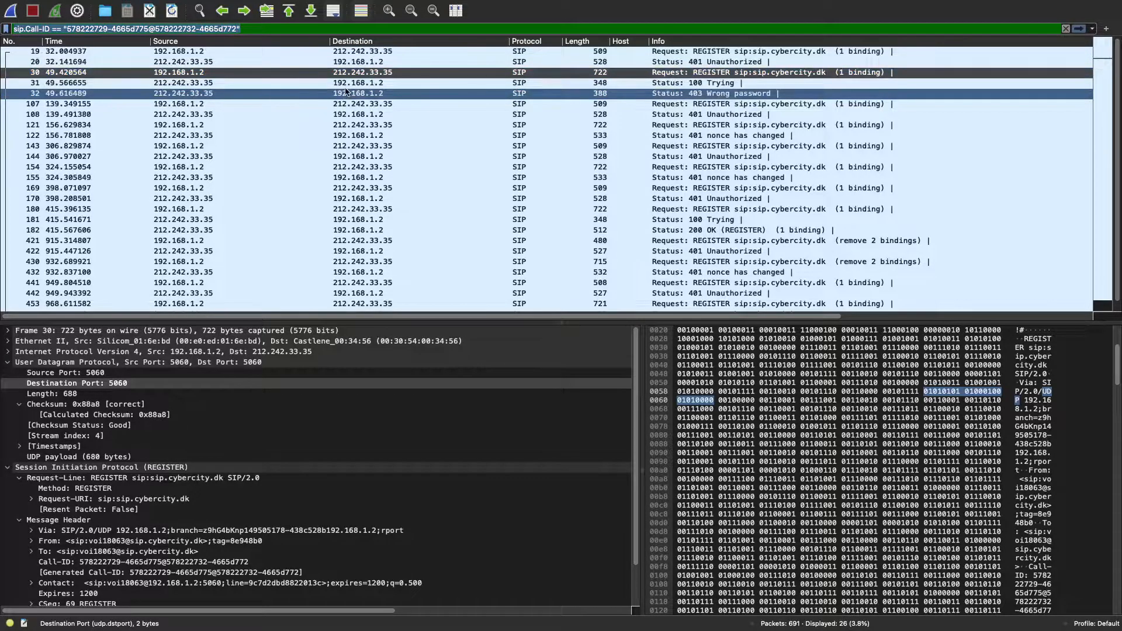
{"action": "key", "text": "BackSpace"}
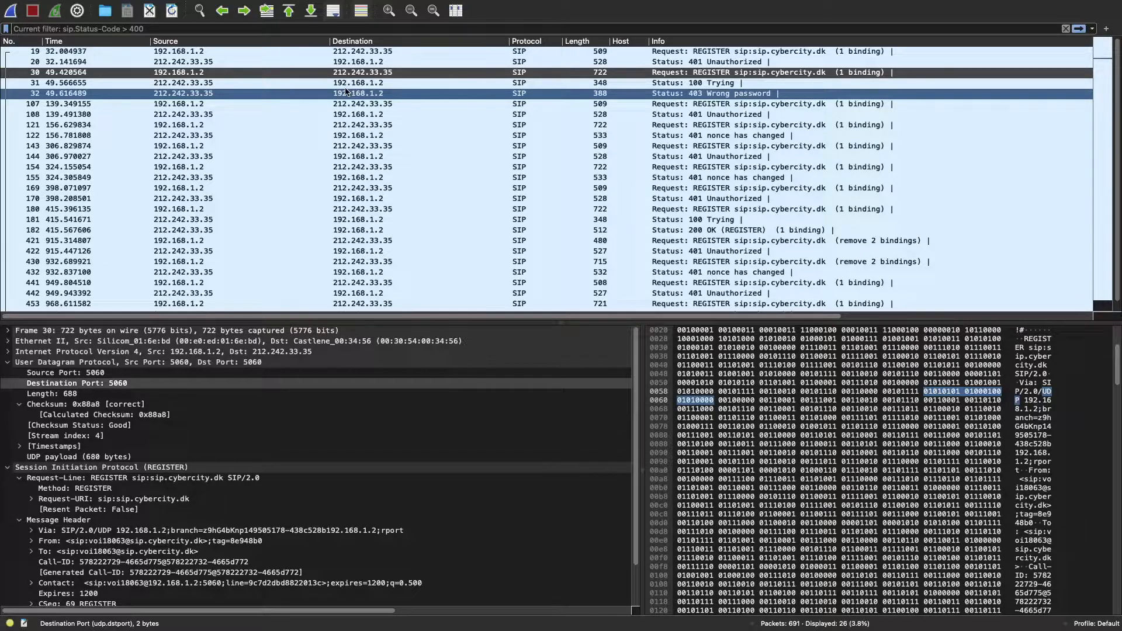
{"action": "key", "text": "Return"}
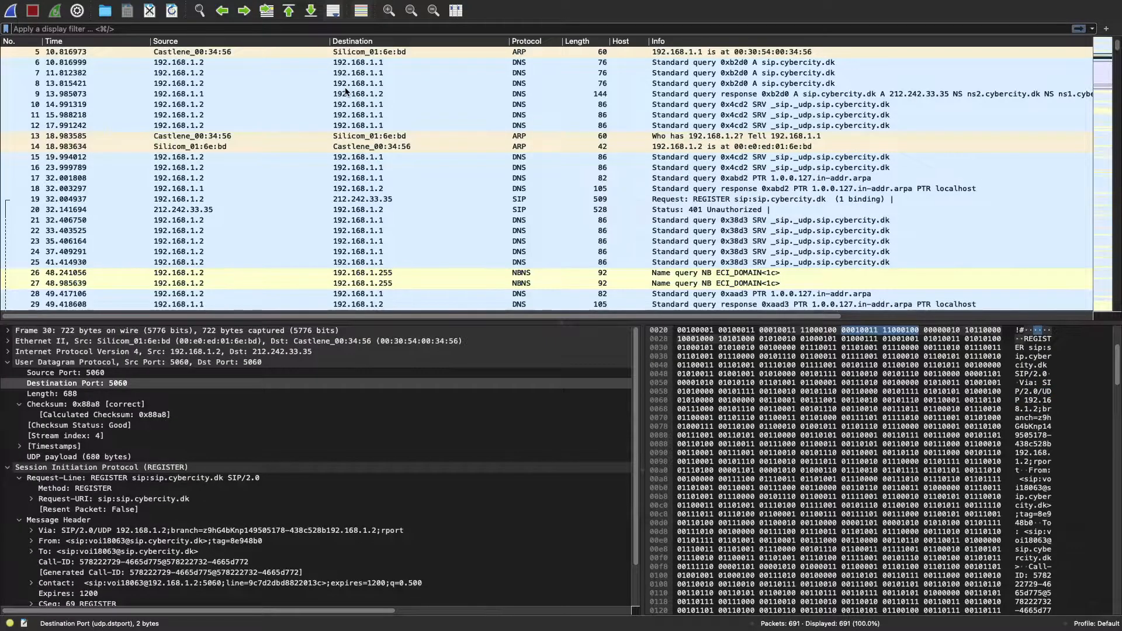
Open the display filter expression builder and select the ACSE protocol from its field list.
{"action": "left_click", "coordinate": [504, 157]}
{"action": "left_click_drag", "start_coordinate": [515, 167], "coordinate": [604, 248]}
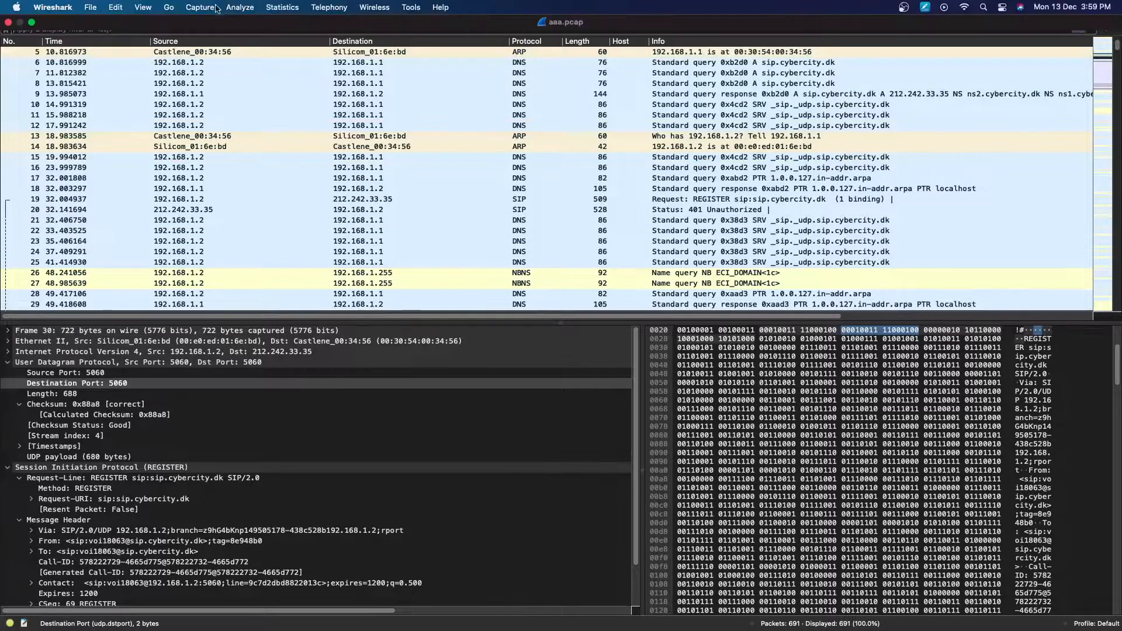
{"action": "left_click", "coordinate": [240, 8]}
{"action": "mouse_move", "coordinate": [268, 7]}
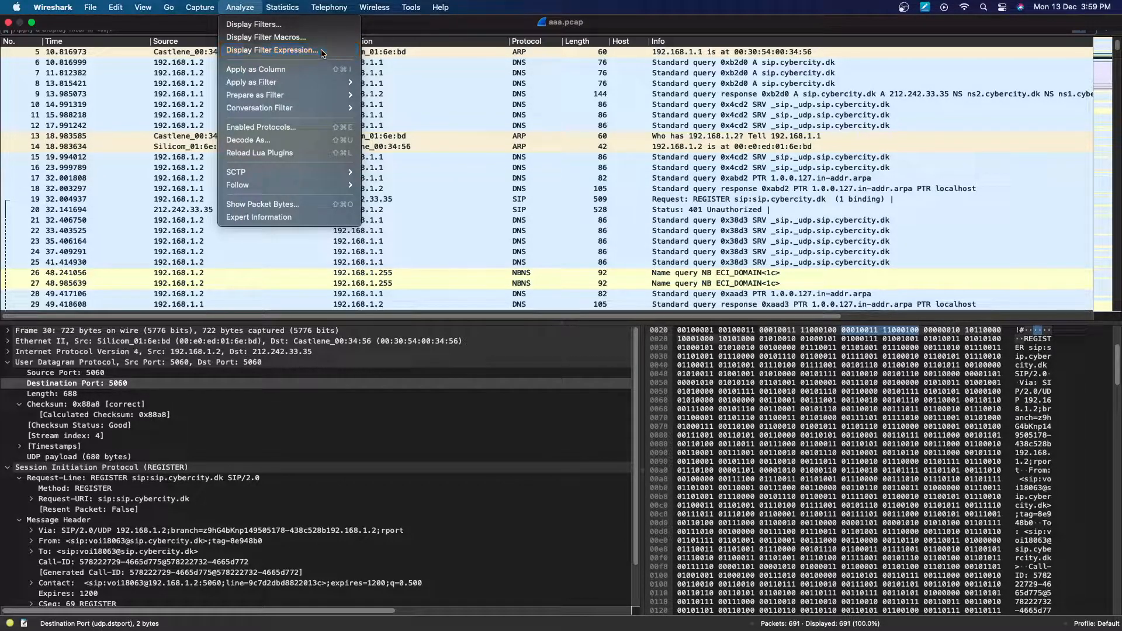
{"action": "left_click", "coordinate": [409, 134]}
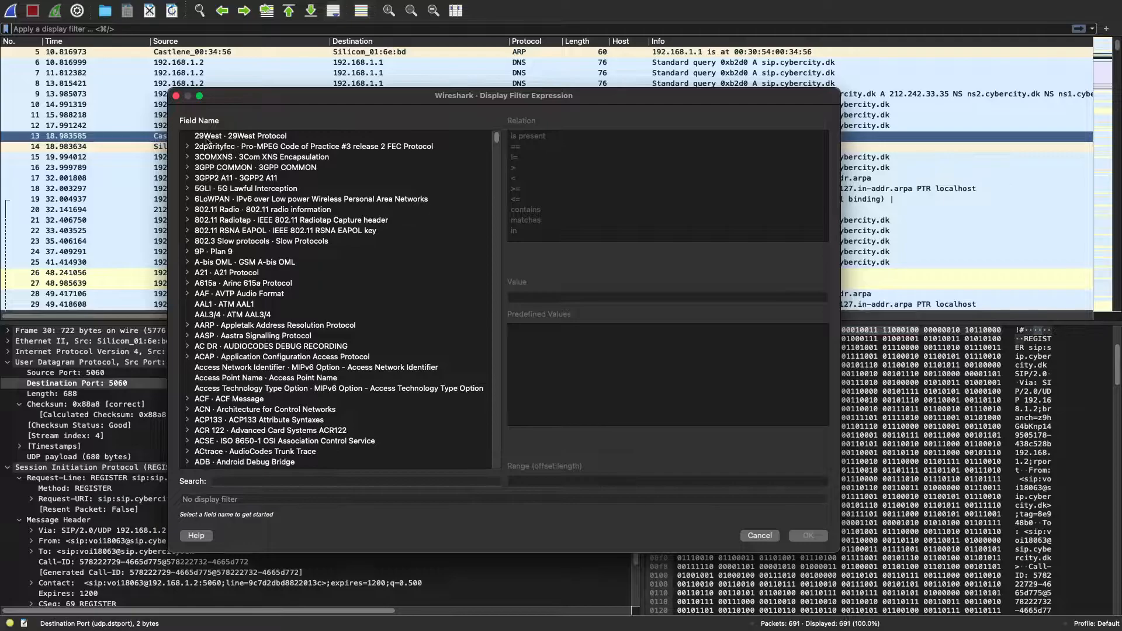
{"action": "scroll", "coordinate": [231, 266], "scroll_direction": "down", "scroll_amount": 10}
{"action": "scroll", "coordinate": [236, 272], "scroll_direction": "down", "scroll_amount": 15}
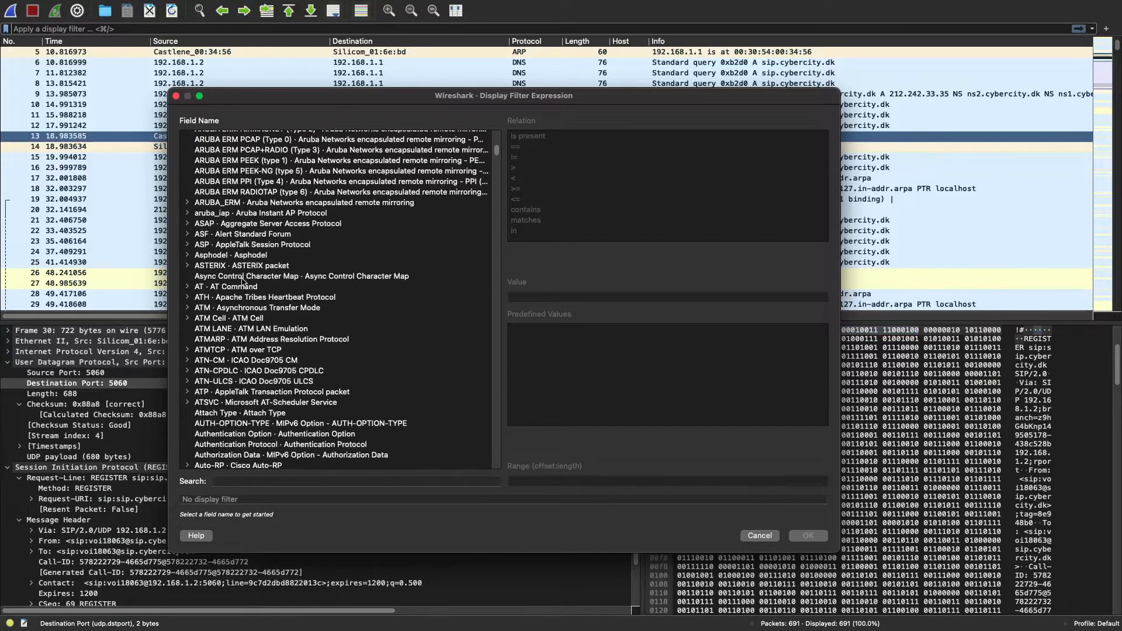
{"action": "left_click_drag", "start_coordinate": [496, 160], "coordinate": [477, 129]}
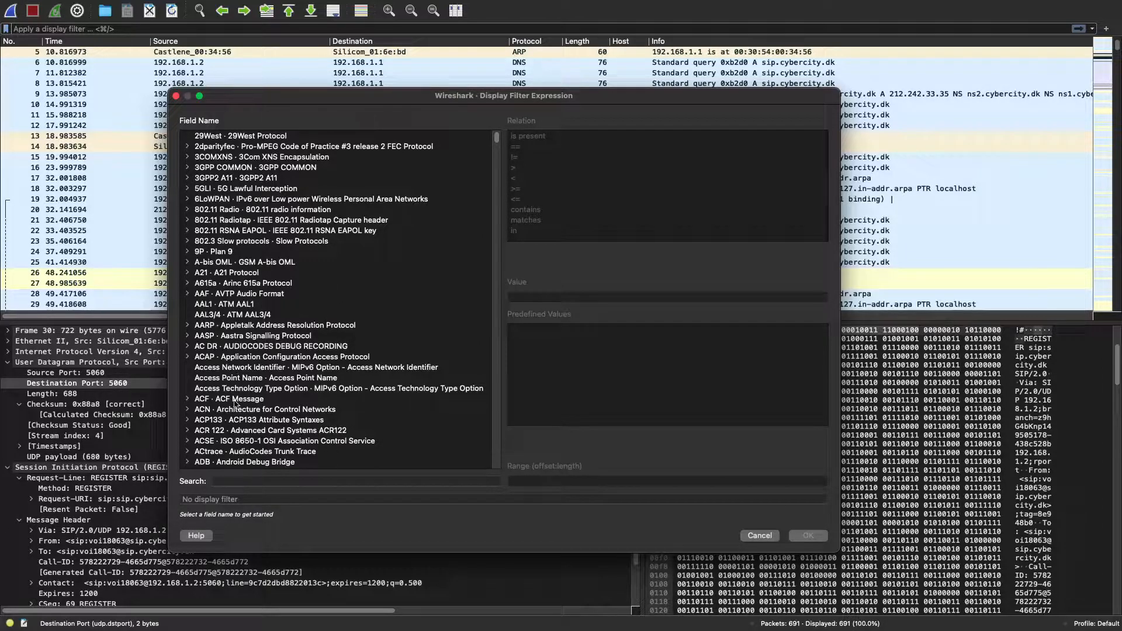
{"action": "left_click", "coordinate": [244, 441]}
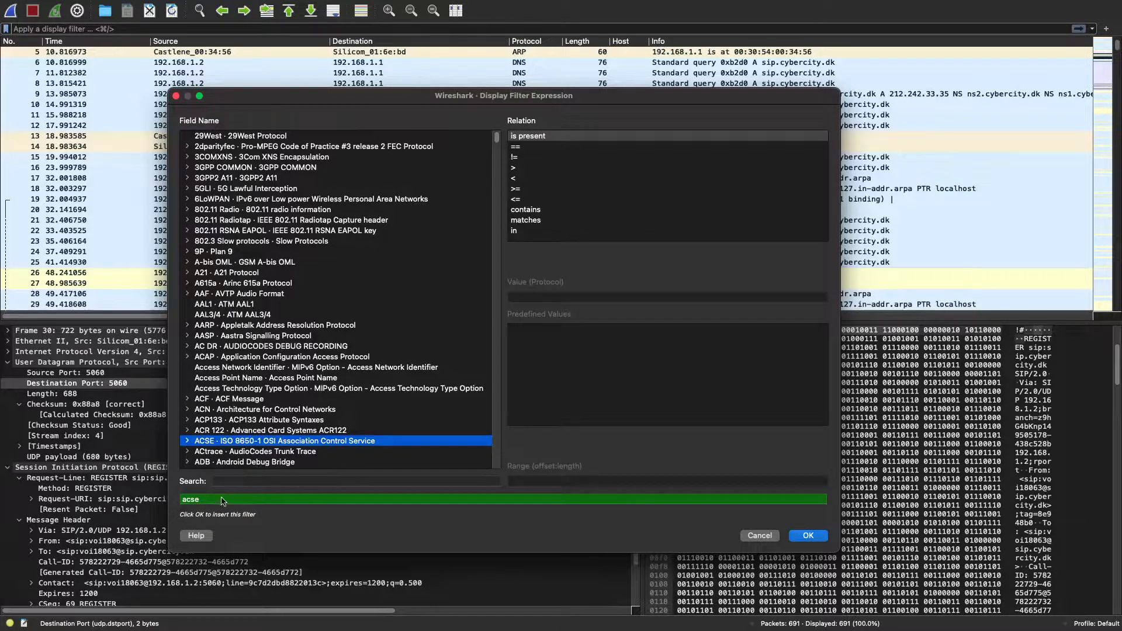
Search the filter fields for dns and select the DNS · Domain Name System protocol.
{"action": "left_click", "coordinate": [234, 483]}
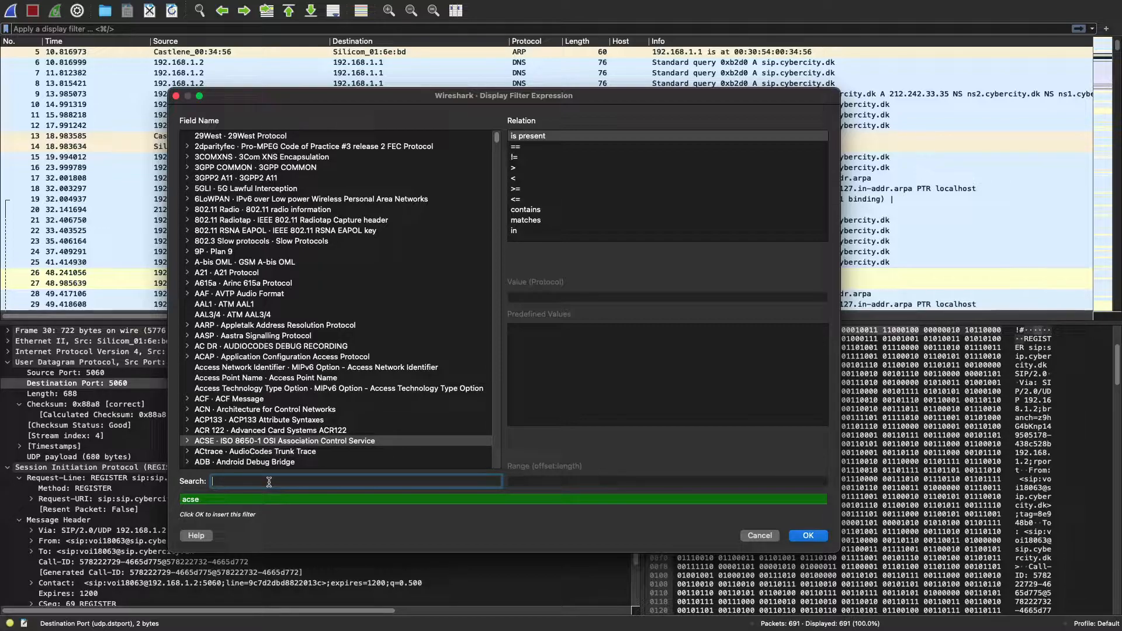
{"action": "type", "text": "dn"}
{"action": "type", "text": "s"}
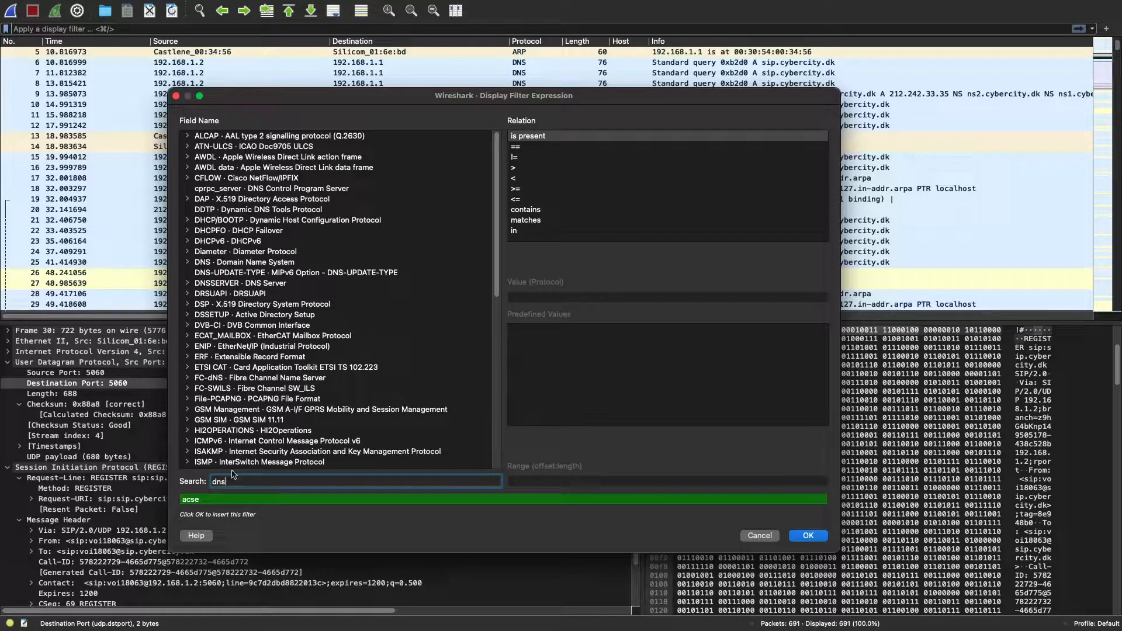
{"action": "scroll", "coordinate": [260, 316], "scroll_direction": "down", "scroll_amount": 10}
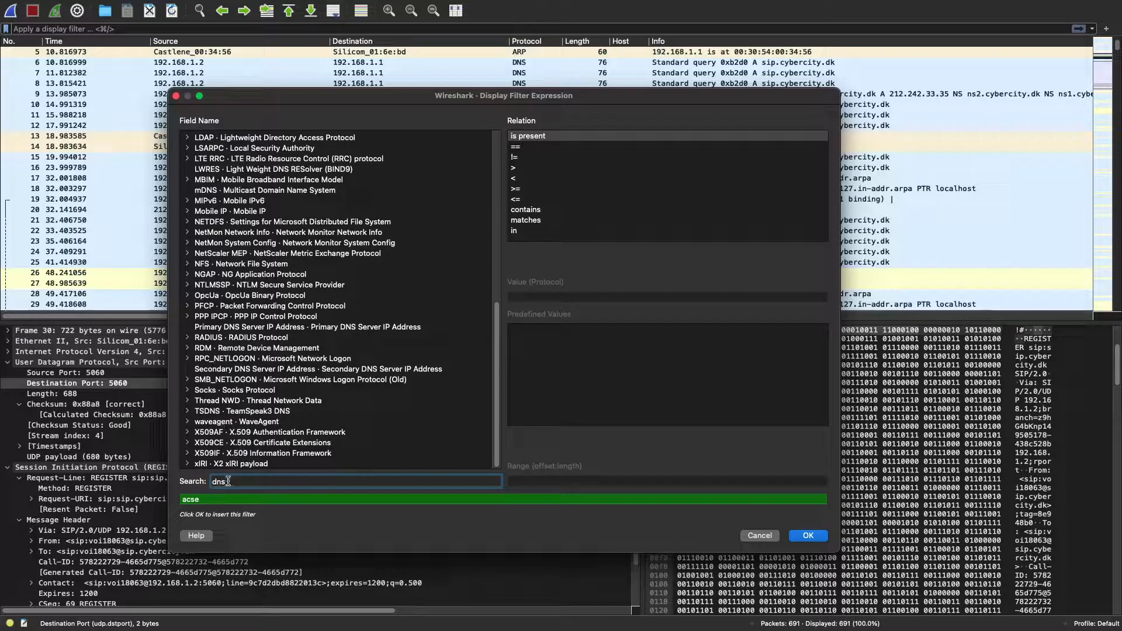
{"action": "scroll", "coordinate": [220, 401], "scroll_direction": "up", "scroll_amount": 15}
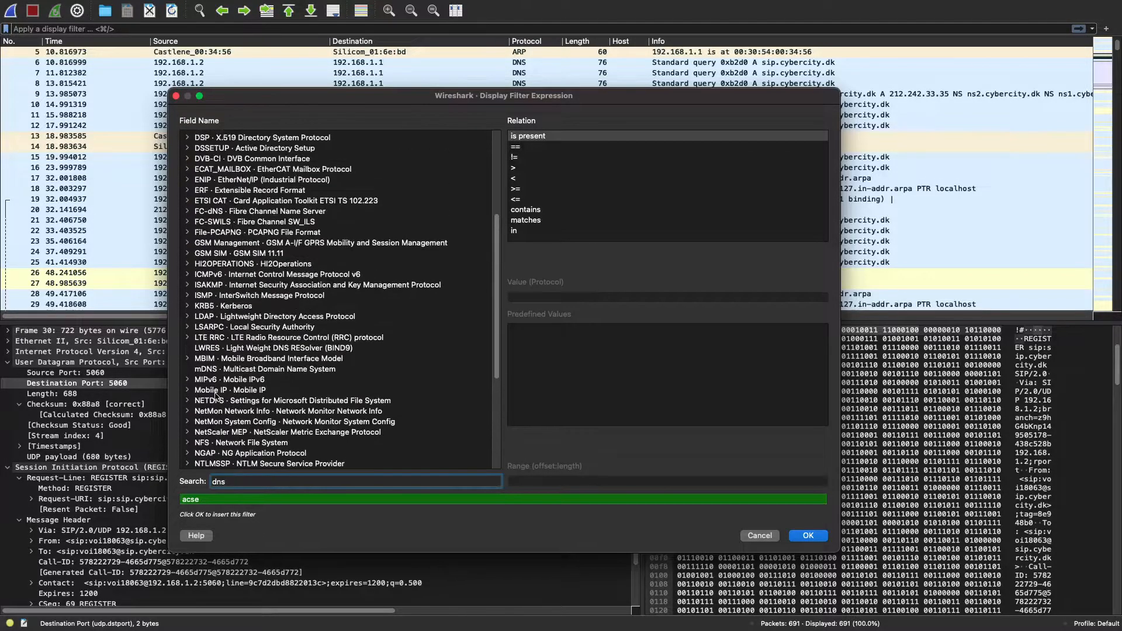
{"action": "left_click", "coordinate": [198, 263]}
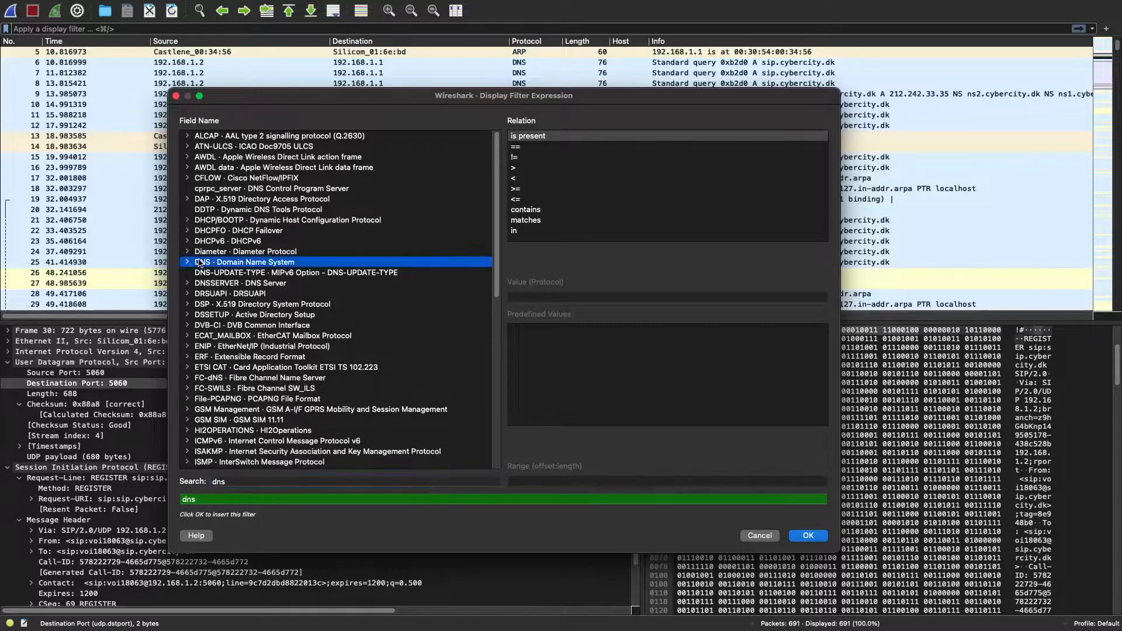
Expand the DNS protocol to examine its available filter fields, and collapse it again.
{"action": "left_click", "coordinate": [188, 263]}
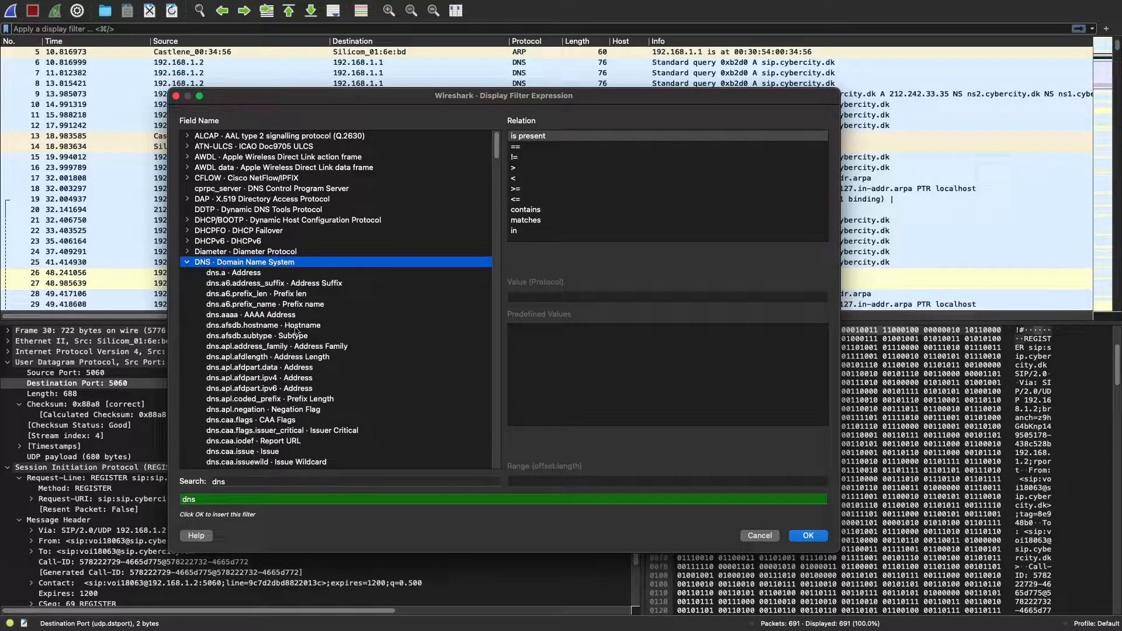
{"action": "scroll", "coordinate": [295, 338], "scroll_direction": "down", "scroll_amount": 6}
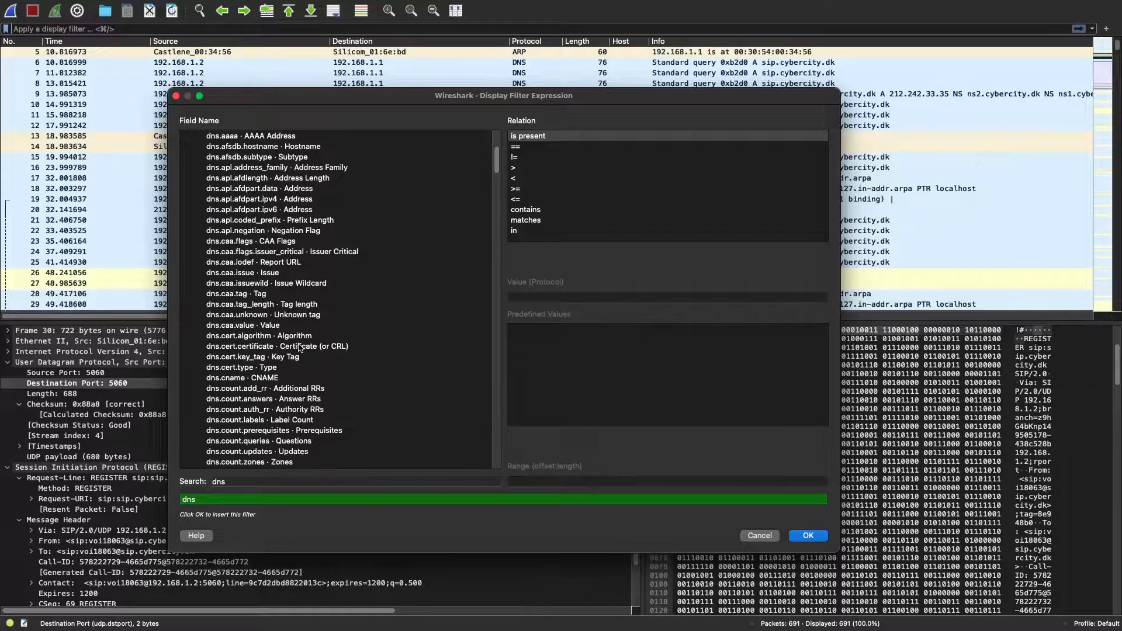
{"action": "scroll", "coordinate": [301, 348], "scroll_direction": "down", "scroll_amount": 1}
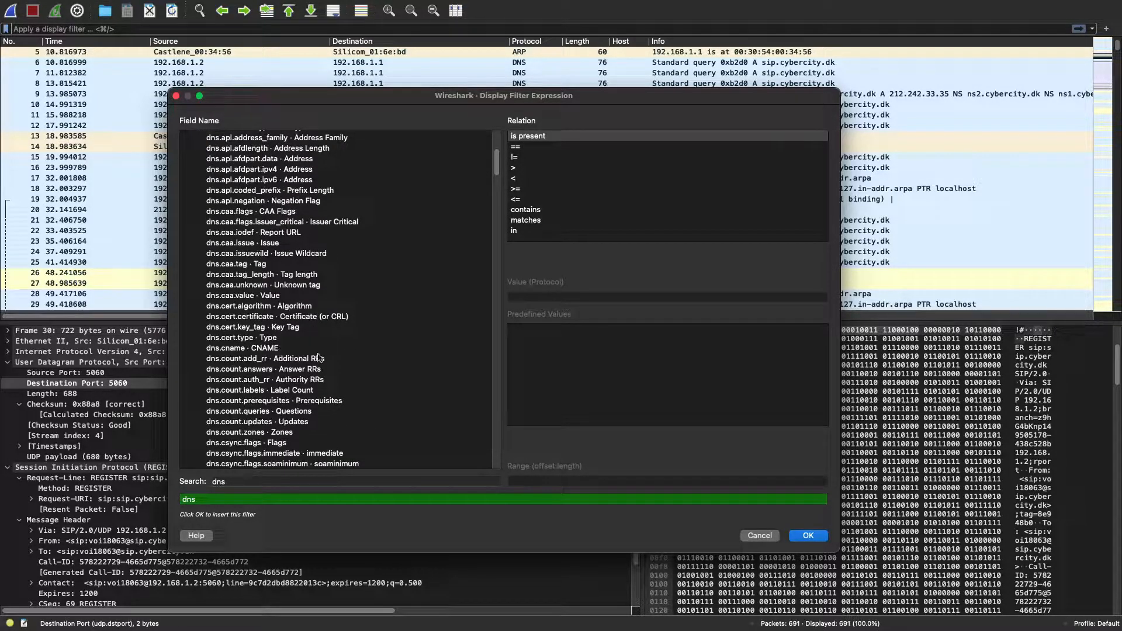
{"action": "scroll", "coordinate": [331, 371], "scroll_direction": "down", "scroll_amount": 3}
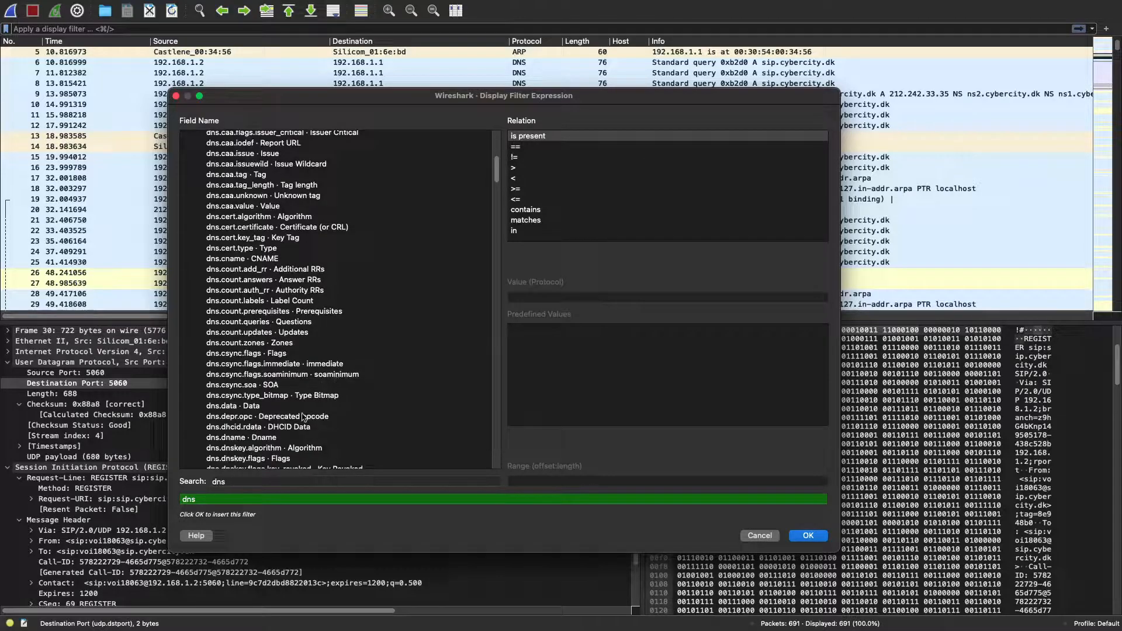
{"action": "scroll", "coordinate": [303, 417], "scroll_direction": "down", "scroll_amount": 5}
{"action": "scroll", "coordinate": [314, 412], "scroll_direction": "down", "scroll_amount": 5}
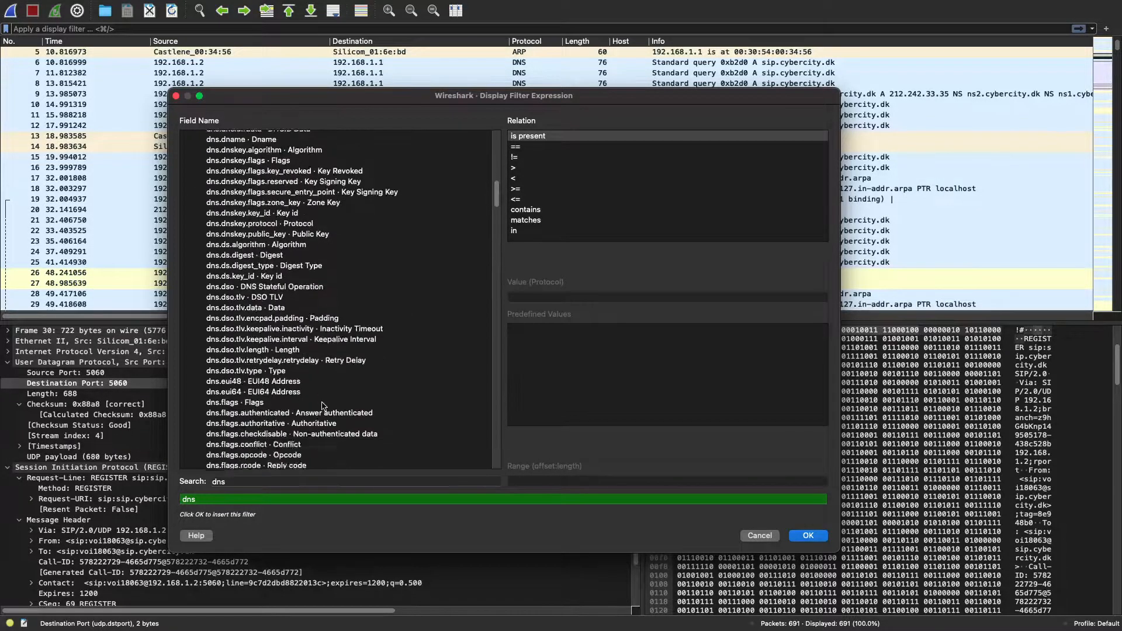
{"action": "scroll", "coordinate": [317, 407], "scroll_direction": "up", "scroll_amount": 15}
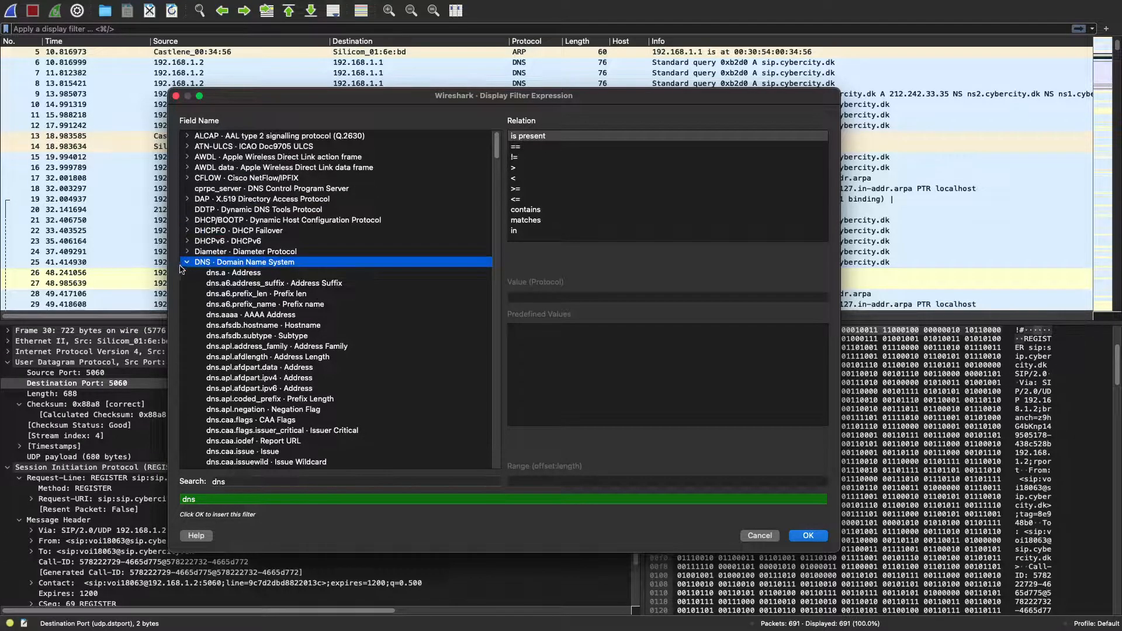
{"action": "left_click", "coordinate": [186, 263]}
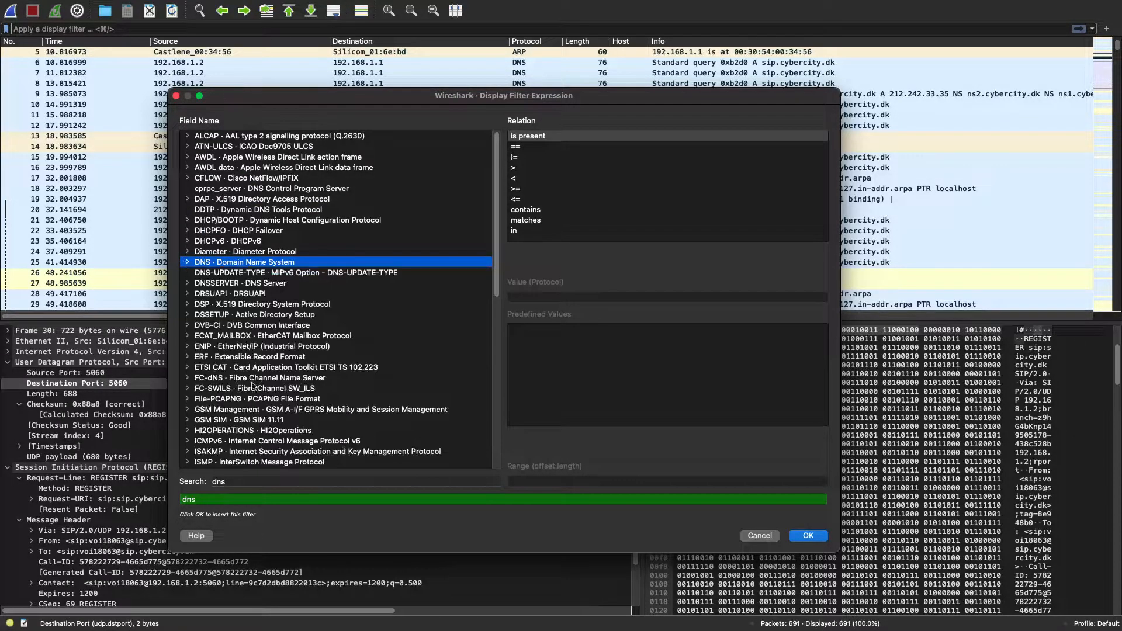
Search the filter fields for ip and insert the dns expression into the display filter.
{"action": "double_click", "coordinate": [262, 486]}
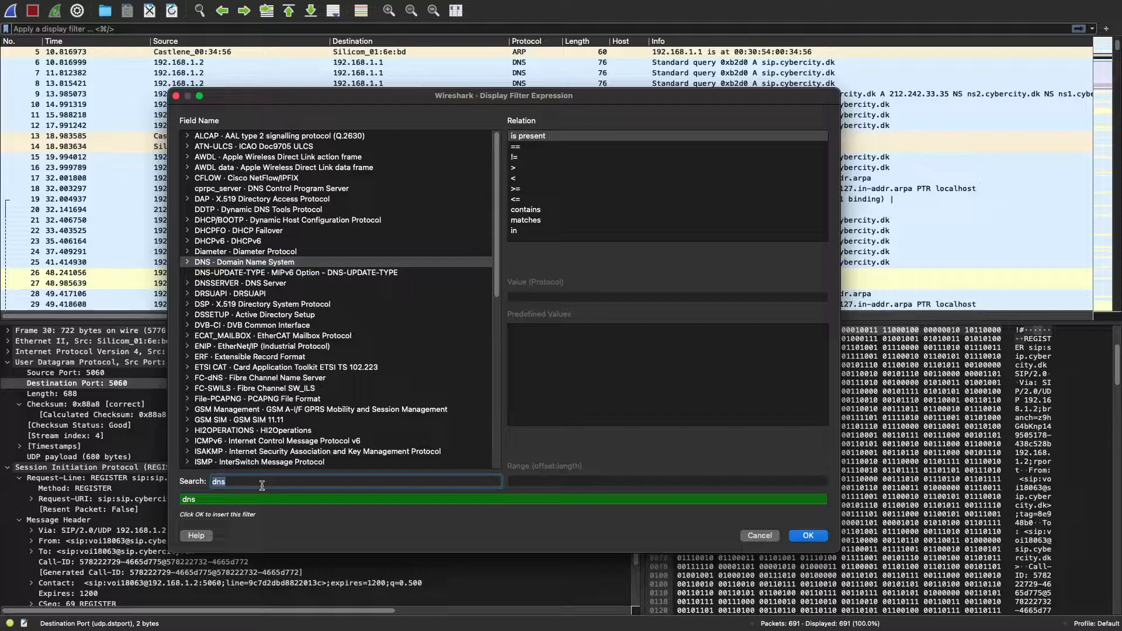
{"action": "type", "text": "ip"}
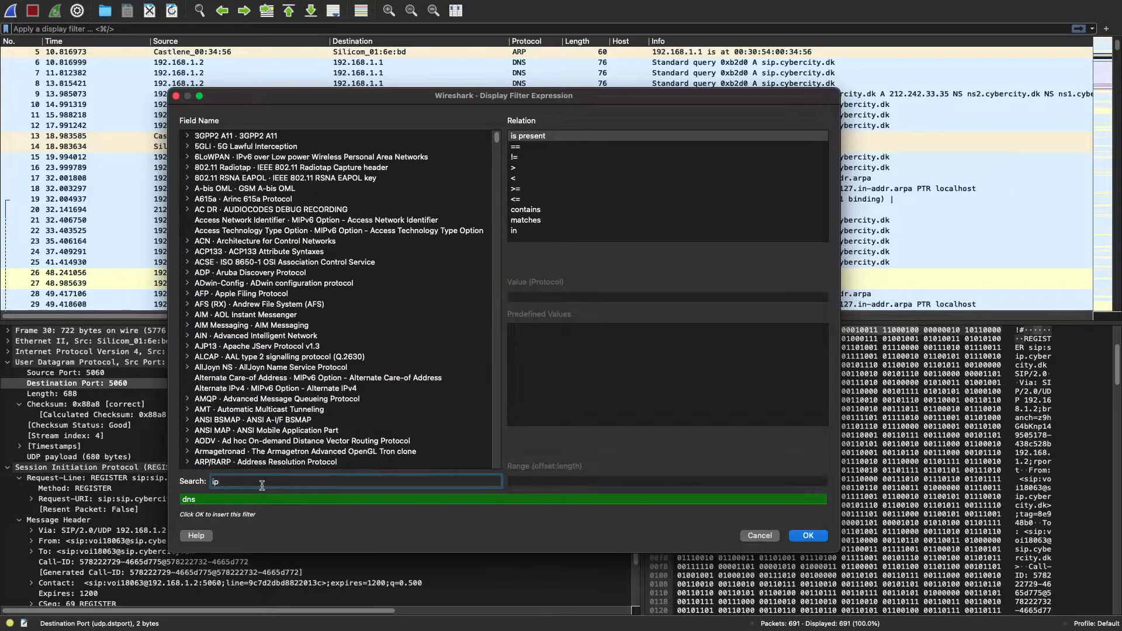
{"action": "key", "text": "Return"}
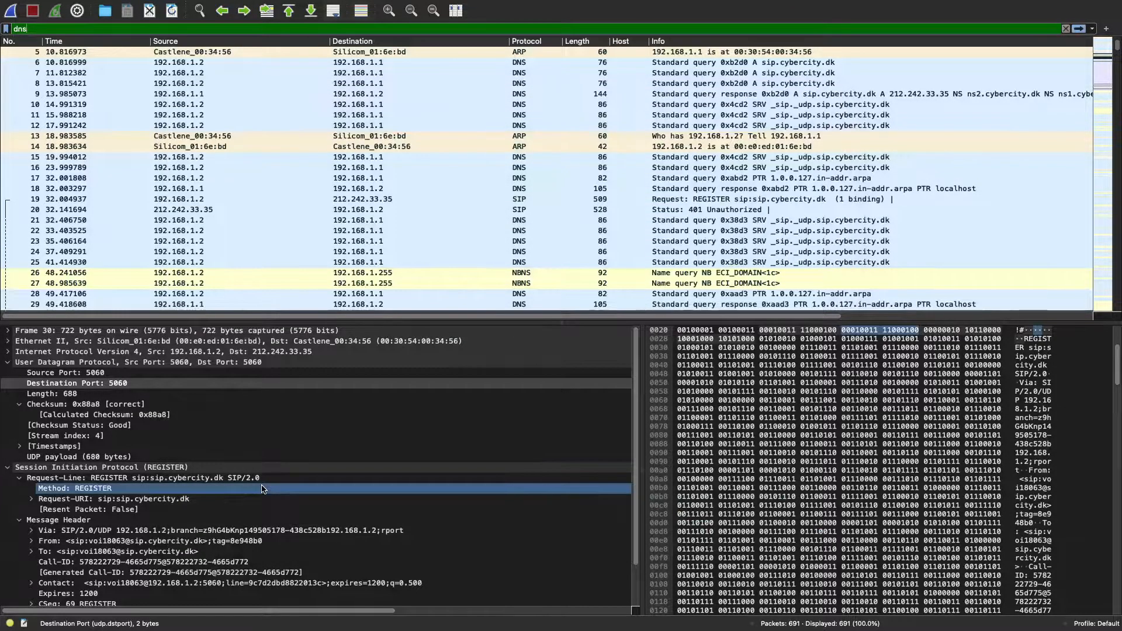
Reopen the display filter expression builder, search for ipv4 and select IPv4 · Internet Protocol Version 4.
{"action": "left_click", "coordinate": [205, 8]}
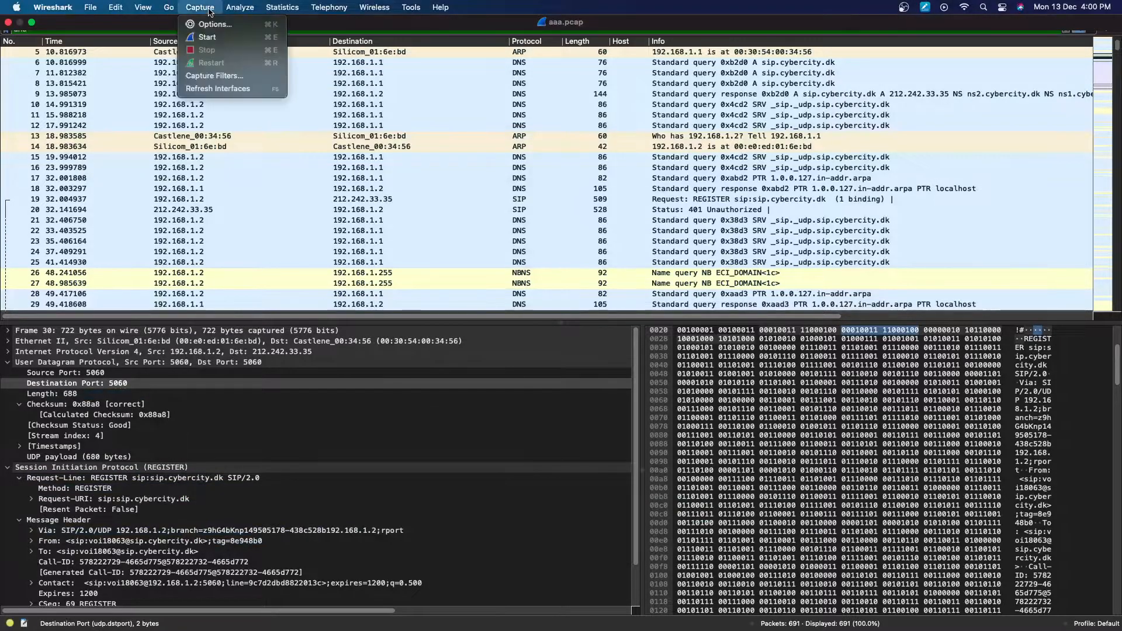
{"action": "mouse_move", "coordinate": [239, 7]}
{"action": "left_click", "coordinate": [256, 50]}
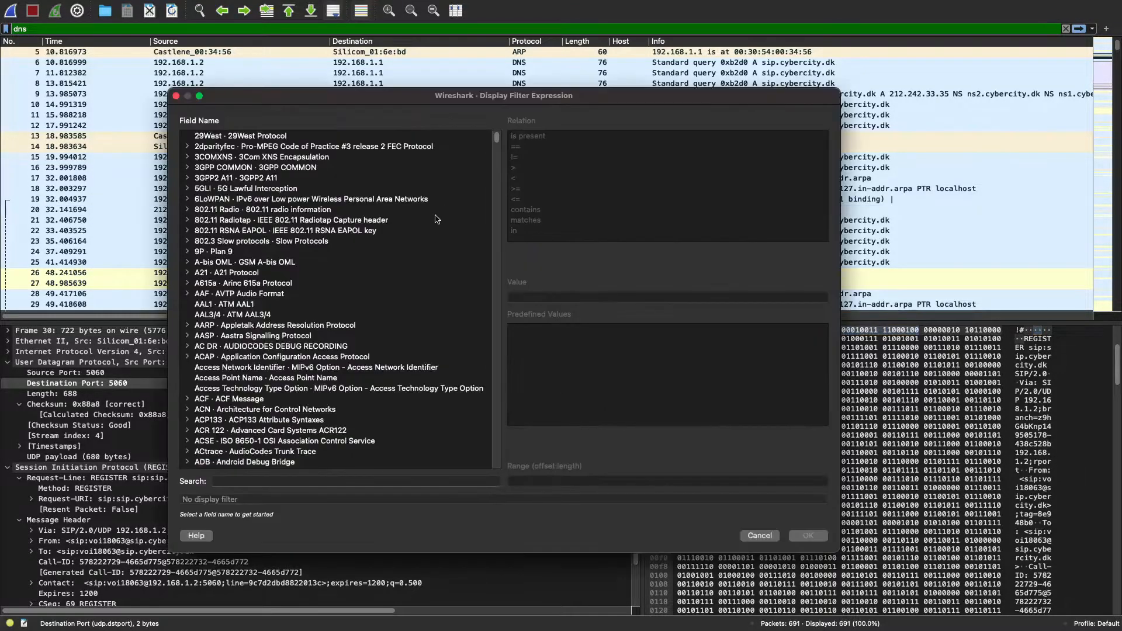
{"action": "left_click", "coordinate": [261, 482]}
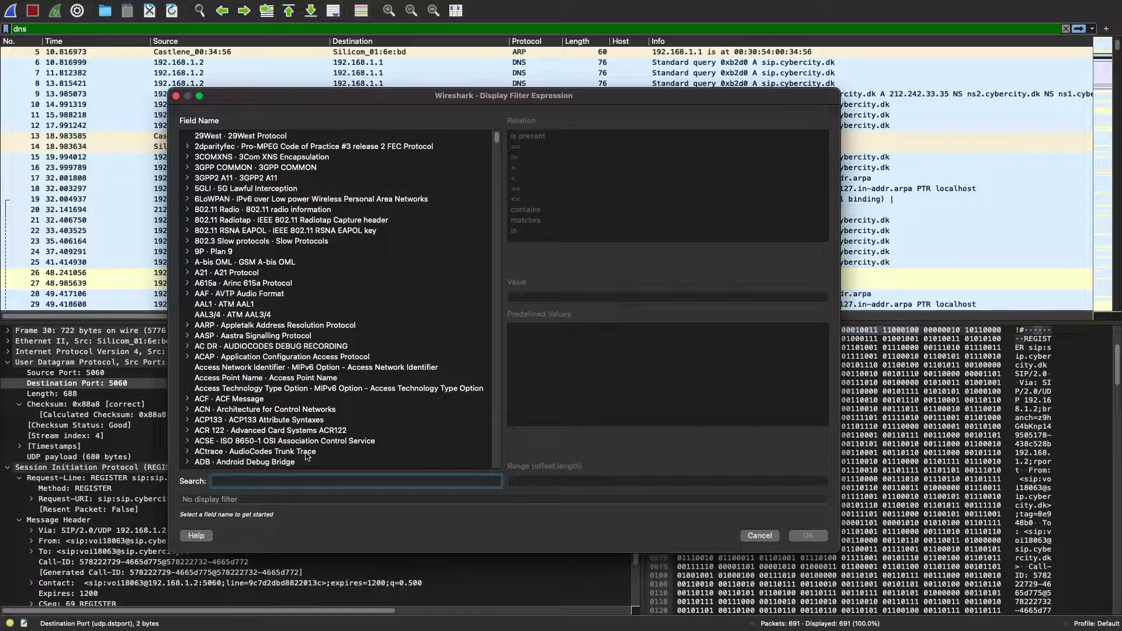
{"action": "type", "text": "ipv4"}
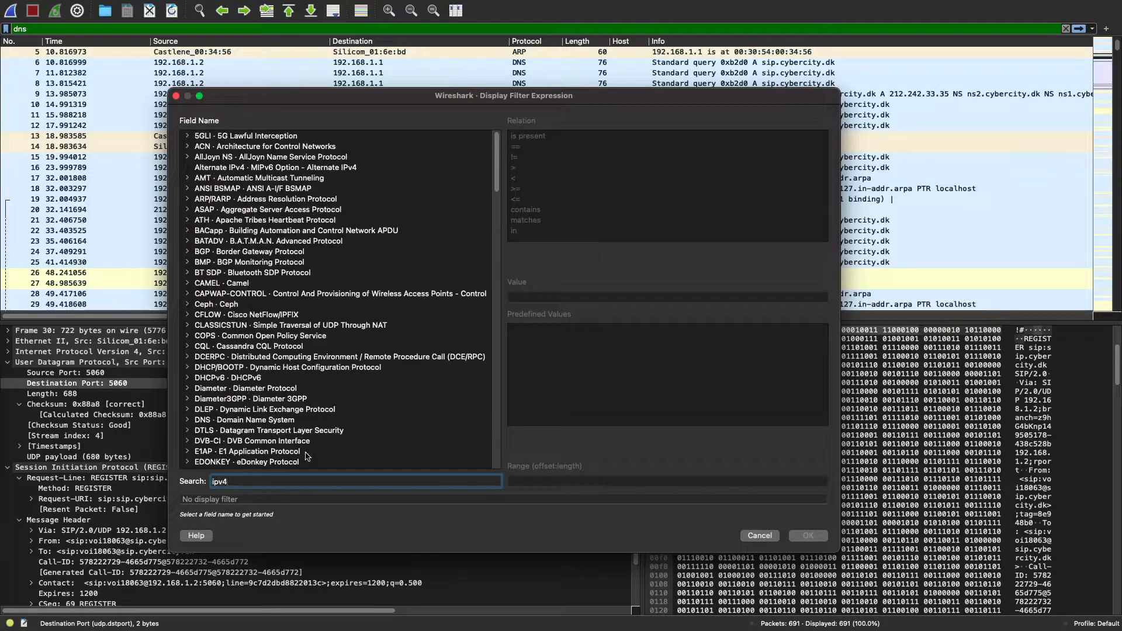
{"action": "scroll", "coordinate": [329, 457], "scroll_direction": "down", "scroll_amount": 15}
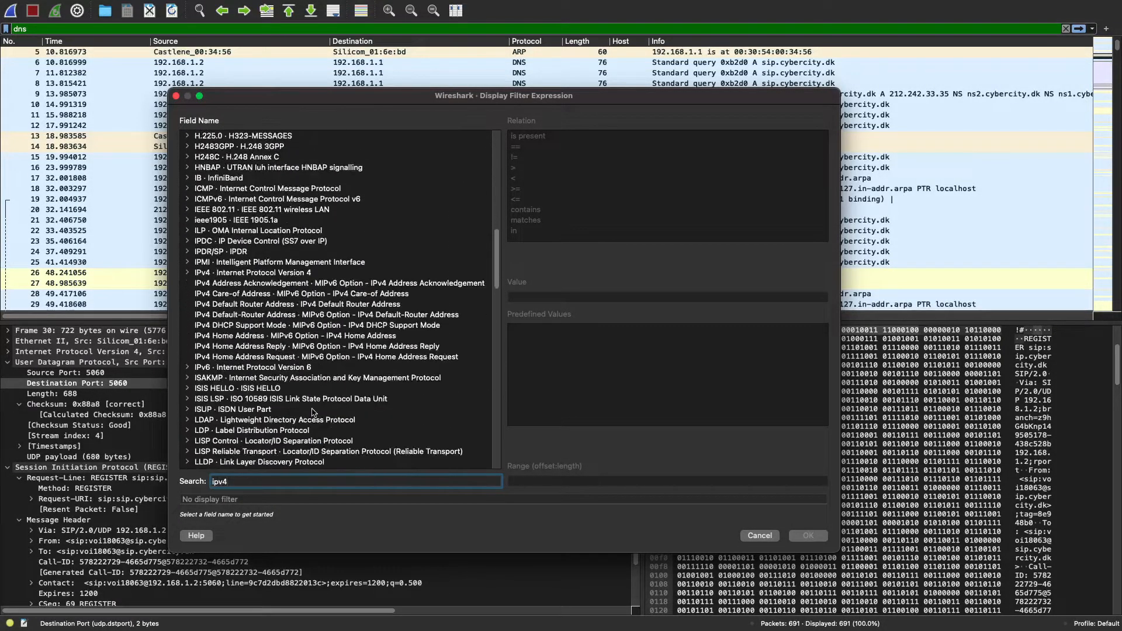
{"action": "scroll", "coordinate": [314, 411], "scroll_direction": "up", "scroll_amount": 6}
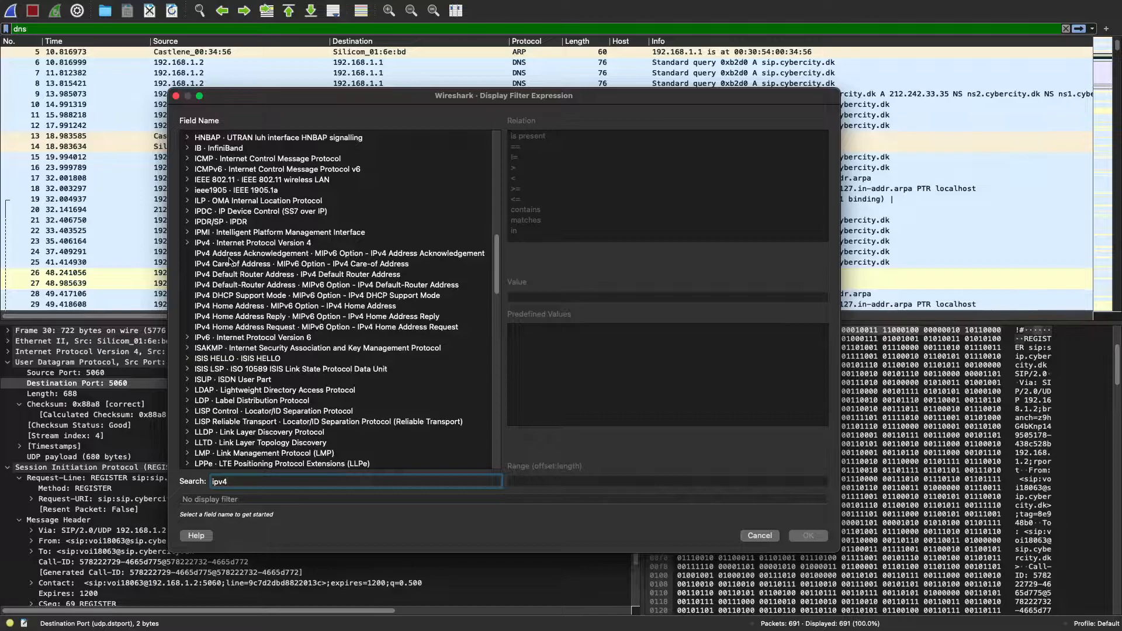
{"action": "left_click", "coordinate": [240, 243]}
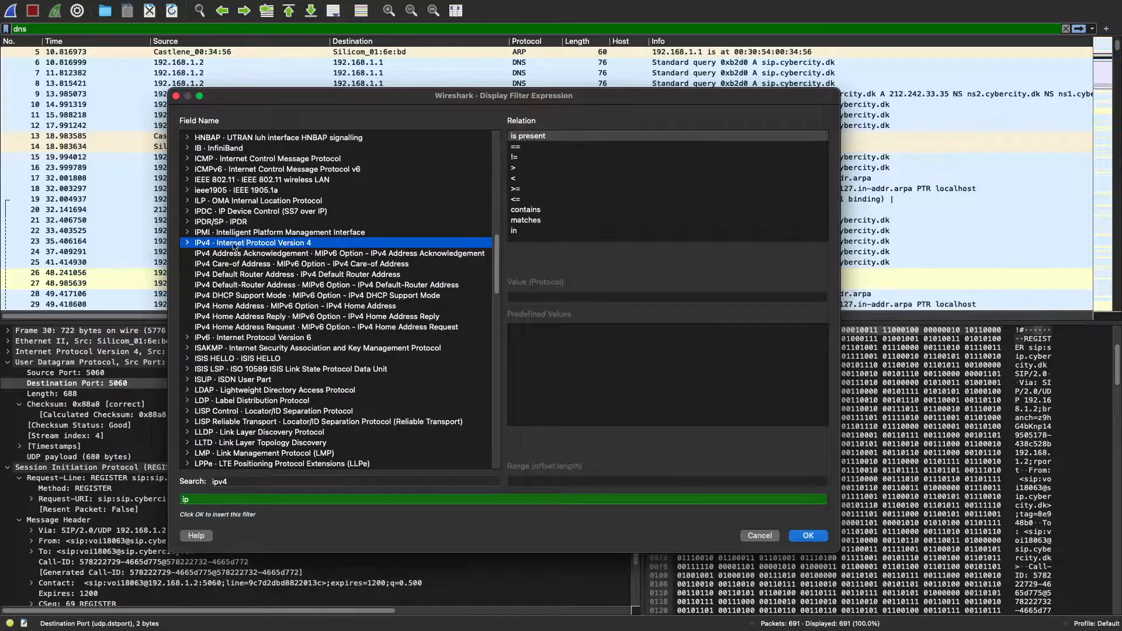
Try the fragment and reassembled length fields under IPv4, leaving ip.fragments as the filter expression, and collapse the protocol.
{"action": "left_click", "coordinate": [188, 243]}
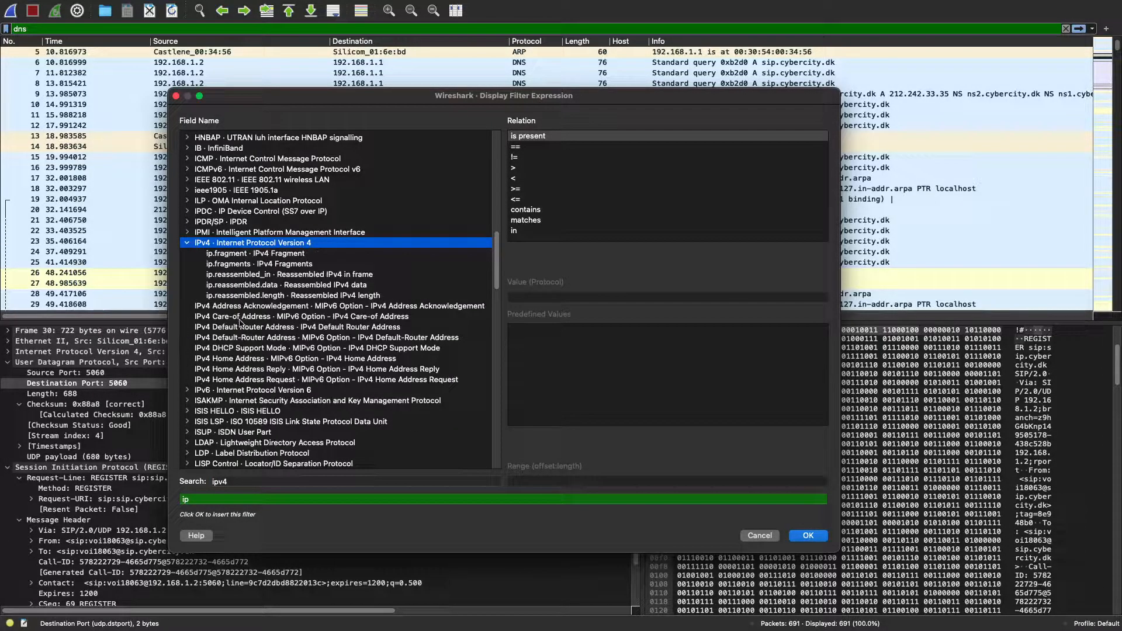
{"action": "left_click", "coordinate": [300, 254]}
{"action": "left_click", "coordinate": [307, 266]}
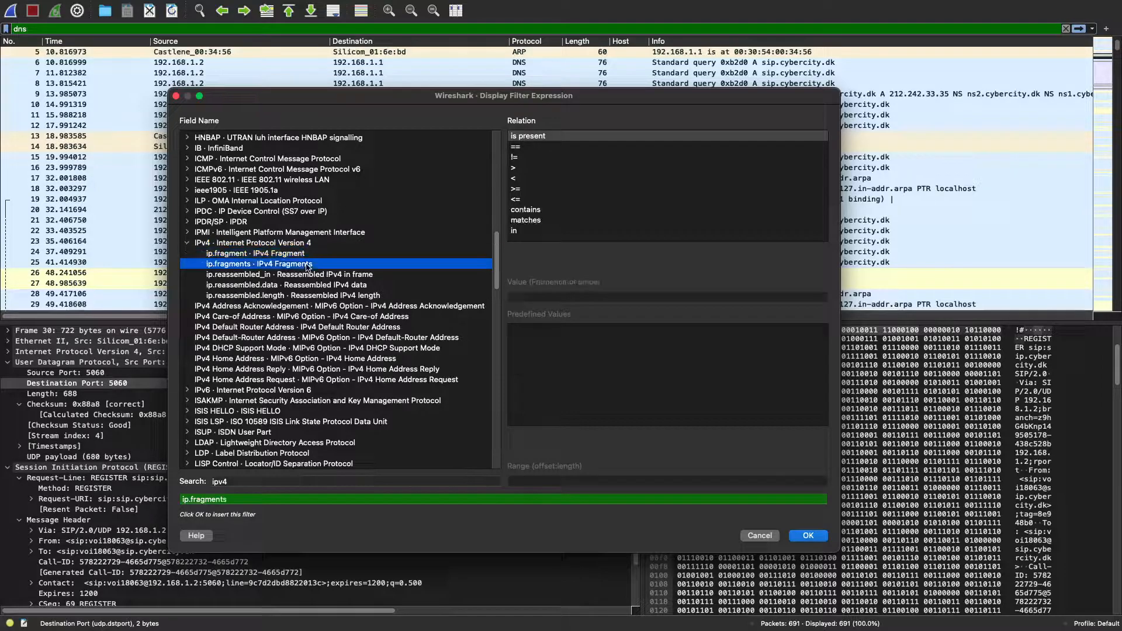
{"action": "left_click", "coordinate": [313, 298]}
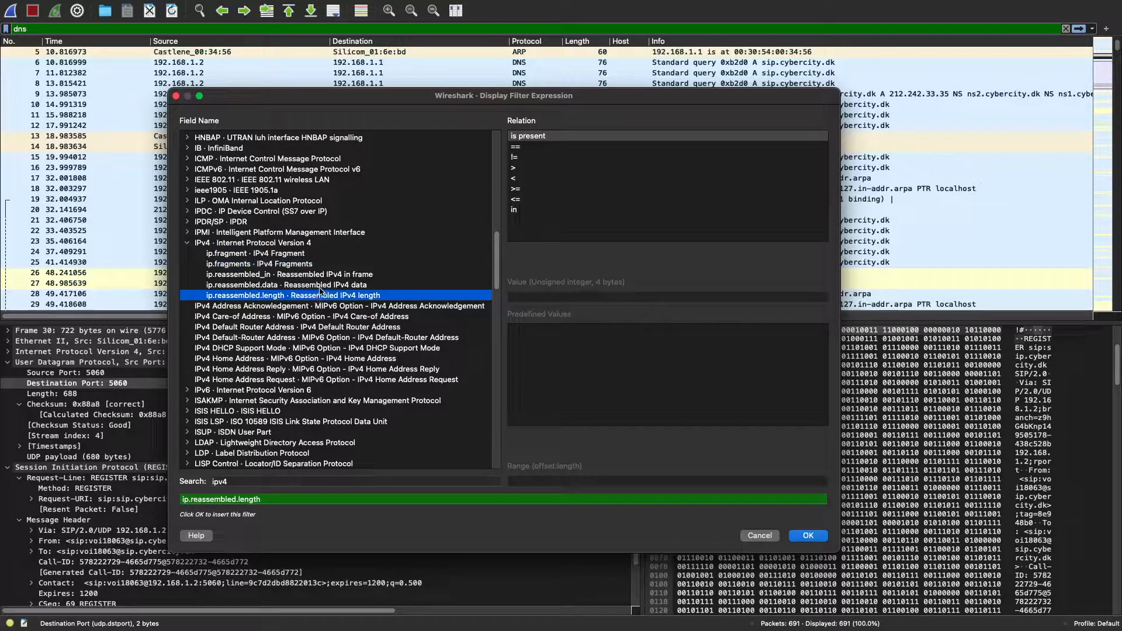
{"action": "left_click", "coordinate": [303, 256]}
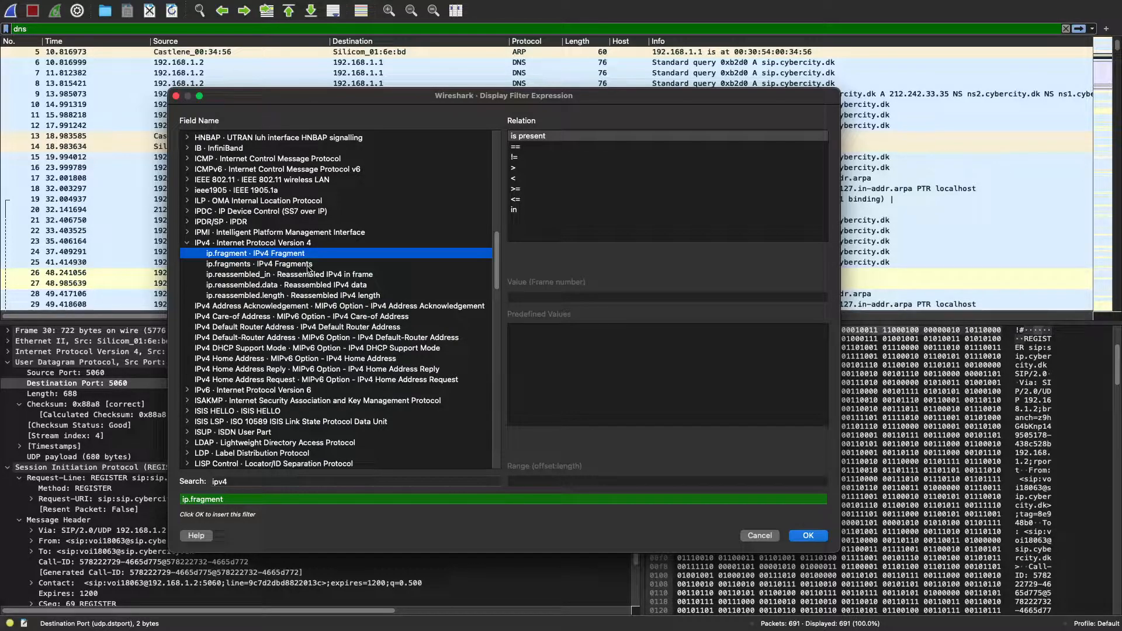
{"action": "left_click", "coordinate": [309, 265]}
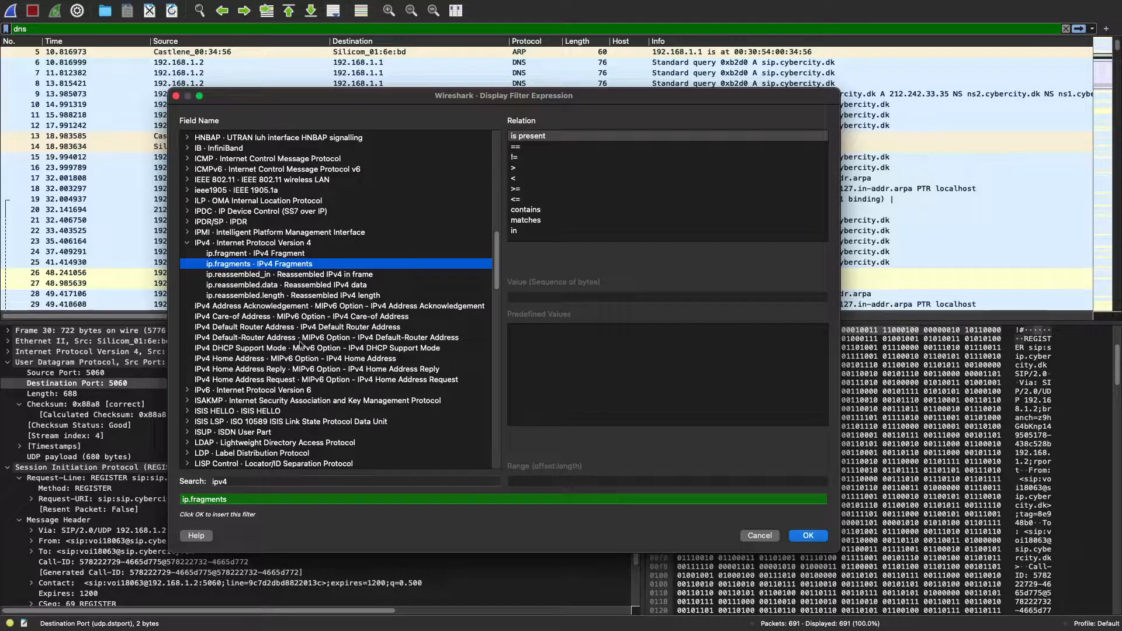
{"action": "left_click", "coordinate": [188, 242]}
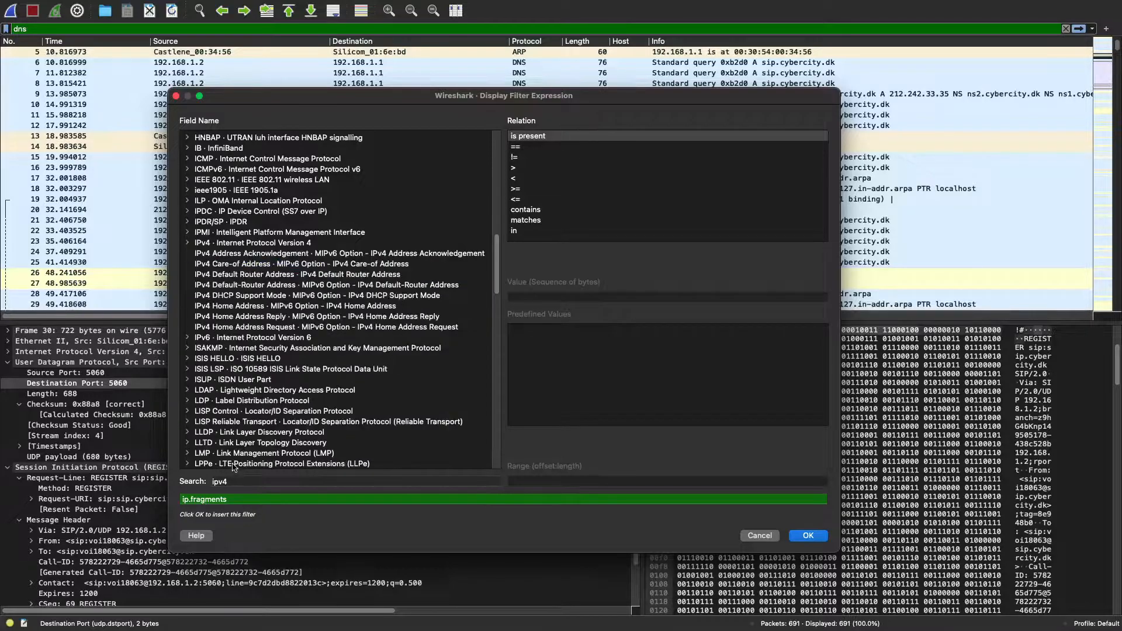
Search the filter fields for sip, select SIP · Session Initiation Protocol and expand its field list.
{"action": "double_click", "coordinate": [259, 482]}
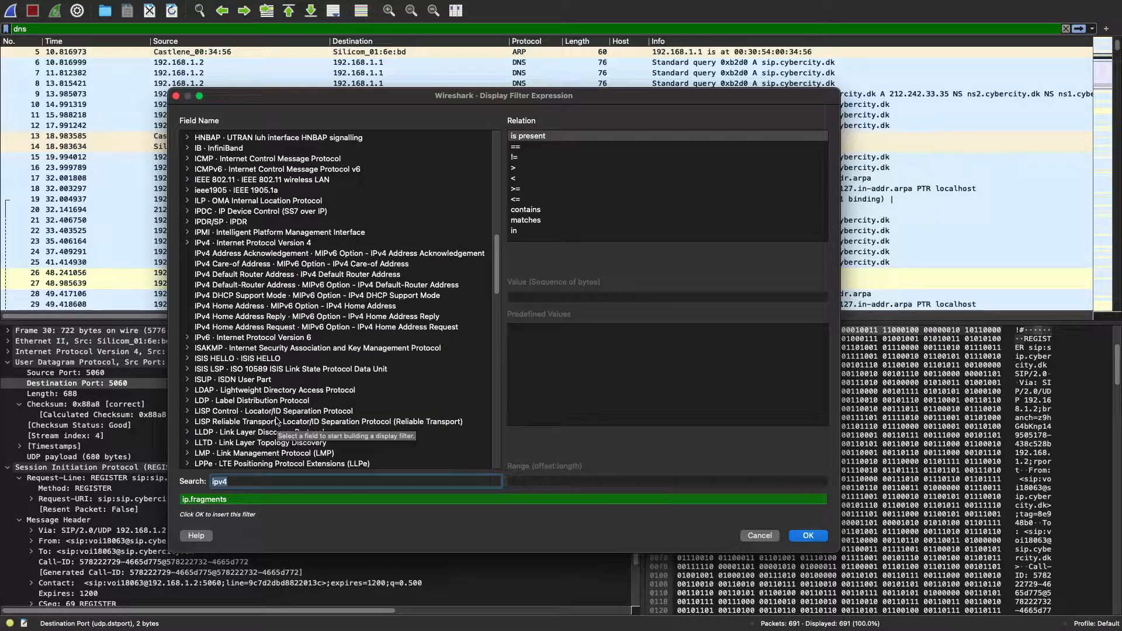
{"action": "type", "text": "sip"}
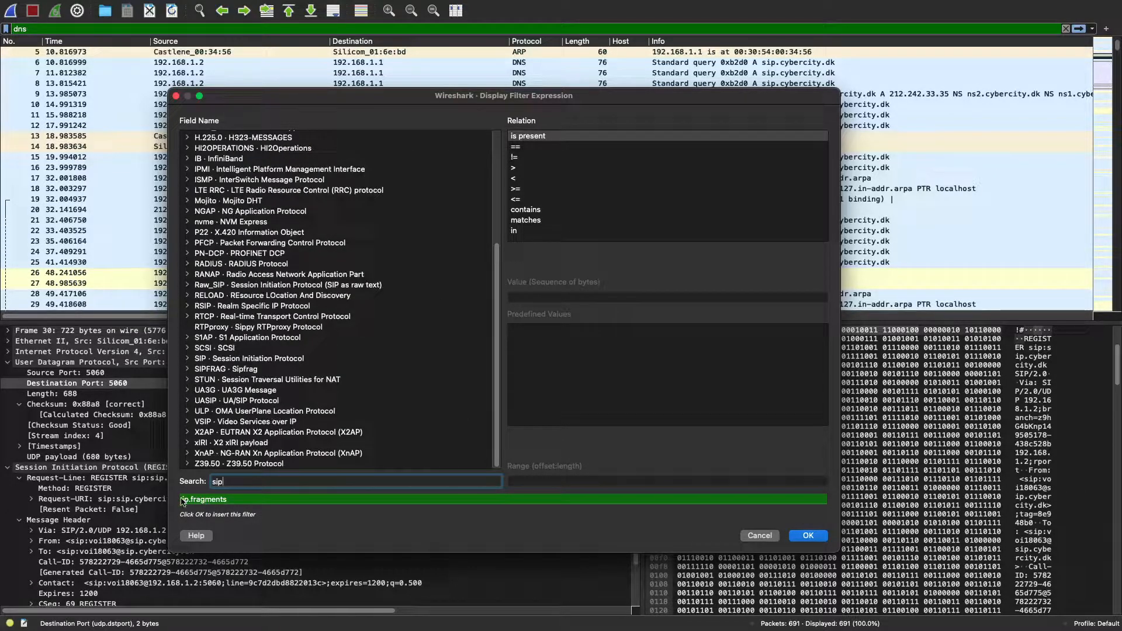
{"action": "left_click", "coordinate": [279, 364]}
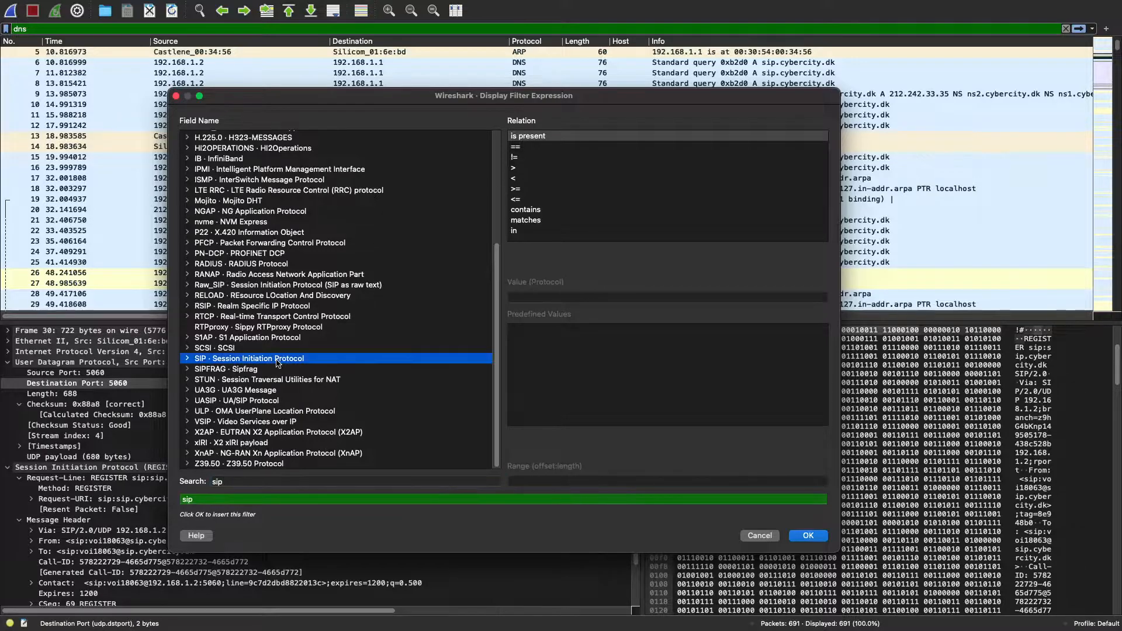
{"action": "left_click", "coordinate": [188, 358]}
Examine the filter fields available under SIP · Session Initiation Protocol, from the Accept header through to the Via fields.
{"action": "scroll", "coordinate": [275, 374], "scroll_direction": "down", "scroll_amount": 20}
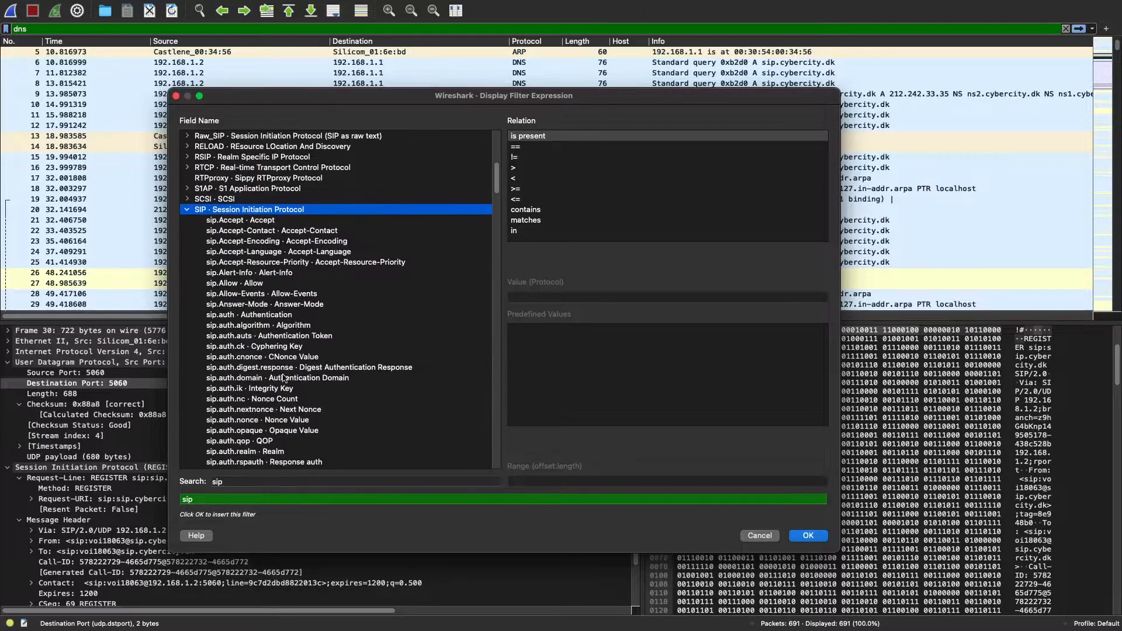
{"action": "scroll", "coordinate": [300, 384], "scroll_direction": "down", "scroll_amount": 20}
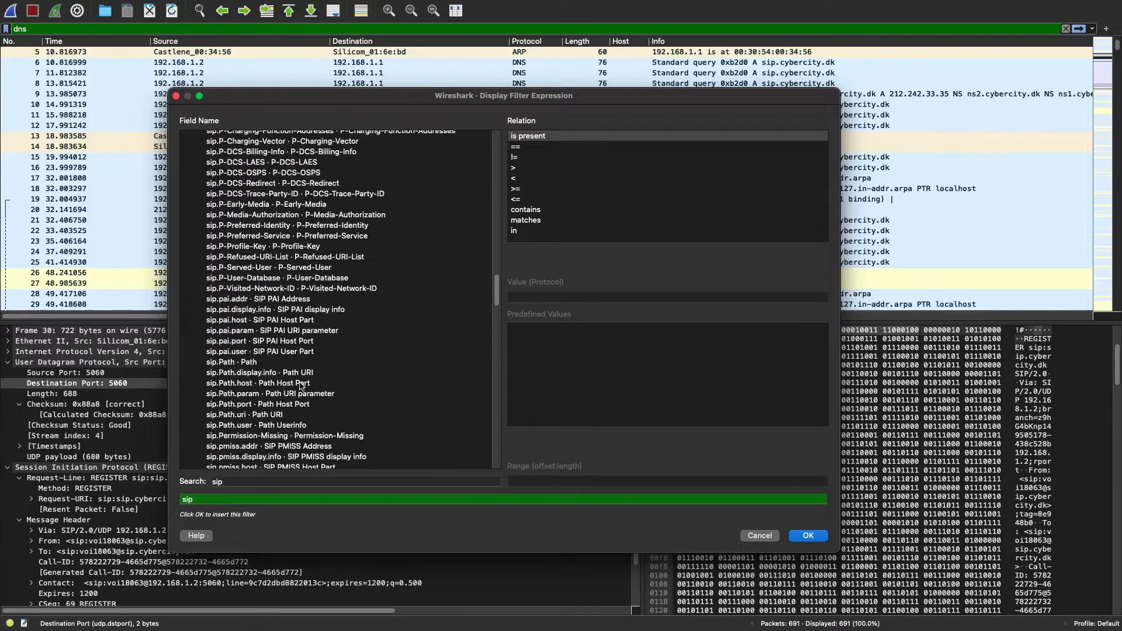
{"action": "scroll", "coordinate": [308, 391], "scroll_direction": "down", "scroll_amount": 15}
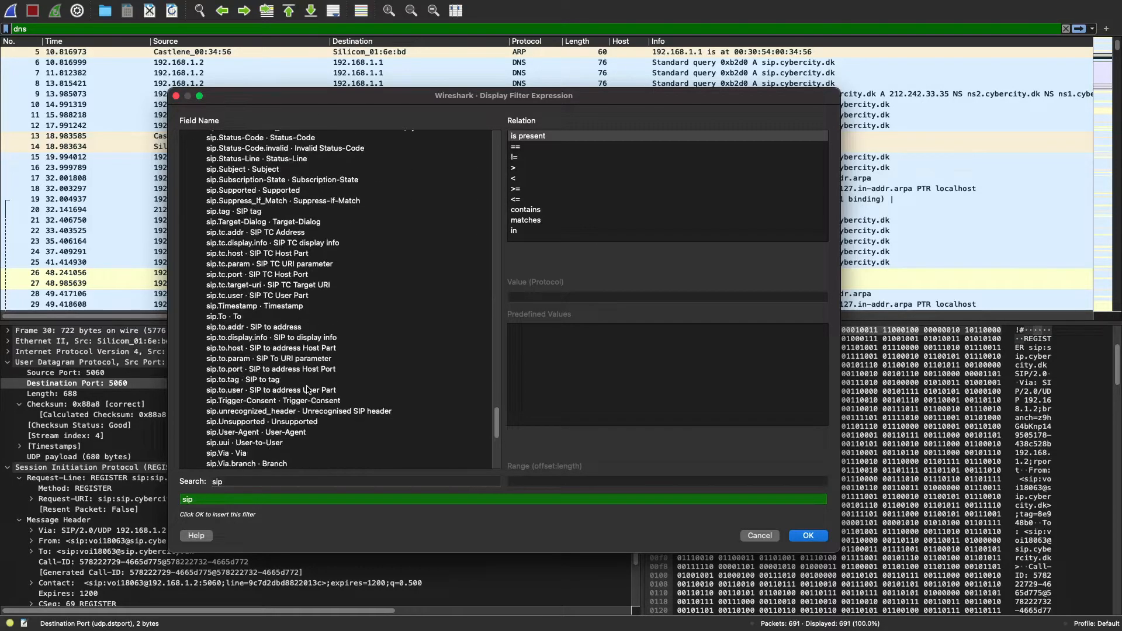
{"action": "scroll", "coordinate": [303, 398], "scroll_direction": "up", "scroll_amount": 8}
{"action": "scroll", "coordinate": [299, 399], "scroll_direction": "up", "scroll_amount": 15}
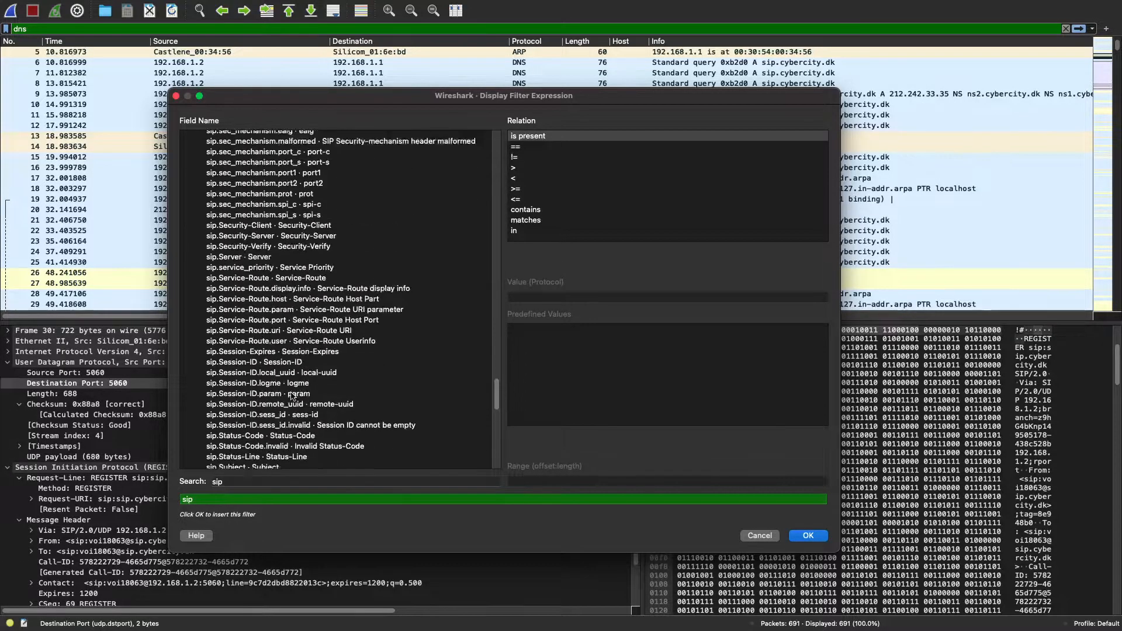
{"action": "scroll", "coordinate": [296, 397], "scroll_direction": "up", "scroll_amount": 20}
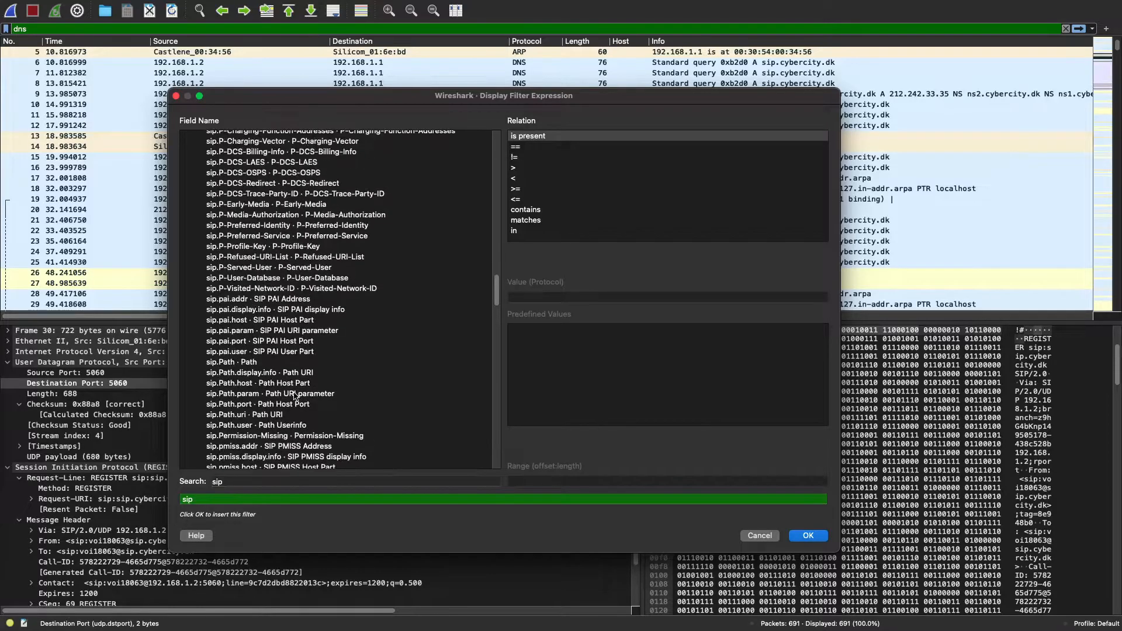
{"action": "scroll", "coordinate": [296, 398], "scroll_direction": "up", "scroll_amount": 15}
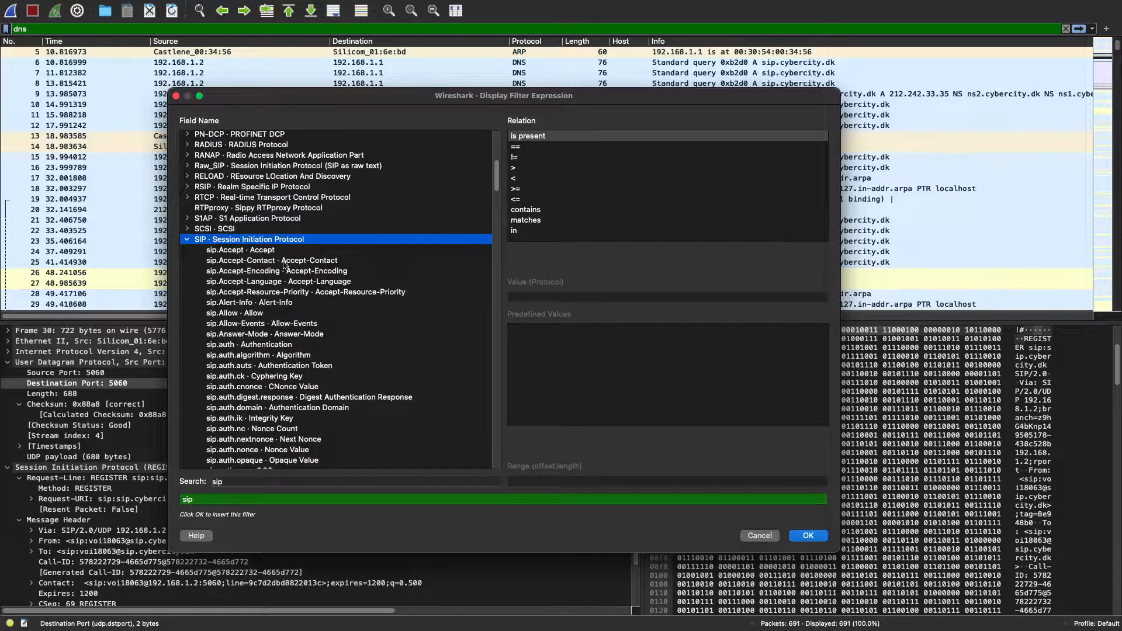
{"action": "scroll", "coordinate": [274, 421], "scroll_direction": "down", "scroll_amount": 3}
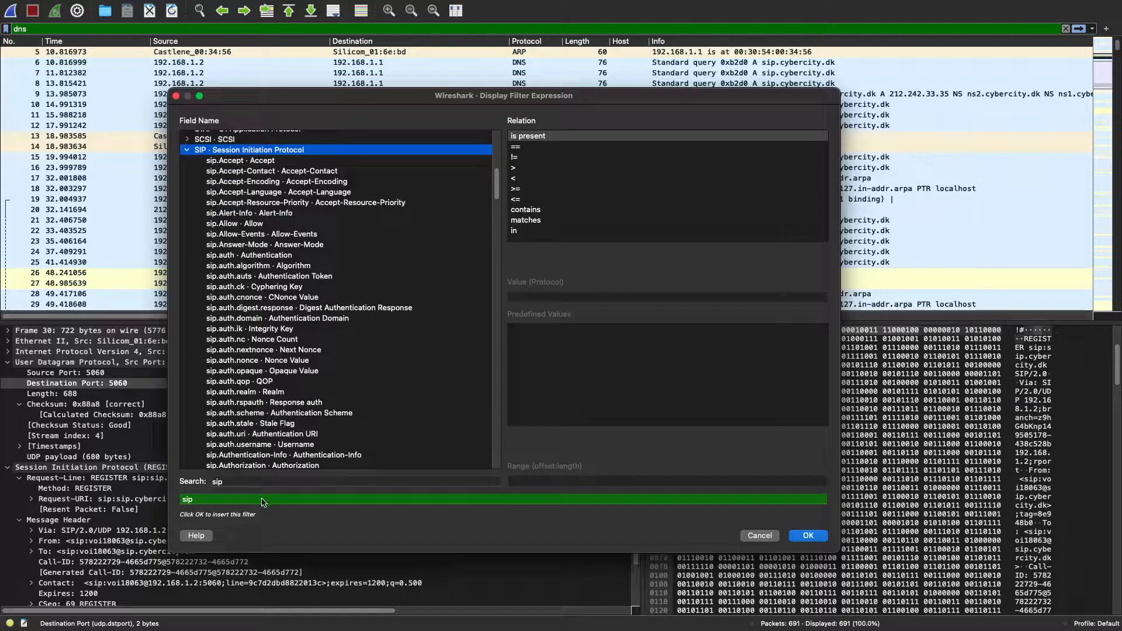
Try narrowing the filter field search to sip req, and restore the search term to sip.
{"action": "left_click", "coordinate": [271, 481]}
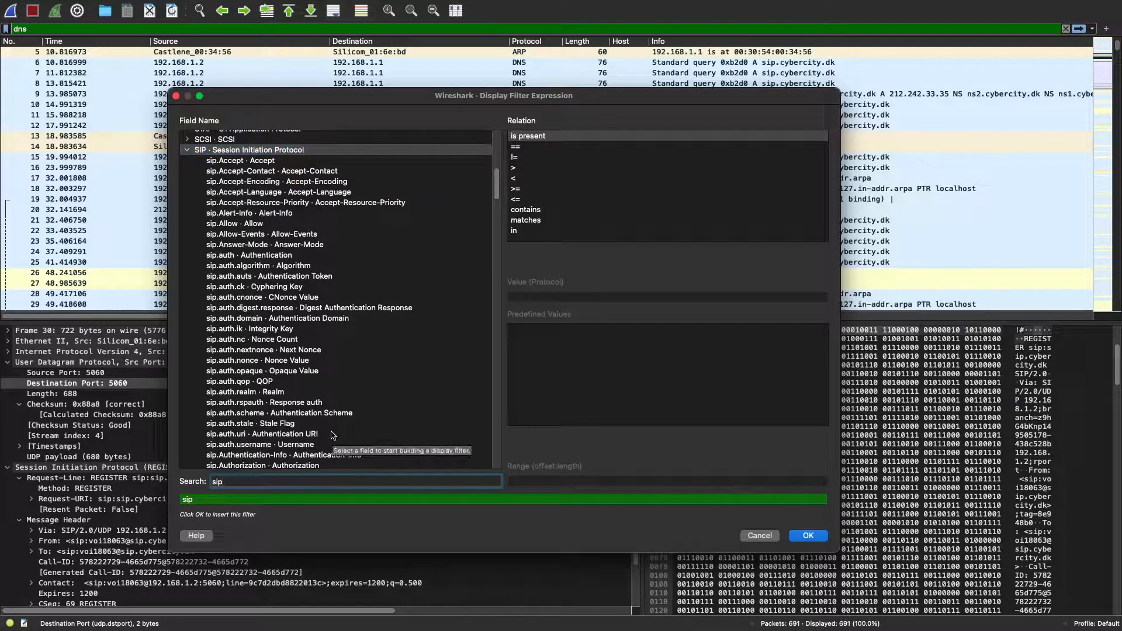
{"action": "scroll", "coordinate": [333, 435], "scroll_direction": "down", "scroll_amount": 15}
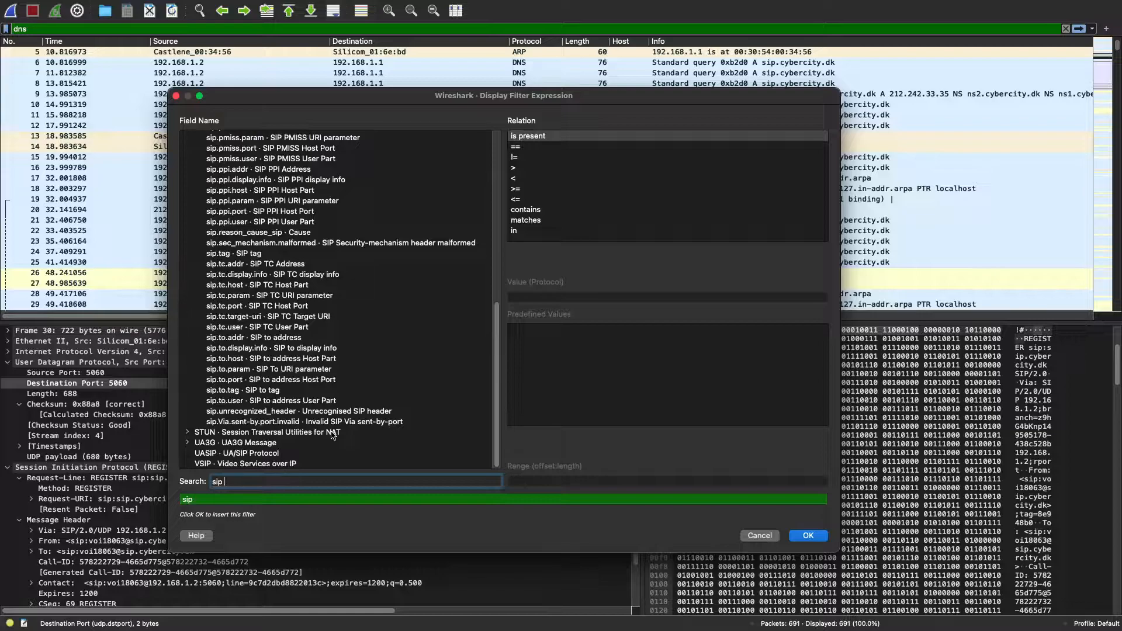
{"action": "type", "text": "req"}
{"action": "key", "text": "BackSpace"}
{"action": "key", "text": "BackSpace"}
{"action": "key", "text": "BackSpace"}
{"action": "key", "text": "BackSpace"}
{"action": "key", "text": "BackSpace"}
{"action": "key", "text": "BackSpace"}
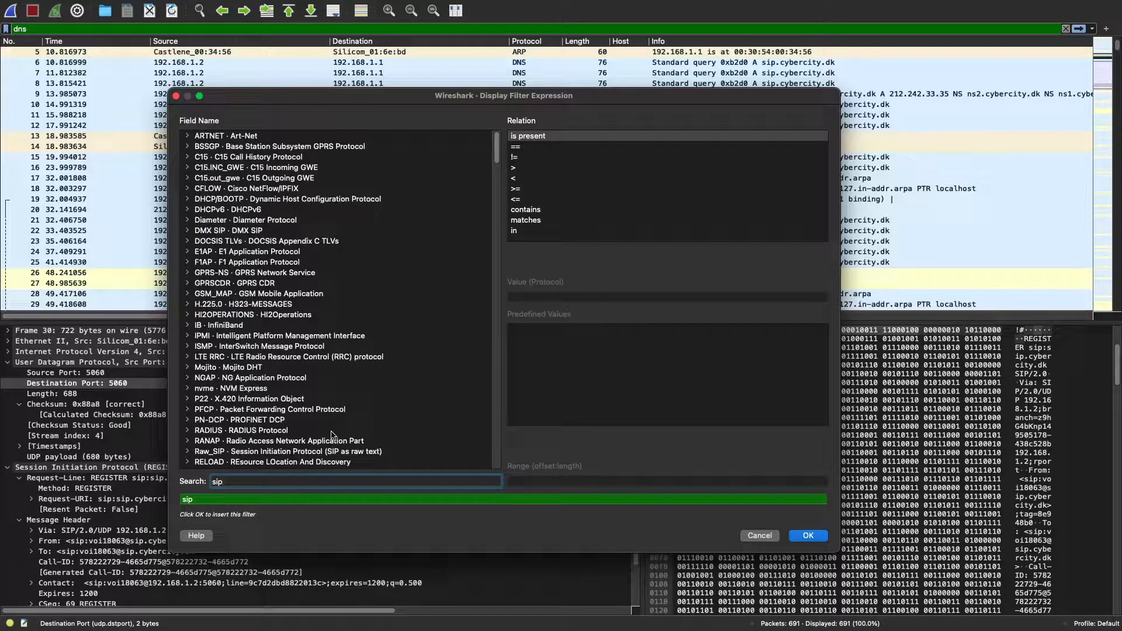
Review the SIP authentication, contact, from and method filter fields, and close the expression builder without inserting a filter.
{"action": "left_click", "coordinate": [296, 504]}
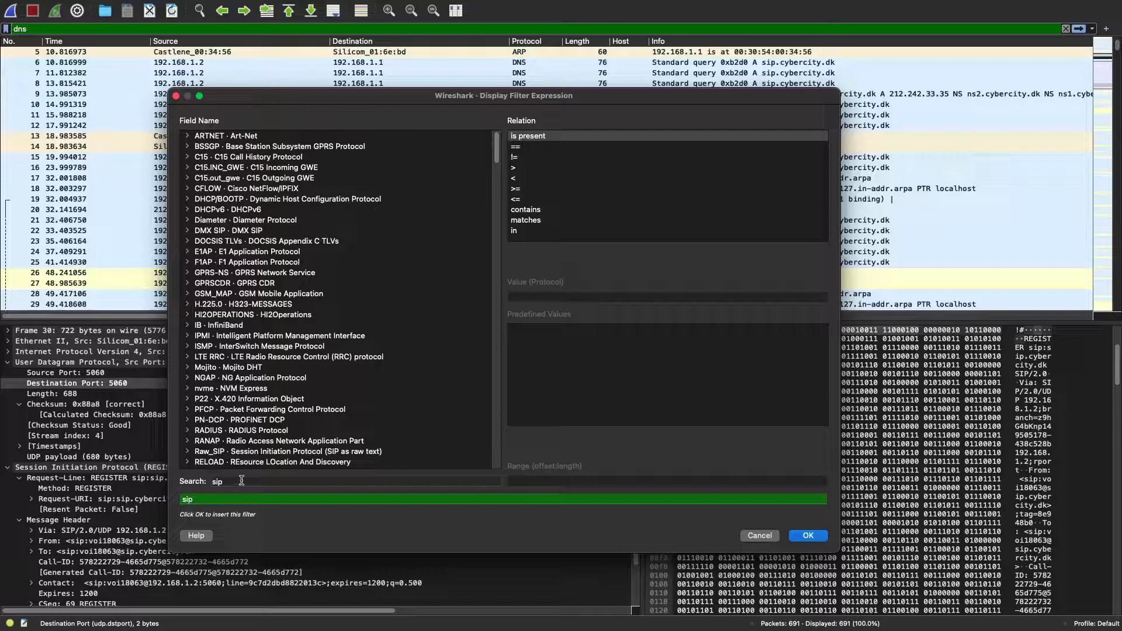
{"action": "scroll", "coordinate": [241, 399], "scroll_direction": "down", "scroll_amount": 5}
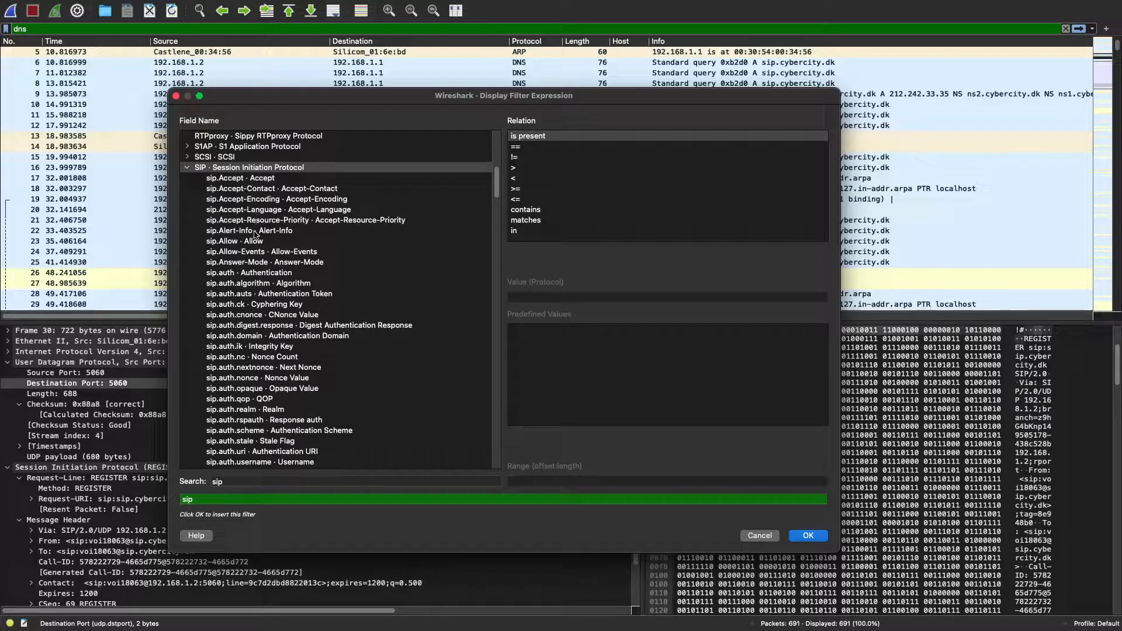
{"action": "scroll", "coordinate": [281, 299], "scroll_direction": "down", "scroll_amount": 5}
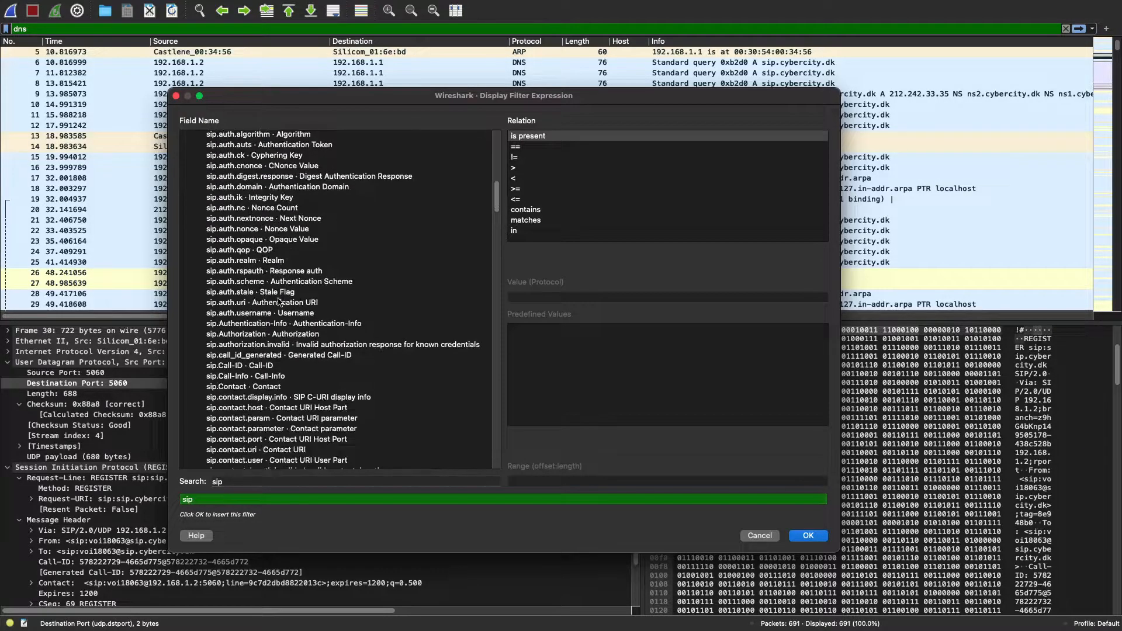
{"action": "scroll", "coordinate": [280, 302], "scroll_direction": "down", "scroll_amount": 4}
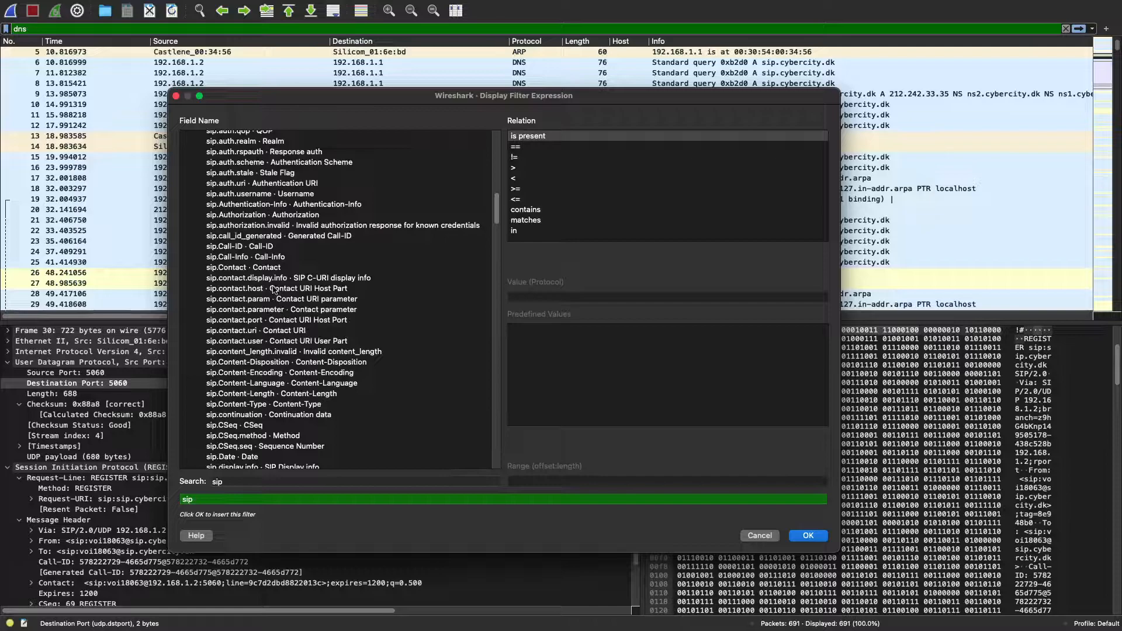
{"action": "scroll", "coordinate": [275, 293], "scroll_direction": "down", "scroll_amount": 2}
{"action": "scroll", "coordinate": [271, 377], "scroll_direction": "down", "scroll_amount": 4}
{"action": "scroll", "coordinate": [272, 377], "scroll_direction": "down", "scroll_amount": 3}
{"action": "scroll", "coordinate": [272, 377], "scroll_direction": "down", "scroll_amount": 3}
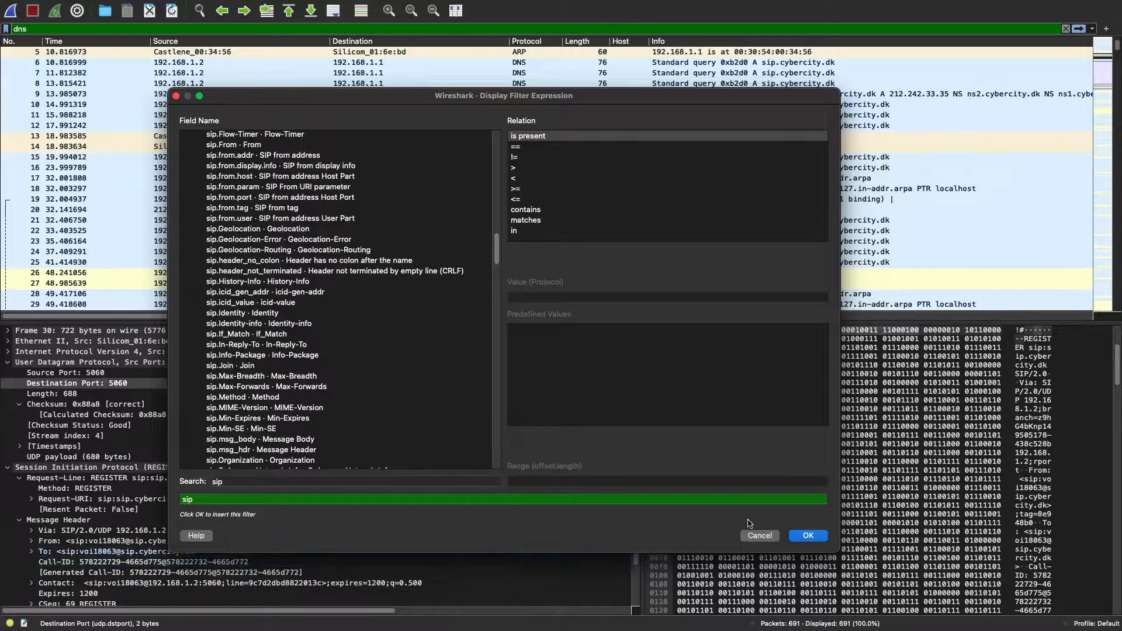
{"action": "left_click", "coordinate": [760, 535]}
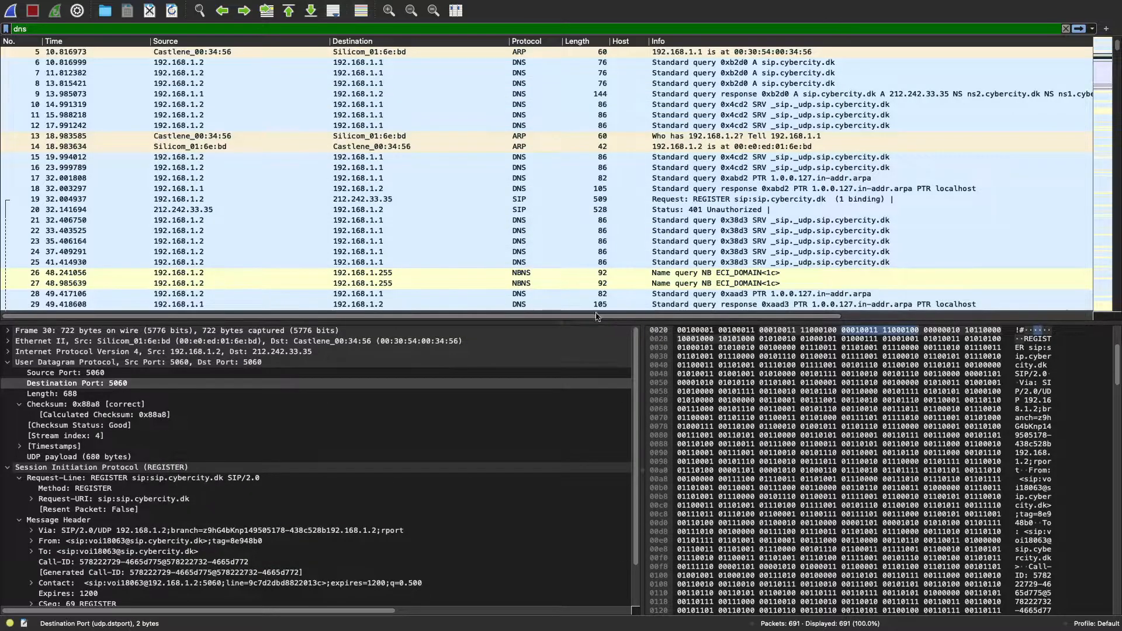
Replace the dns display filter with sip and apply it to the packet list.
{"action": "left_click", "coordinate": [471, 28]}
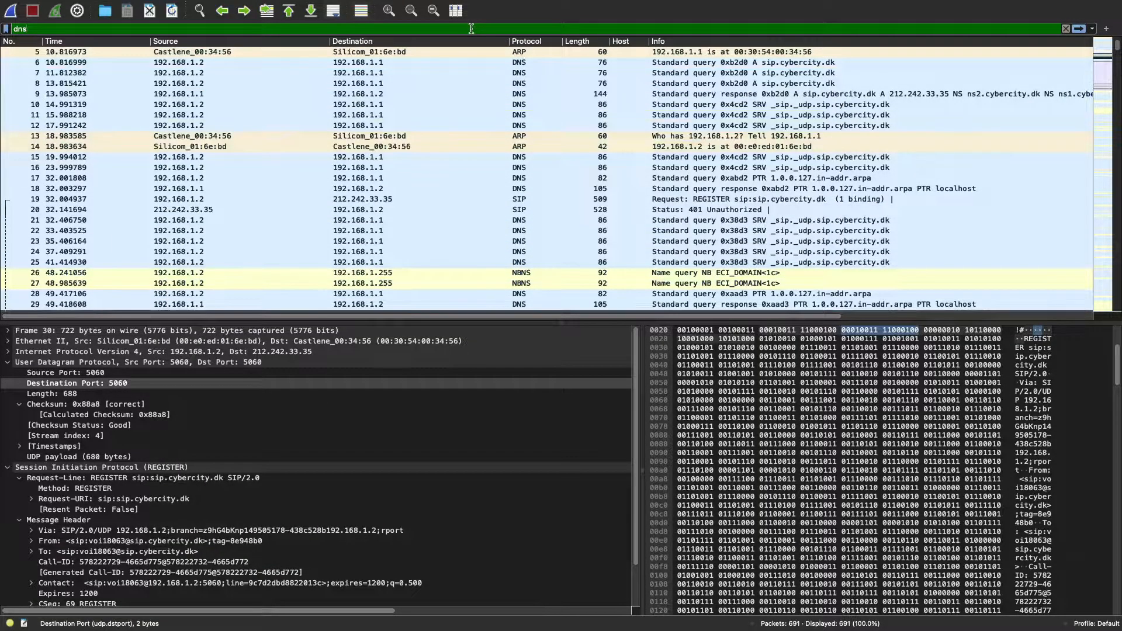
{"action": "key", "text": "BackSpace"}
{"action": "key", "text": "BackSpace"}
{"action": "key", "text": "BackSpace"}
{"action": "type", "text": "sip"}
{"action": "key", "text": "Return"}
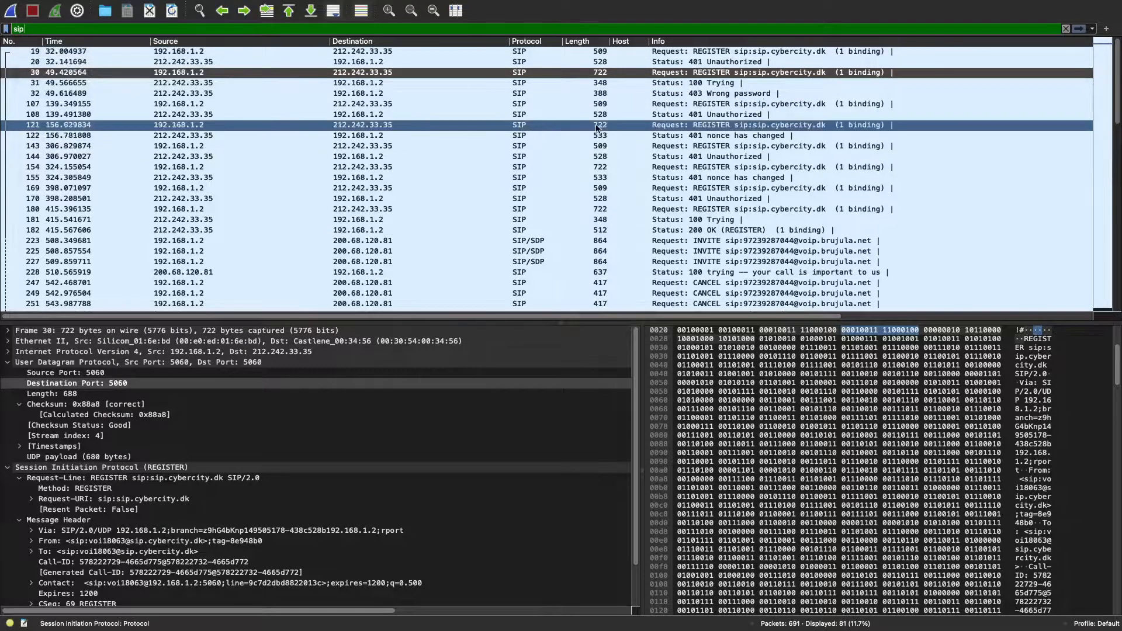
Select packet 31, the 100 Trying status, and copy the Call-ID value from its SIP message header.
{"action": "left_click", "coordinate": [629, 84]}
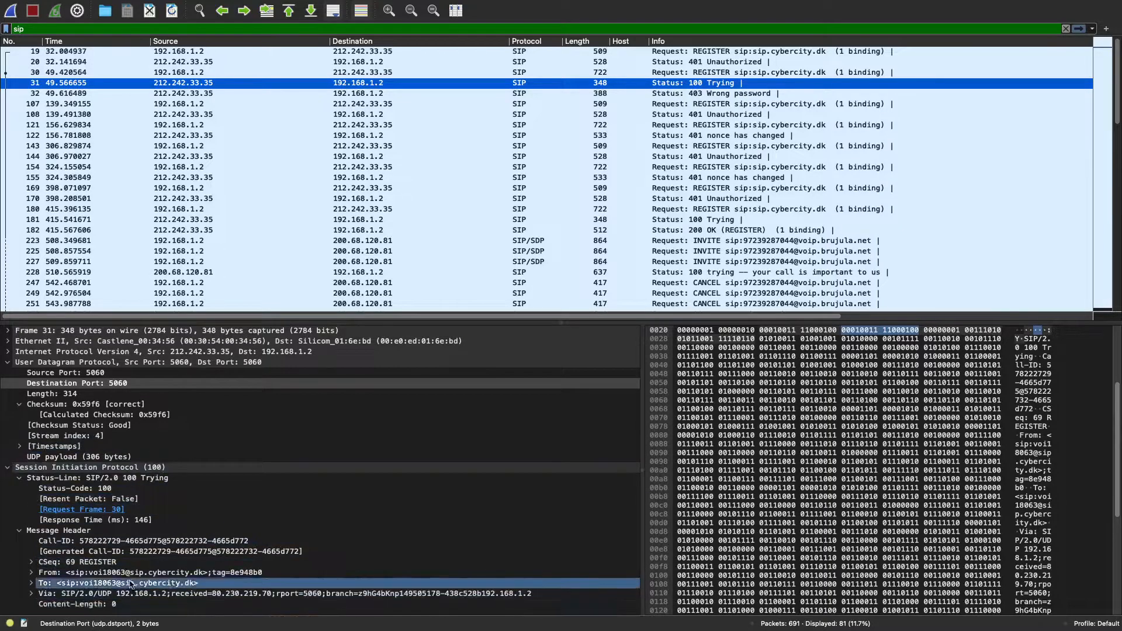
{"action": "left_click", "coordinate": [92, 543]}
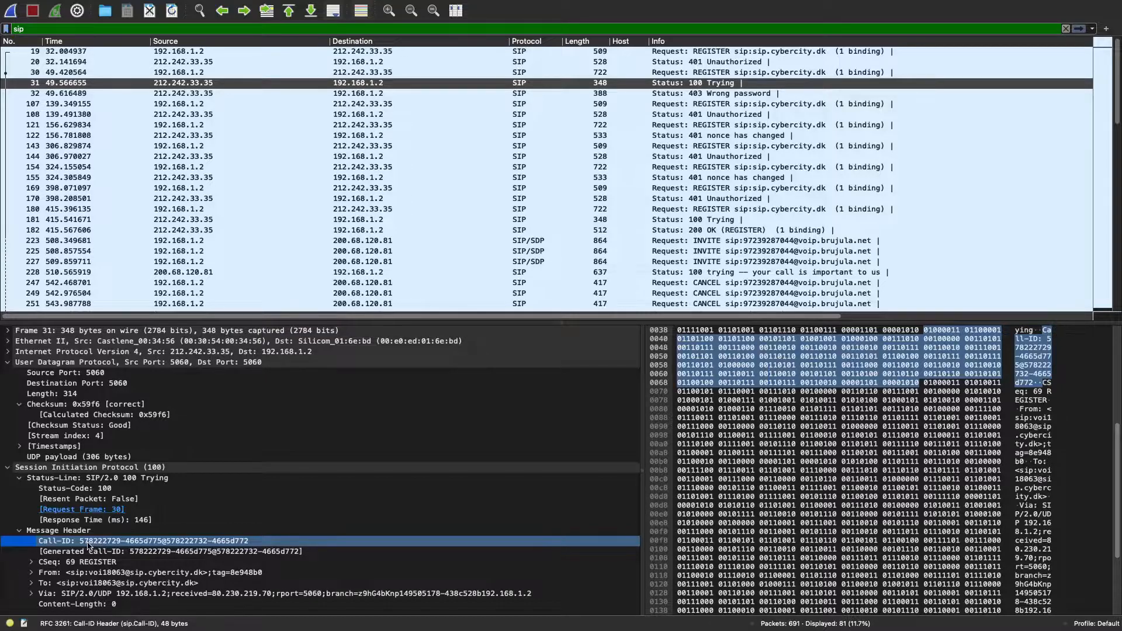
{"action": "right_click", "coordinate": [89, 545]}
{"action": "mouse_move", "coordinate": [126, 432]}
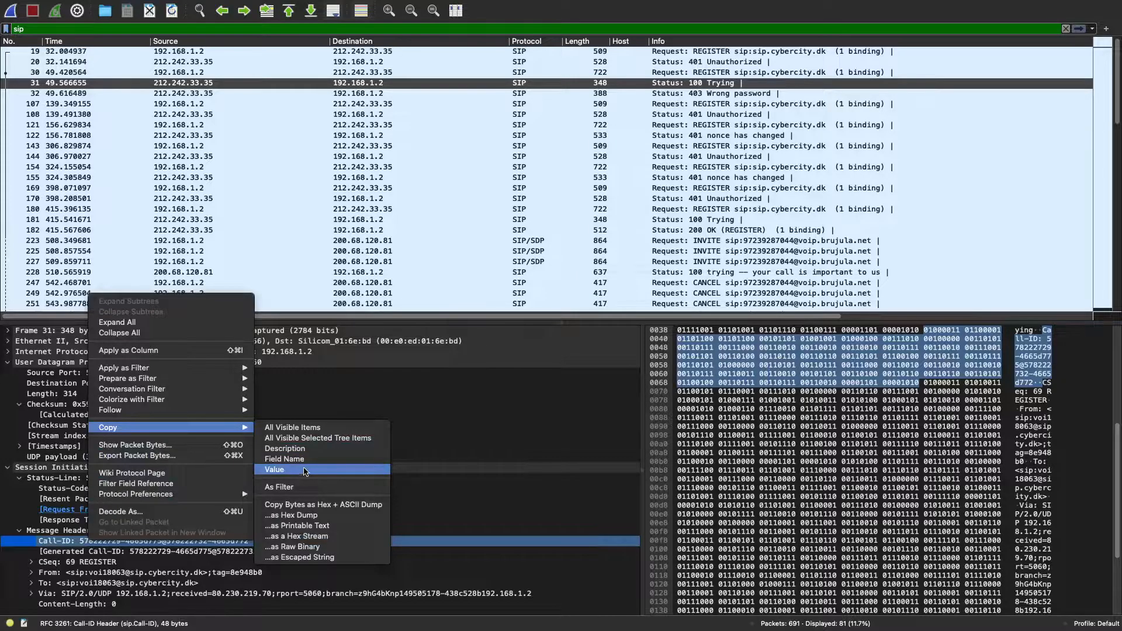
{"action": "left_click", "coordinate": [304, 471]}
Reopen the display filter expression builder, search for sip and expand SIP · Session Initiation Protocol.
{"action": "mouse_move", "coordinate": [192, 3]}
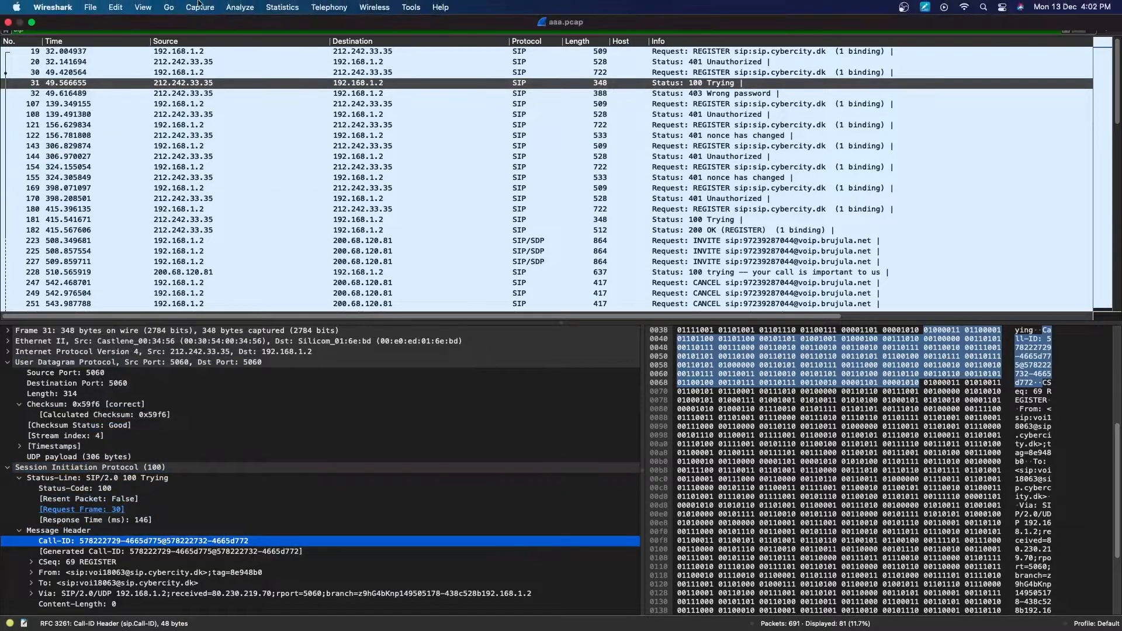
{"action": "left_click", "coordinate": [279, 7]}
{"action": "mouse_move", "coordinate": [240, 7]}
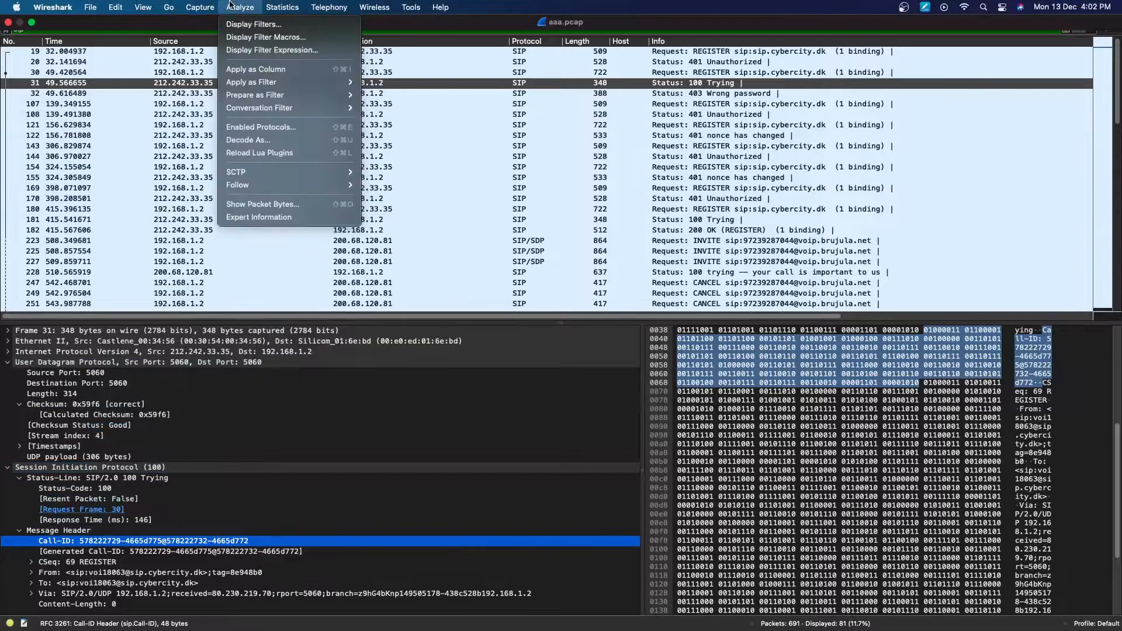
{"action": "left_click", "coordinate": [267, 51]}
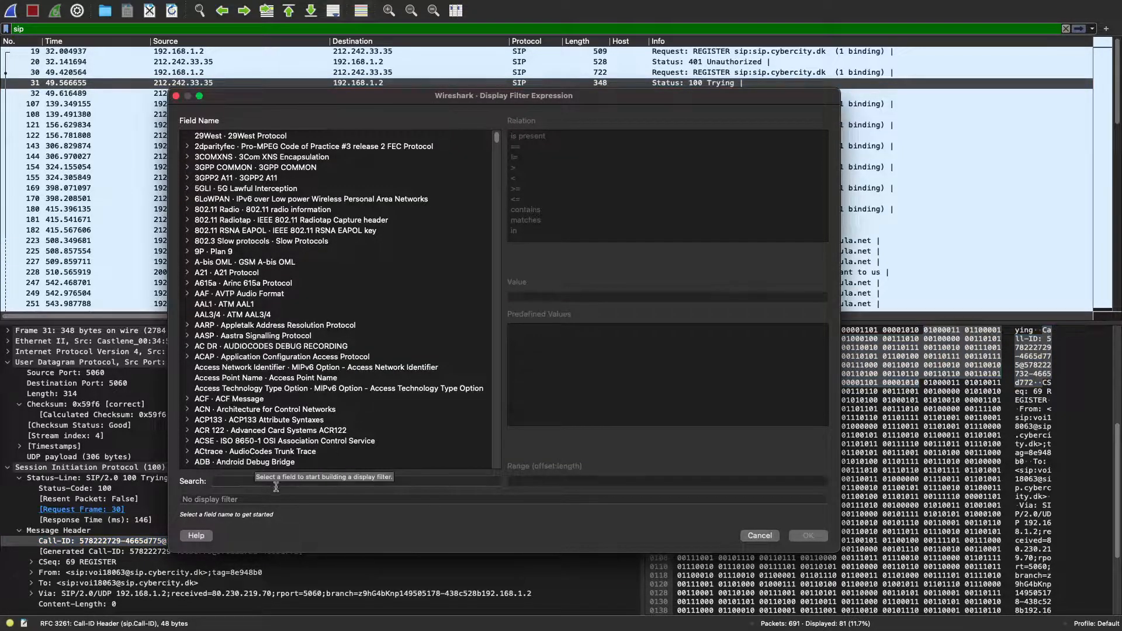
{"action": "left_click", "coordinate": [280, 482]}
{"action": "type", "text": "si"}
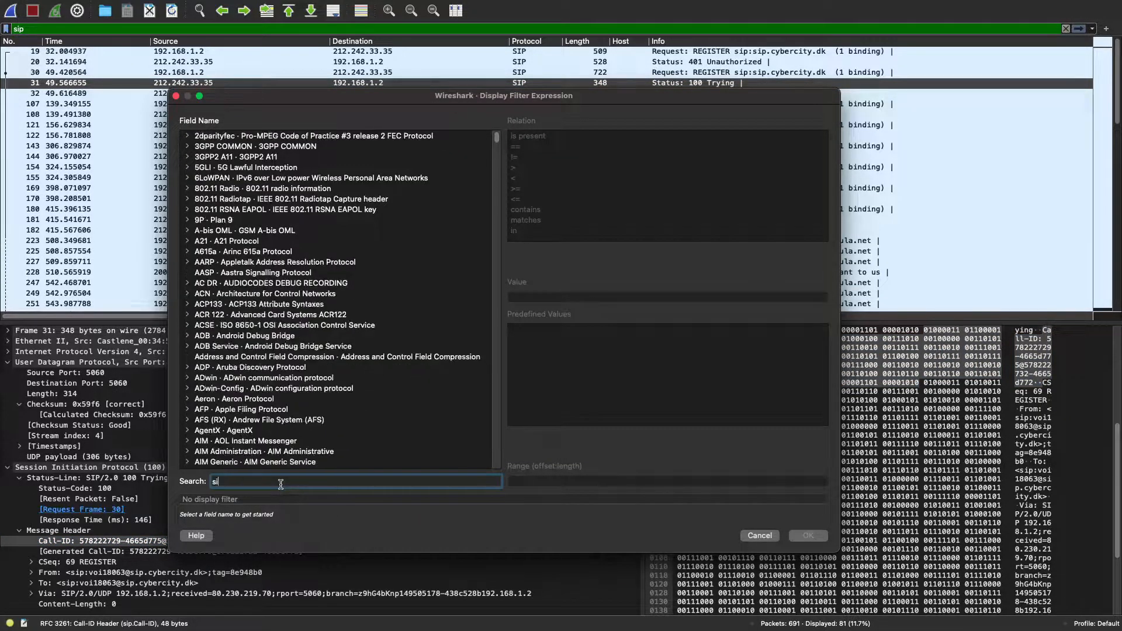
{"action": "type", "text": "p"}
{"action": "scroll", "coordinate": [219, 327], "scroll_direction": "down", "scroll_amount": 5}
{"action": "left_click", "coordinate": [187, 359]}
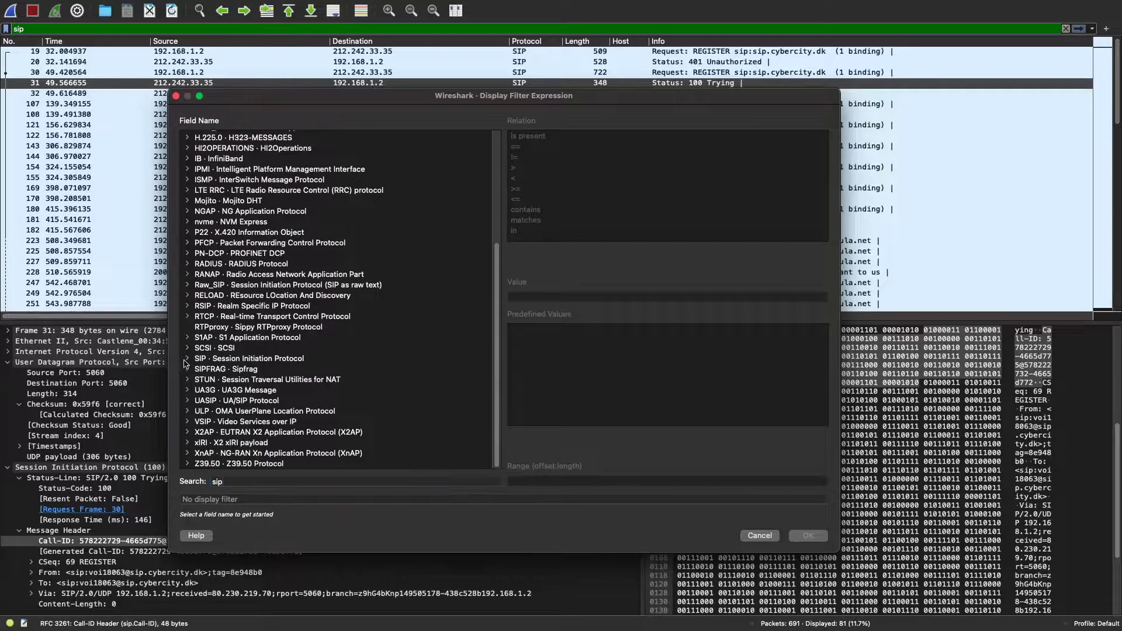
{"action": "scroll", "coordinate": [275, 440], "scroll_direction": "down", "scroll_amount": 2}
{"action": "scroll", "coordinate": [275, 439], "scroll_direction": "down", "scroll_amount": 3}
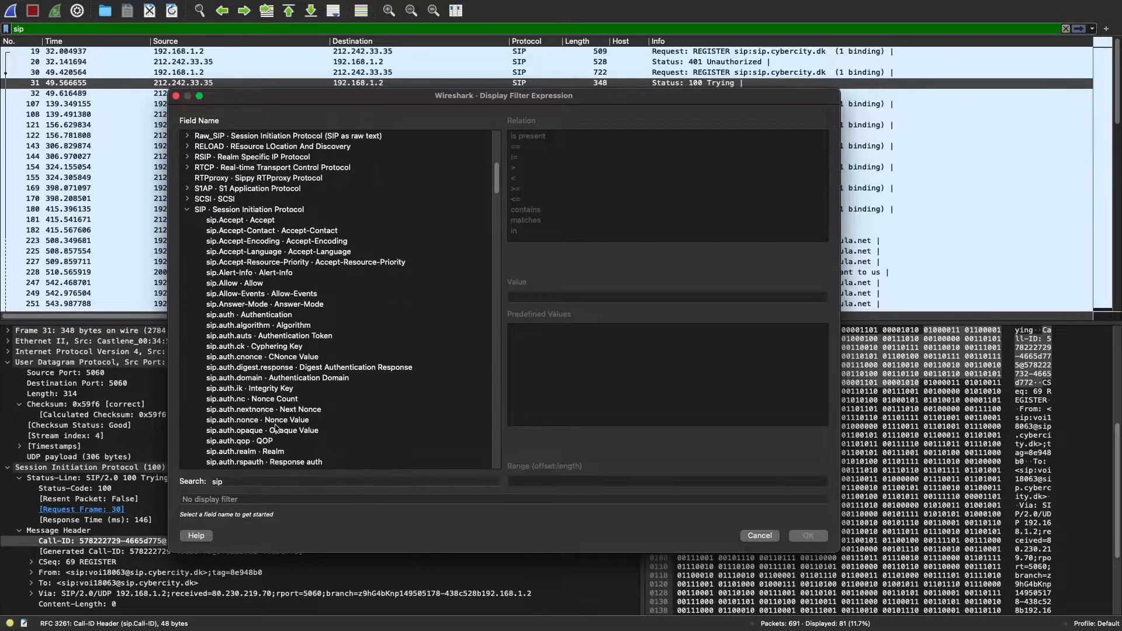
{"action": "scroll", "coordinate": [285, 380], "scroll_direction": "down", "scroll_amount": 3}
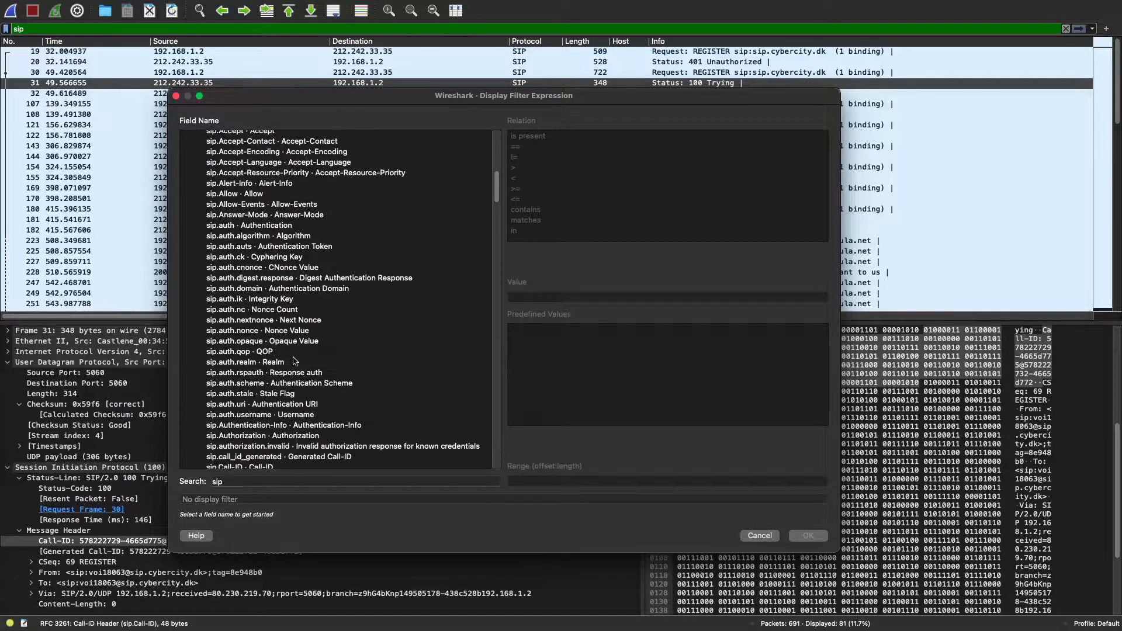
{"action": "scroll", "coordinate": [317, 384], "scroll_direction": "up", "scroll_amount": 4}
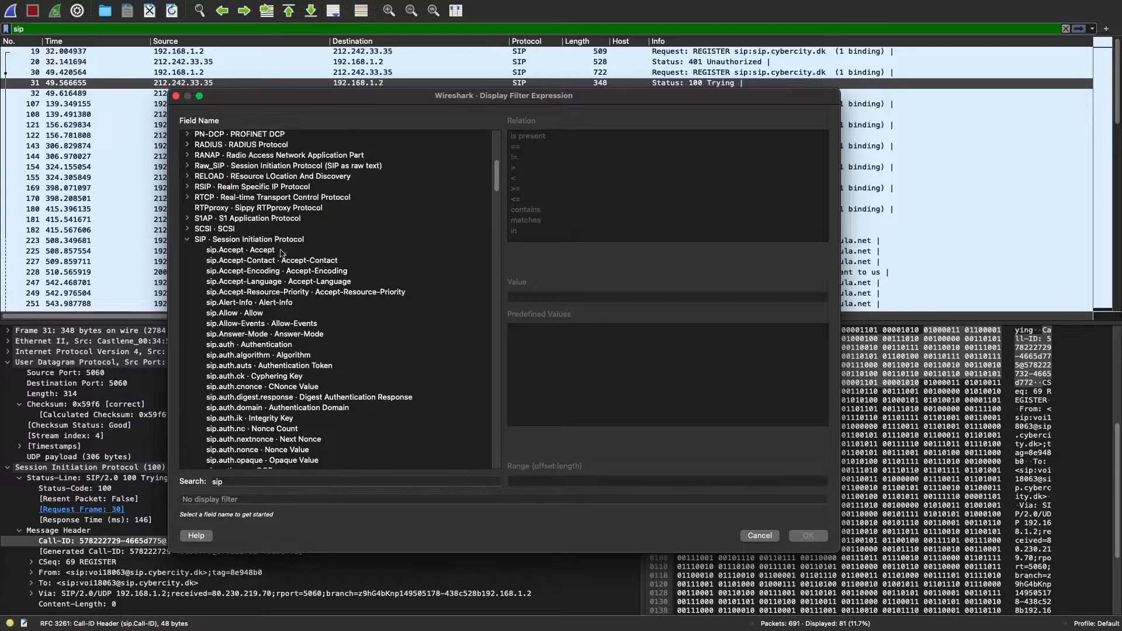
{"action": "scroll", "coordinate": [292, 275], "scroll_direction": "down", "scroll_amount": 6}
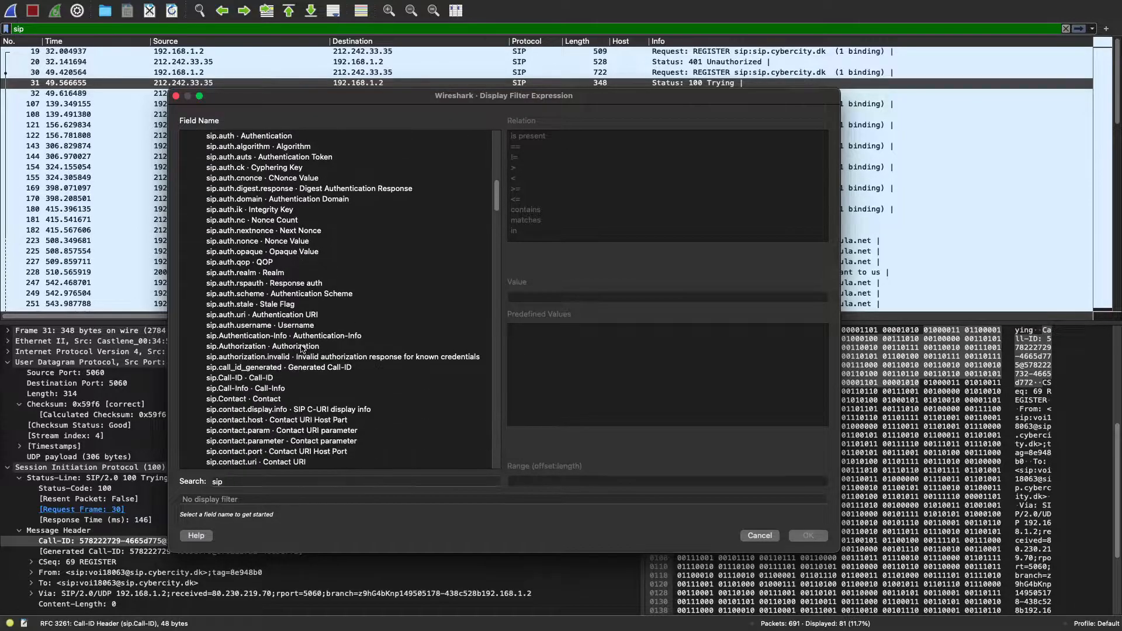
{"action": "left_click", "coordinate": [255, 379]}
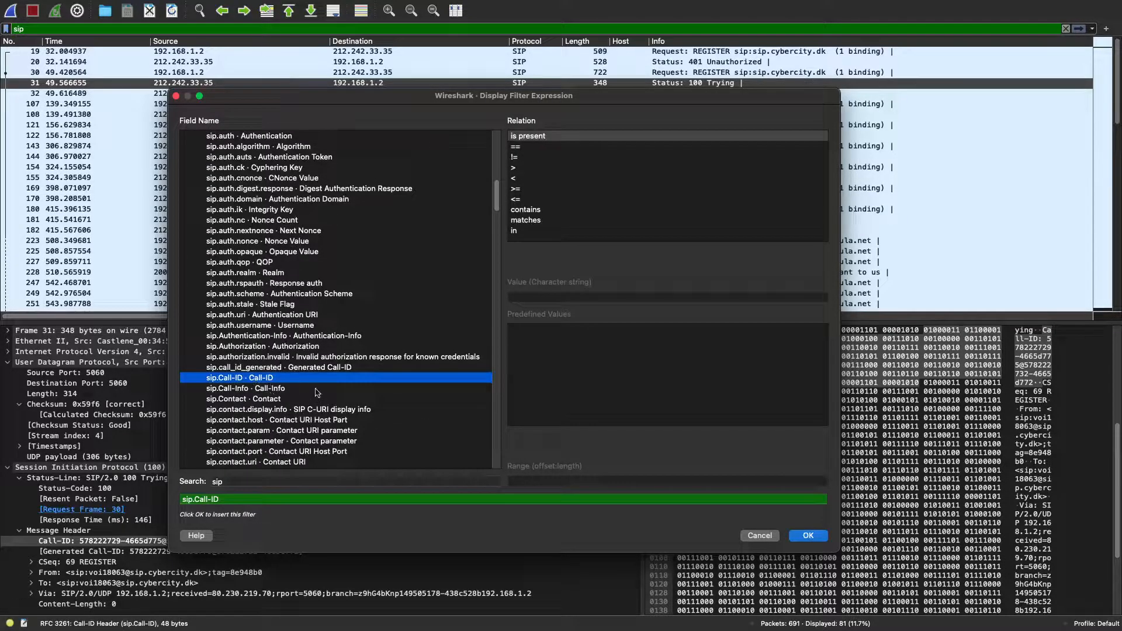
{"action": "left_click", "coordinate": [534, 148]}
{"action": "left_click", "coordinate": [559, 299]}
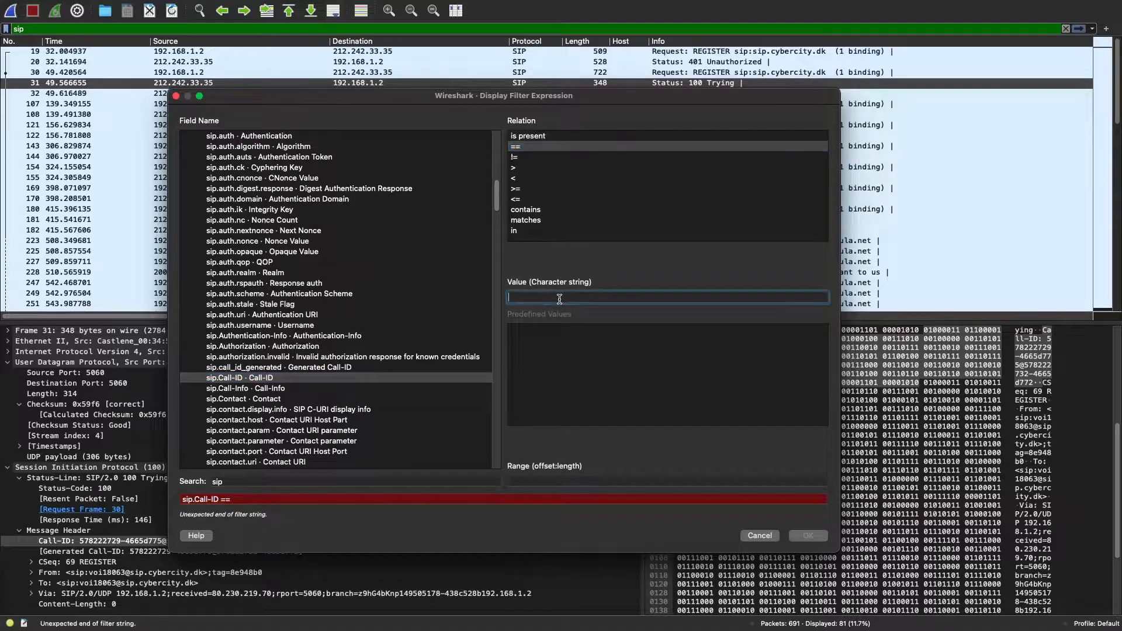
{"action": "key", "text": "super+v"}
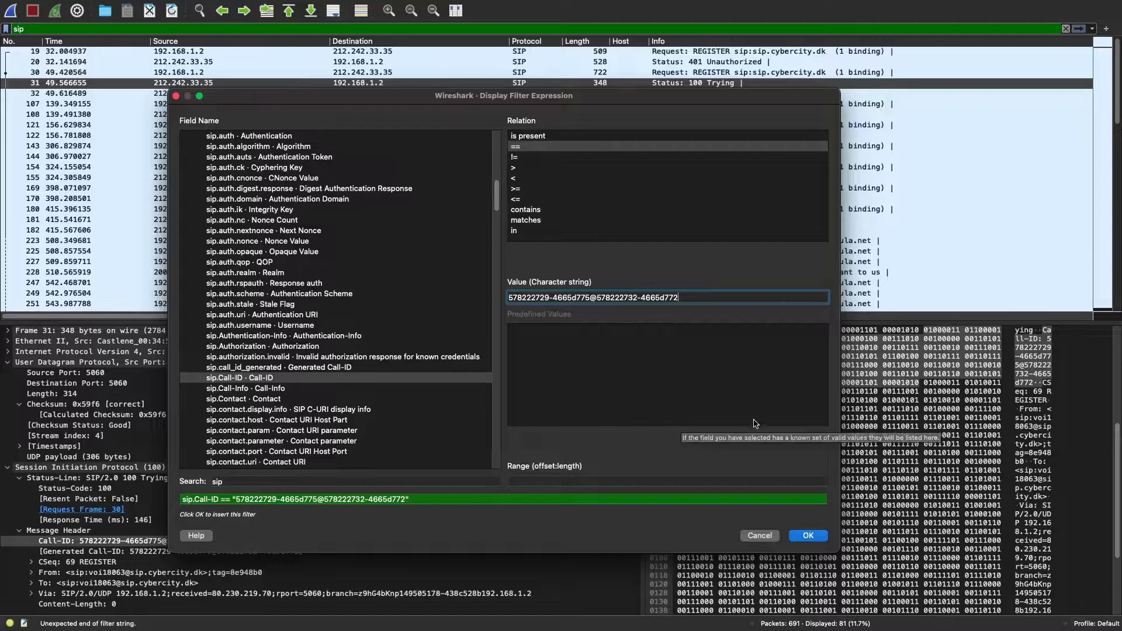
{"action": "left_click", "coordinate": [814, 537]}
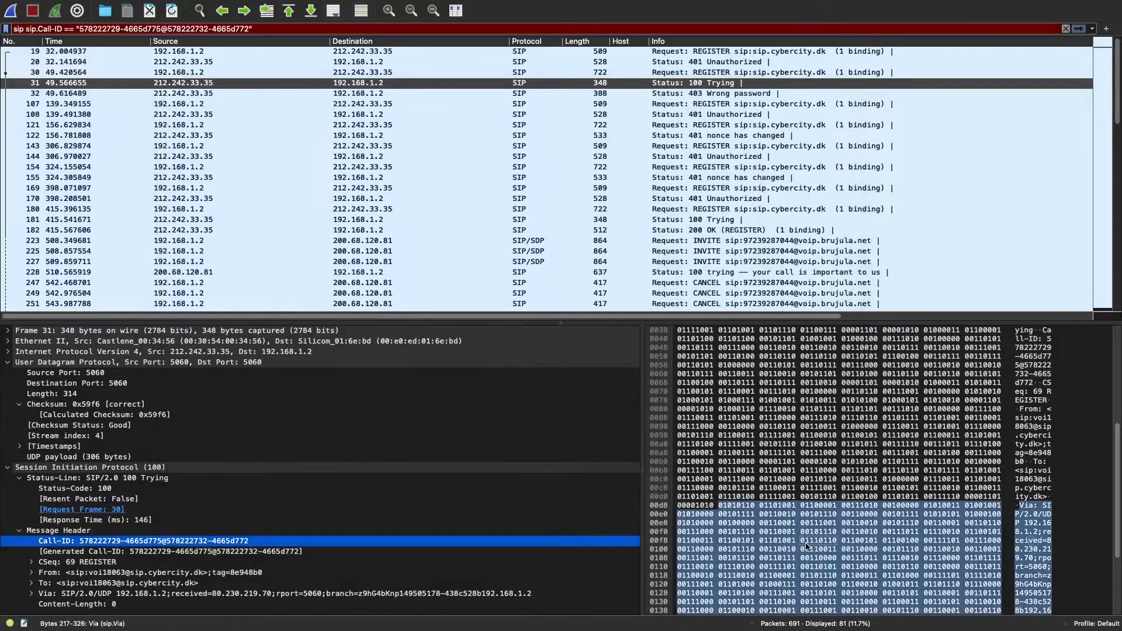
Remove the leftover sip in front of the sip.Call-ID expression and apply the display filter.
{"action": "left_click", "coordinate": [321, 32]}
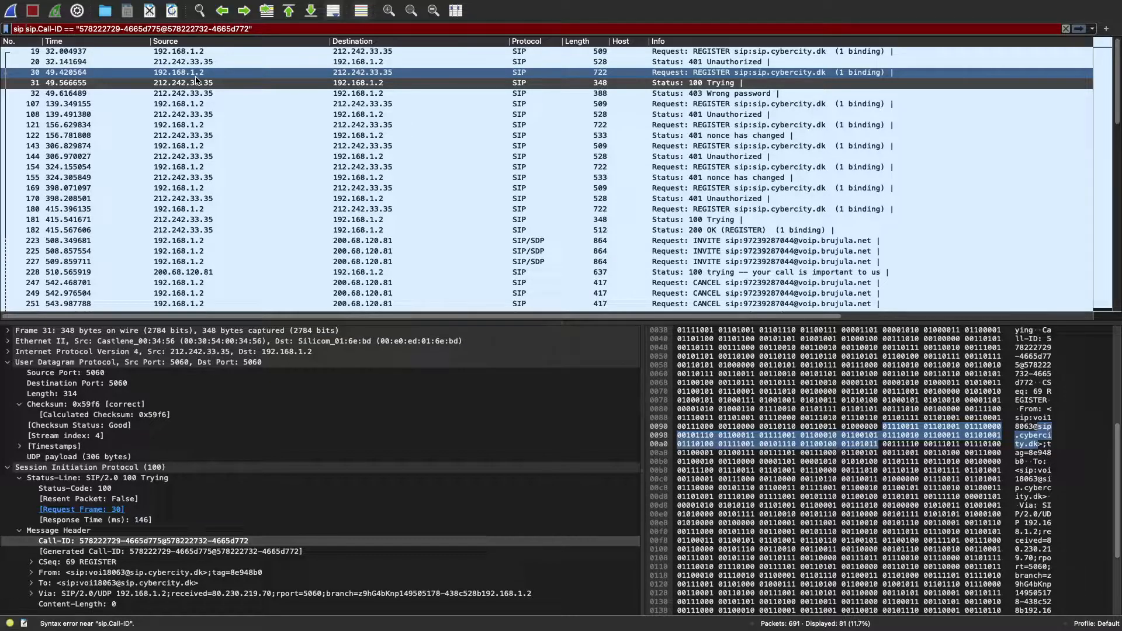
{"action": "key", "text": "Delete"}
{"action": "key", "text": "Delete"}
{"action": "key", "text": "Delete"}
{"action": "key", "text": "Delete"}
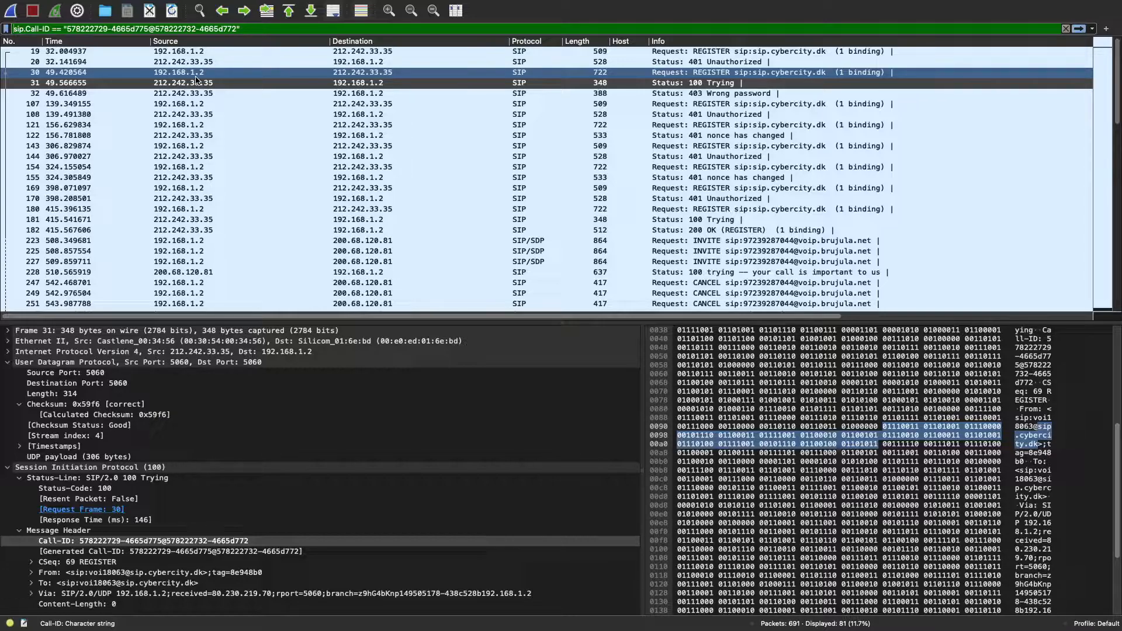
{"action": "key", "text": "Return"}
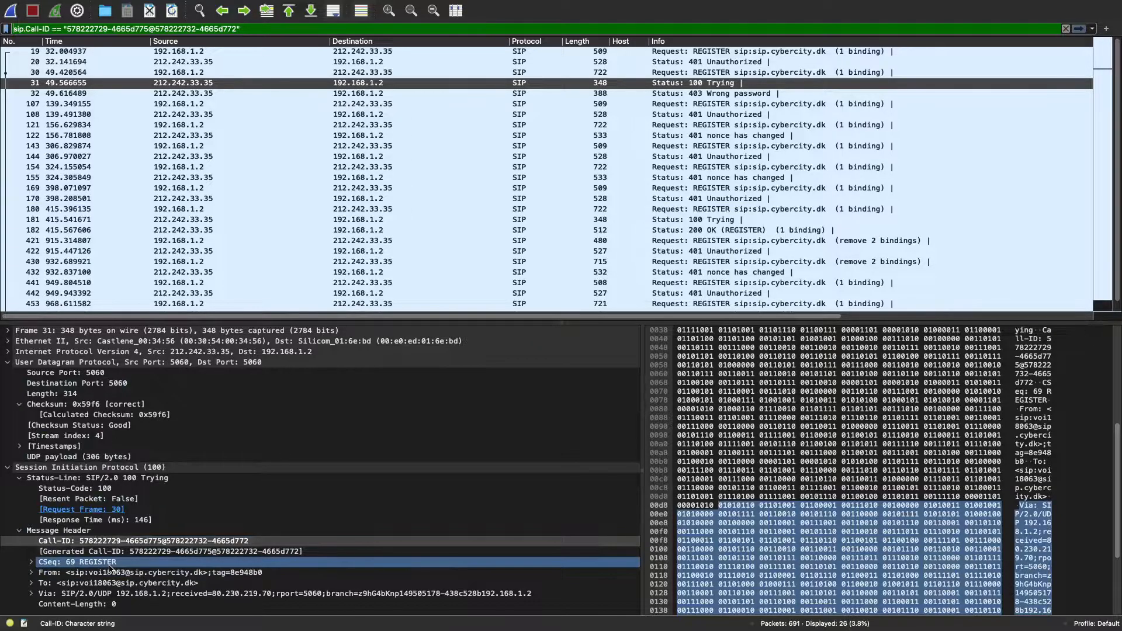
Select packet 182, the 200 OK status, prepare its SIP Status-Code 200 field as the display filter, and apply it.
{"action": "left_click", "coordinate": [145, 231]}
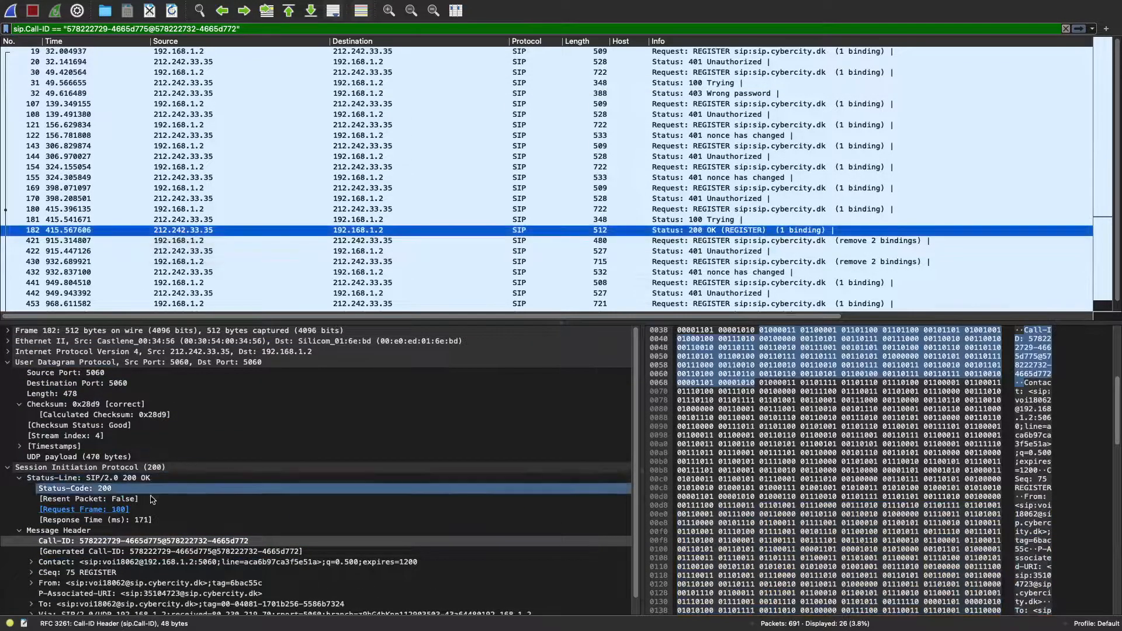
{"action": "left_click", "coordinate": [107, 490]}
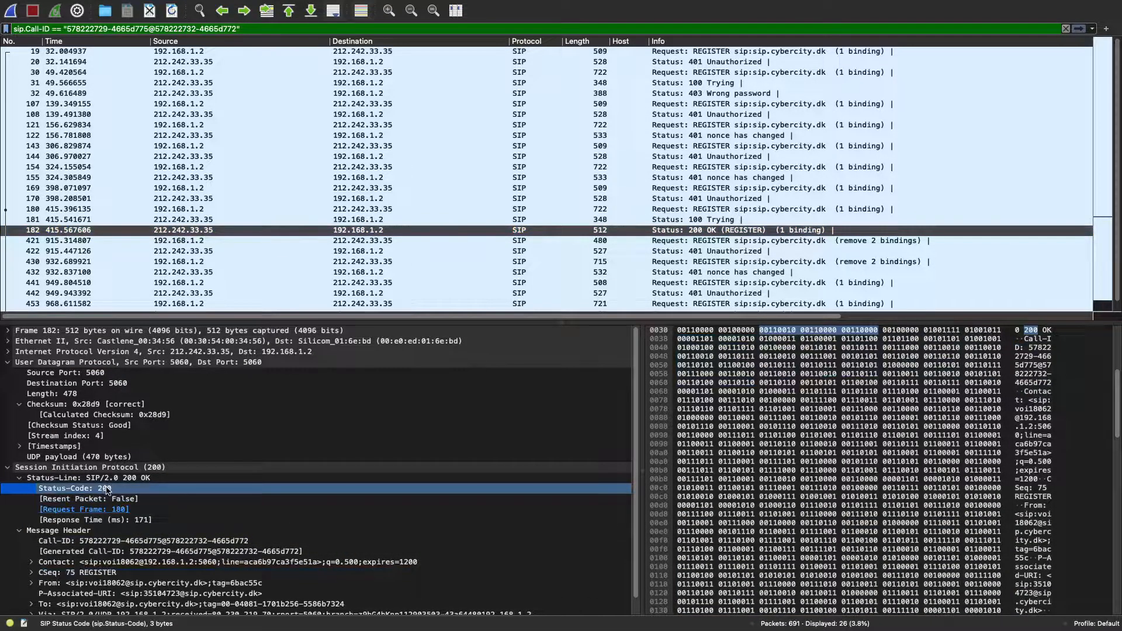
{"action": "right_click", "coordinate": [107, 489]}
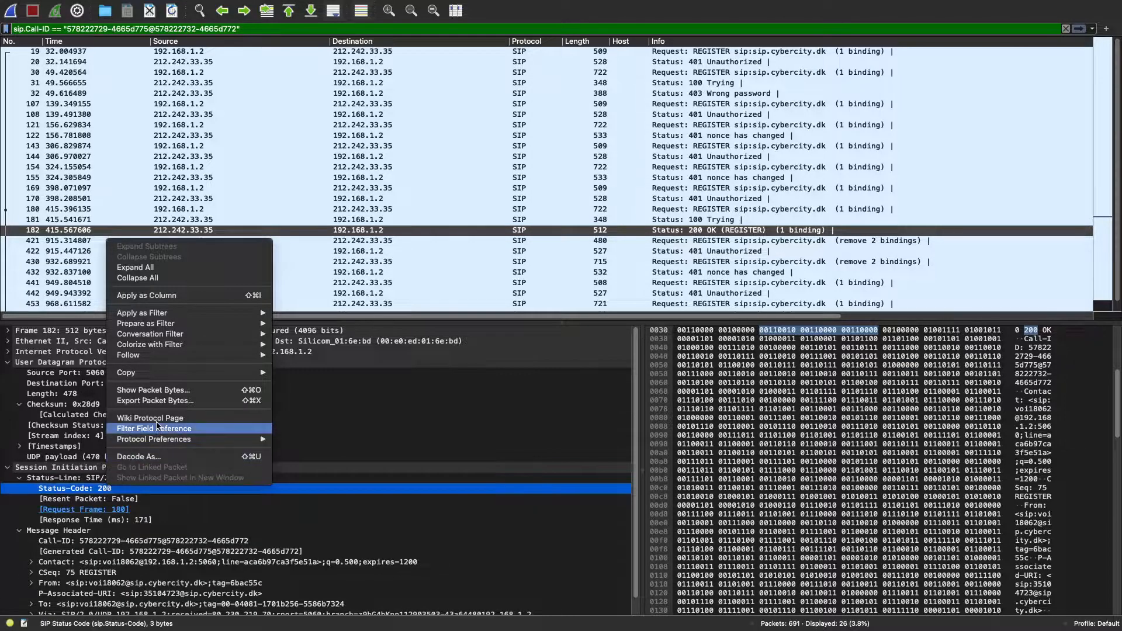
{"action": "mouse_move", "coordinate": [210, 359]}
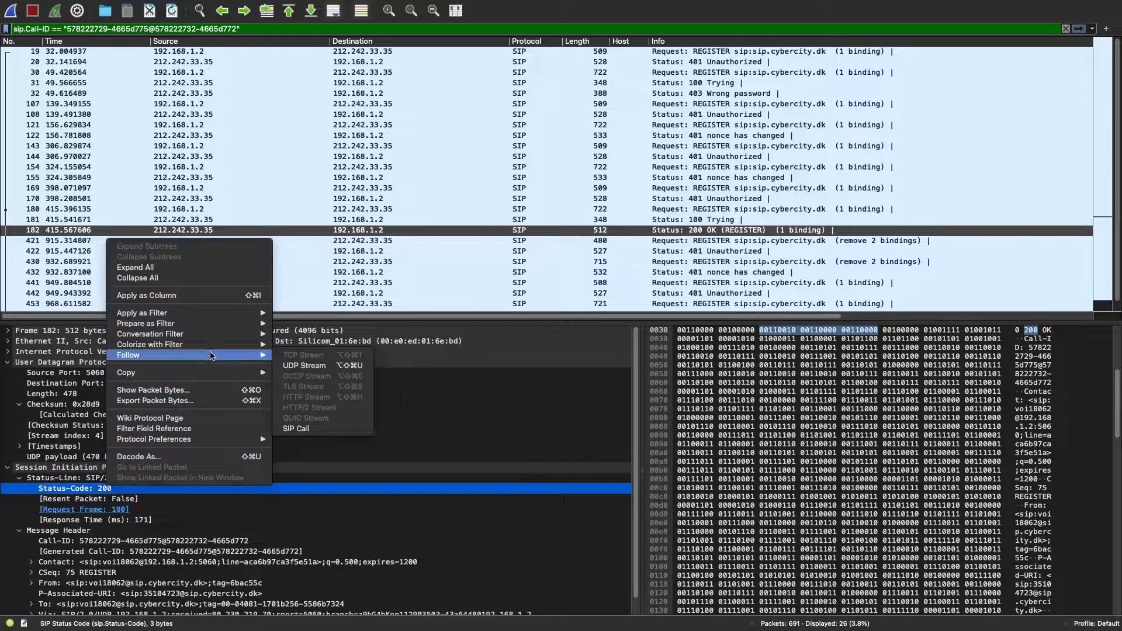
{"action": "mouse_move", "coordinate": [197, 312]}
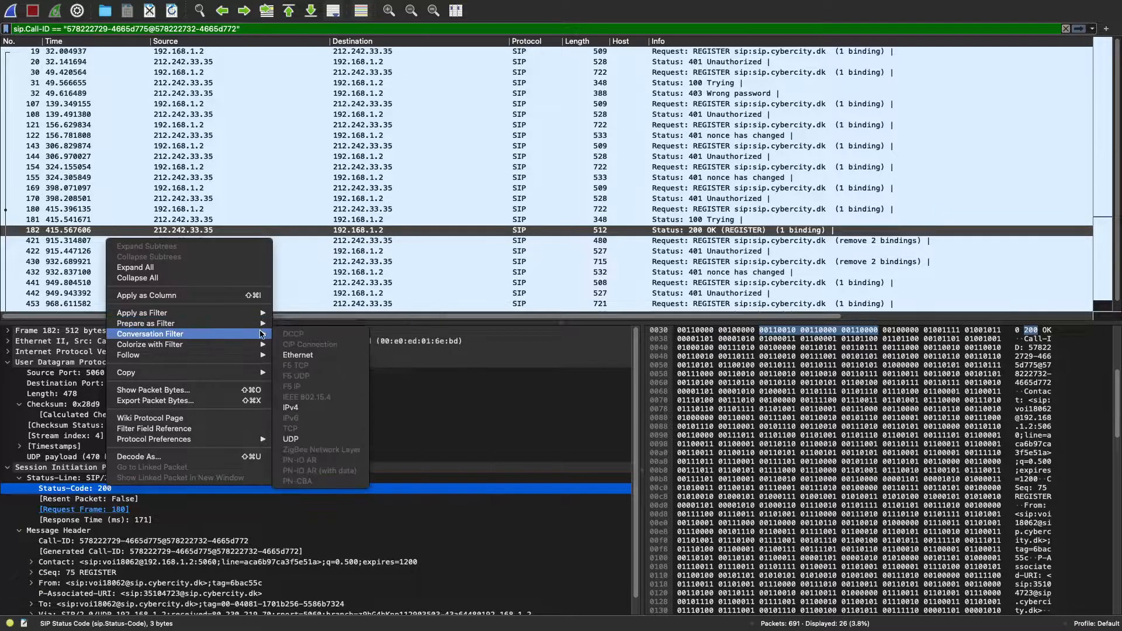
{"action": "left_click", "coordinate": [295, 341]}
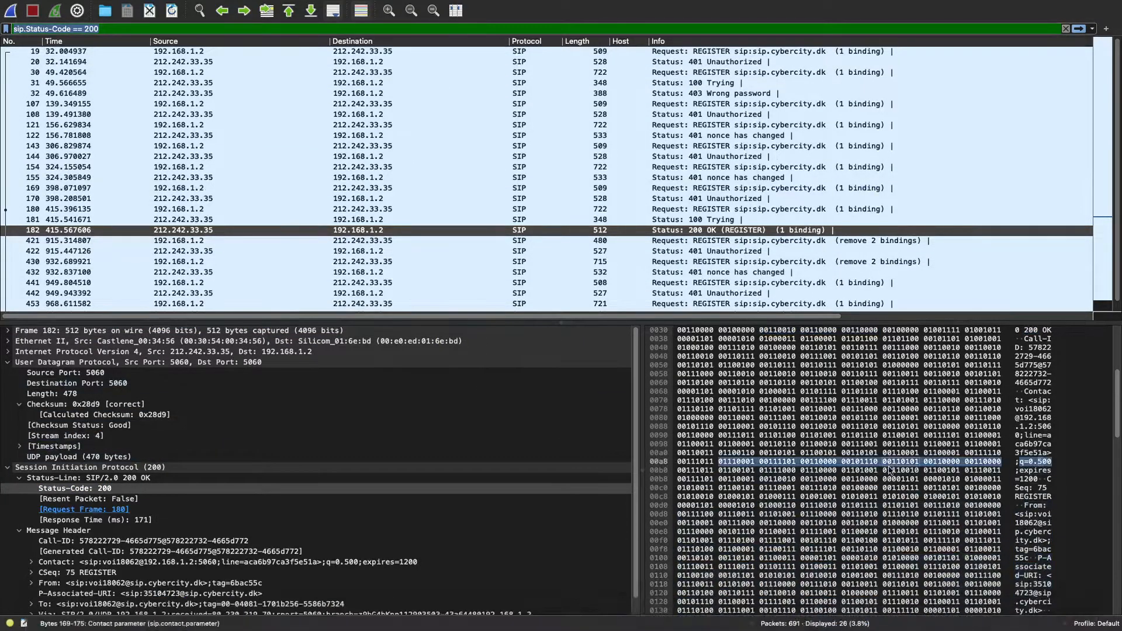
{"action": "left_click", "coordinate": [661, 29]}
{"action": "key", "text": "Return"}
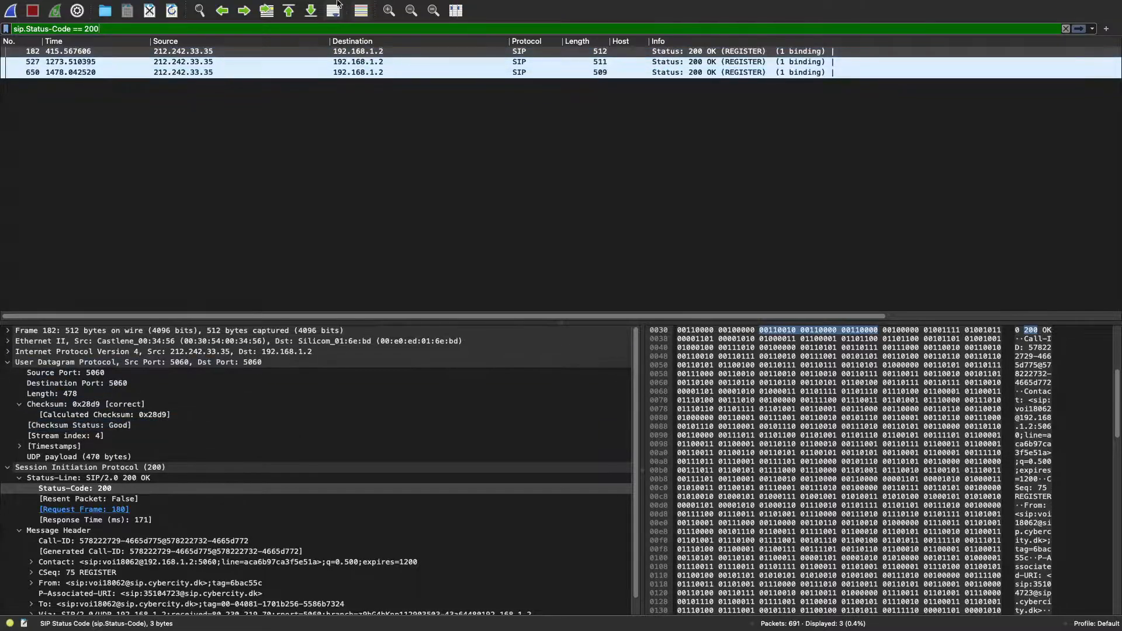
{"action": "mouse_move", "coordinate": [342, 3]}
{"action": "left_click", "coordinate": [256, 8]}
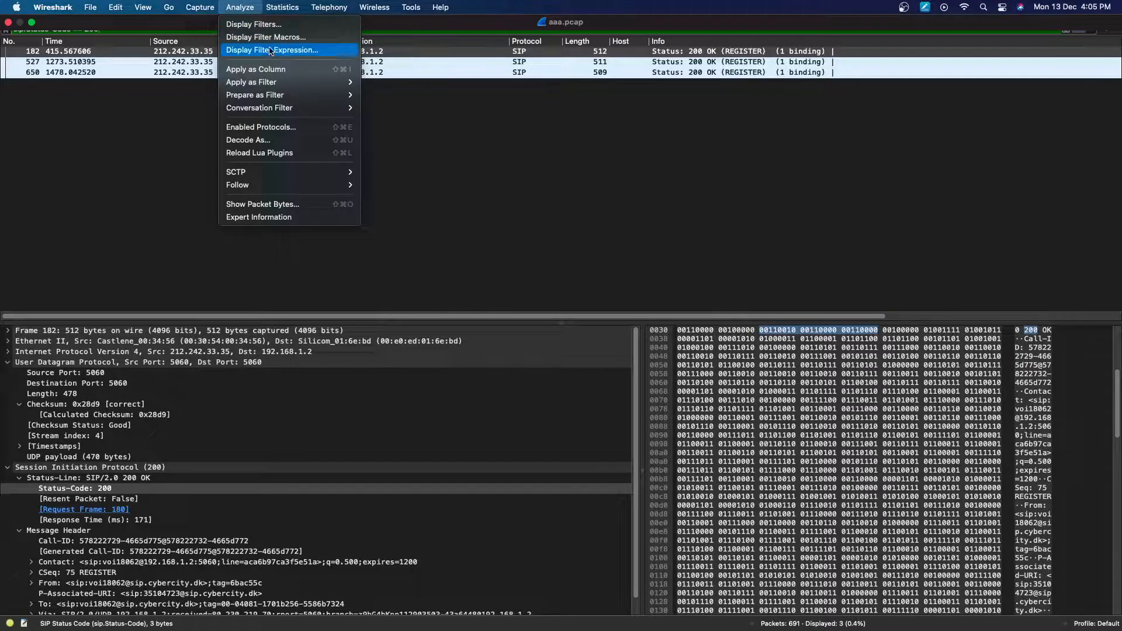
{"action": "left_click", "coordinate": [156, 288]}
{"action": "left_click", "coordinate": [139, 490]}
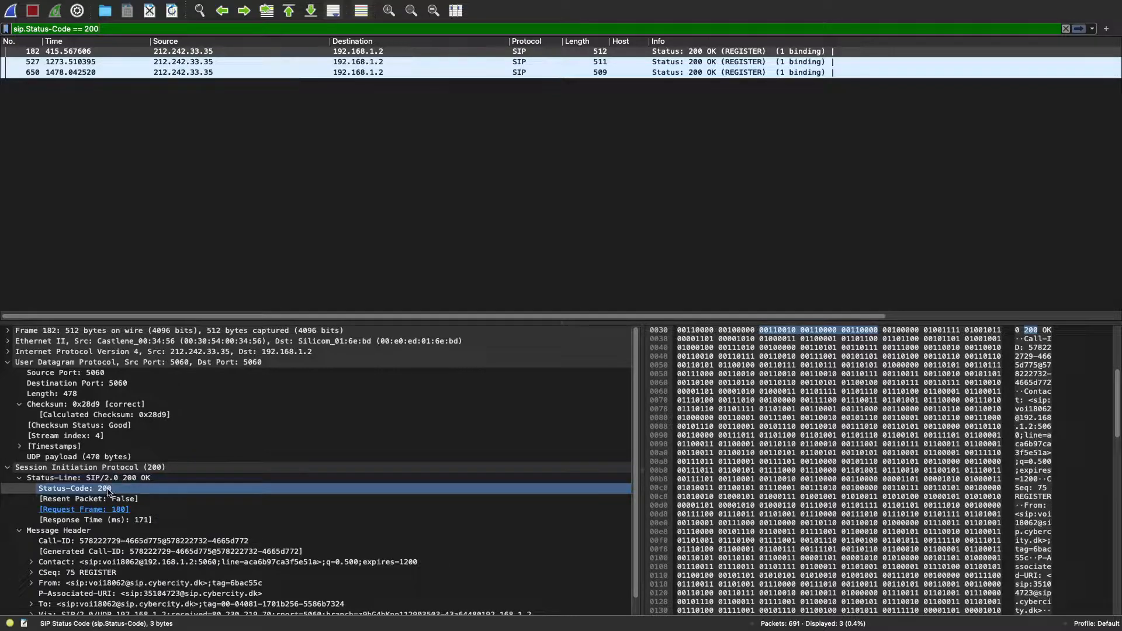
{"action": "left_click", "coordinate": [703, 52]}
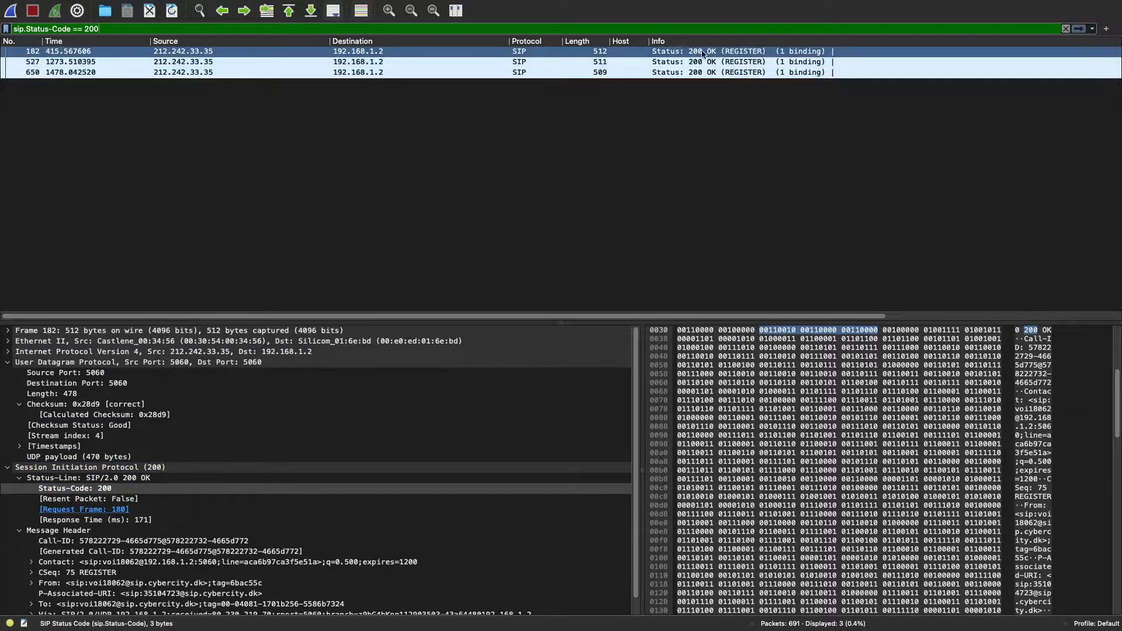
{"action": "left_click", "coordinate": [109, 491]}
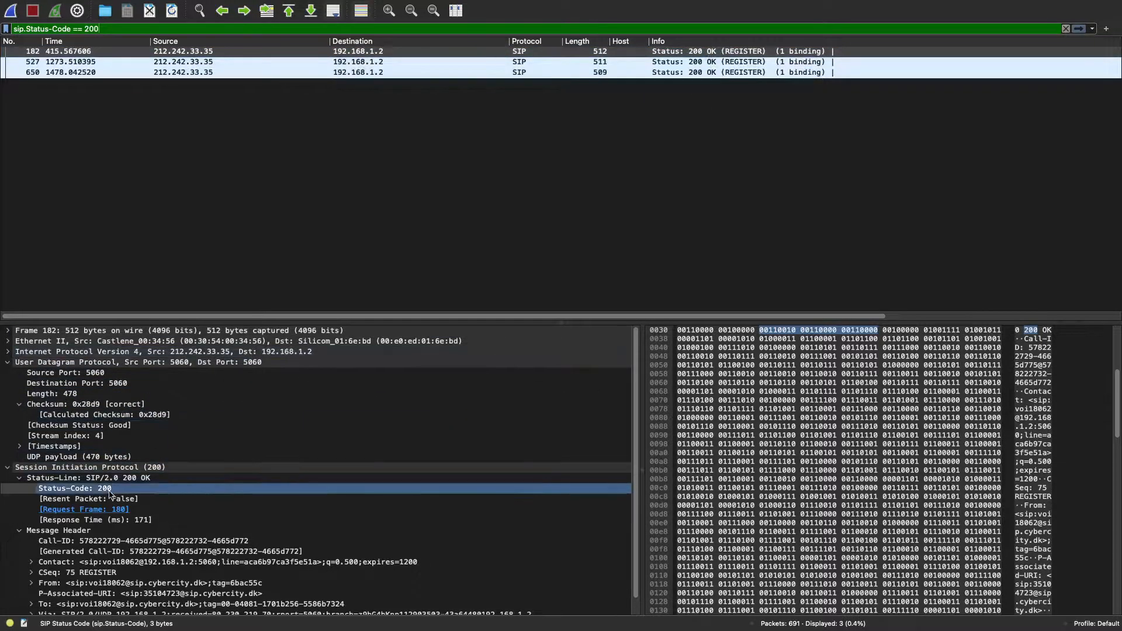
{"action": "right_click", "coordinate": [110, 494]}
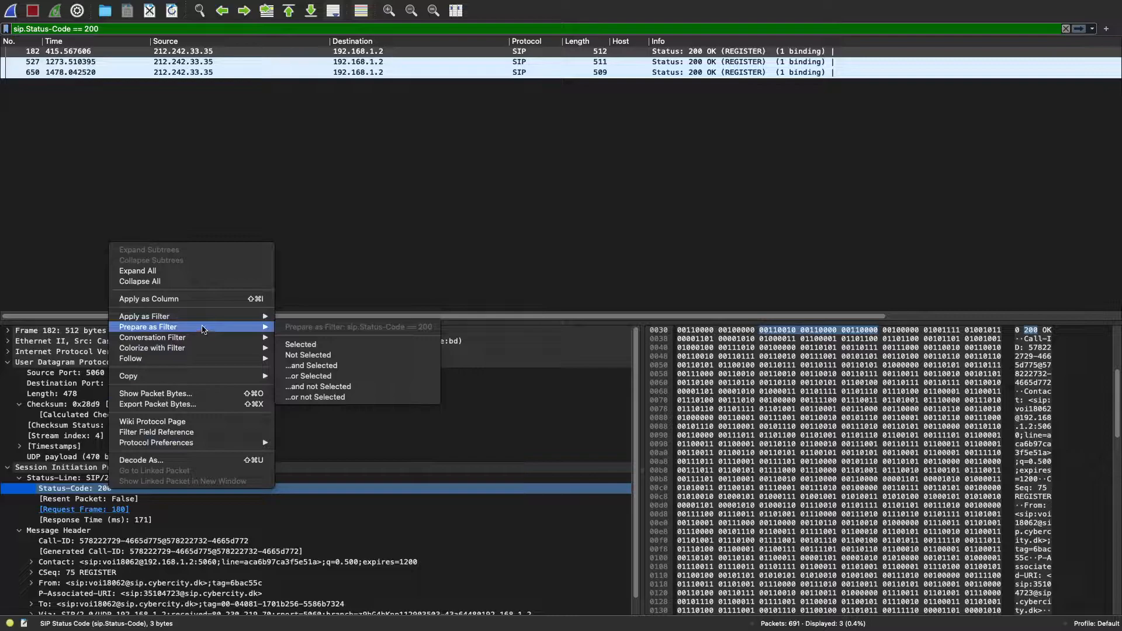
{"action": "left_click", "coordinate": [463, 246]}
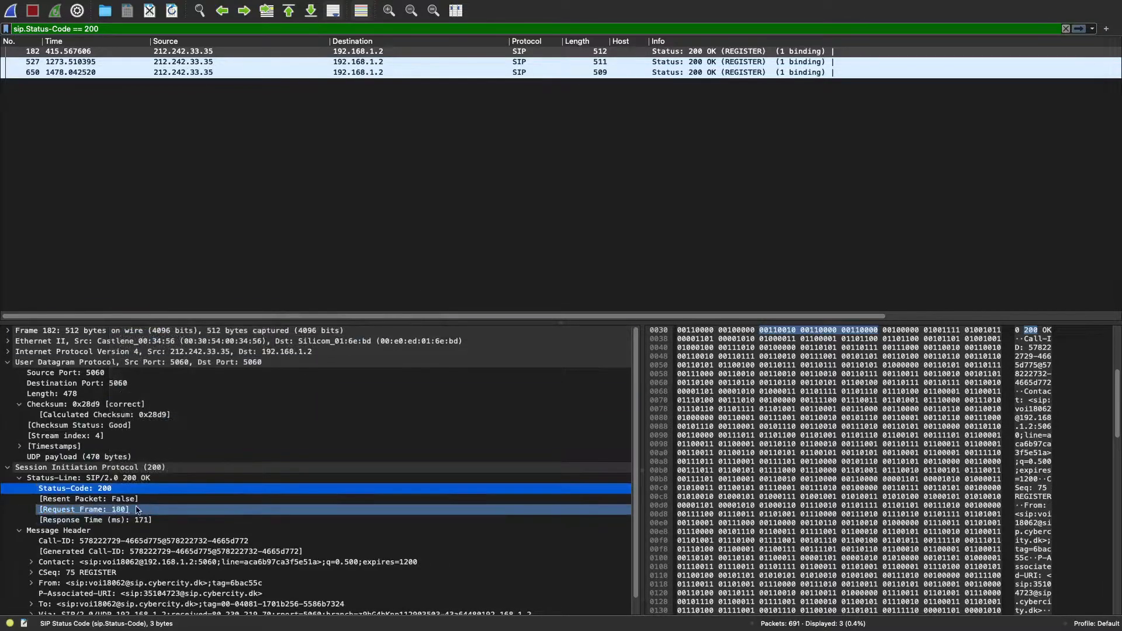
Apply the UDP destination port 5060 of packet 182 as the selected display filter.
{"action": "scroll", "coordinate": [143, 507], "scroll_direction": "down", "scroll_amount": 2}
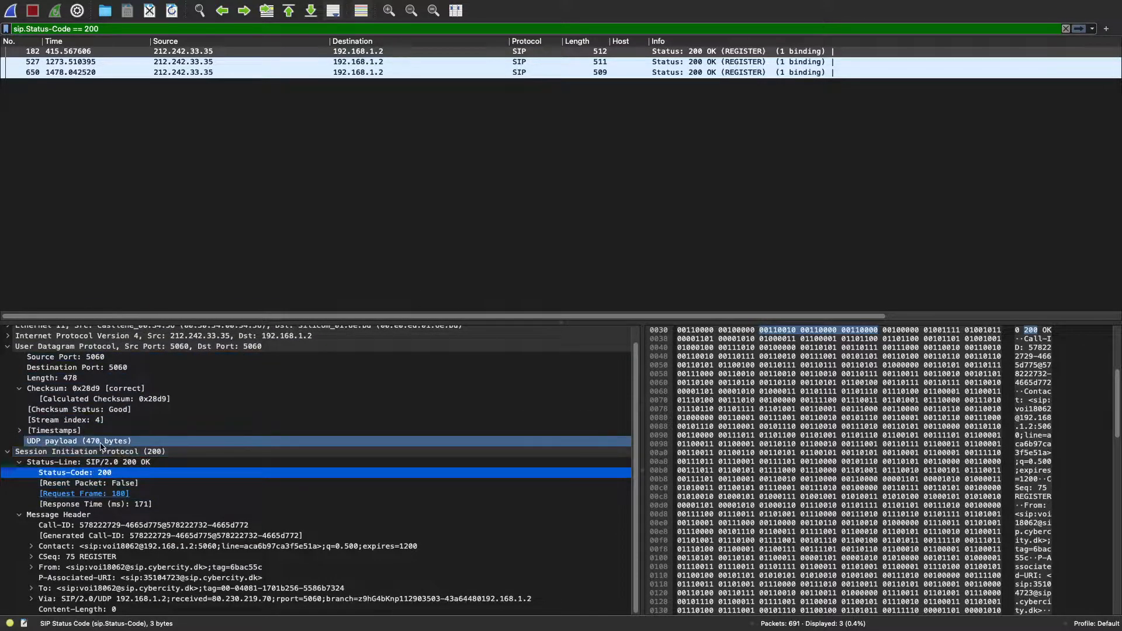
{"action": "scroll", "coordinate": [99, 439], "scroll_direction": "up", "scroll_amount": 1}
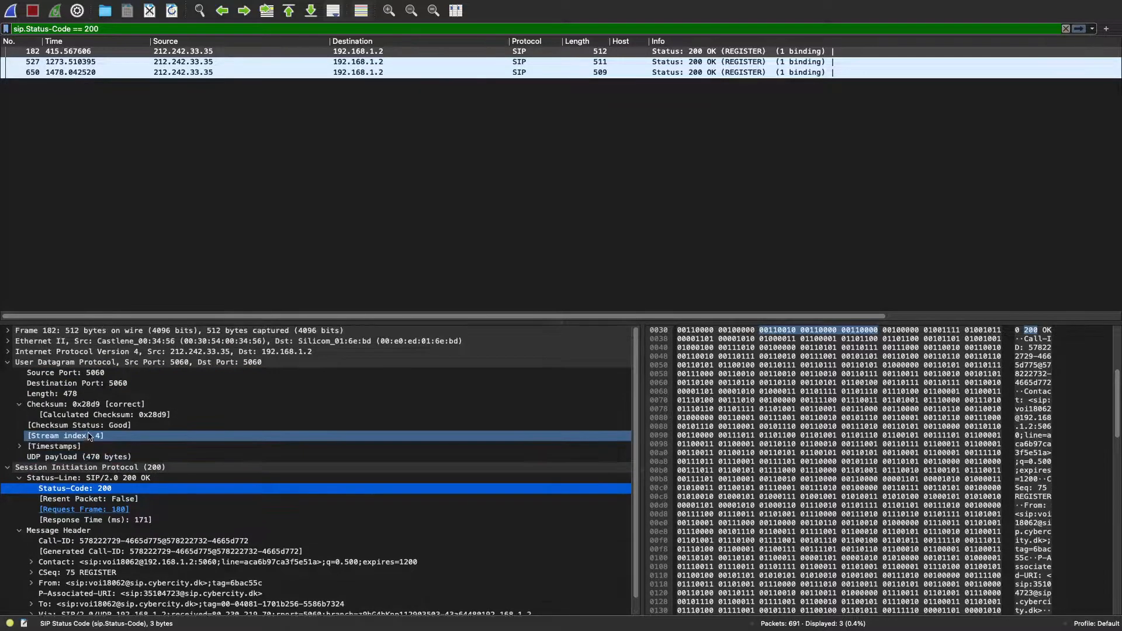
{"action": "left_click", "coordinate": [89, 385]}
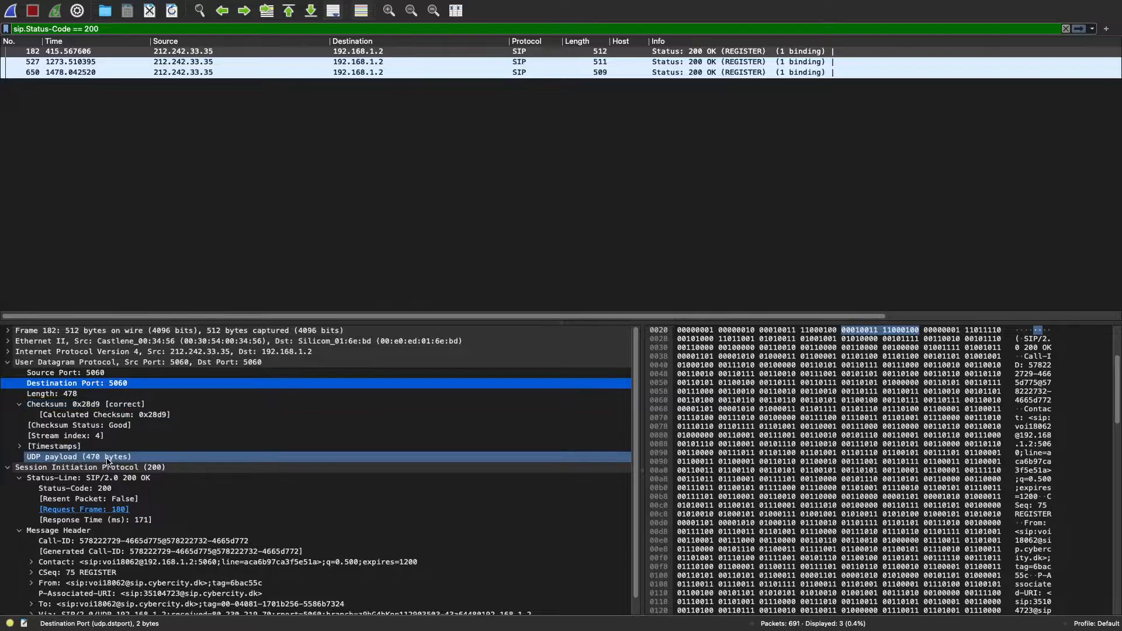
{"action": "left_click", "coordinate": [94, 374]}
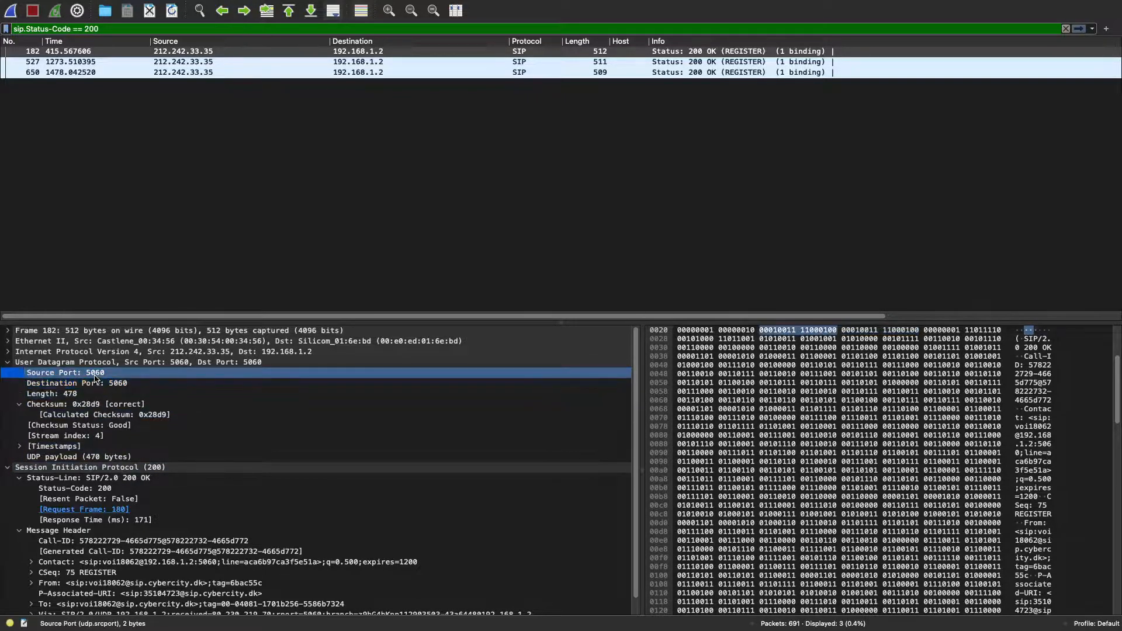
{"action": "left_click", "coordinate": [106, 384]}
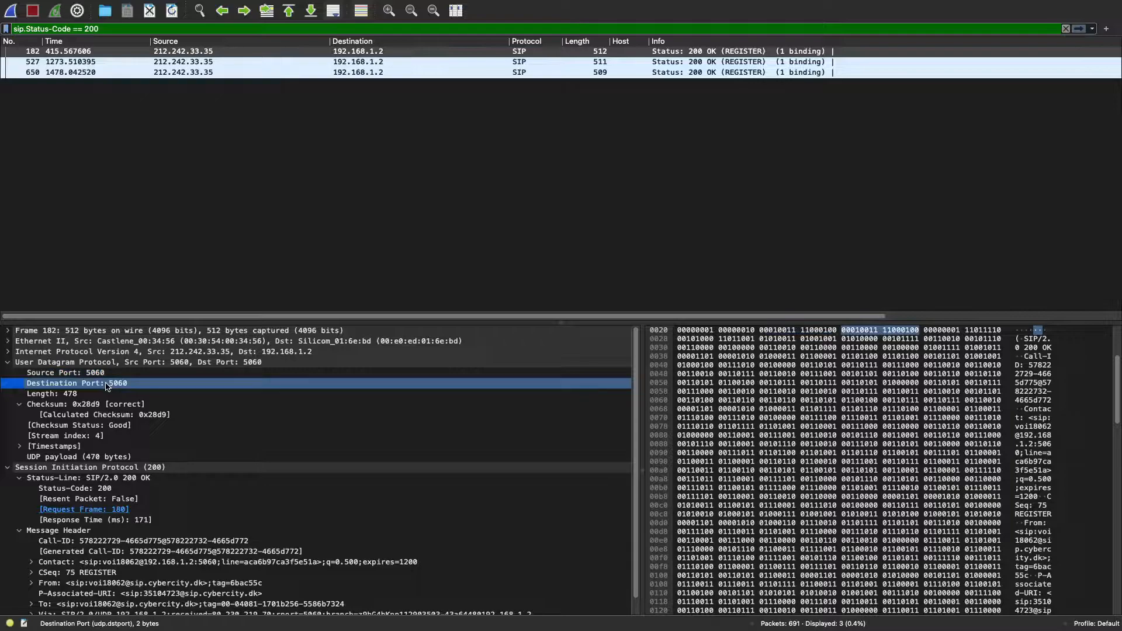
{"action": "right_click", "coordinate": [107, 386]}
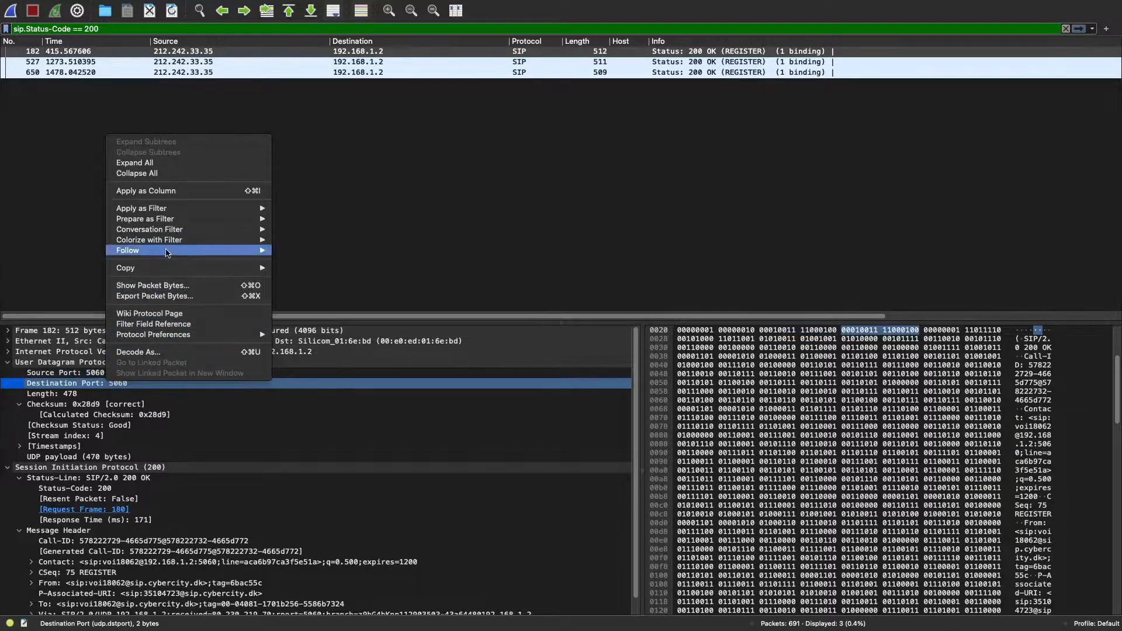
{"action": "mouse_move", "coordinate": [246, 216]}
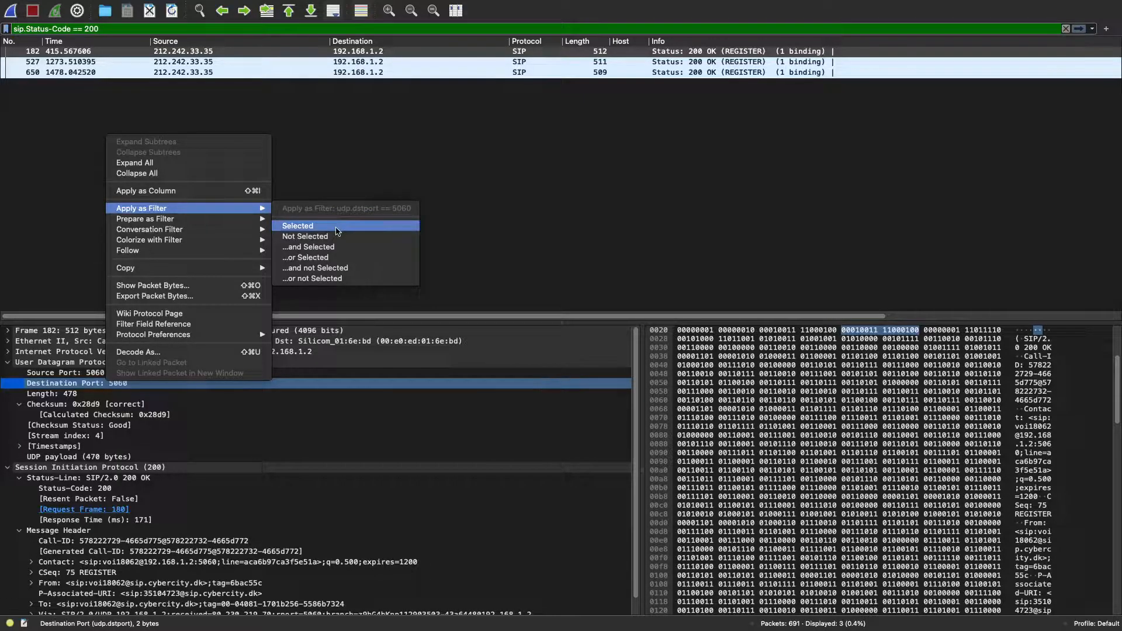
{"action": "left_click", "coordinate": [337, 231]}
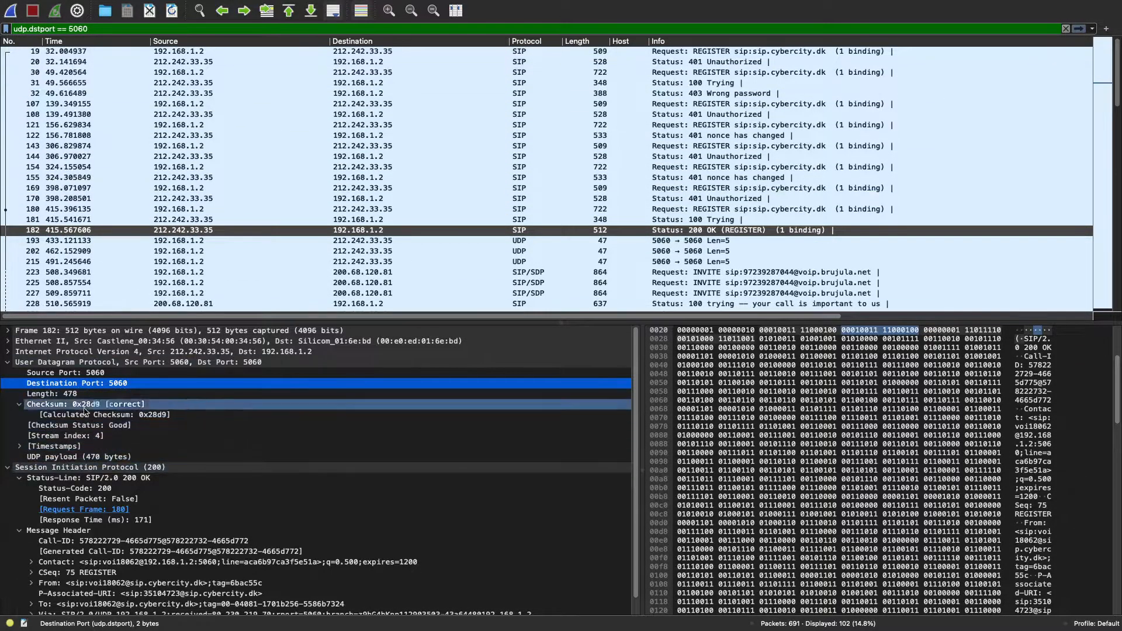
Replace the display filter by applying the packet's UDP source port 5060 as the selected filter.
{"action": "left_click", "coordinate": [82, 374]}
{"action": "right_click", "coordinate": [84, 377]}
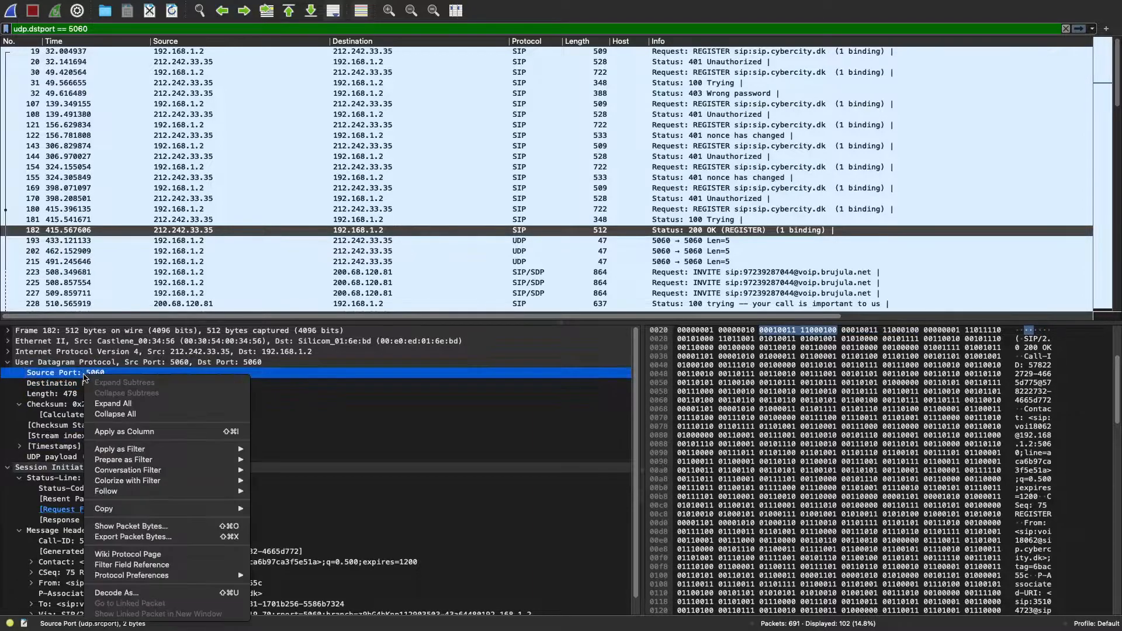
{"action": "mouse_move", "coordinate": [194, 454]}
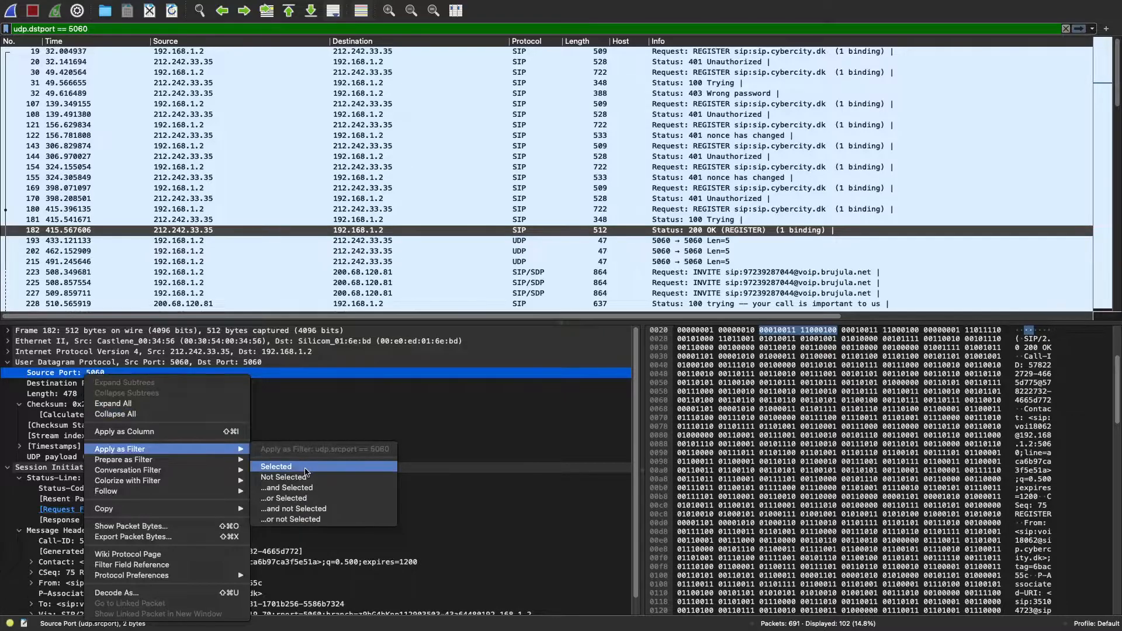
{"action": "left_click", "coordinate": [306, 471]}
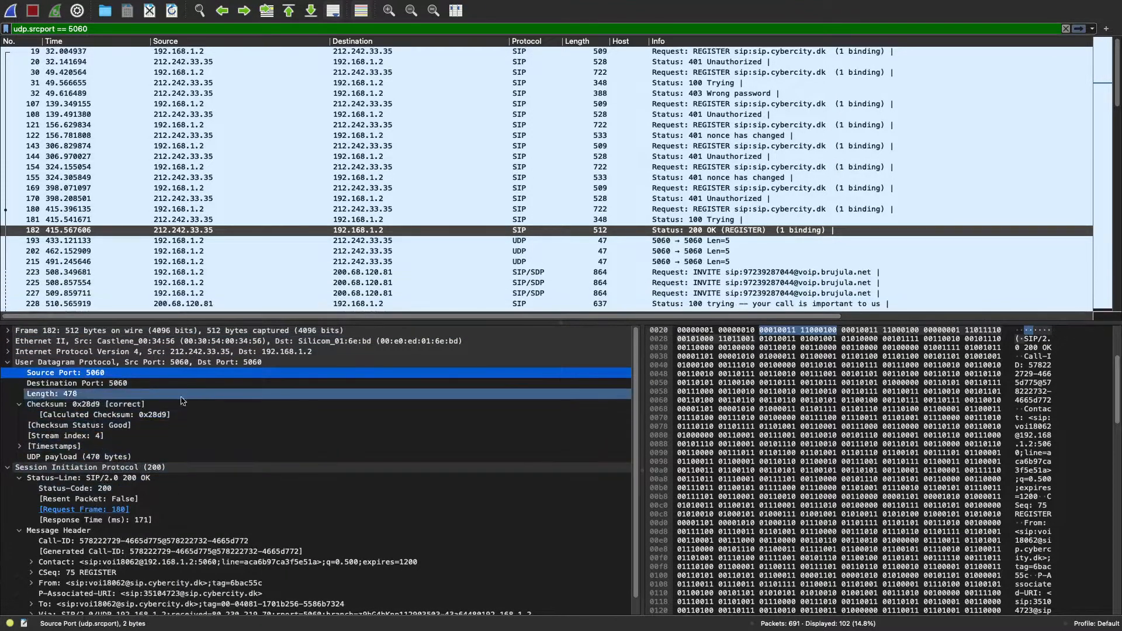
Change the display filter to udp.dstport == 53 and apply it.
{"action": "double_click", "coordinate": [40, 28]}
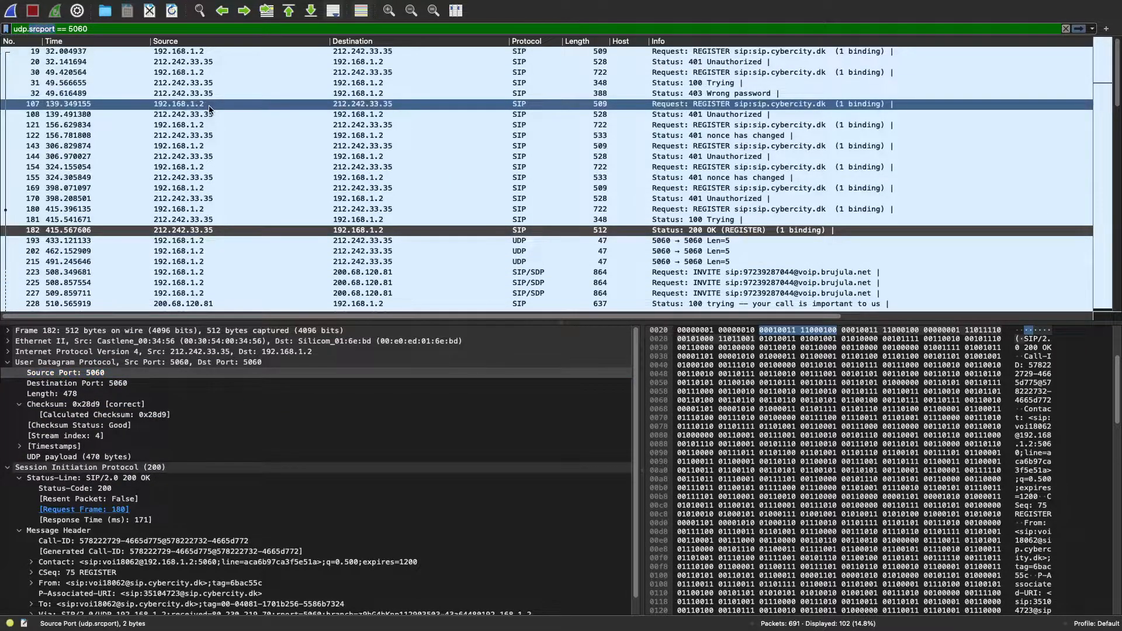
{"action": "type", "text": "dstport"}
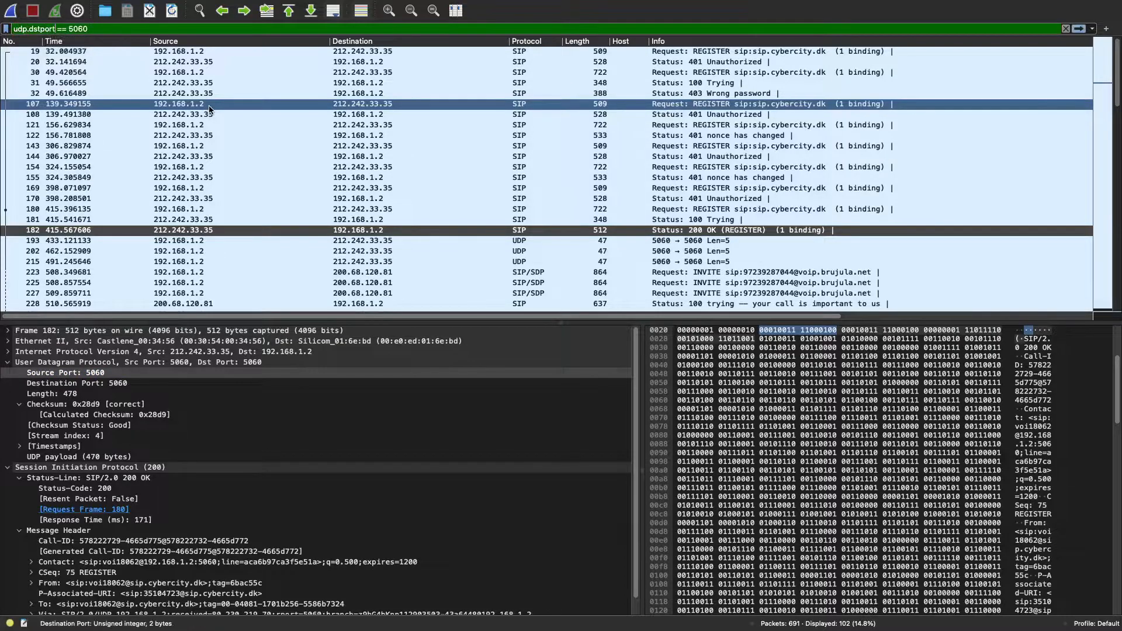
{"action": "key", "text": "End"}
{"action": "key", "text": "BackSpace"}
{"action": "key", "text": "BackSpace"}
{"action": "key", "text": "BackSpace"}
{"action": "type", "text": "3"}
{"action": "key", "text": "Return"}
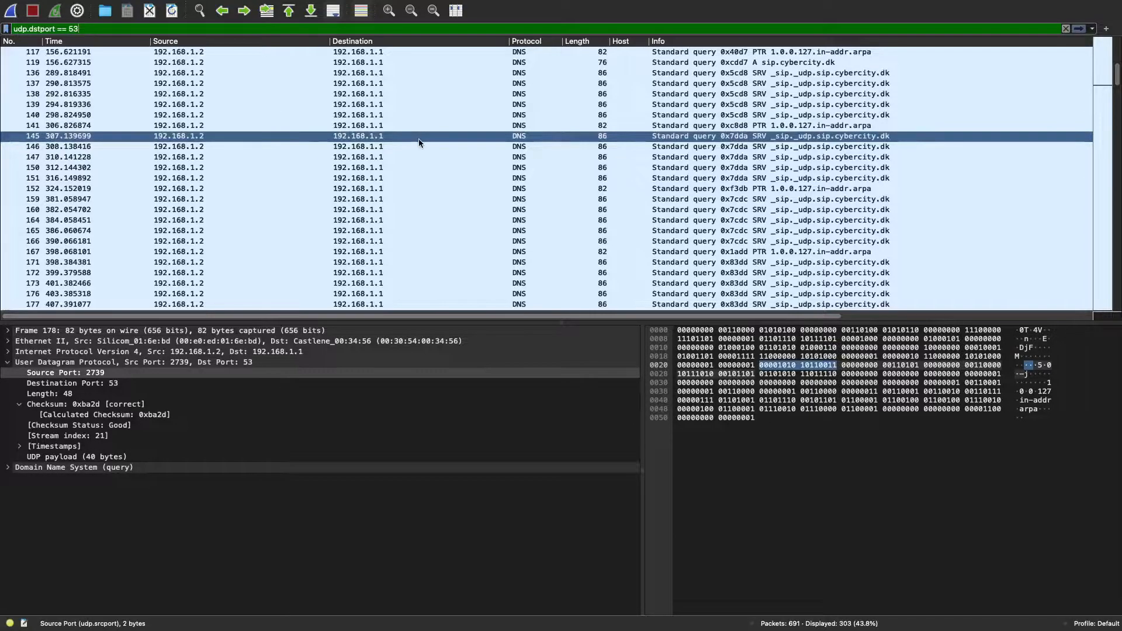
Look through the packets sent to UDP destination port 53 down to the end of the list.
{"action": "scroll", "coordinate": [671, 206], "scroll_direction": "down", "scroll_amount": 15}
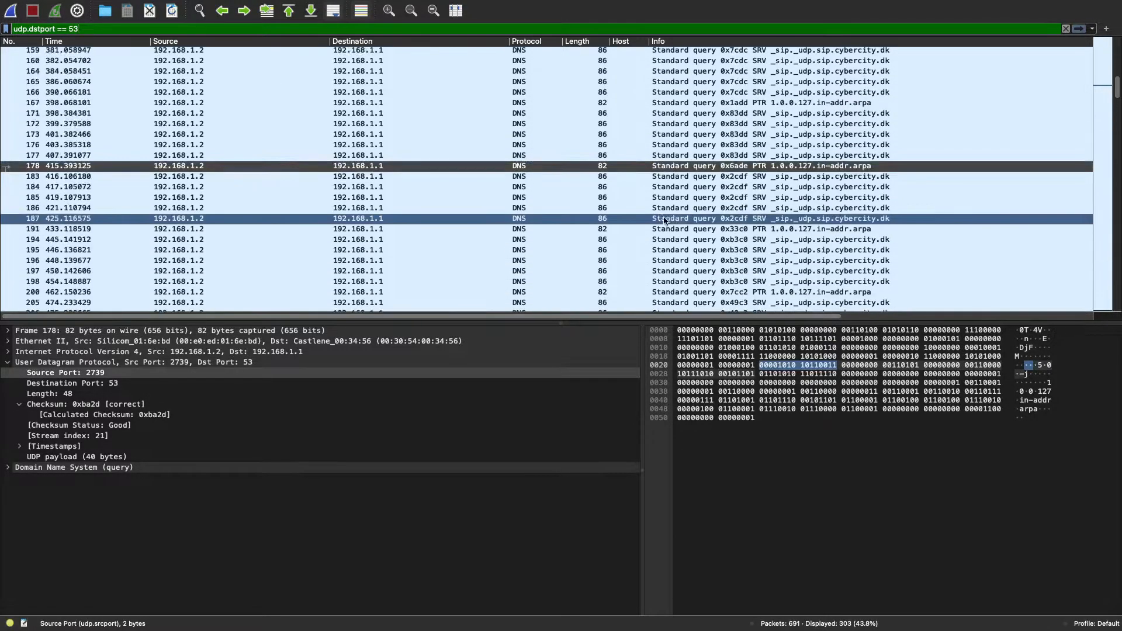
{"action": "scroll", "coordinate": [654, 200], "scroll_direction": "down", "scroll_amount": 8}
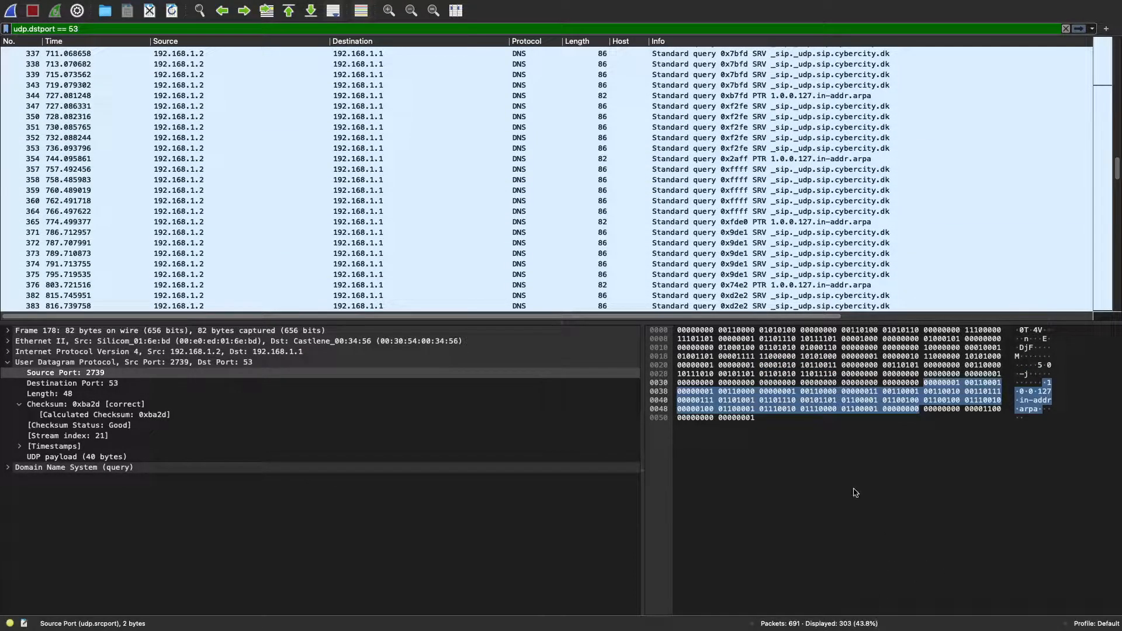
{"action": "scroll", "coordinate": [696, 271], "scroll_direction": "down", "scroll_amount": 5}
{"action": "scroll", "coordinate": [697, 279], "scroll_direction": "down", "scroll_amount": 20}
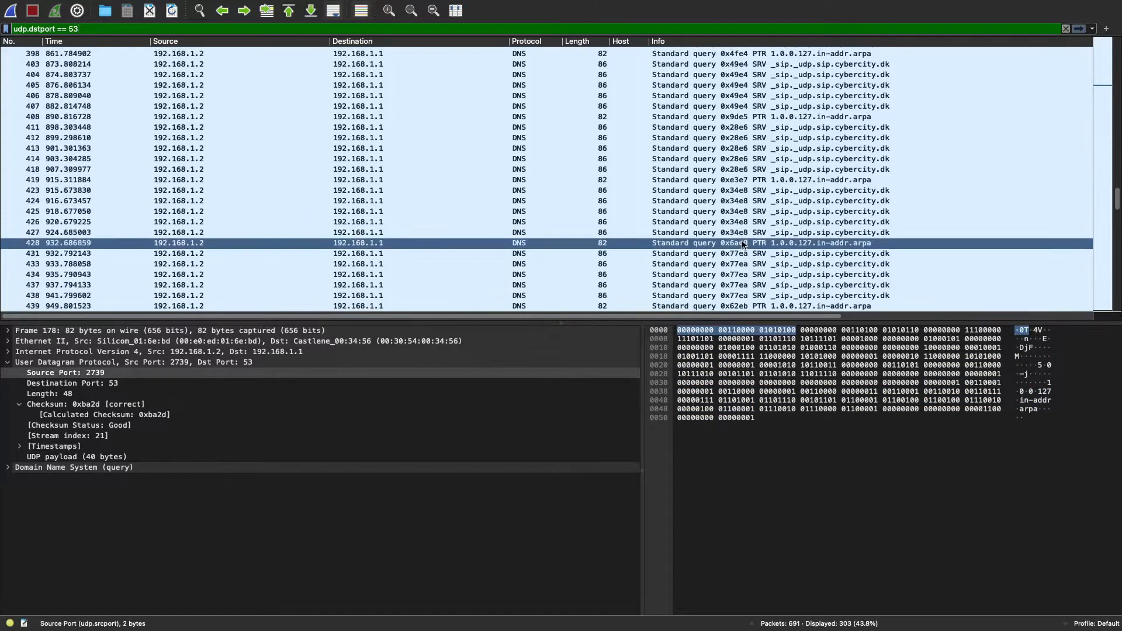
{"action": "scroll", "coordinate": [751, 240], "scroll_direction": "down", "scroll_amount": 12}
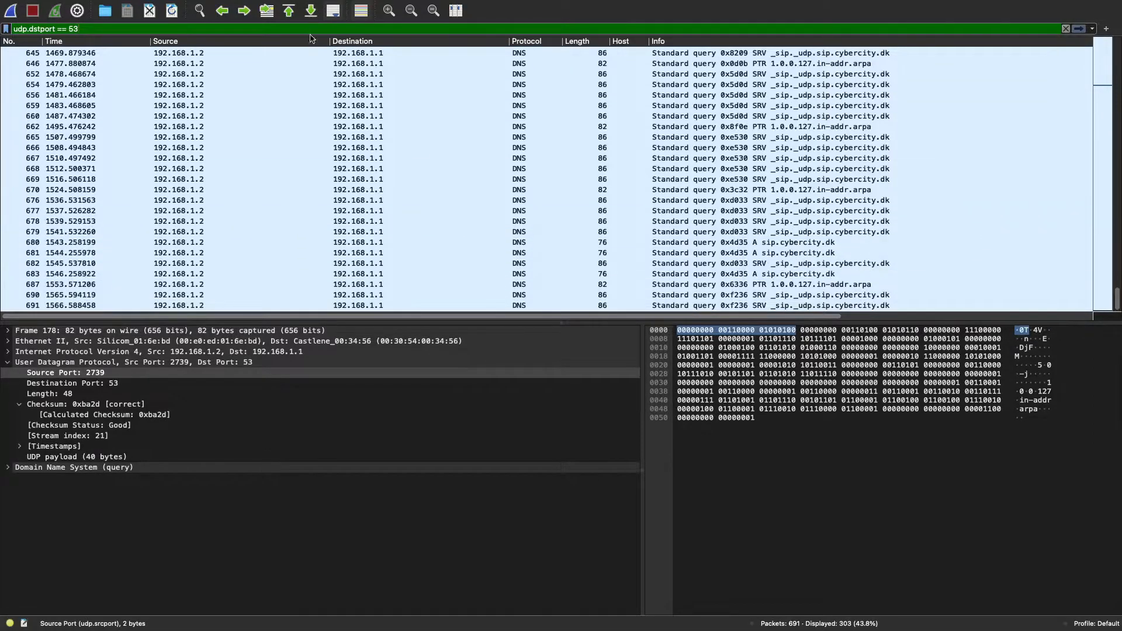
Clear the UDP port expression from the display filter and begin a new one on the frame.number field.
{"action": "left_click", "coordinate": [109, 30]}
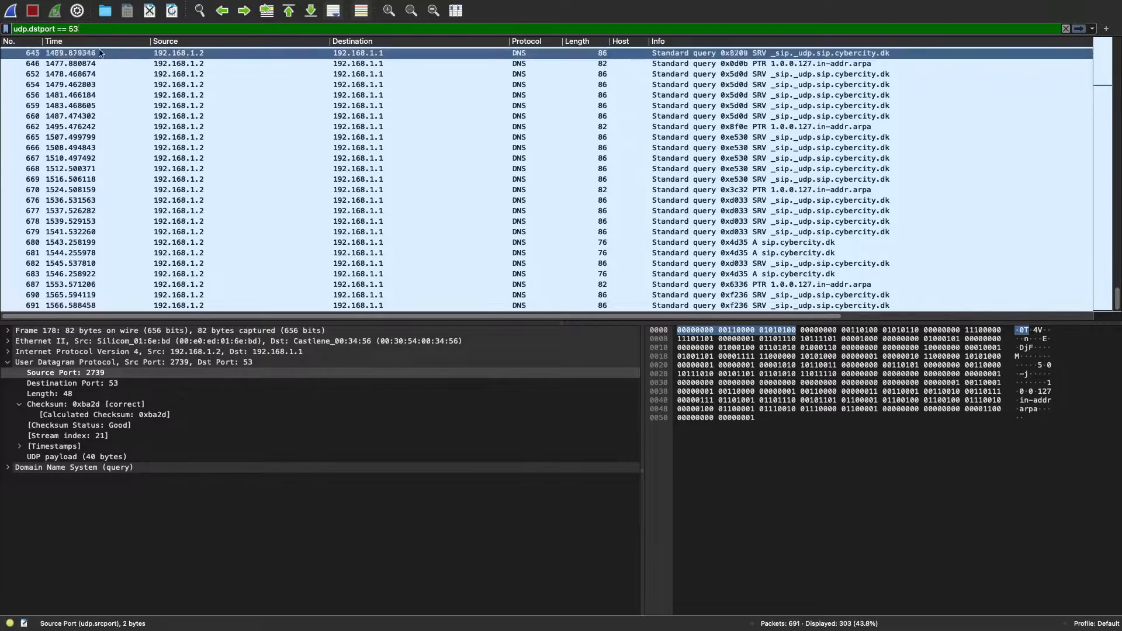
{"action": "left_click", "coordinate": [163, 86]}
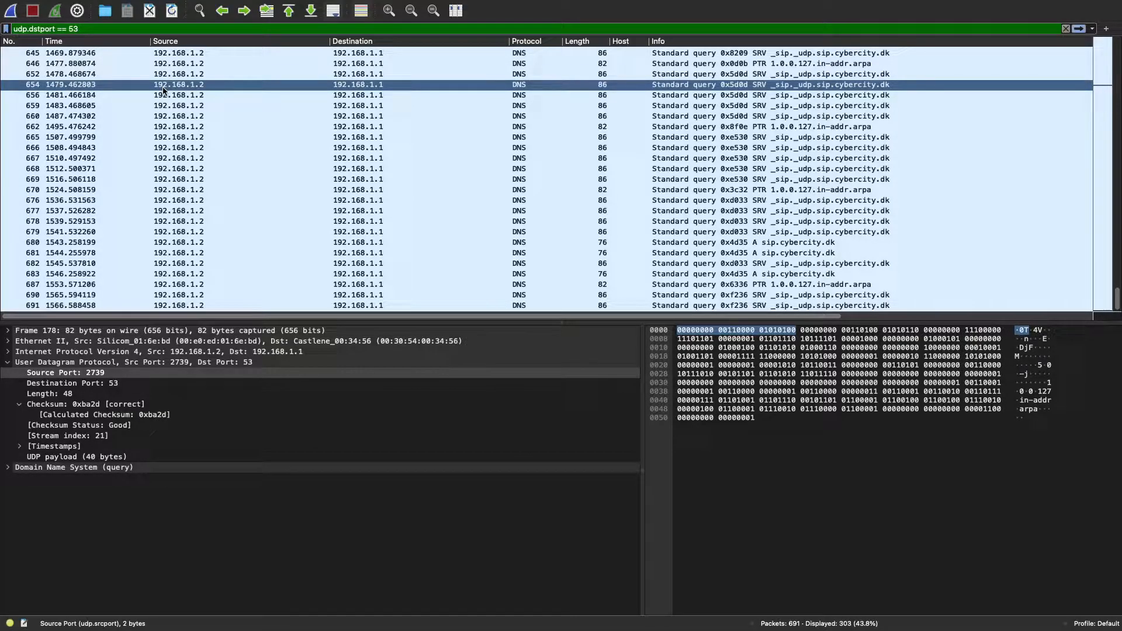
{"action": "key", "text": "ctrl+slash"}
{"action": "key", "text": "BackSpace"}
{"action": "key", "text": "BackSpace"}
{"action": "key", "text": "BackSpace"}
{"action": "key", "text": "BackSpace"}
{"action": "key", "text": "BackSpace"}
{"action": "key", "text": "BackSpace"}
{"action": "key", "text": "BackSpace"}
{"action": "key", "text": "BackSpace"}
{"action": "key", "text": "BackSpace"}
{"action": "key", "text": "BackSpace"}
{"action": "key", "text": "BackSpace"}
{"action": "key", "text": "BackSpace"}
{"action": "key", "text": "BackSpace"}
{"action": "key", "text": "BackSpace"}
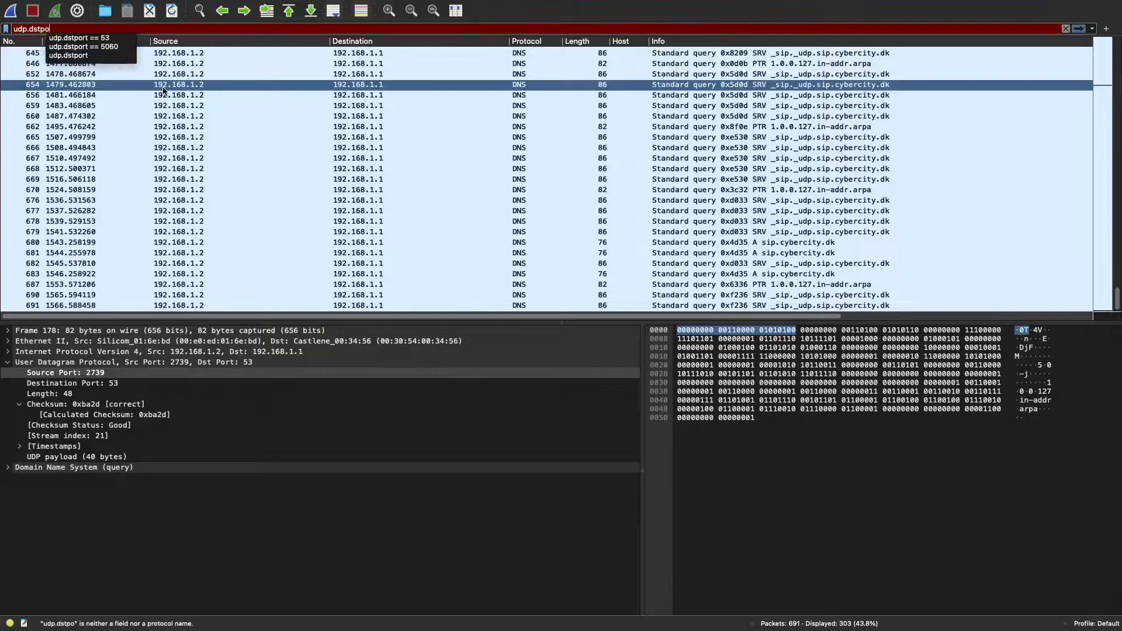
{"action": "key", "text": "BackSpace"}
{"action": "key", "text": "BackSpace"}
{"action": "key", "text": "BackSpace"}
{"action": "type", "text": "fra"}
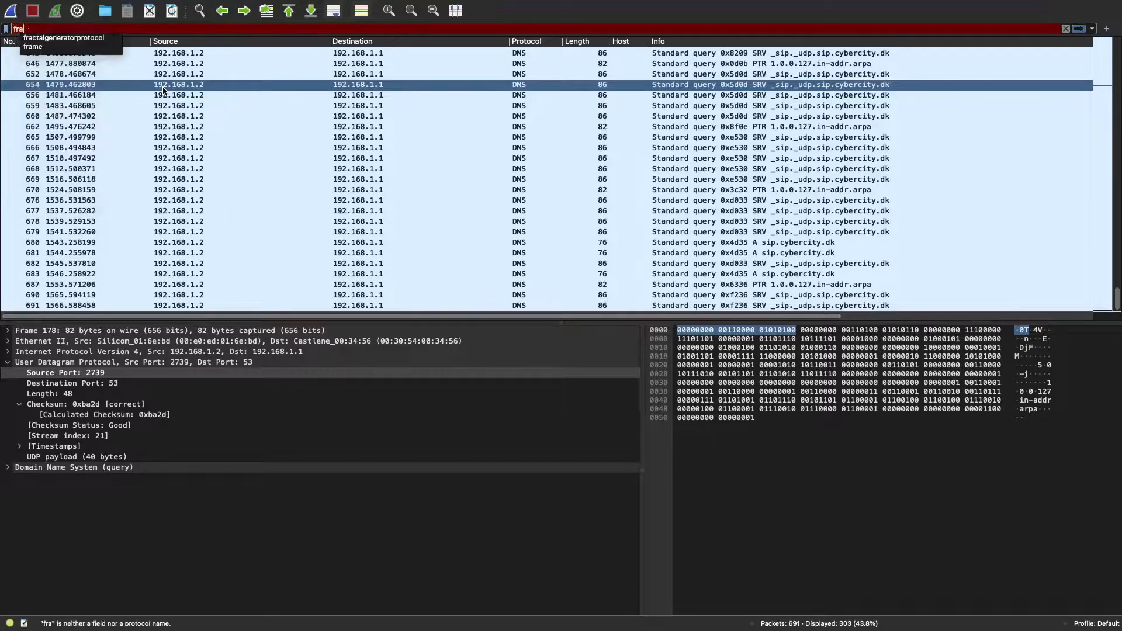
{"action": "type", "text": "me.number ="}
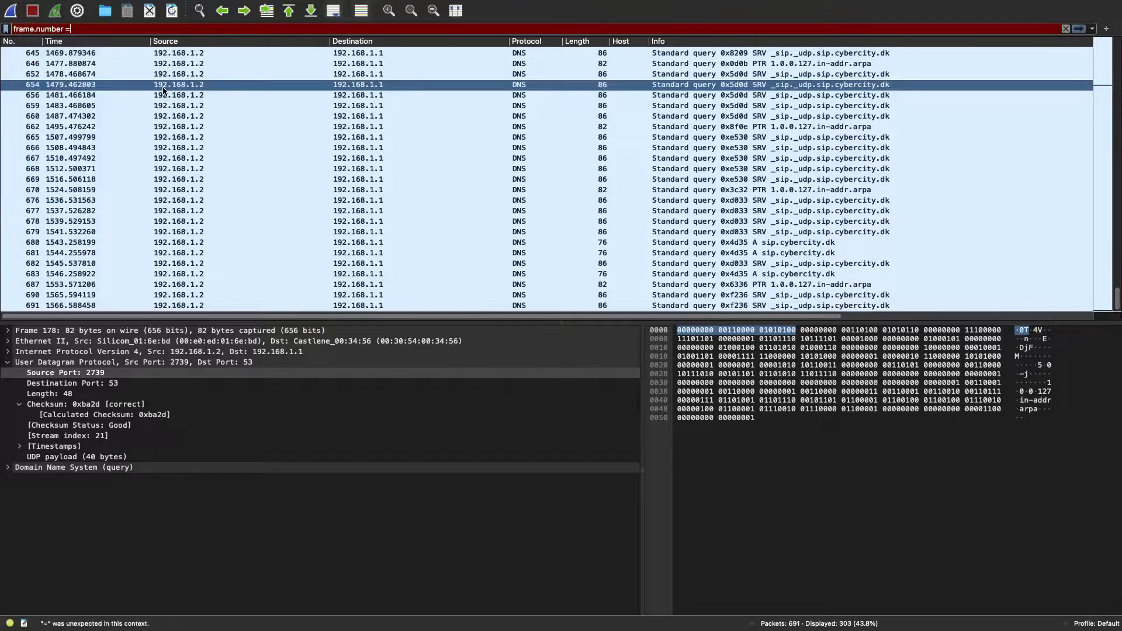
Try to write a frame range as frame.number => 5 && frame.number <= 15 in the display filter.
{"action": "type", "text": "= 5"}
{"action": "type", "text": " &&"}
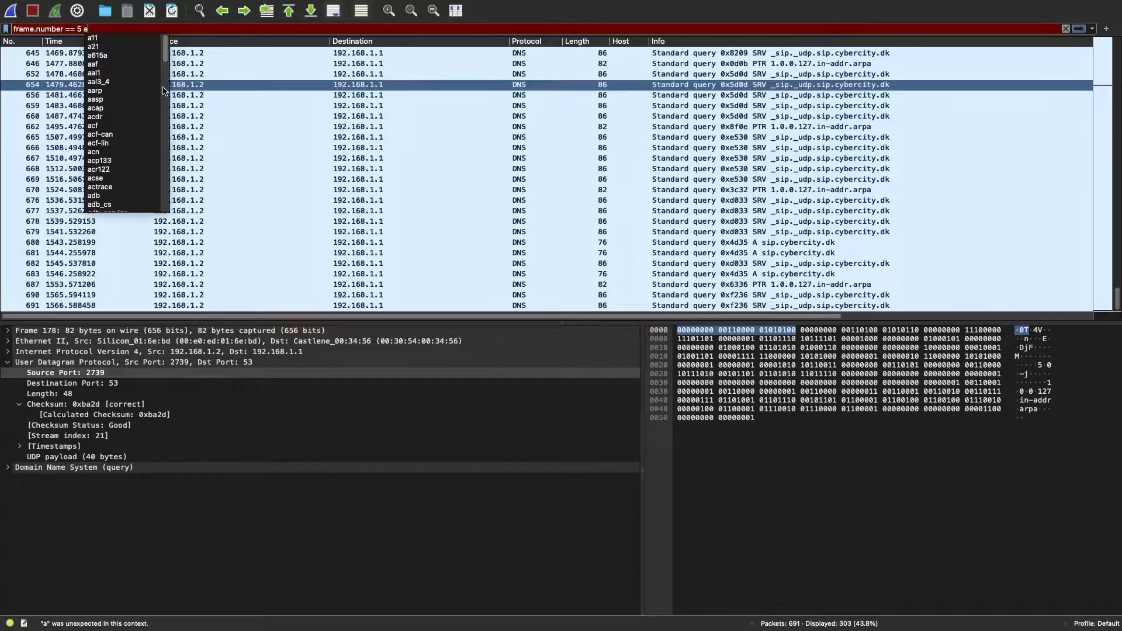
{"action": "key", "text": "BackSpace"}
{"action": "key", "text": "BackSpace"}
{"action": "key", "text": "BackSpace"}
{"action": "key", "text": "BackSpace"}
{"action": "key", "text": "BackSpace"}
{"action": "key", "text": "BackSpace"}
{"action": "type", "text": ">"}
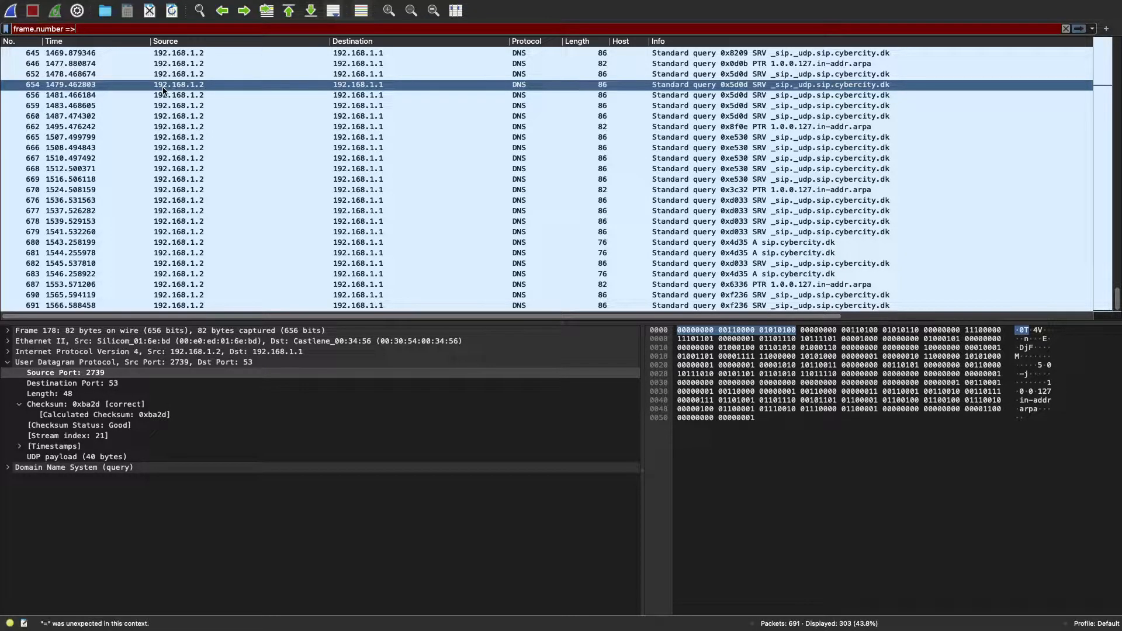
{"action": "type", "text": " 5 an"}
{"action": "left_click", "coordinate": [162, 89]}
{"action": "key", "text": "BackSpace"}
{"action": "key", "text": "BackSpace"}
{"action": "type", "text": "&& frame.numb"}
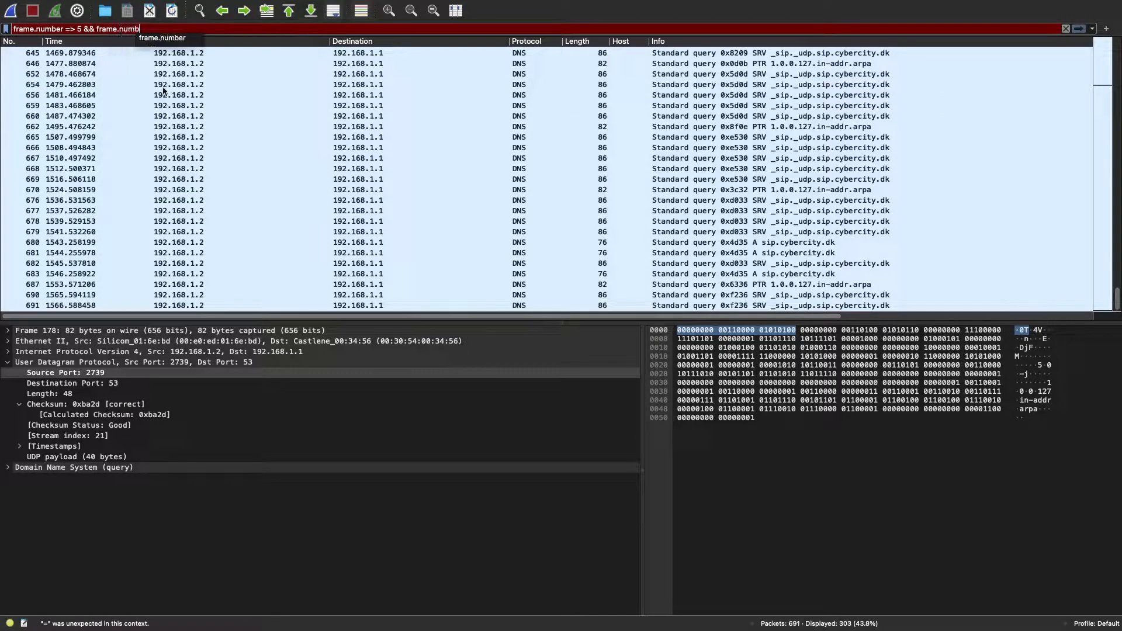
{"action": "type", "text": "er <"}
{"action": "type", "text": "= 10"}
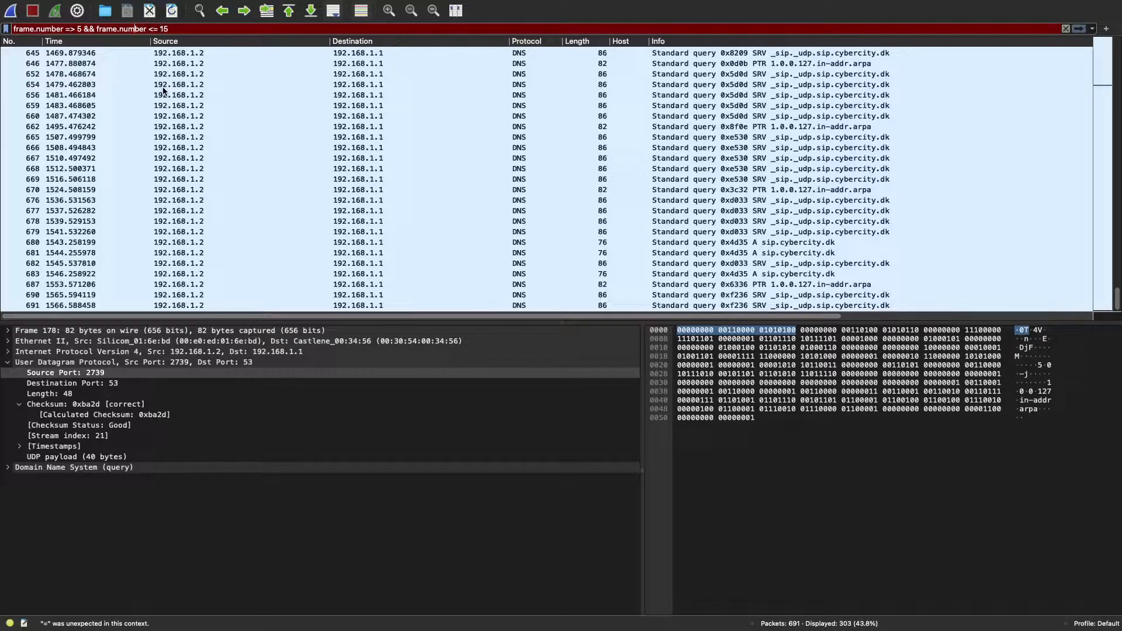
{"action": "key", "text": "BackSpace"}
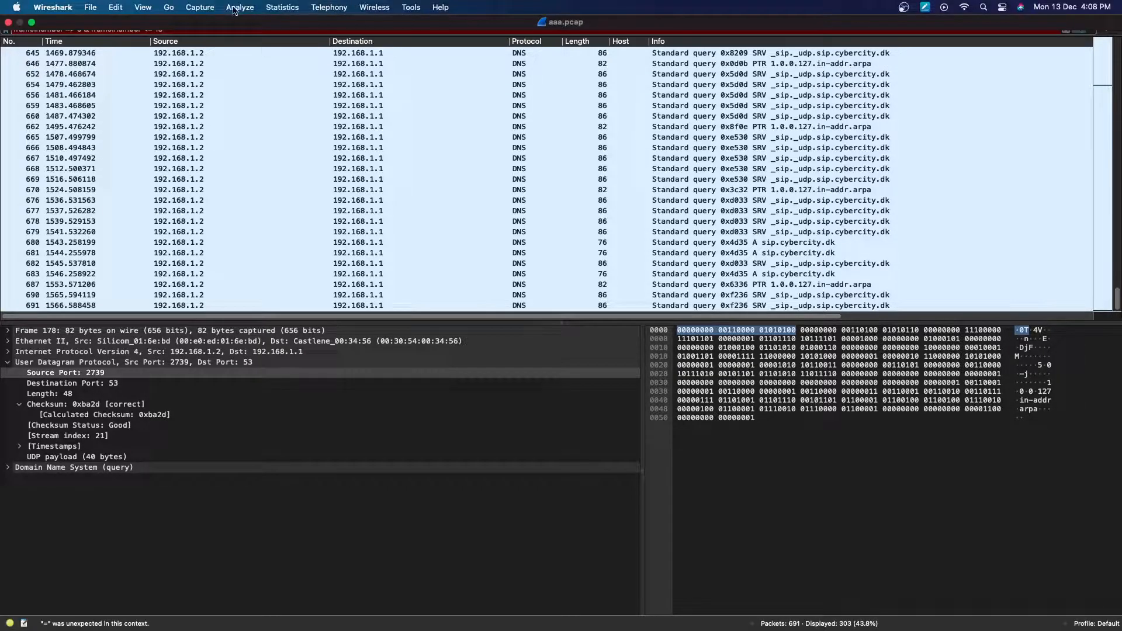
Check the relation operators offered in the Display Filter Expression dialog and close it without inserting anything.
{"action": "left_click", "coordinate": [237, 7]}
{"action": "left_click", "coordinate": [255, 51]}
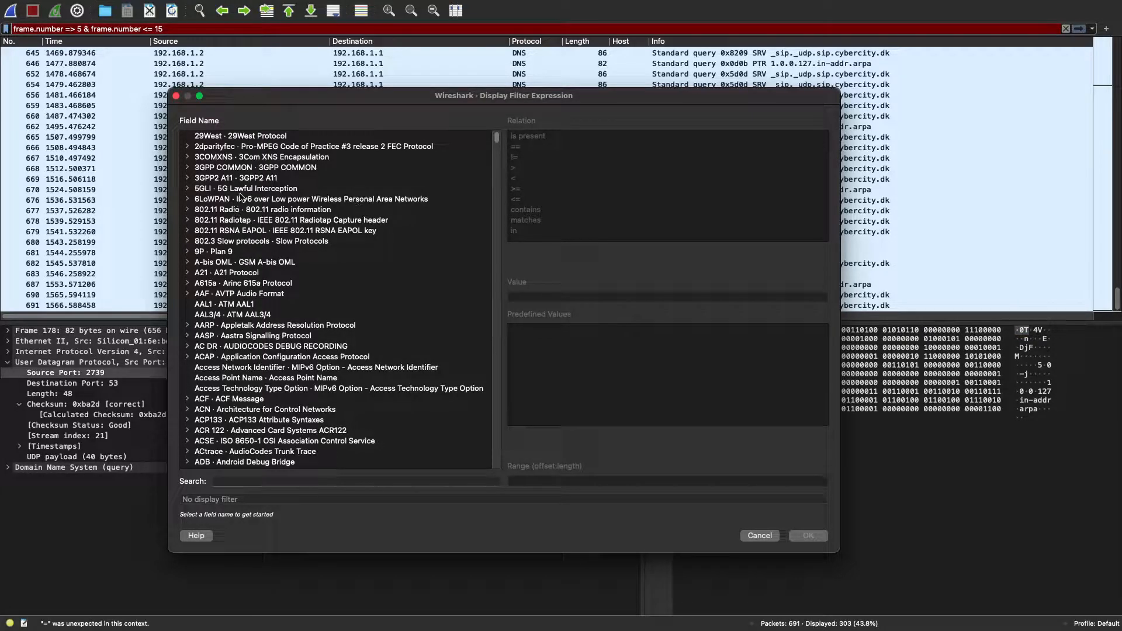
{"action": "left_click", "coordinate": [176, 96]}
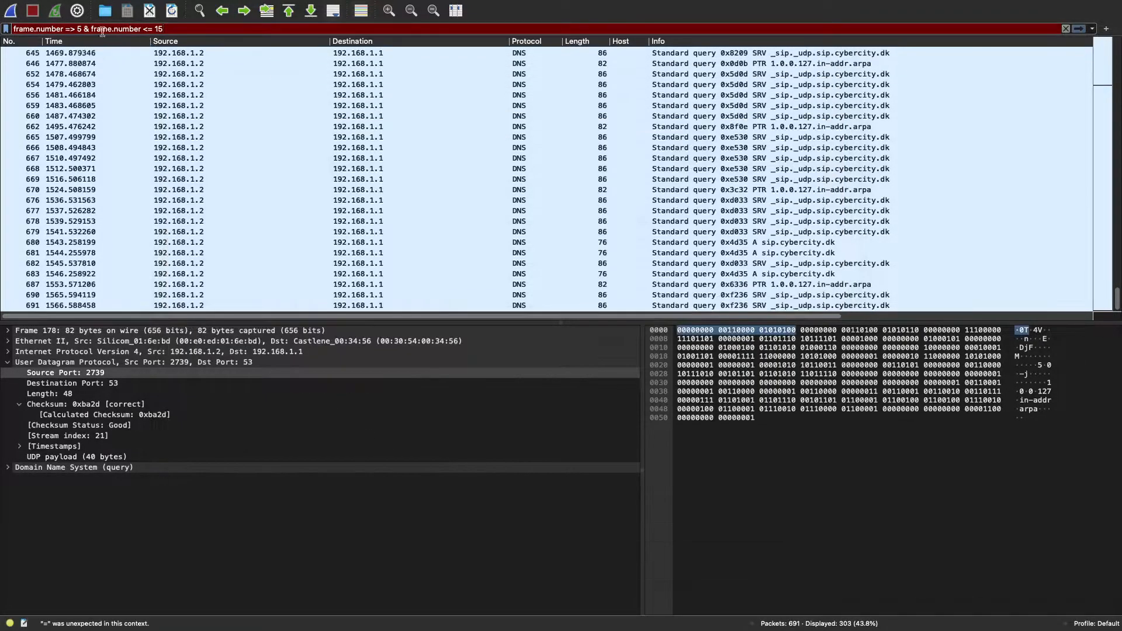
Remove everything after frame.number from the display filter expression.
{"action": "left_click_drag", "start_coordinate": [200, 29], "coordinate": [80, 27]}
{"action": "key", "text": "BackSpace"}
{"action": "key", "text": "BackSpace"}
{"action": "key", "text": "BackSpace"}
{"action": "key", "text": "BackSpace"}
{"action": "key", "text": "BackSpace"}
{"action": "key", "text": "BackSpace"}
{"action": "key", "text": "BackSpace"}
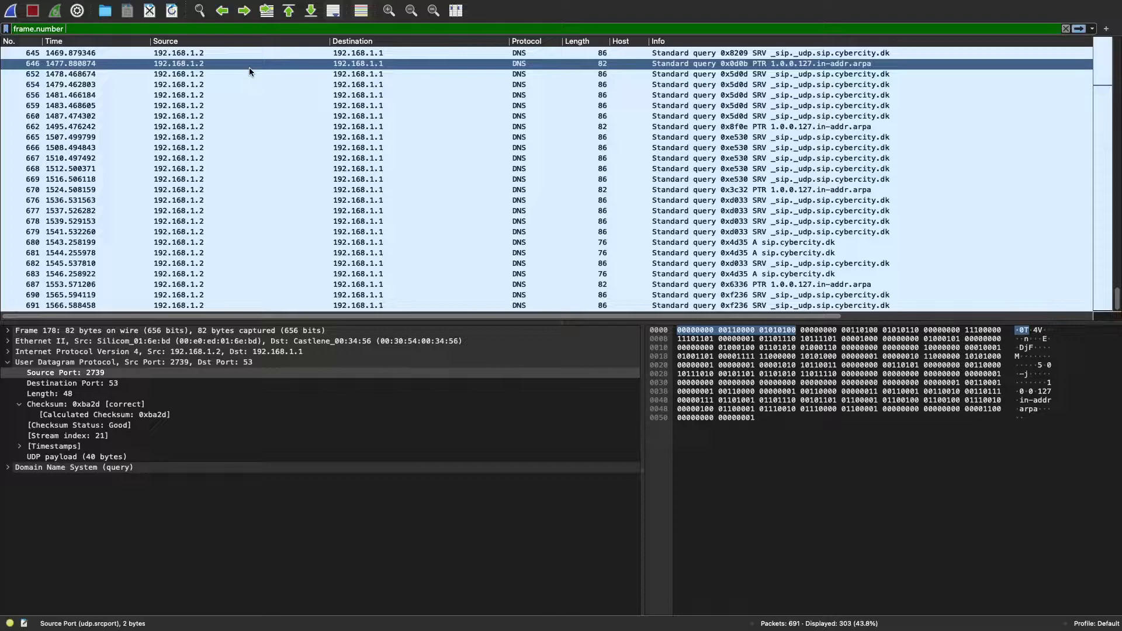
Try different comparison operators after frame.number, including >= with the value 15.
{"action": "type", "text": "=>"}
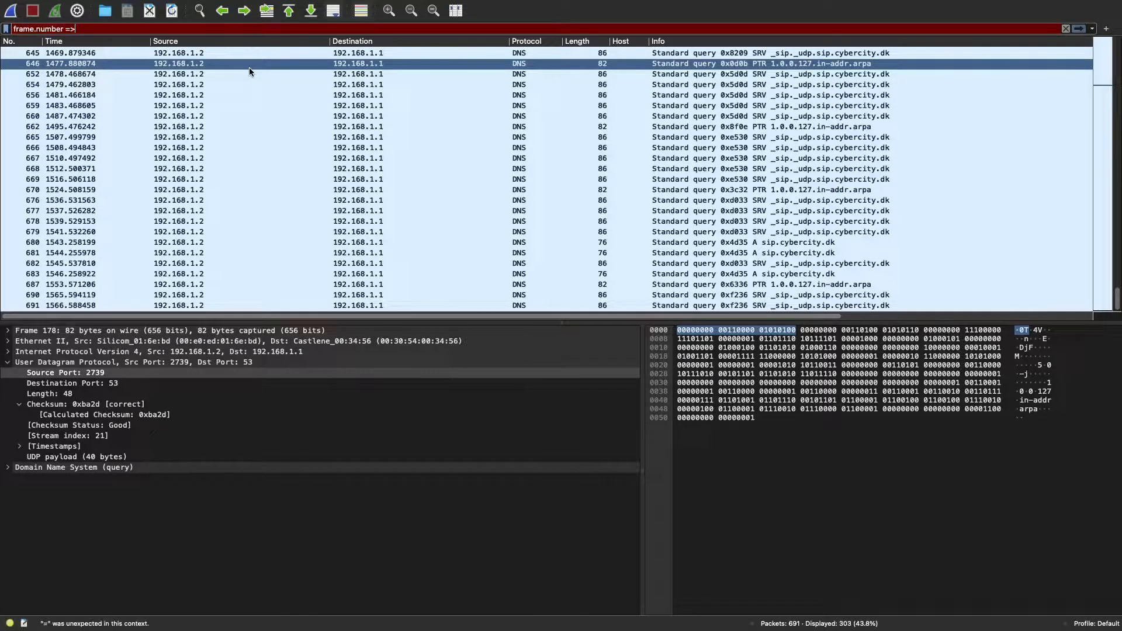
{"action": "key", "text": "BackSpace"}
{"action": "key", "text": "BackSpace"}
{"action": "type", "text": ">= 15"}
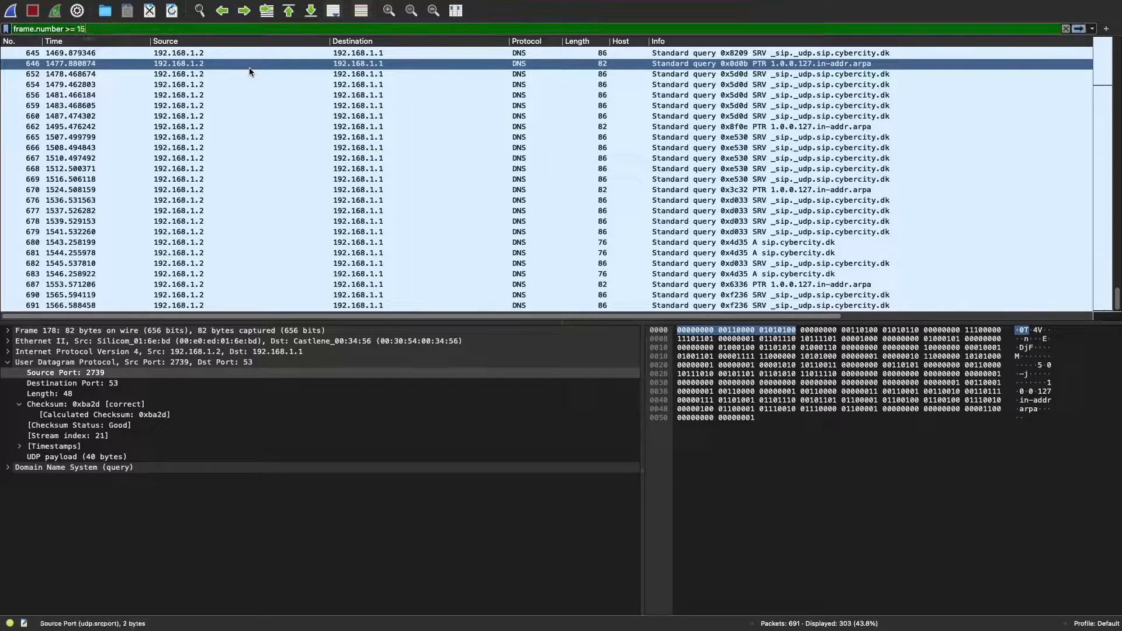
{"action": "key", "text": "BackSpace"}
{"action": "key", "text": "BackSpace"}
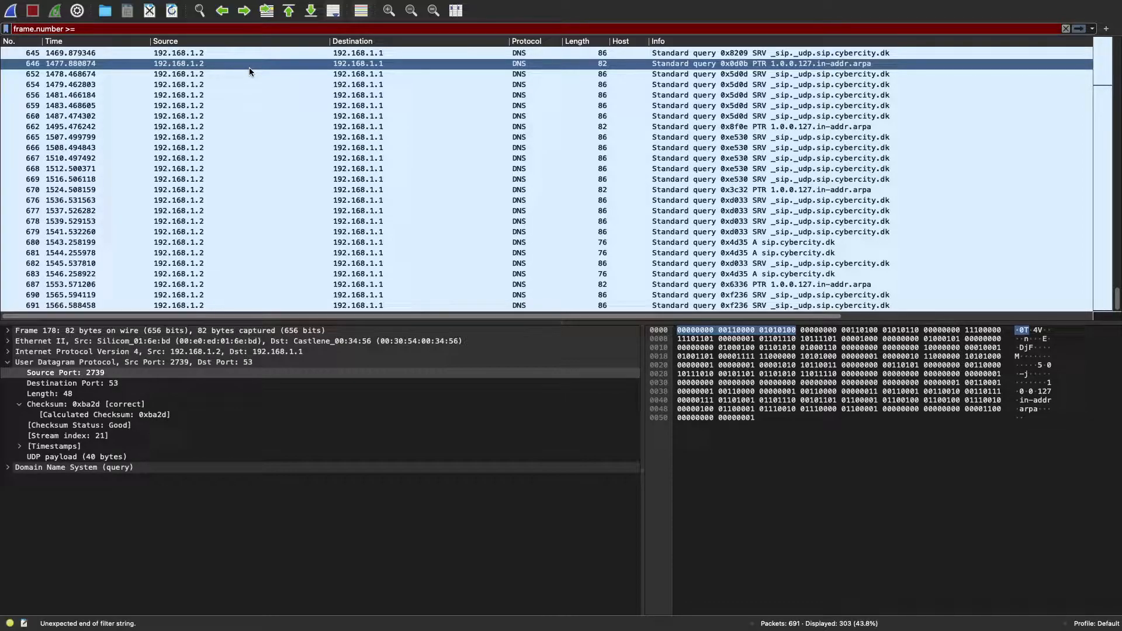
{"action": "key", "text": "BackSpace"}
{"action": "key", "text": "BackSpace"}
{"action": "key", "text": "BackSpace"}
{"action": "type", "text": "="}
{"action": "key", "text": "BackSpace"}
{"action": "type", "text": ">"}
{"action": "key", "text": "BackSpace"}
{"action": "type", "text": "="}
{"action": "key", "text": "BackSpace"}
Complete the display filter as frame.number >= 5 && frame.number <= 15 and apply it.
{"action": "type", "text": ">= 5 a"}
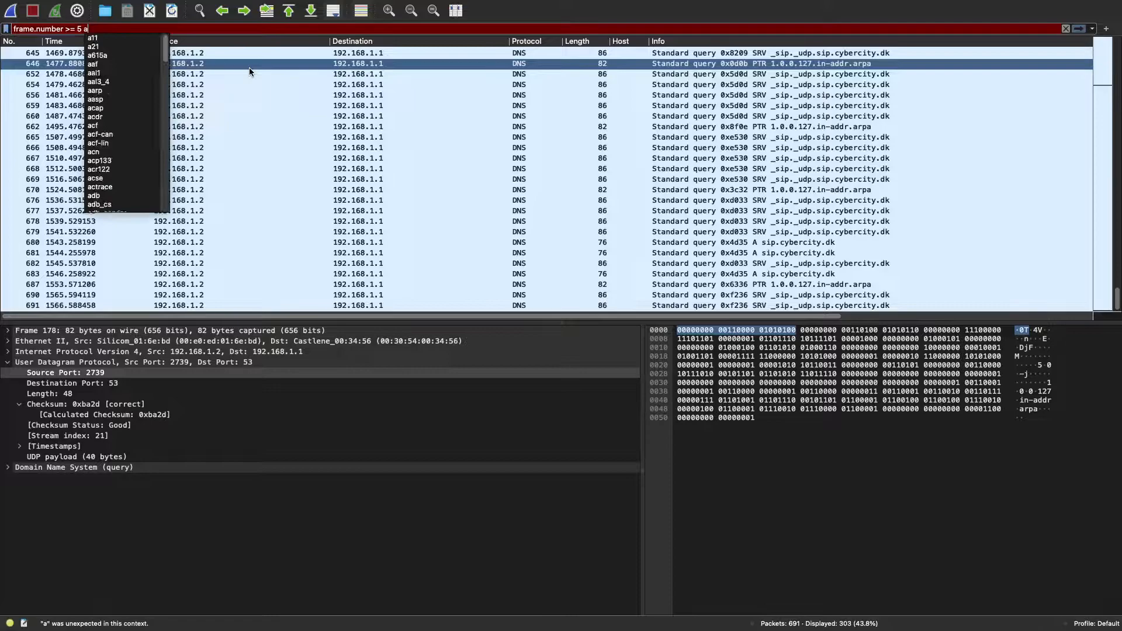
{"action": "key", "text": "BackSpace"}
{"action": "type", "text": "&&"}
{"action": "type", "text": " frame.numb"}
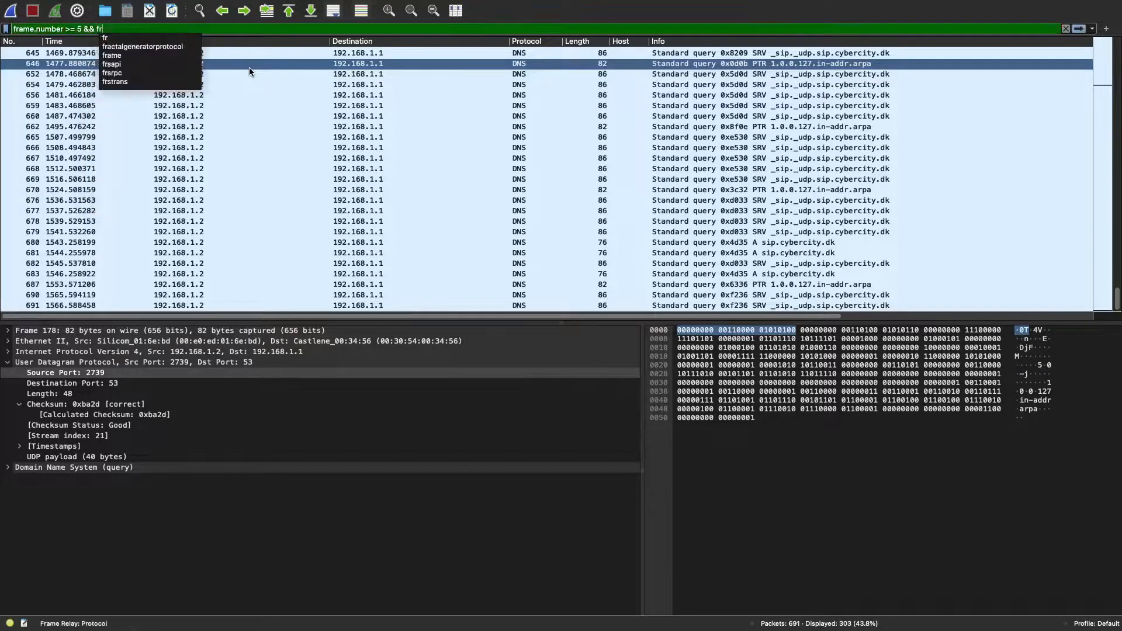
{"action": "type", "text": "er "}
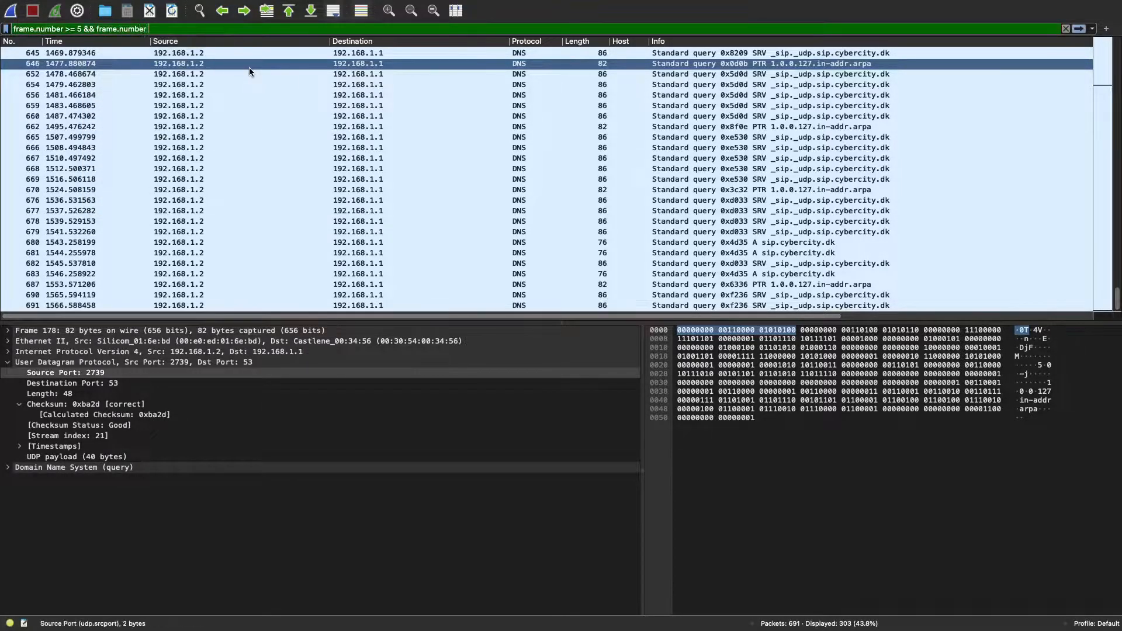
{"action": "type", "text": "<= 15"}
{"action": "key", "text": "Return"}
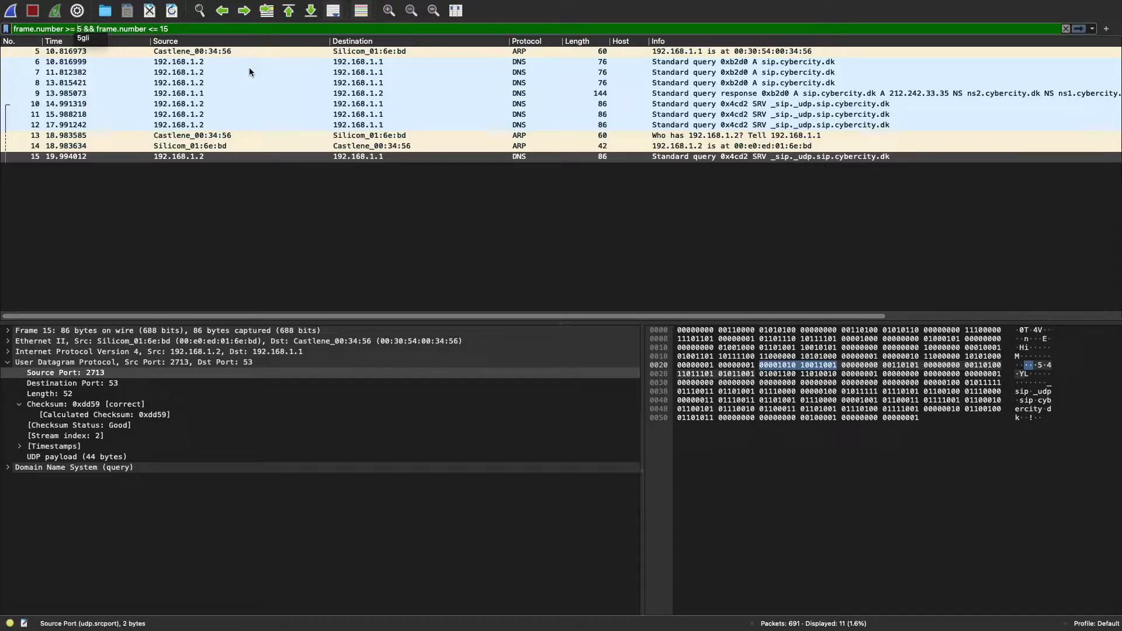
Replace the && operator between the two frame.number conditions with ||.
{"action": "key", "text": "BackSpace"}
{"action": "key", "text": "BackSpace"}
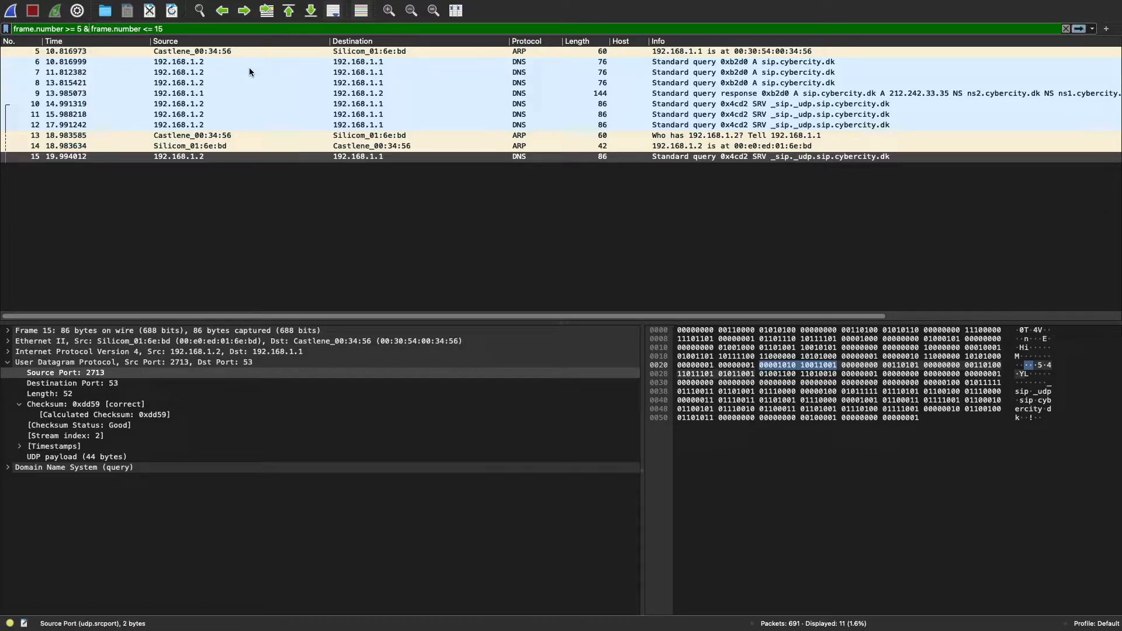
{"action": "type", "text": "||"}
{"action": "key", "text": "BackSpace"}
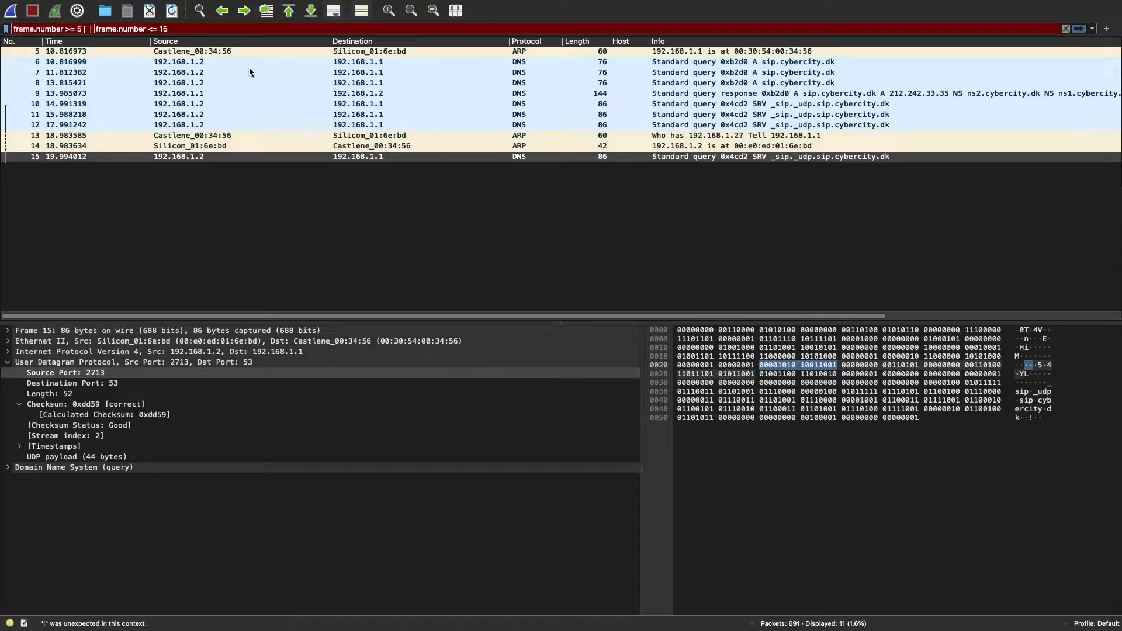
{"action": "key", "text": "Right"}
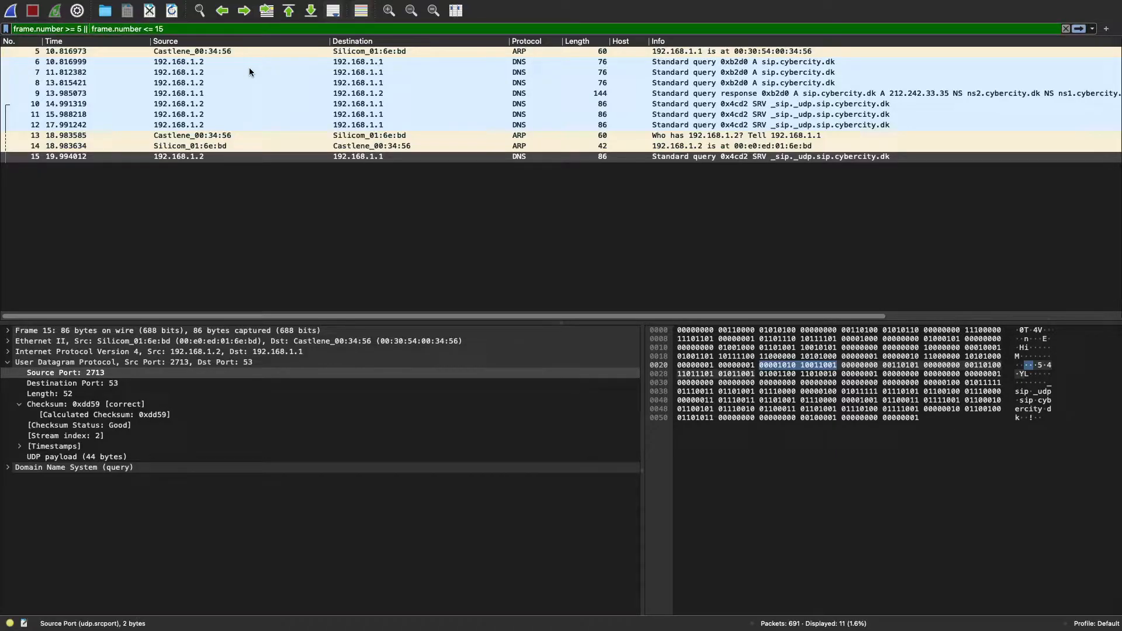
{"action": "key", "text": "Right"}
{"action": "key", "text": "Right"}
{"action": "key", "text": "Right"}
{"action": "key", "text": "Right"}
{"action": "key", "text": "Right"}
Set the upper frame number limit in the display filter to 680 and apply the filter.
{"action": "key", "text": "BackSpace"}
{"action": "key", "text": "BackSpace"}
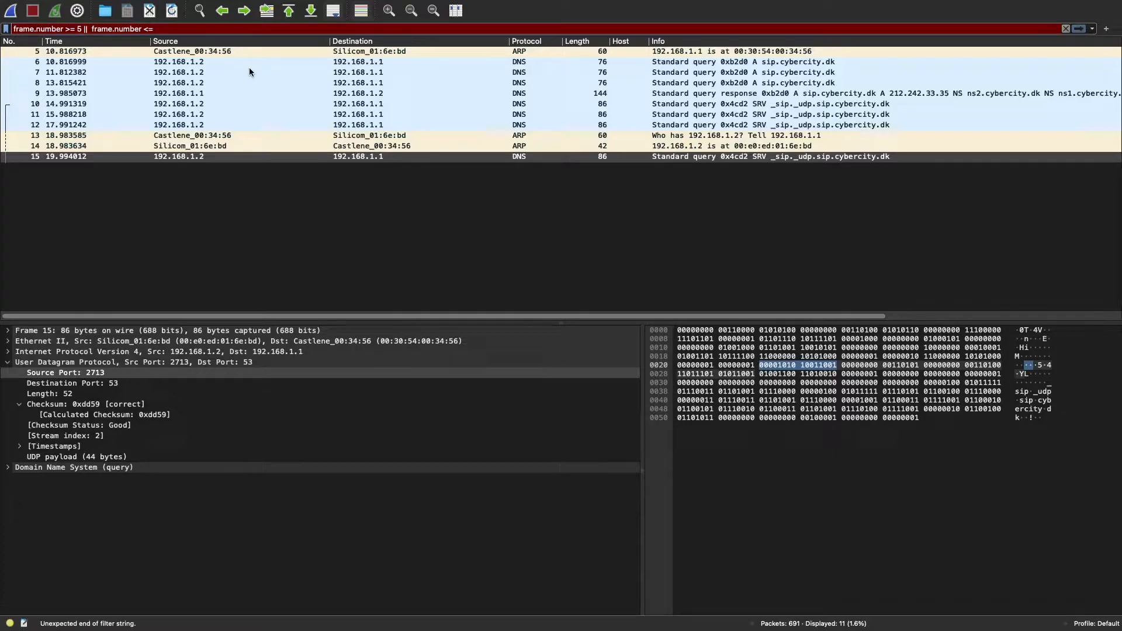
{"action": "type", "text": "6"}
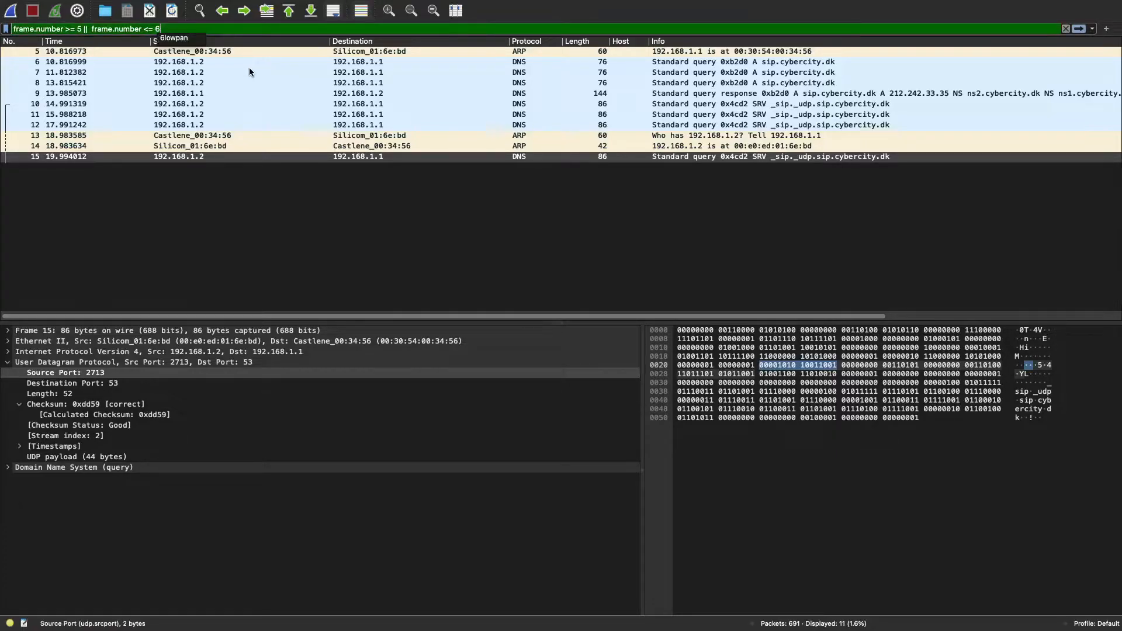
{"action": "type", "text": "80"}
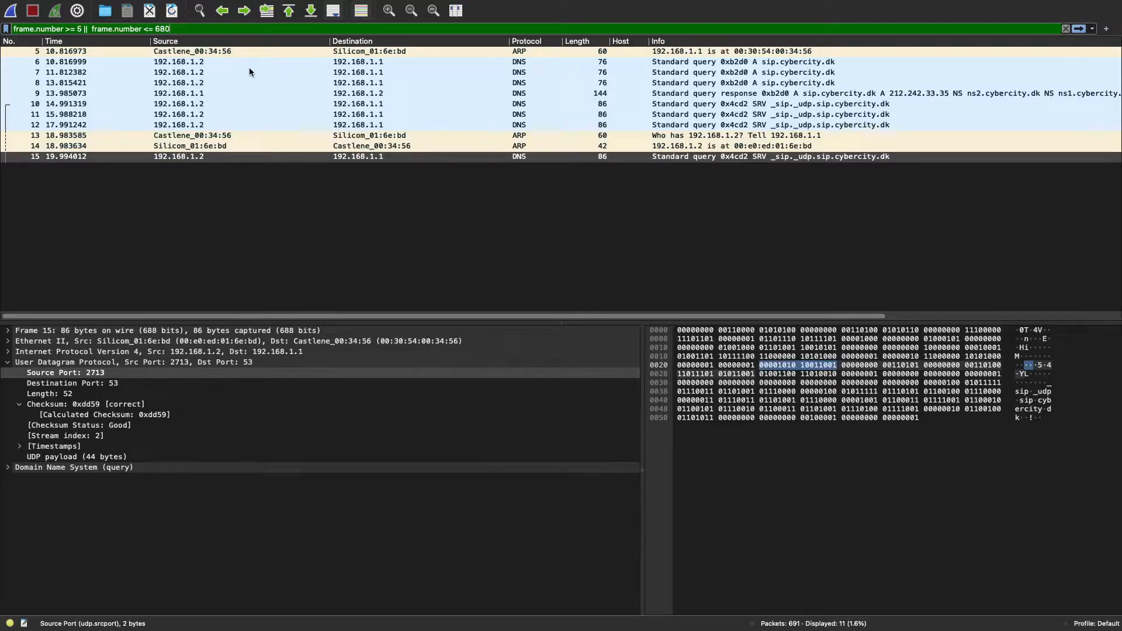
{"action": "key", "text": "Return"}
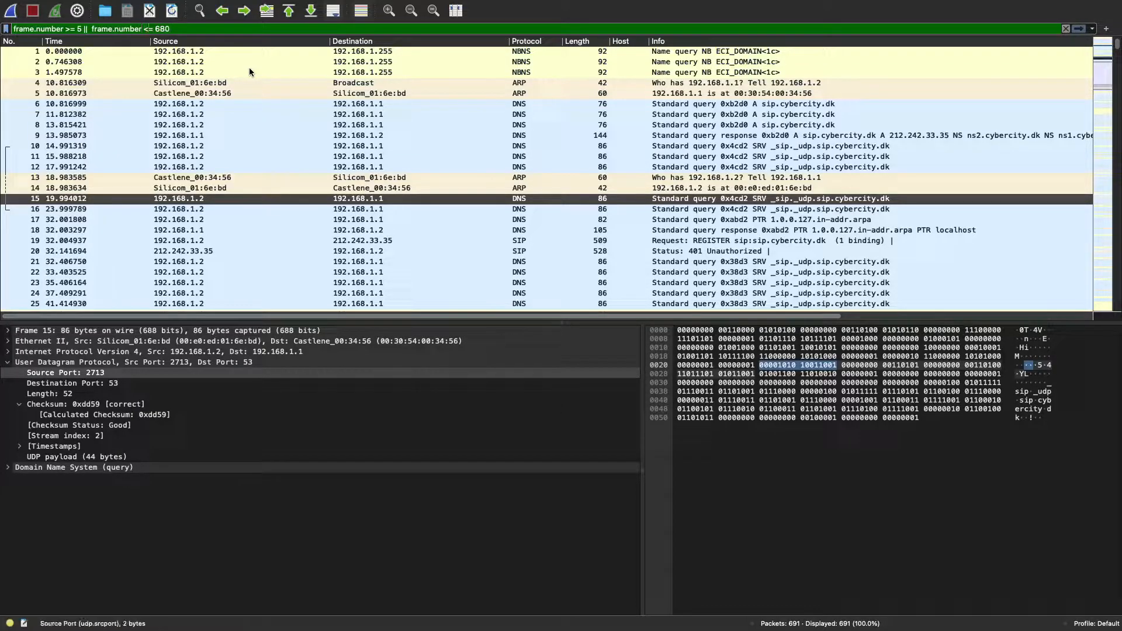
Change the display filter to frame.number >= 5 && frame.number <= 690 and apply it.
{"action": "key", "text": "BackSpace"}
{"action": "type", "text": "9"}
{"action": "key", "text": "BackSpace"}
{"action": "key", "text": "BackSpace"}
{"action": "type", "text": "&&"}
{"action": "key", "text": "Return"}
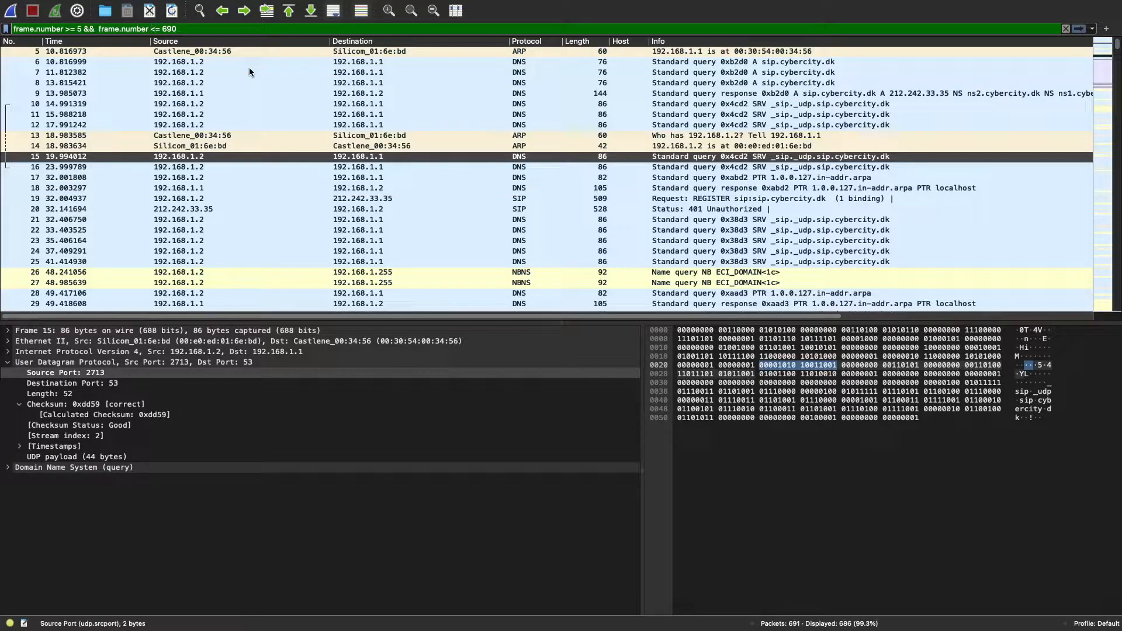
Change the second condition of the display filter to frame.number >= 690 and apply the filter.
{"action": "key", "text": "BackSpace"}
{"action": "type", "text": ">"}
{"action": "key", "text": "Return"}
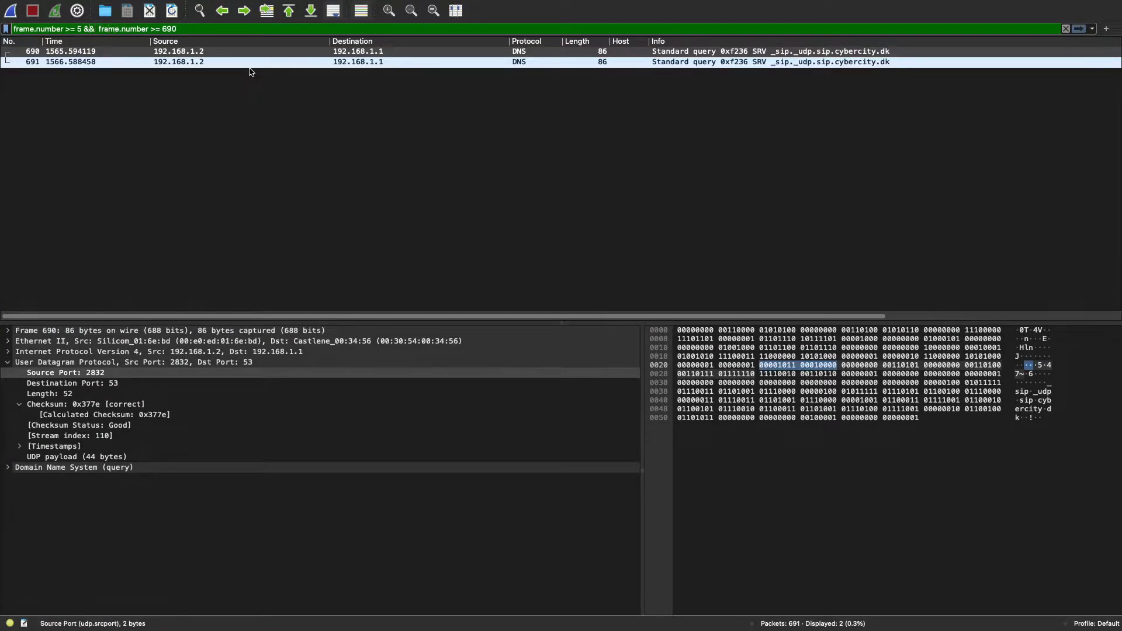
Join the two frame.number conditions with || instead of && and apply the filter.
{"action": "key", "text": "BackSpace"}
{"action": "key", "text": "BackSpace"}
{"action": "type", "text": "|"}
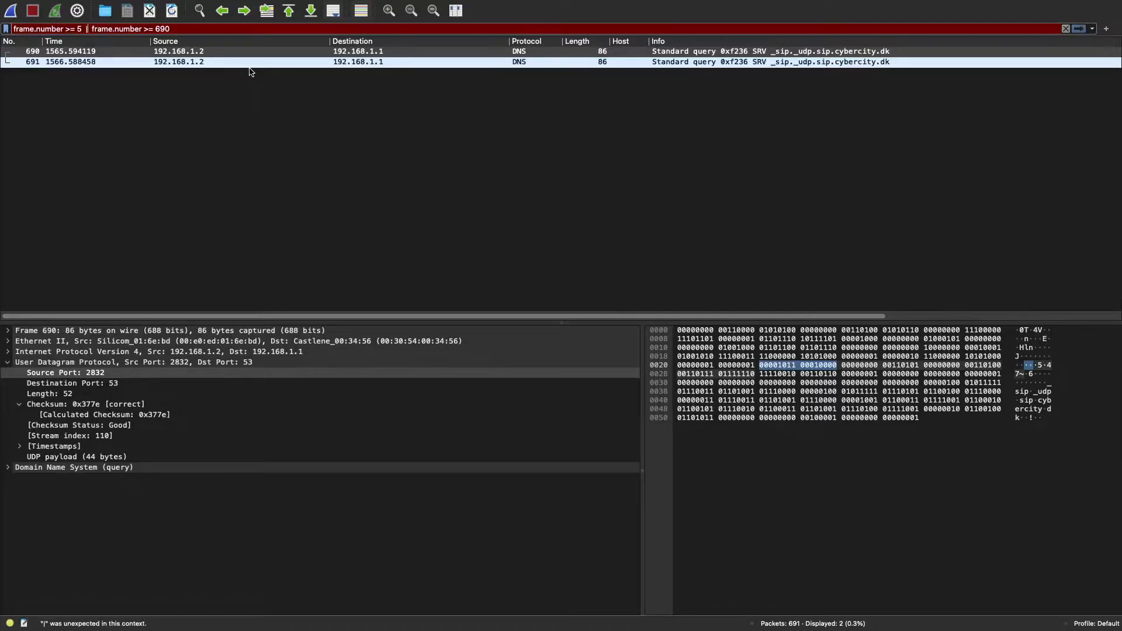
{"action": "type", "text": "|"}
{"action": "key", "text": "Return"}
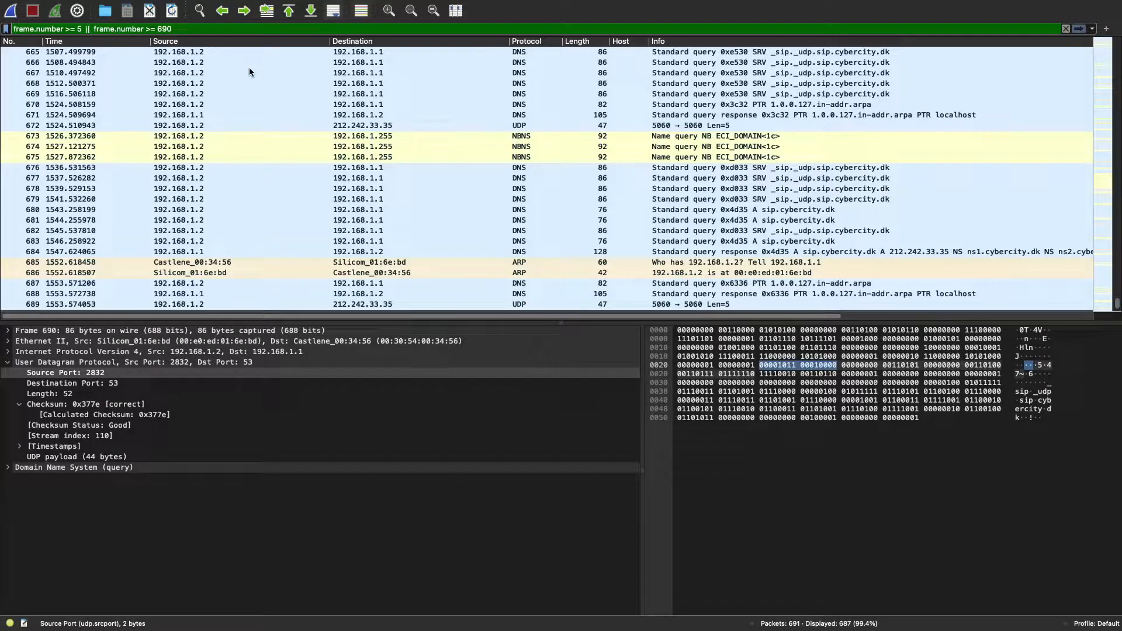
Change the first condition of the display filter to frame.number <= 5 and apply the filter.
{"action": "key", "text": "BackSpace"}
{"action": "type", "text": "<"}
{"action": "key", "text": "Return"}
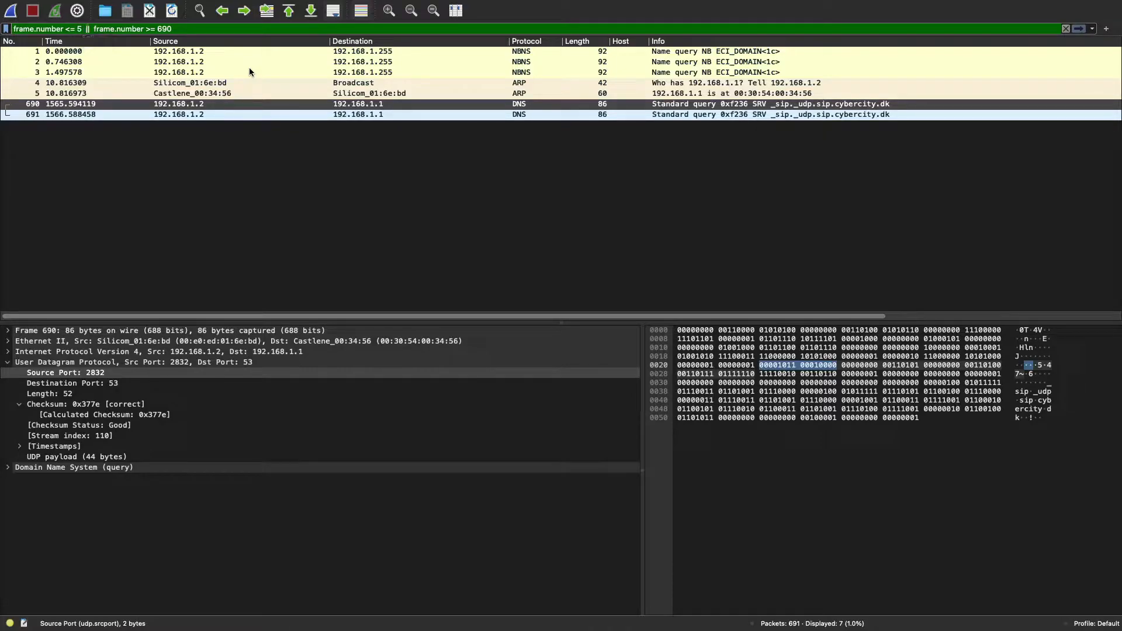
Try the display filter frame.number <= 5 && frame.number >= 690.
{"action": "key", "text": "BackSpace"}
{"action": "key", "text": "BackSpace"}
{"action": "type", "text": "&&"}
{"action": "key", "text": "Return"}
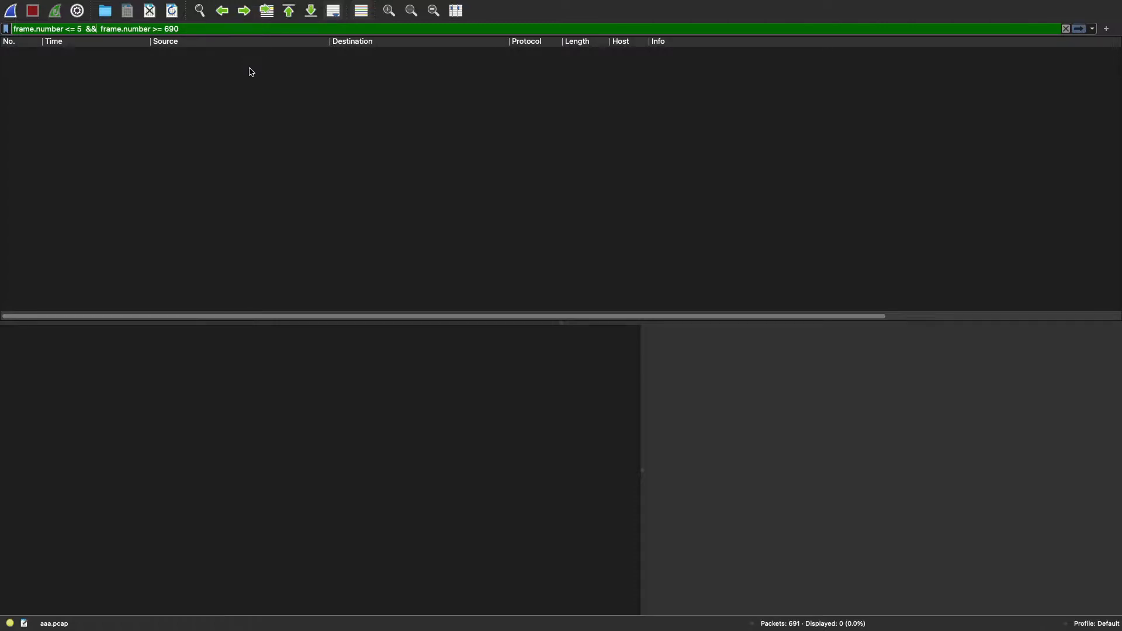
Restore the || operator so the applied display filter reads frame.number <= 5 || frame.number >= 690.
{"action": "type", "text": "||"}
{"action": "key", "text": "BackSpace"}
{"action": "key", "text": "BackSpace"}
{"action": "key", "text": "BackSpace"}
{"action": "key", "text": "BackSpace"}
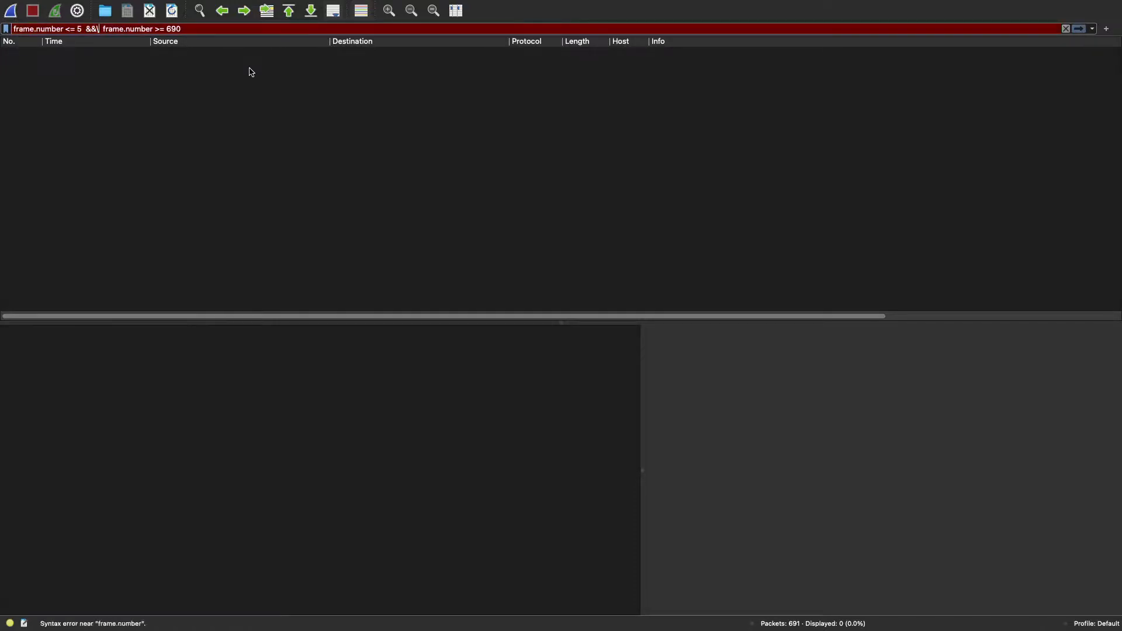
{"action": "type", "text": "||"}
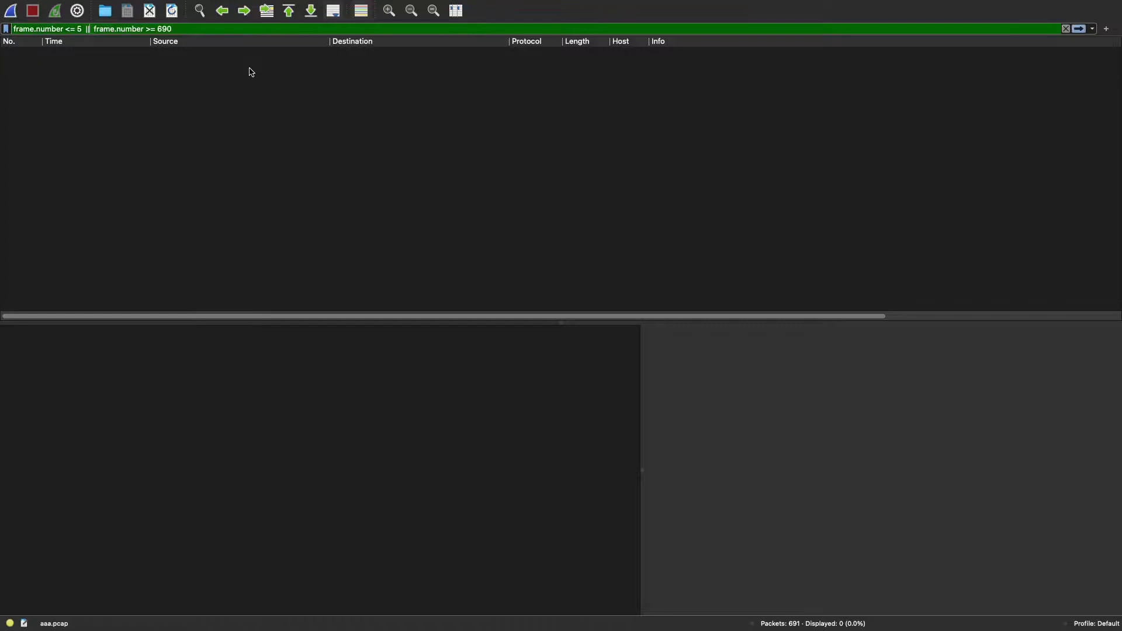
{"action": "key", "text": "Return"}
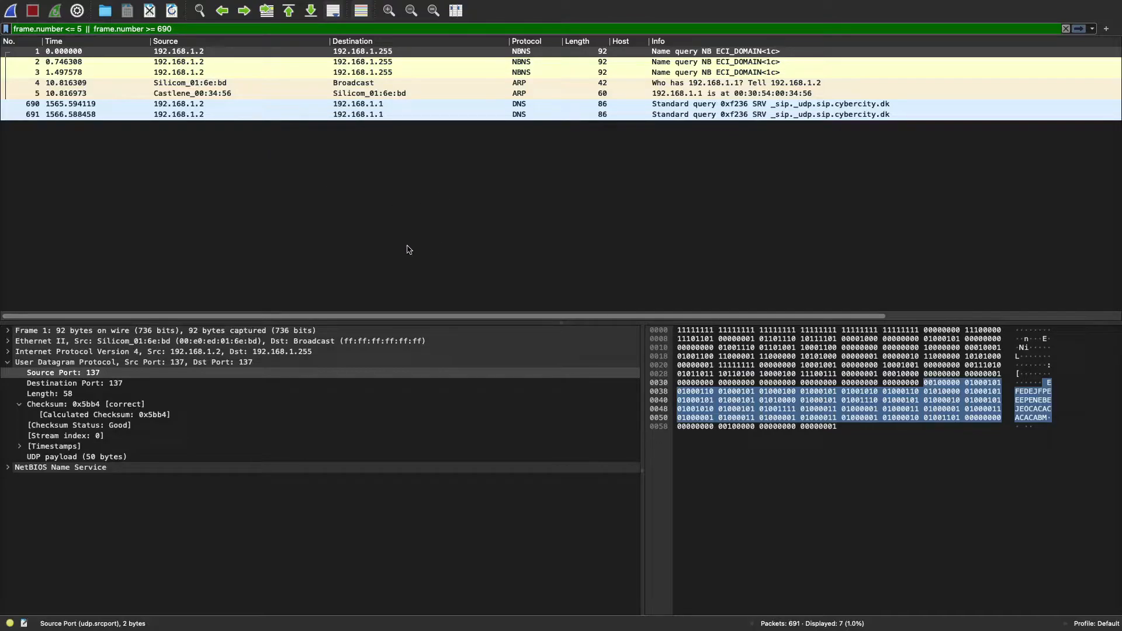
Add the UDP length of frame 1 (udp.length == 58) to the current display filter as an "or Selected" condition.
{"action": "left_click", "coordinate": [231, 52]}
{"action": "mouse_move", "coordinate": [233, 3]}
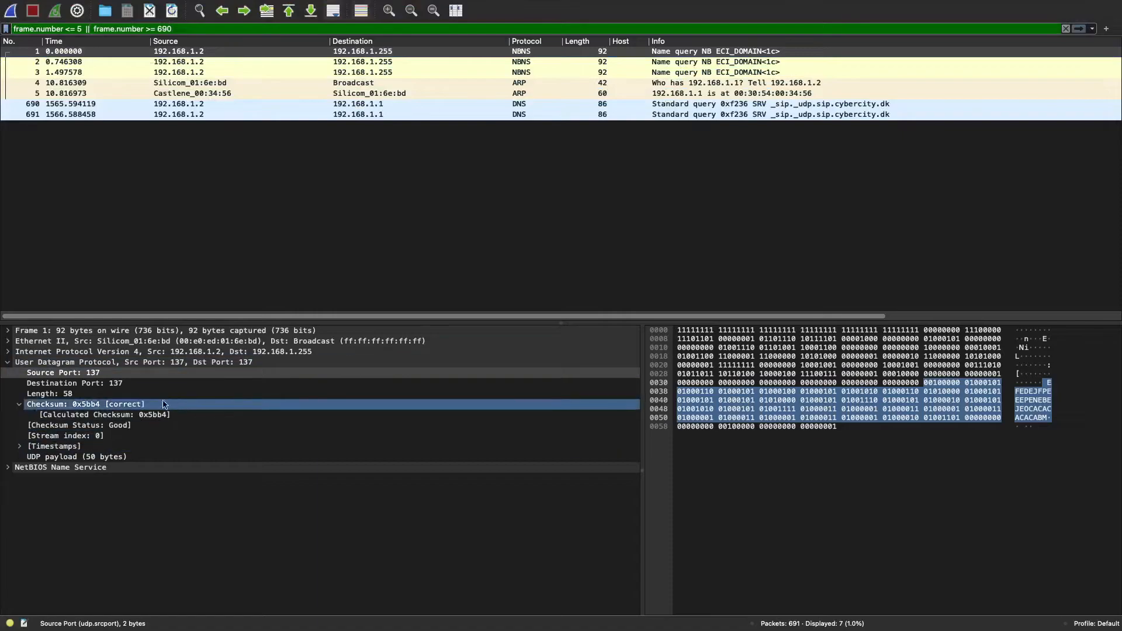
{"action": "left_click", "coordinate": [102, 395]}
{"action": "right_click", "coordinate": [102, 394]}
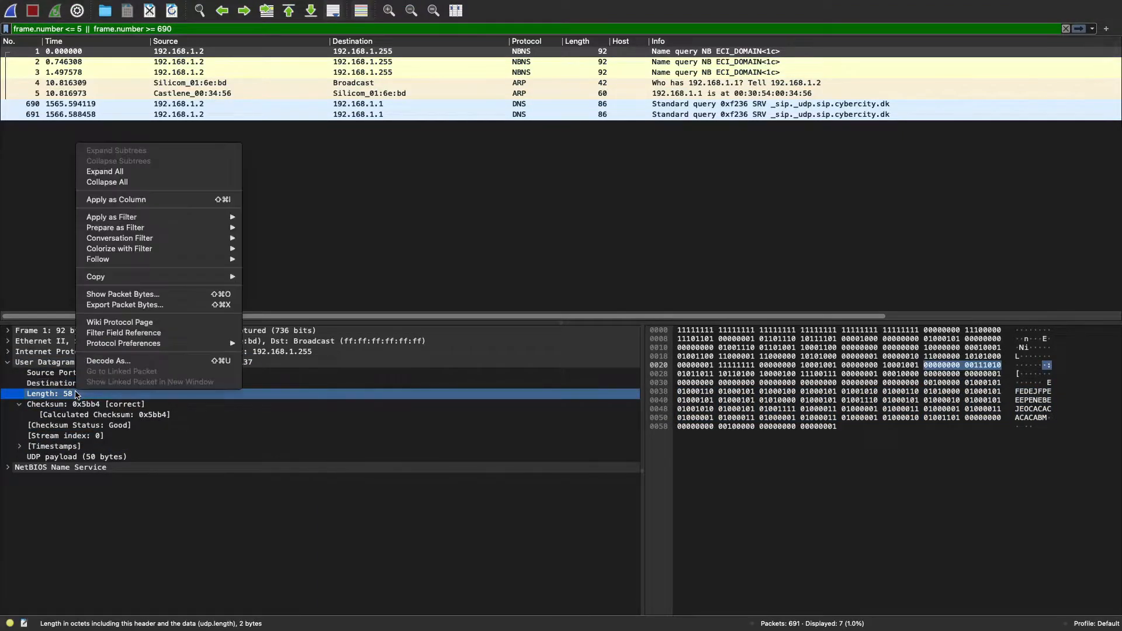
{"action": "mouse_move", "coordinate": [146, 251]}
{"action": "mouse_move", "coordinate": [149, 222]}
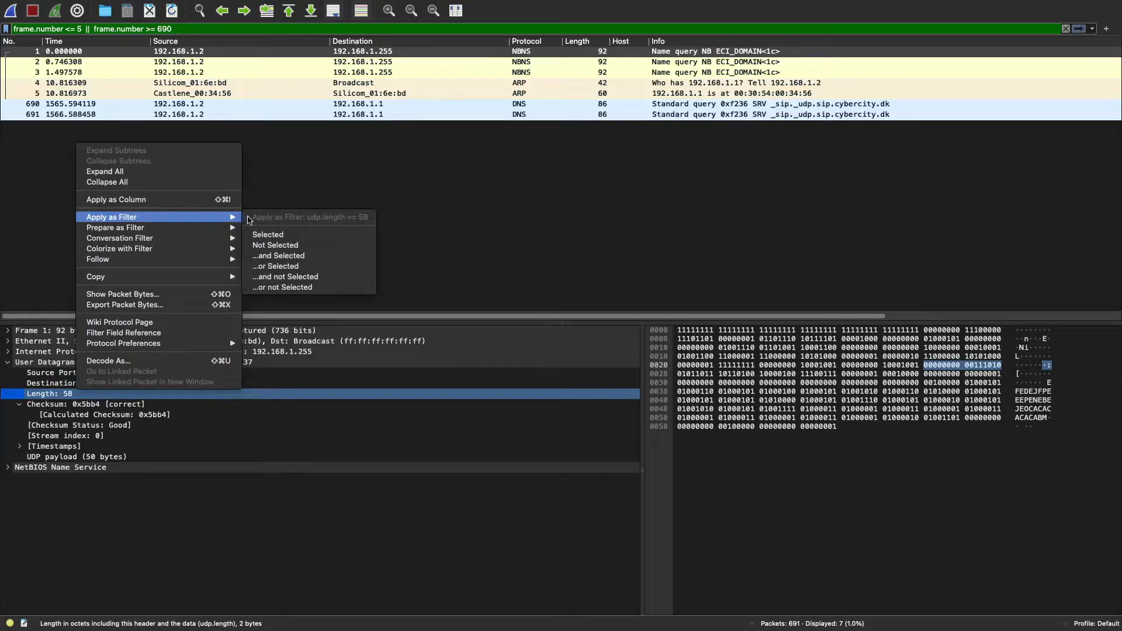
{"action": "left_click", "coordinate": [310, 267]}
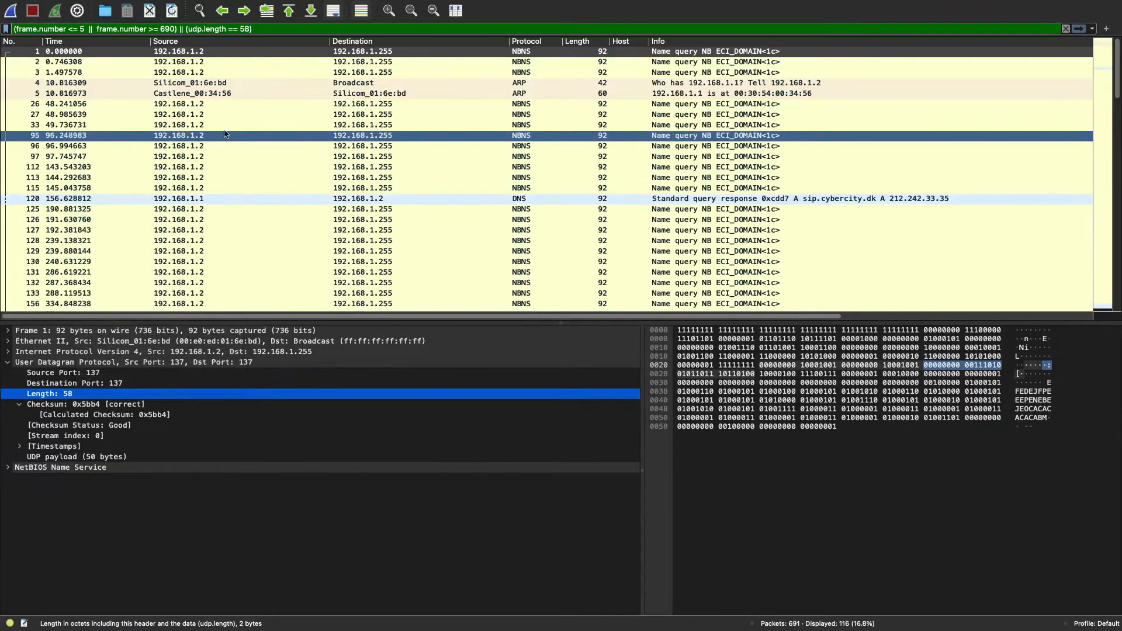
{"action": "left_click", "coordinate": [183, 28]}
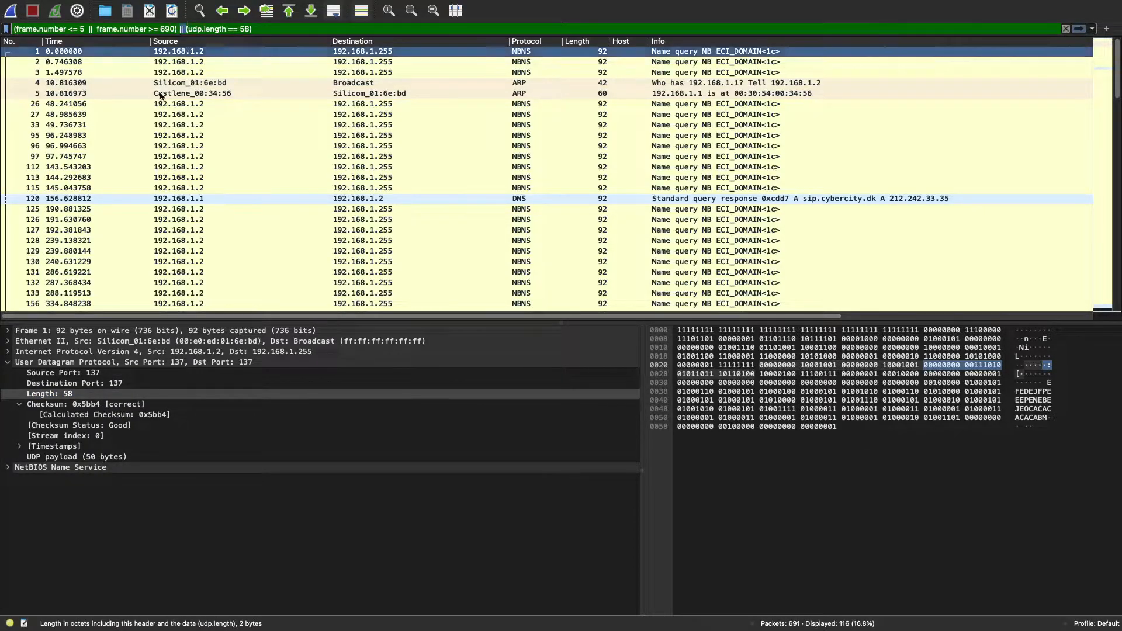
Extend the display filter with the same UDP length field as an "and not Selected" condition, giving && !(udp.length == 58).
{"action": "right_click", "coordinate": [87, 394]}
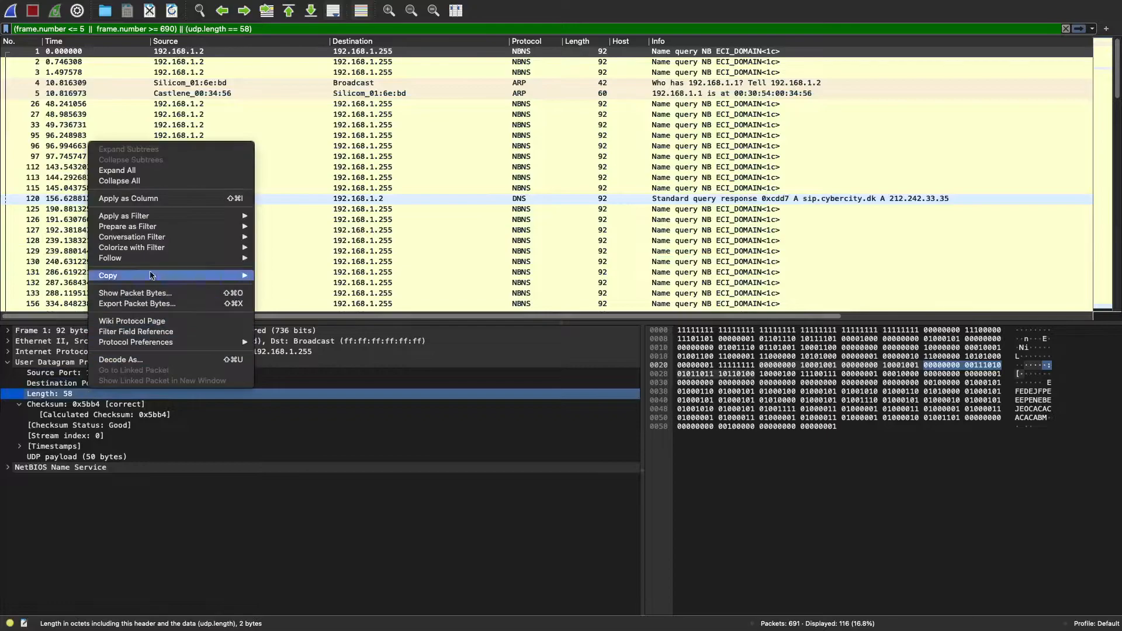
{"action": "mouse_move", "coordinate": [165, 216]}
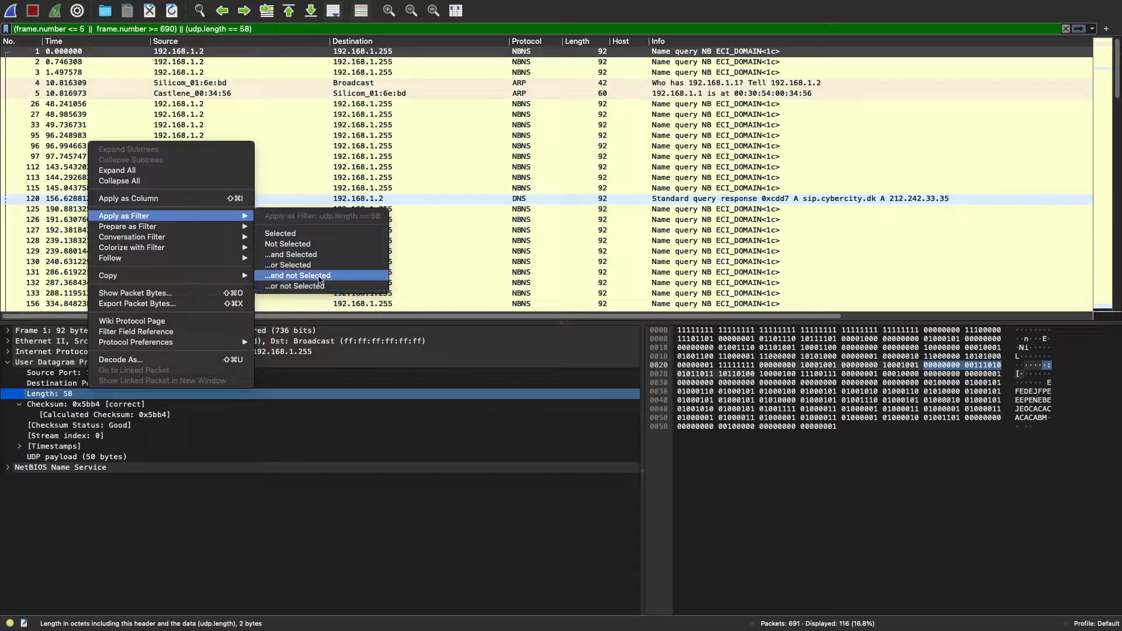
{"action": "left_click", "coordinate": [298, 275]}
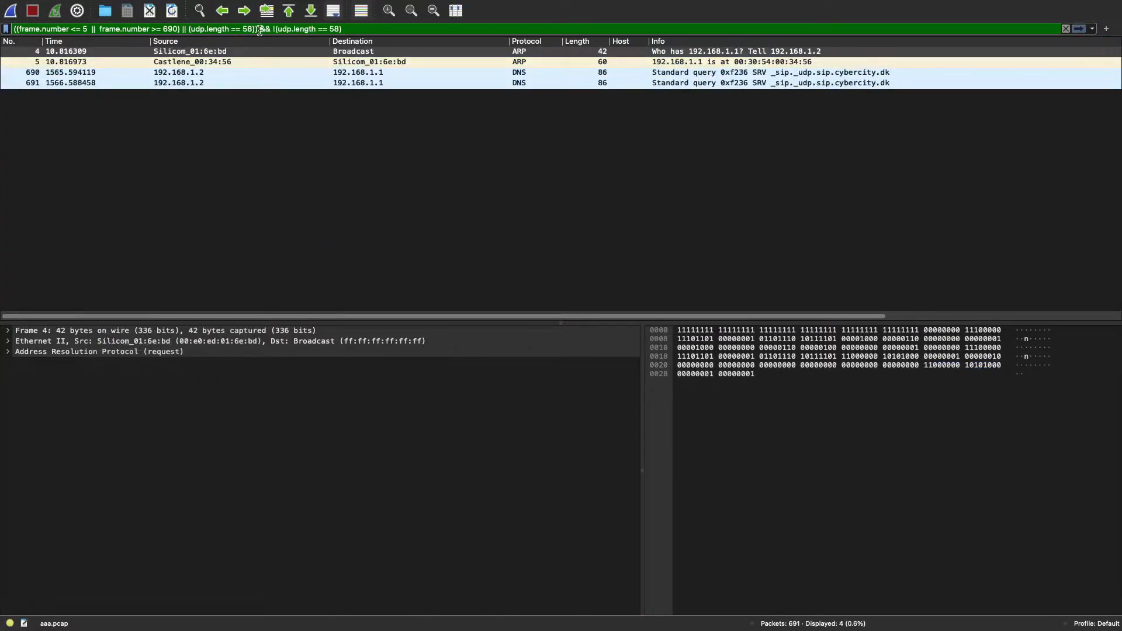
{"action": "left_click", "coordinate": [335, 53]}
{"action": "left_click_drag", "start_coordinate": [343, 28], "coordinate": [274, 30]}
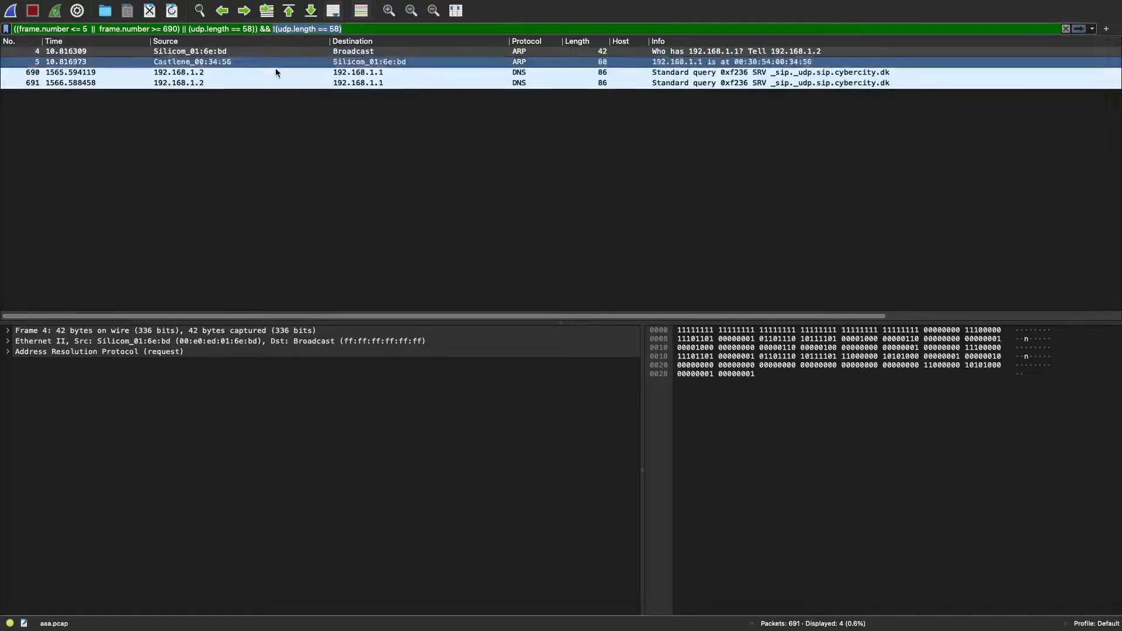
{"action": "left_click", "coordinate": [283, 41]}
{"action": "left_click", "coordinate": [368, 28]}
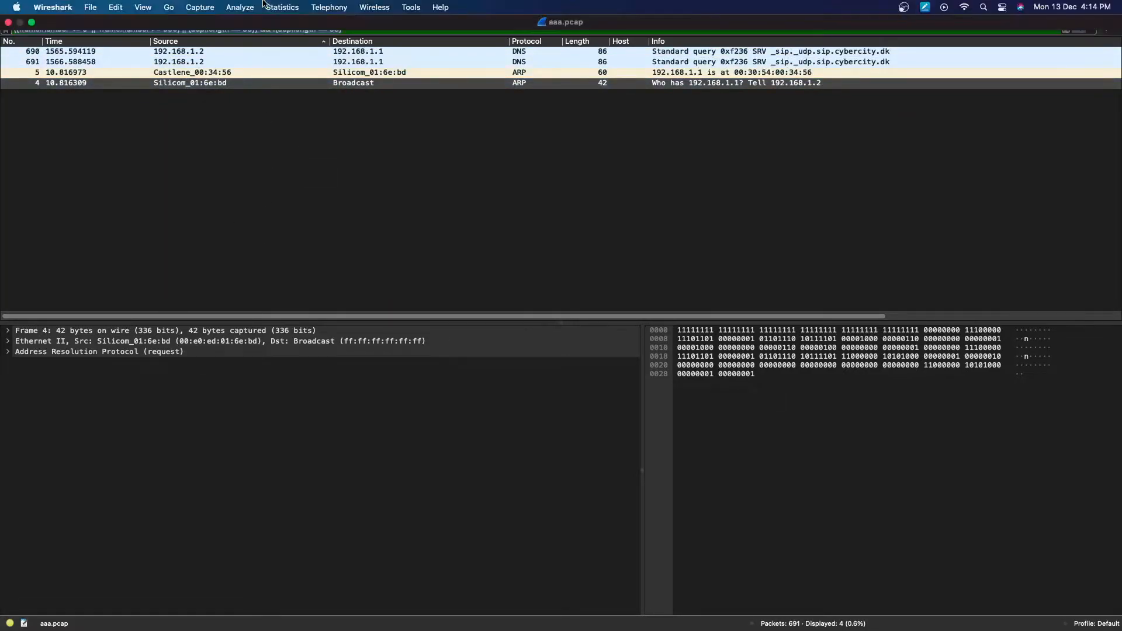
Look through the field names and relations in the Display Filter Expression dialog and close it.
{"action": "left_click", "coordinate": [241, 6]}
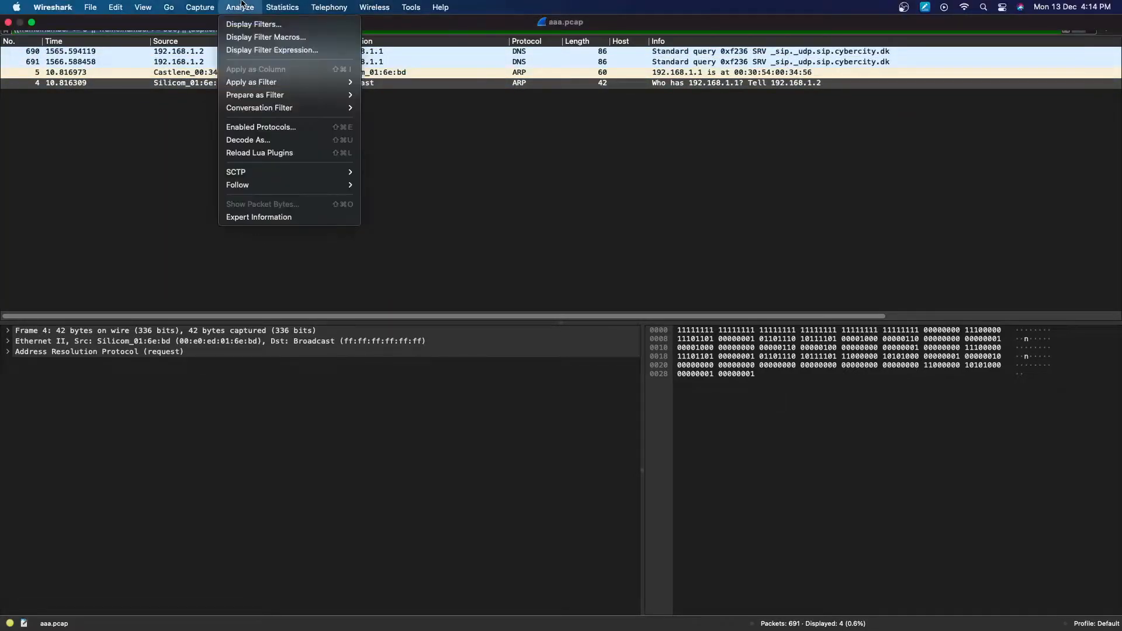
{"action": "left_click", "coordinate": [257, 51]}
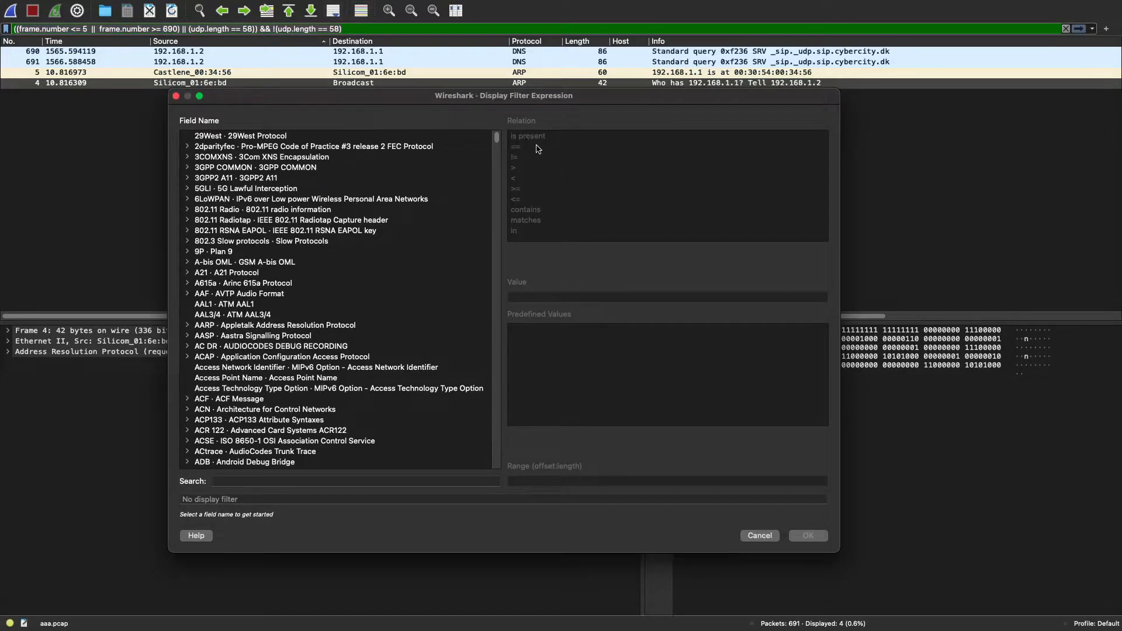
{"action": "mouse_move", "coordinate": [532, 151]}
{"action": "scroll", "coordinate": [354, 260], "scroll_direction": "down", "scroll_amount": 5}
{"action": "scroll", "coordinate": [355, 261], "scroll_direction": "down", "scroll_amount": 20}
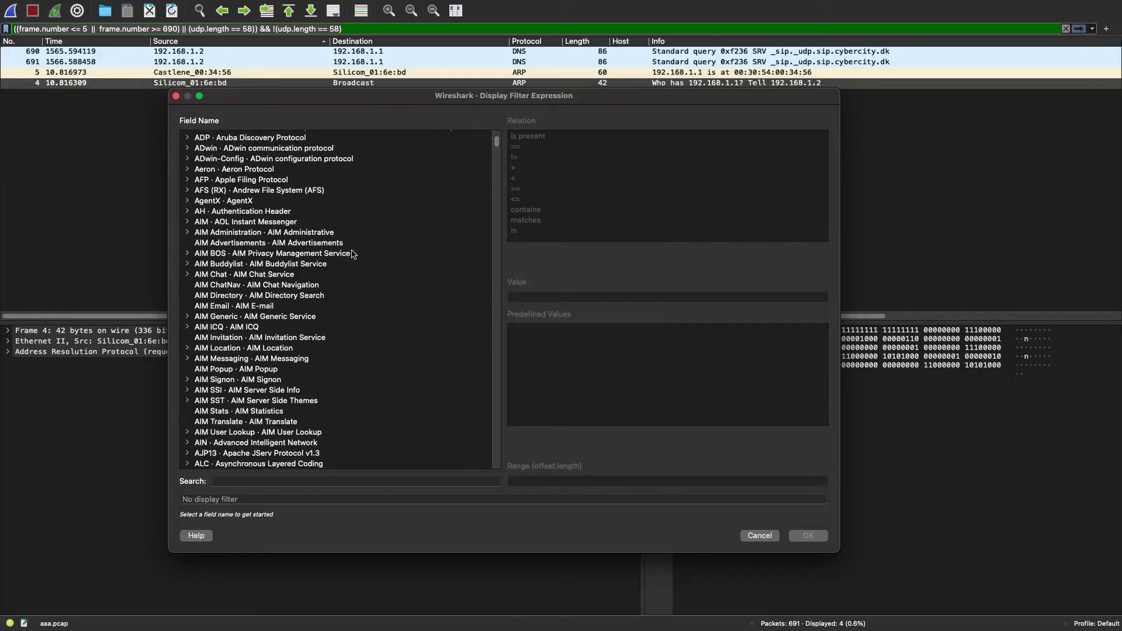
{"action": "scroll", "coordinate": [371, 244], "scroll_direction": "down", "scroll_amount": 6}
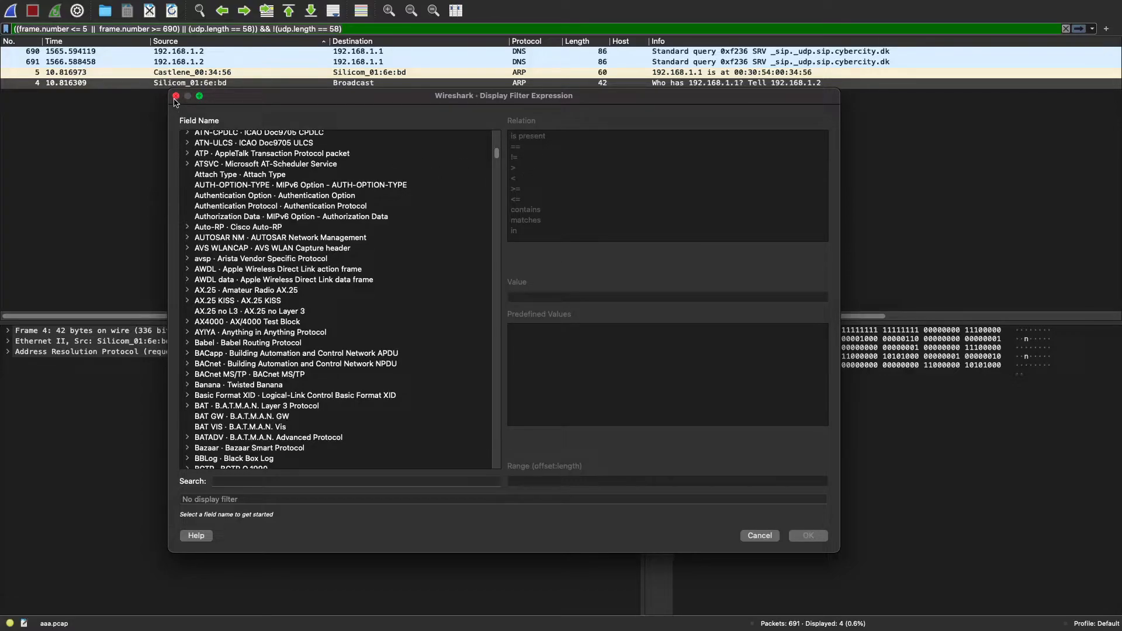
{"action": "left_click", "coordinate": [176, 96]}
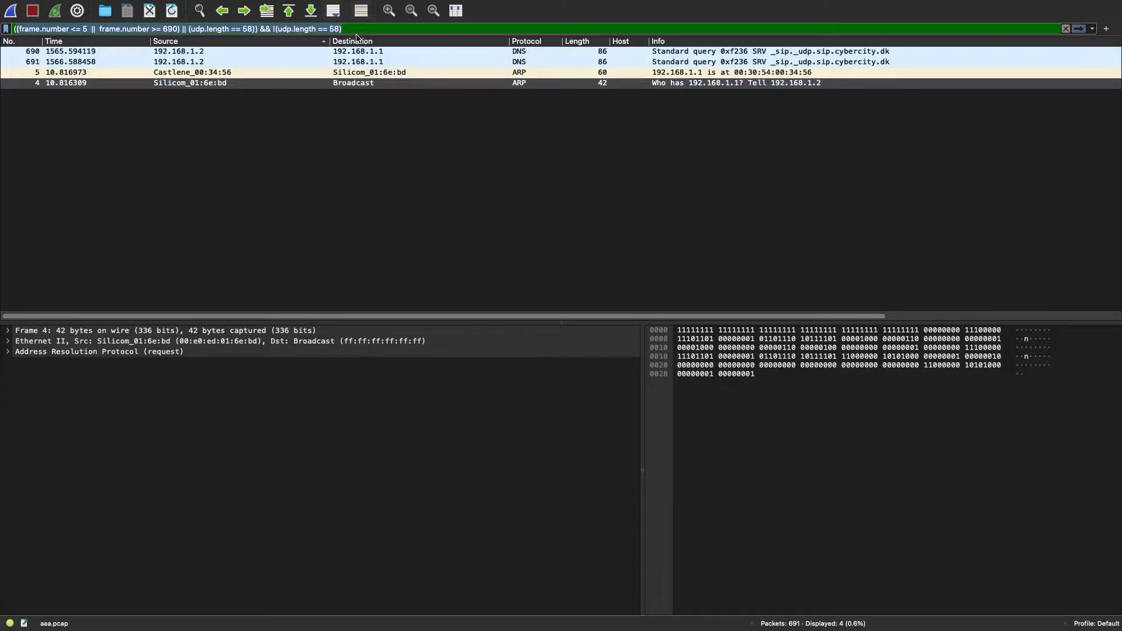
Replace the display filter text with a sip. prefix and browse the suggested SIP fields, narrowing them to sip.A.
{"action": "key", "text": "ctrl+a"}
{"action": "type", "text": "d"}
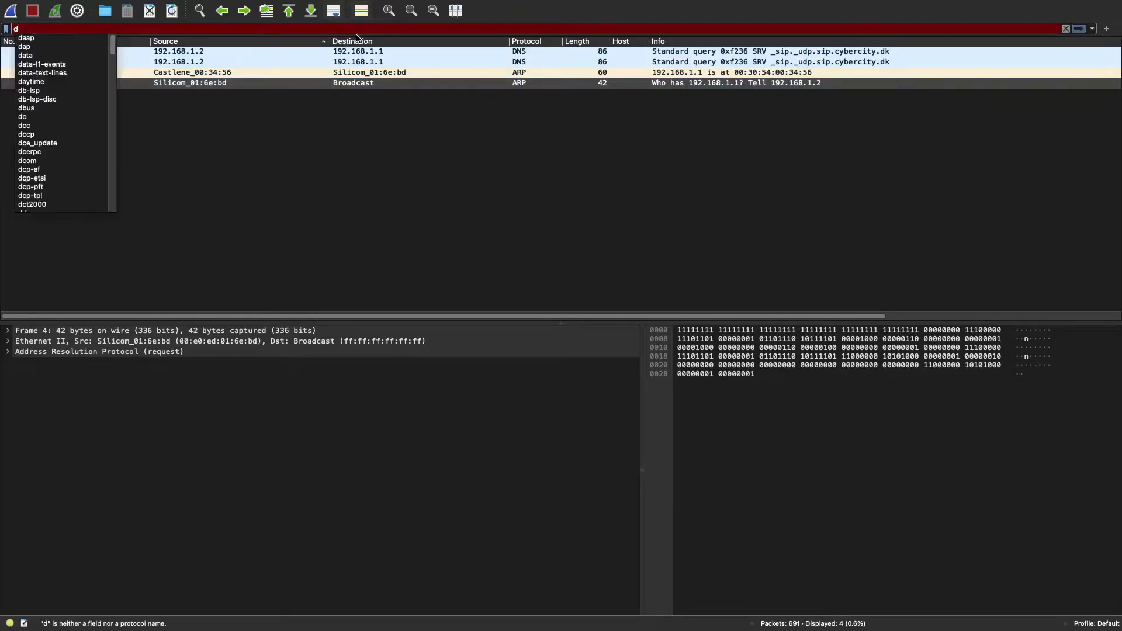
{"action": "type", "text": "ns"}
{"action": "key", "text": "BackSpace"}
{"action": "key", "text": "BackSpace"}
{"action": "key", "text": "BackSpace"}
{"action": "type", "text": "sip."}
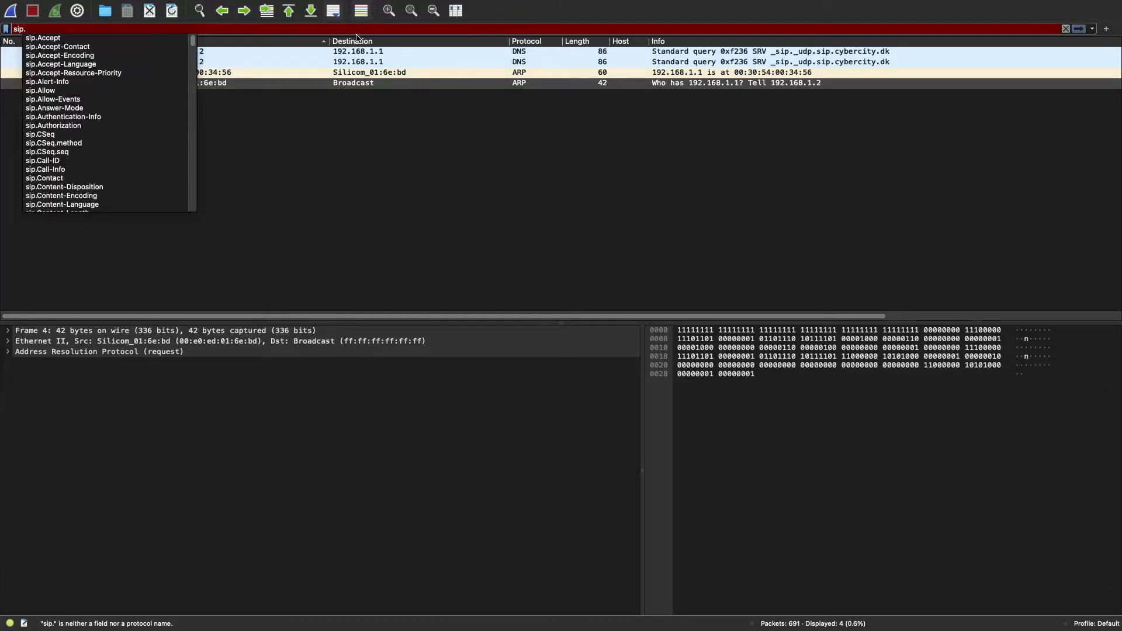
{"action": "key", "text": "Down"}
{"action": "key", "text": "Down"}
{"action": "key", "text": "Down"}
{"action": "key", "text": "Down"}
{"action": "key", "text": "Down"}
{"action": "key", "text": "Down"}
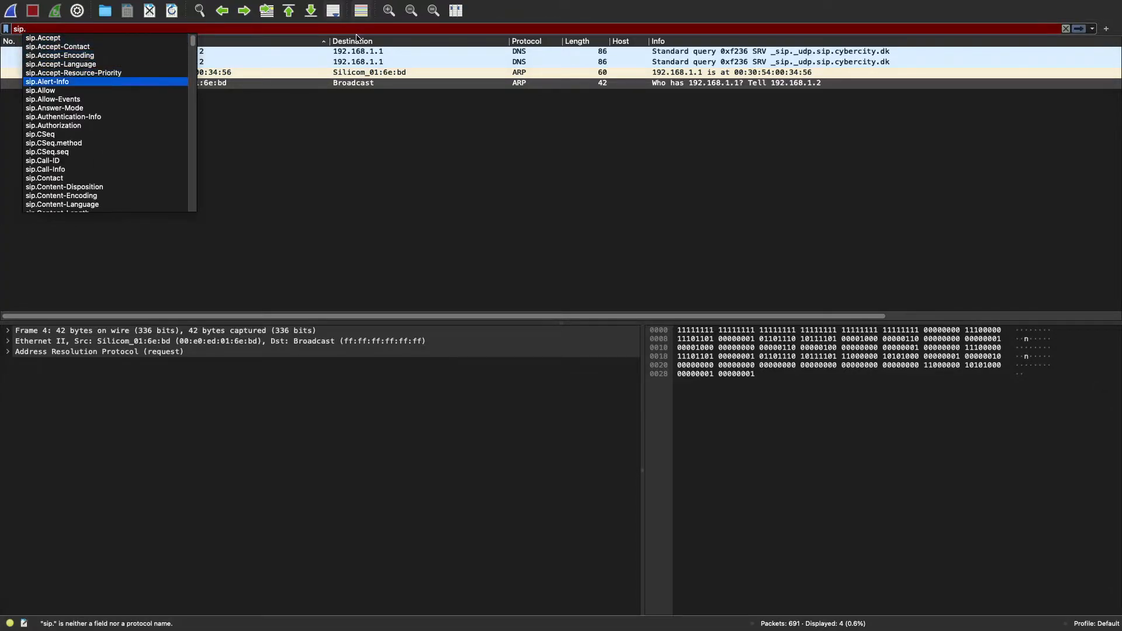
{"action": "key", "text": "BackSpace"}
{"action": "type", "text": "A"}
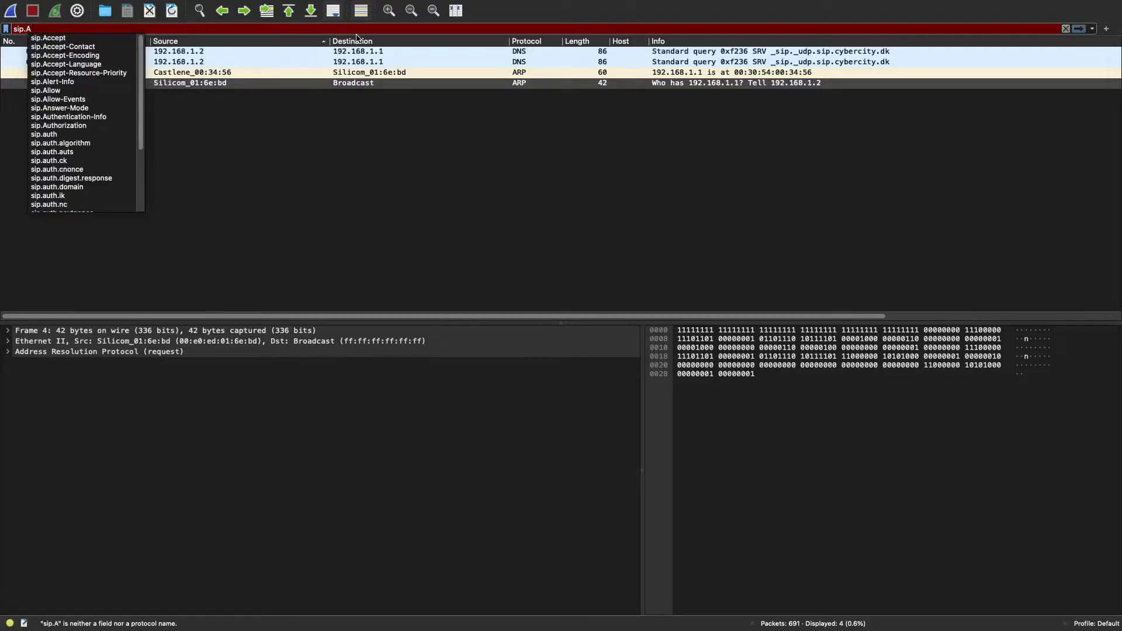
Try writing the display filter as sip.Accept-Contact is present, using the suggested field name.
{"action": "key", "text": "Down"}
{"action": "key", "text": "Down"}
{"action": "key", "text": "Return"}
{"action": "type", "text": "is present"}
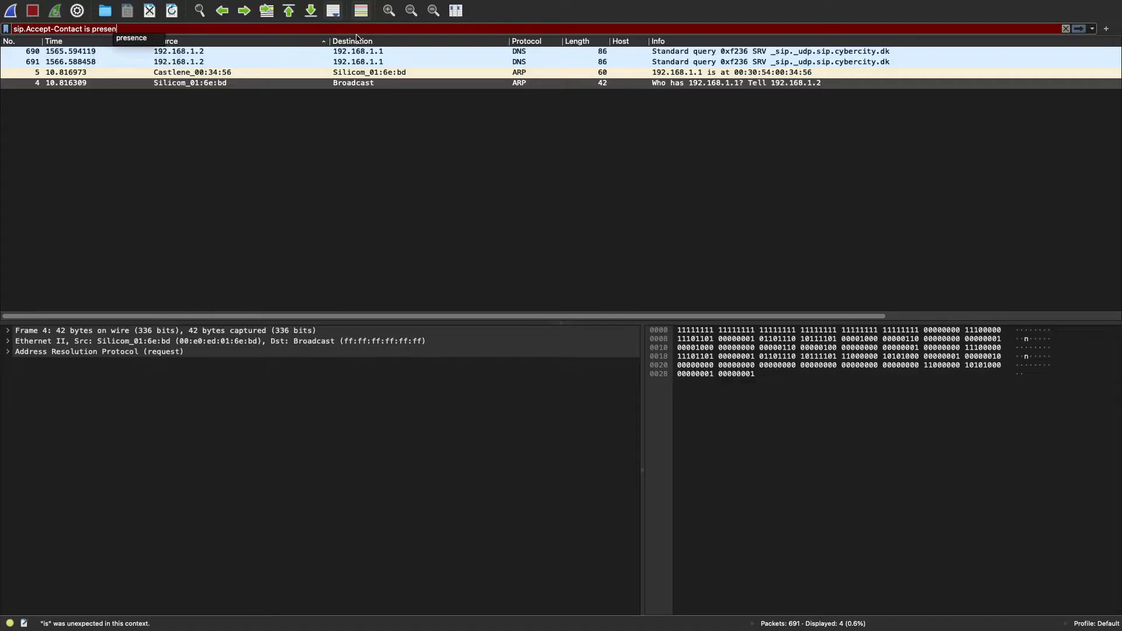
{"action": "key", "text": "Left"}
{"action": "key", "text": "Left"}
{"action": "key", "text": "Left"}
{"action": "key", "text": "Left"}
{"action": "key", "text": "Left"}
{"action": "key", "text": "Right"}
{"action": "key", "text": "Right"}
{"action": "key", "text": "Right"}
{"action": "key", "text": "Right"}
{"action": "key", "text": "Right"}
{"action": "key", "text": "Right"}
{"action": "key", "text": "Right"}
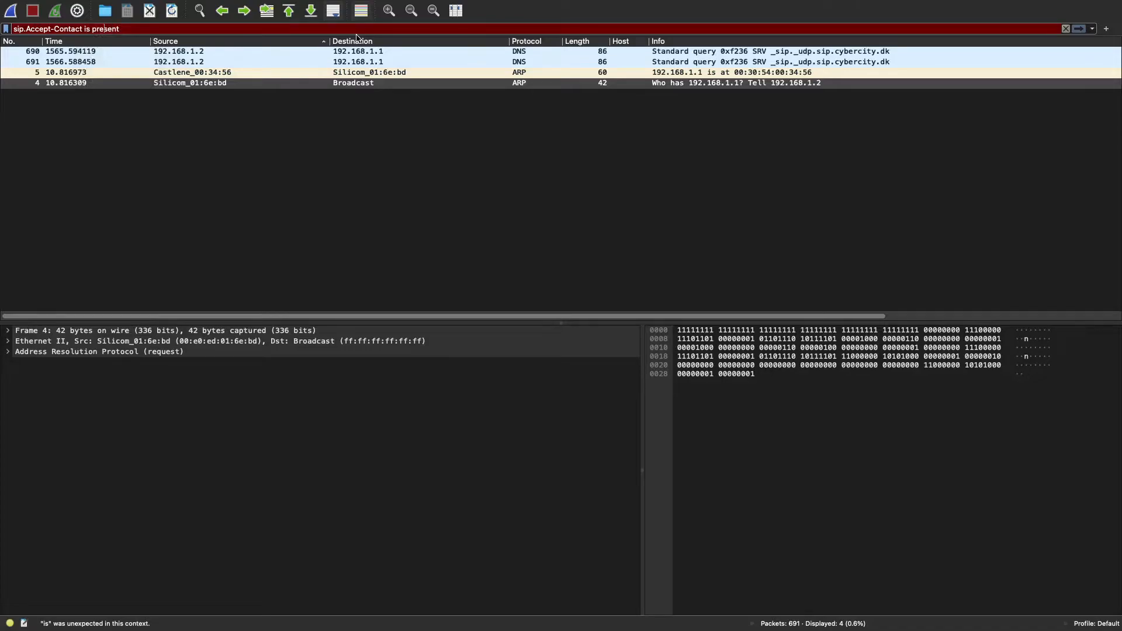
Clear all the text from the display filter entry.
{"action": "key", "text": "BackSpace"}
{"action": "key", "text": "super+a"}
{"action": "key", "text": "BackSpace"}
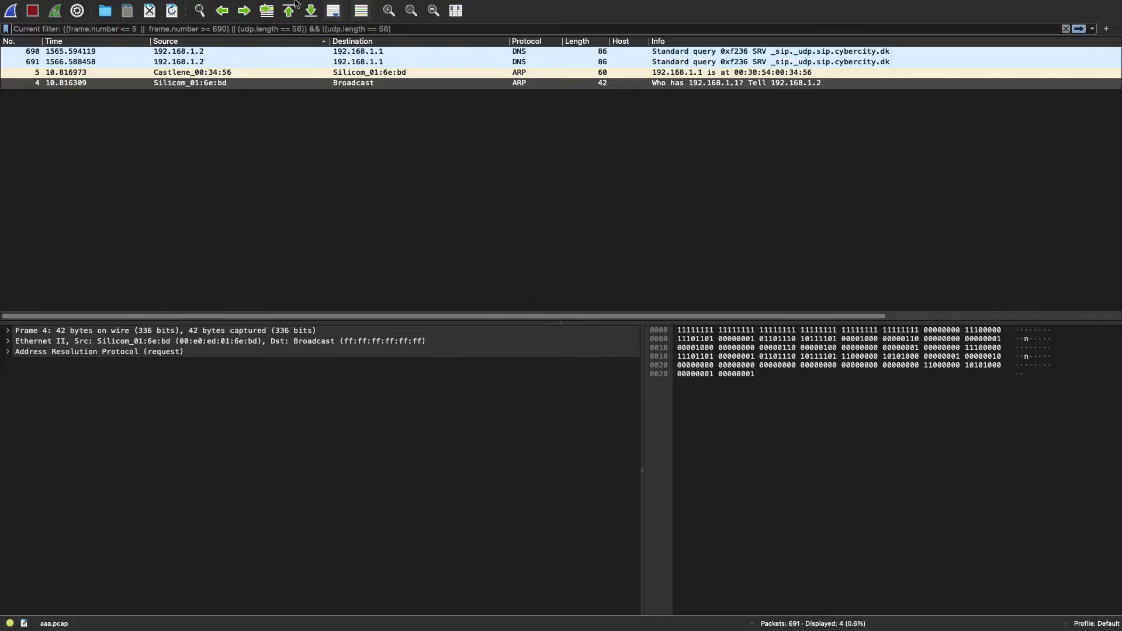
Search the field names in the Display Filter Expression dialog for dns.
{"action": "left_click", "coordinate": [239, 7]}
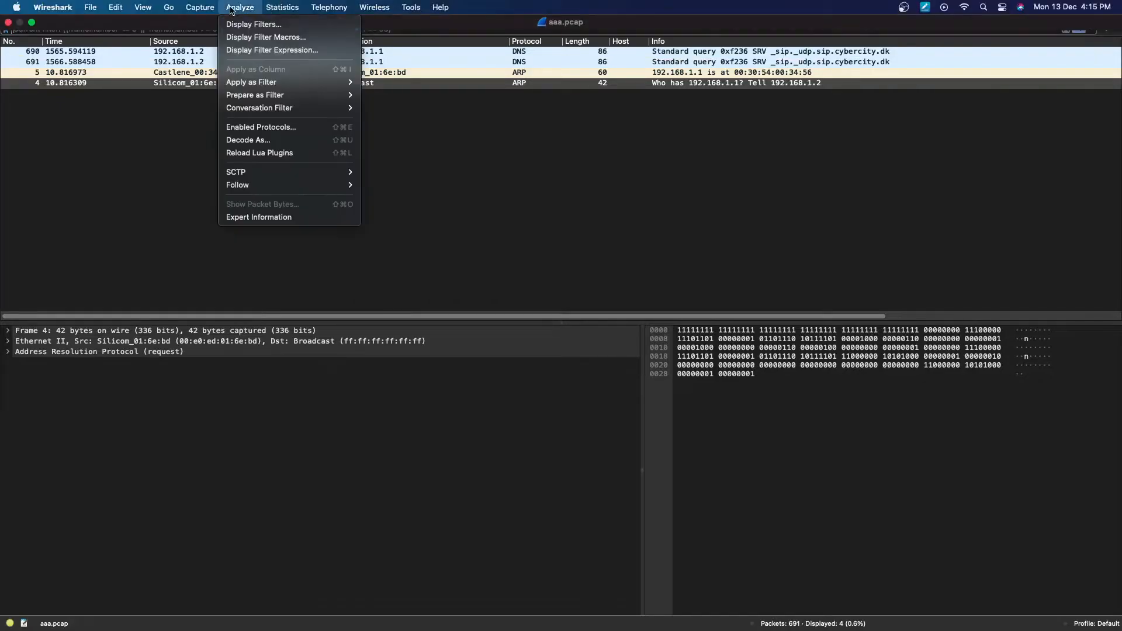
{"action": "left_click", "coordinate": [267, 52]}
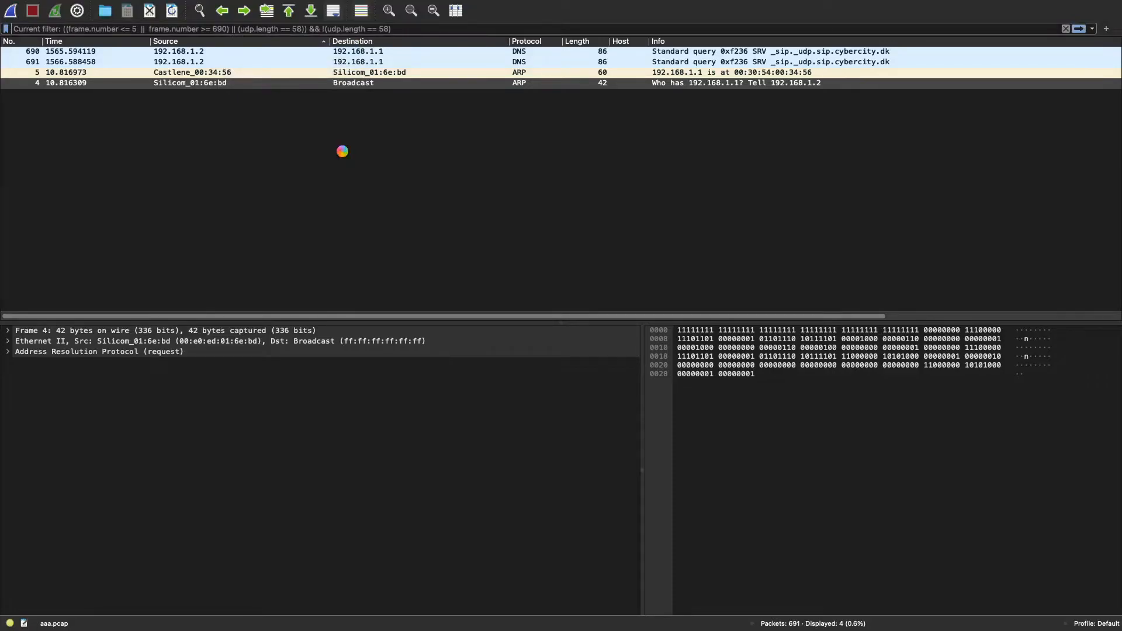
{"action": "scroll", "coordinate": [240, 310], "scroll_direction": "down", "scroll_amount": 10}
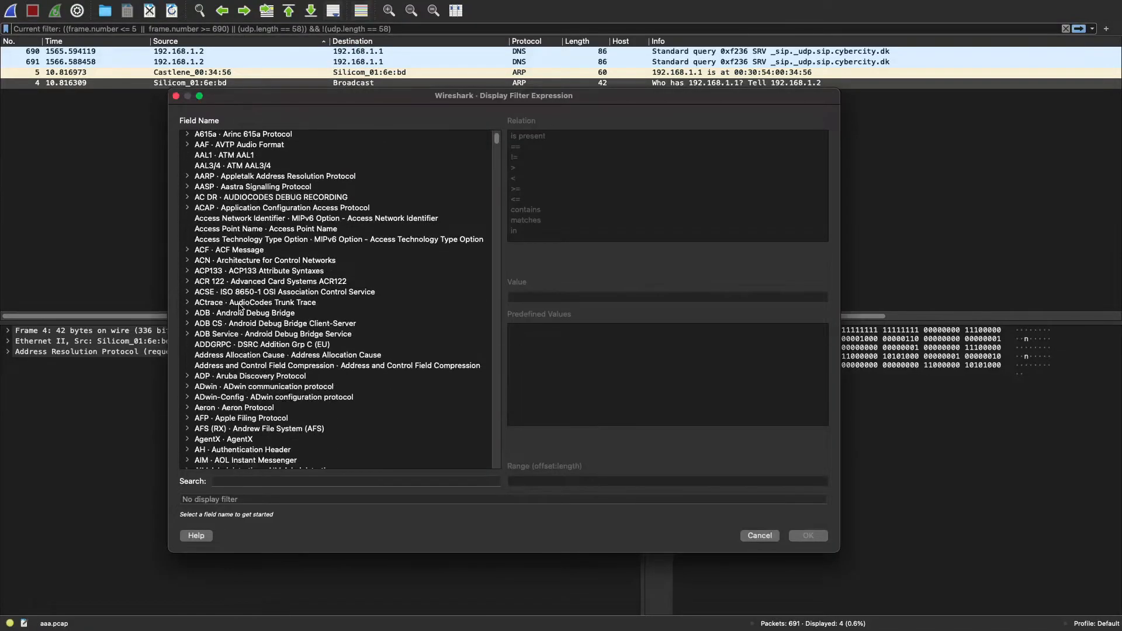
{"action": "left_click", "coordinate": [325, 479]}
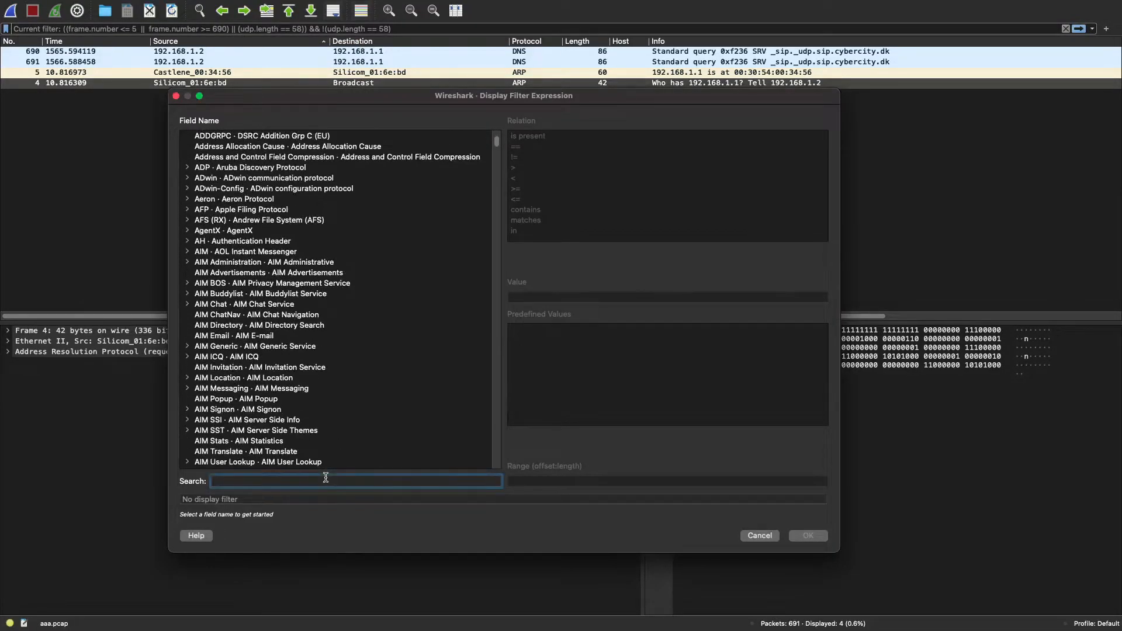
{"action": "type", "text": "dns"}
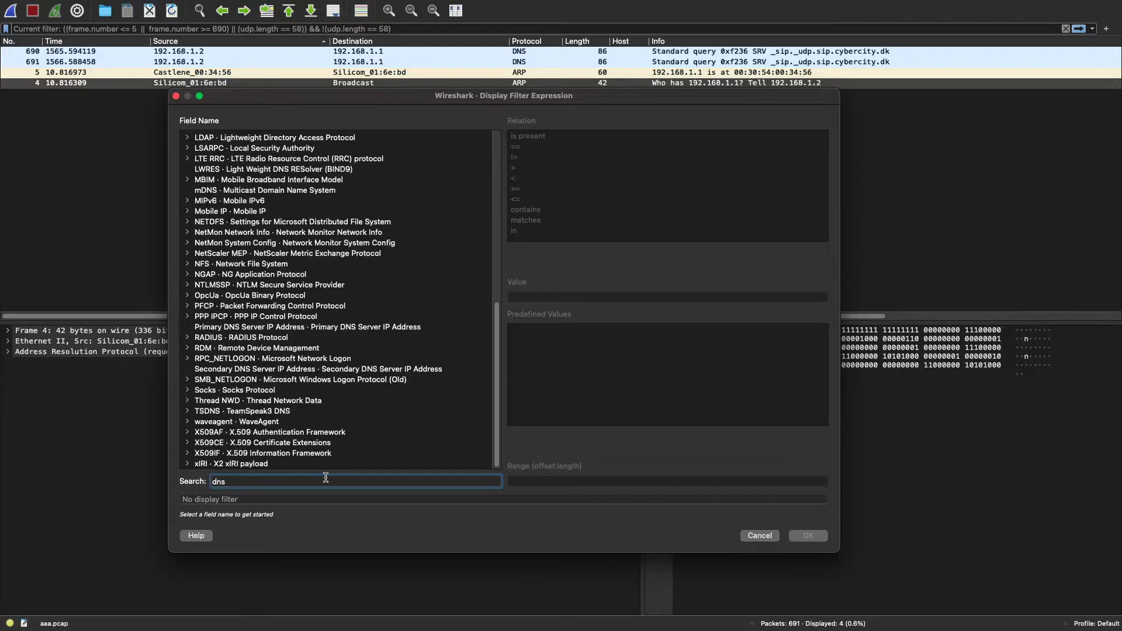
Expand the DNS - Domain Name System fields and select dns.apl.afdpart.ipv4 with the is present relation.
{"action": "scroll", "coordinate": [228, 386], "scroll_direction": "up", "scroll_amount": 10}
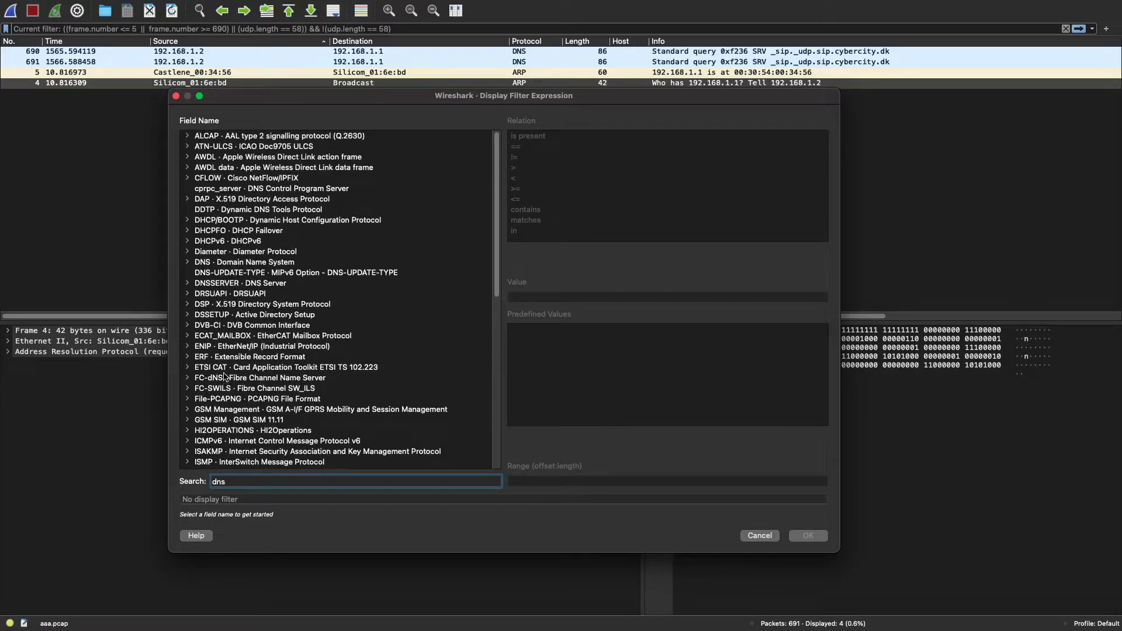
{"action": "left_click", "coordinate": [188, 264]}
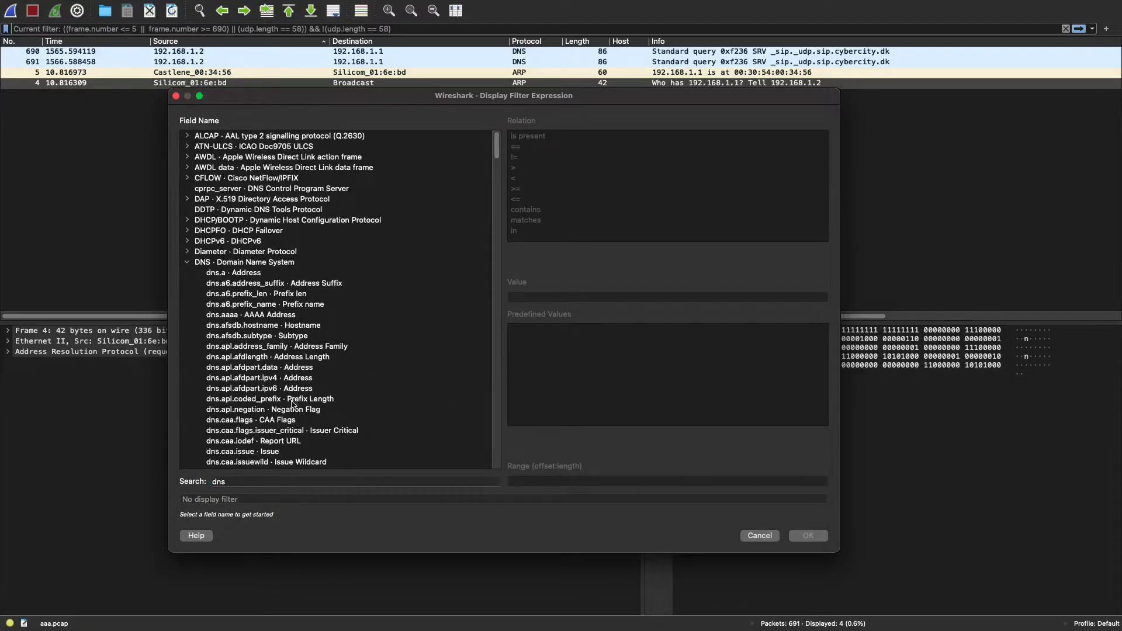
{"action": "scroll", "coordinate": [291, 403], "scroll_direction": "down", "scroll_amount": 3}
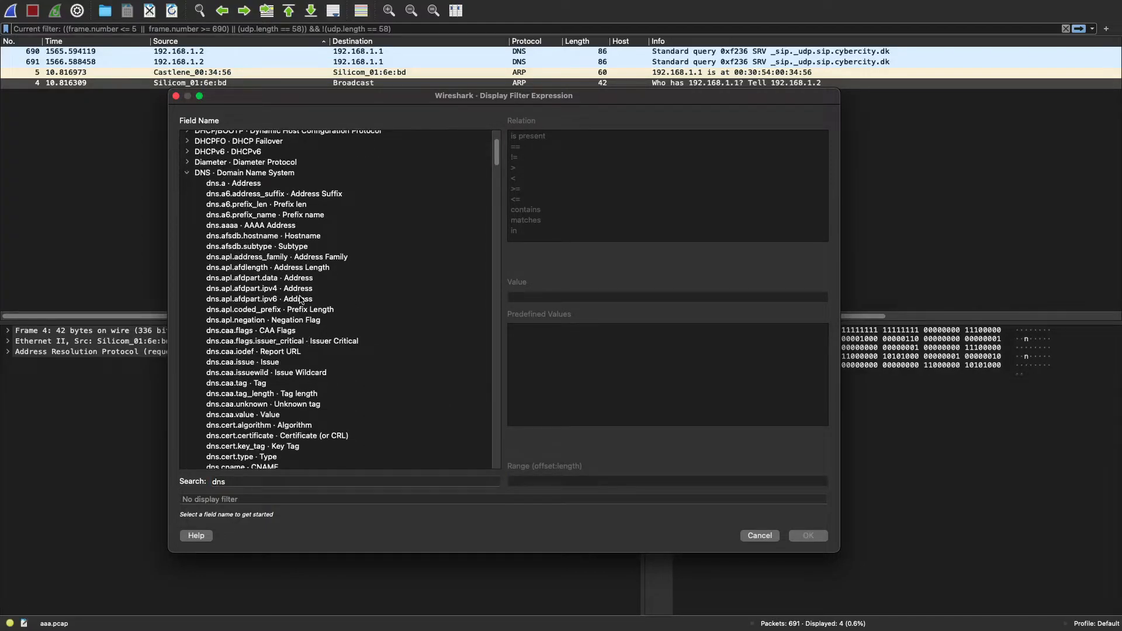
{"action": "left_click", "coordinate": [299, 299]}
{"action": "left_click", "coordinate": [303, 291]}
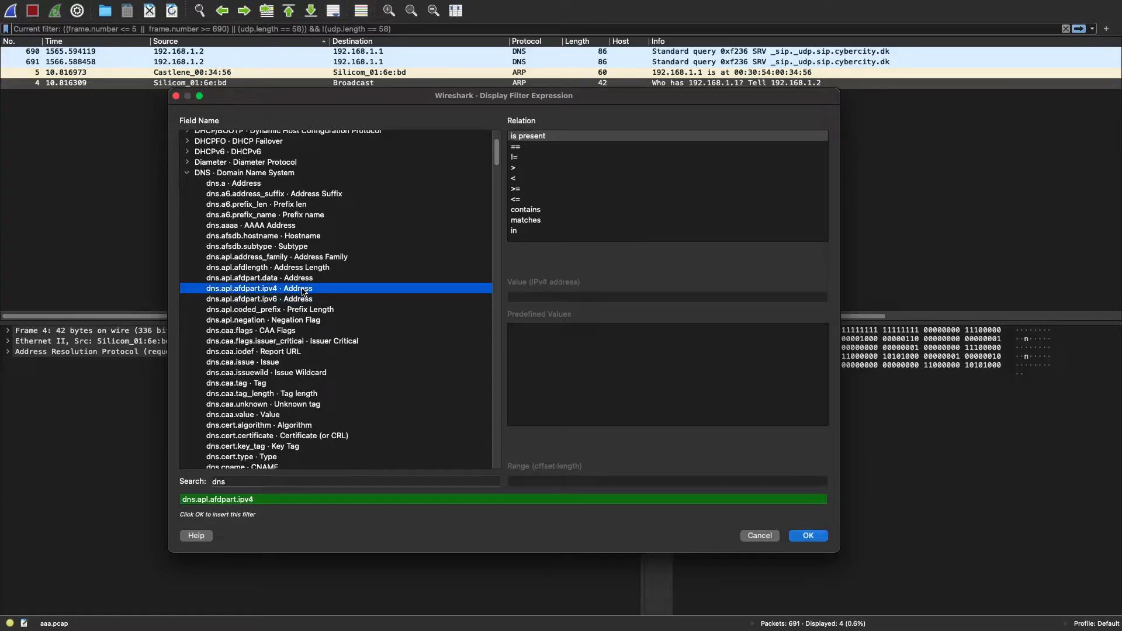
{"action": "left_click", "coordinate": [549, 137]}
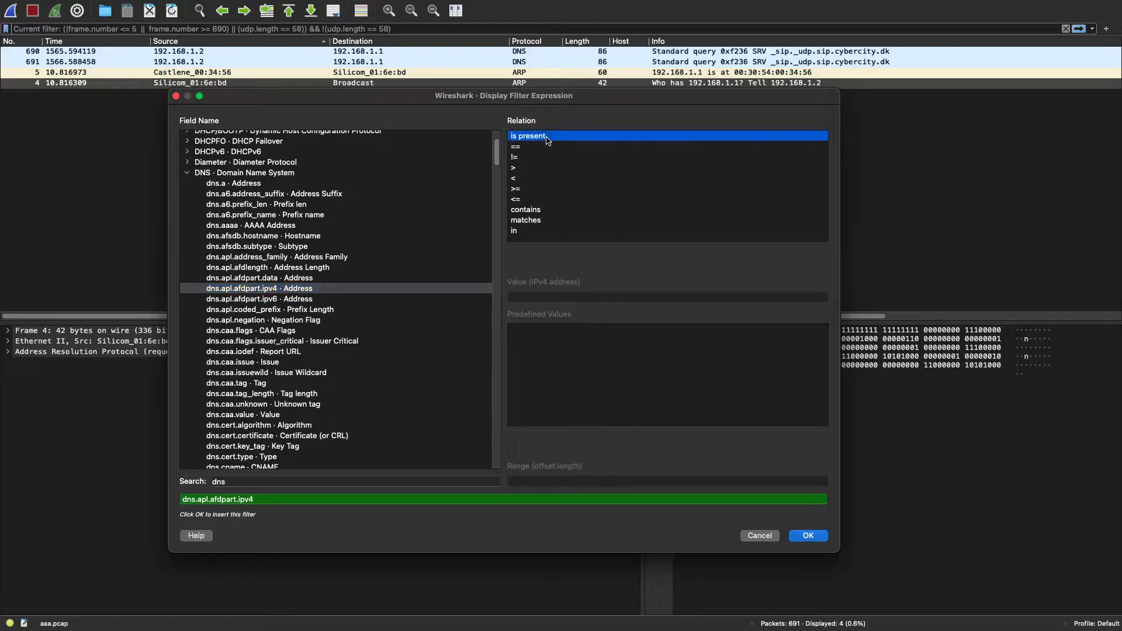
Select dns.apl.afdpart.ipv6 with the is present relation, insert it as the display filter and apply it.
{"action": "left_click", "coordinate": [321, 306]}
{"action": "left_click", "coordinate": [319, 300]}
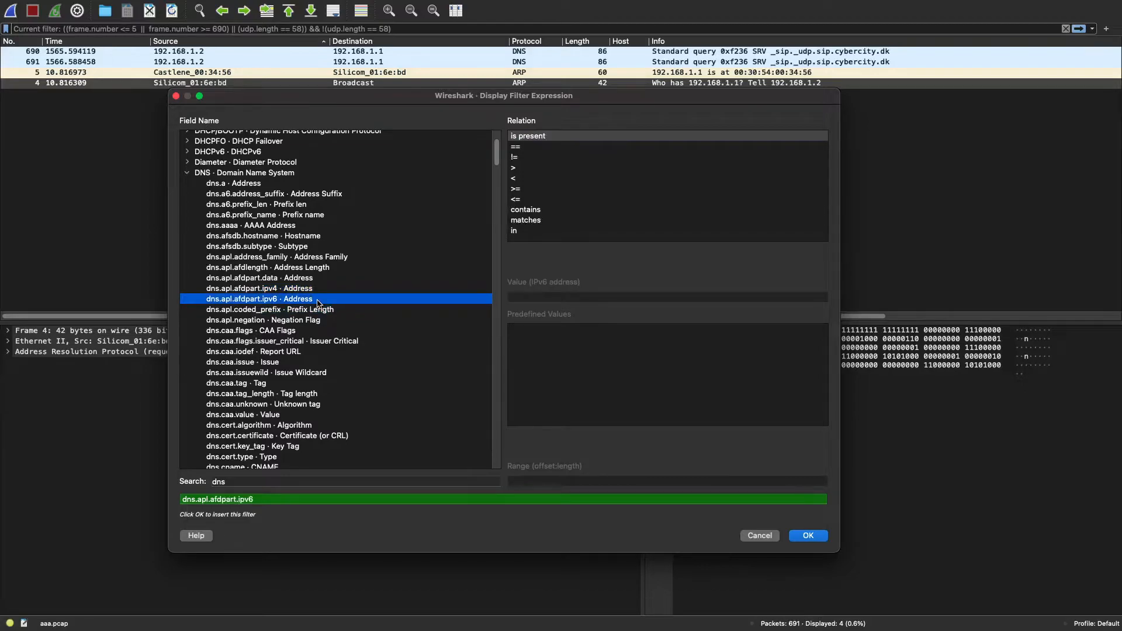
{"action": "left_click", "coordinate": [533, 137]}
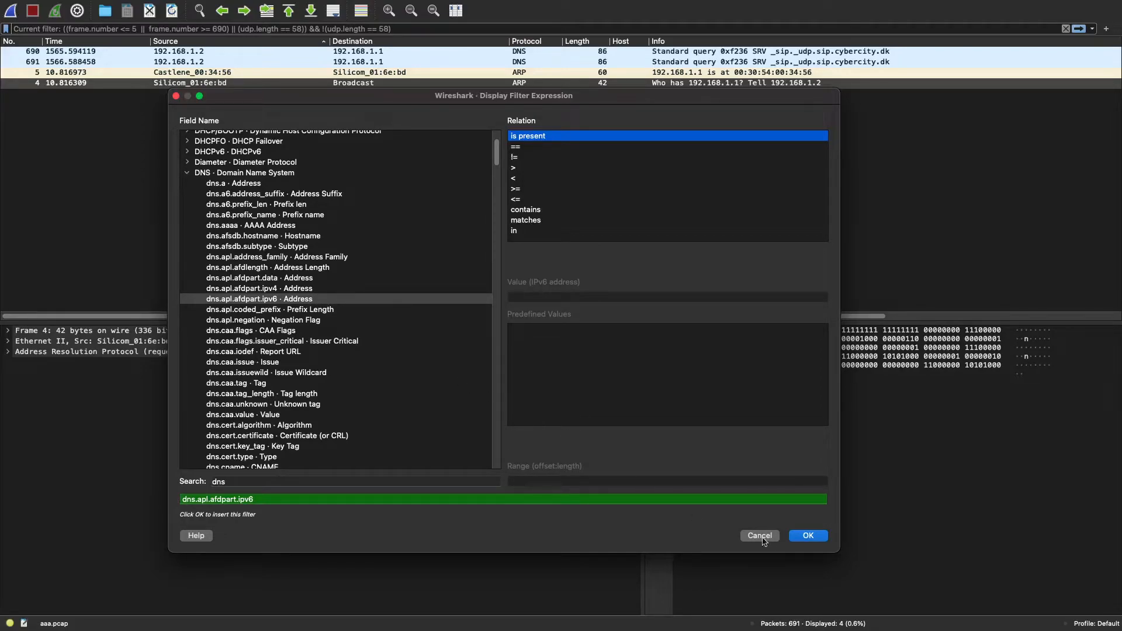
{"action": "left_click", "coordinate": [807, 536]}
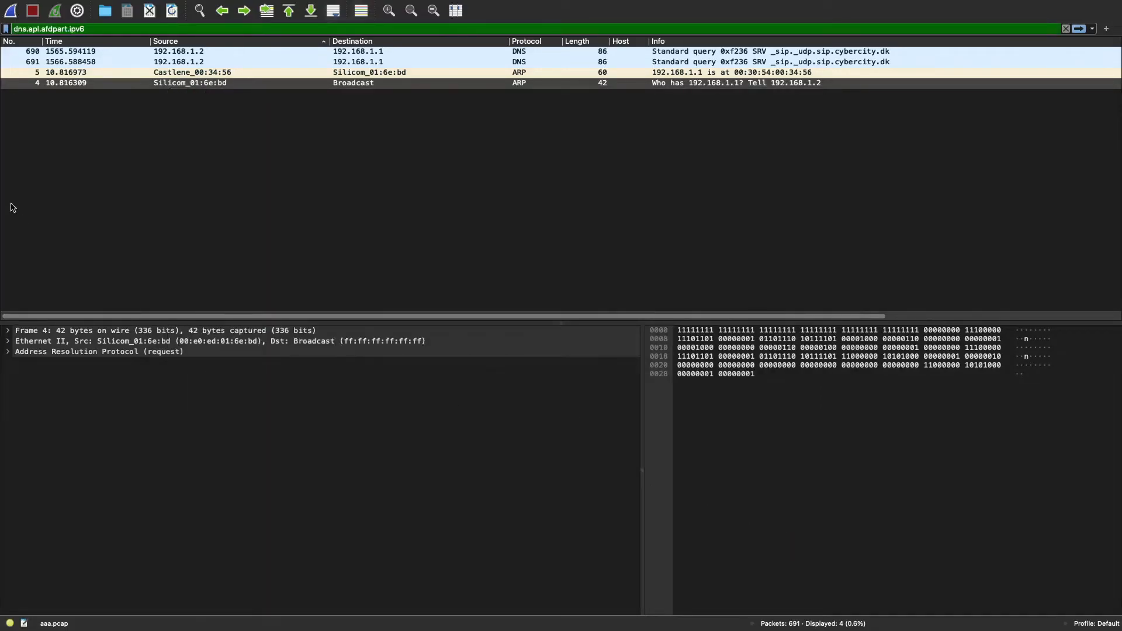
{"action": "key", "text": "Return"}
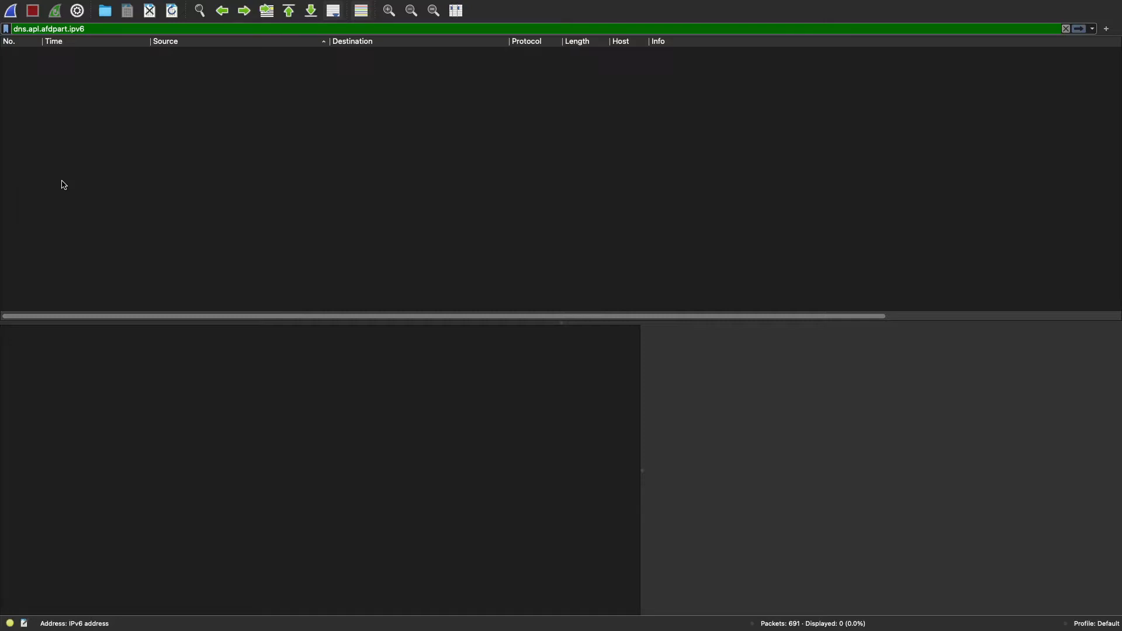
Try changing the end of the display filter so that it reads dns.apl.afdpart.ip4.
{"action": "key", "text": "BackSpace"}
{"action": "key", "text": "BackSpace"}
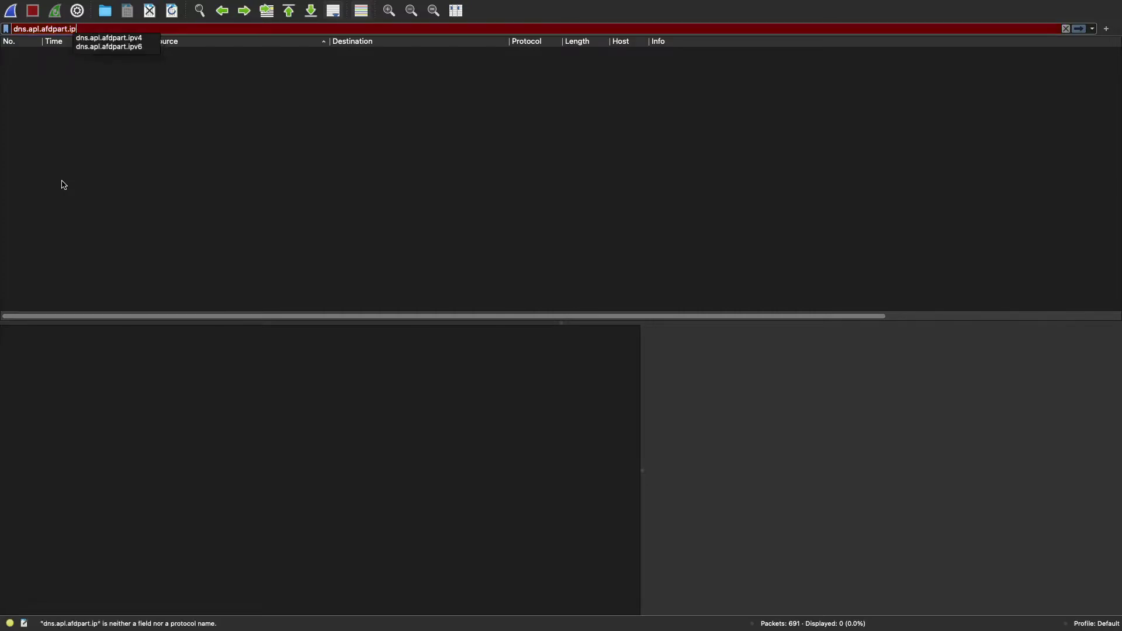
{"action": "type", "text": "4"}
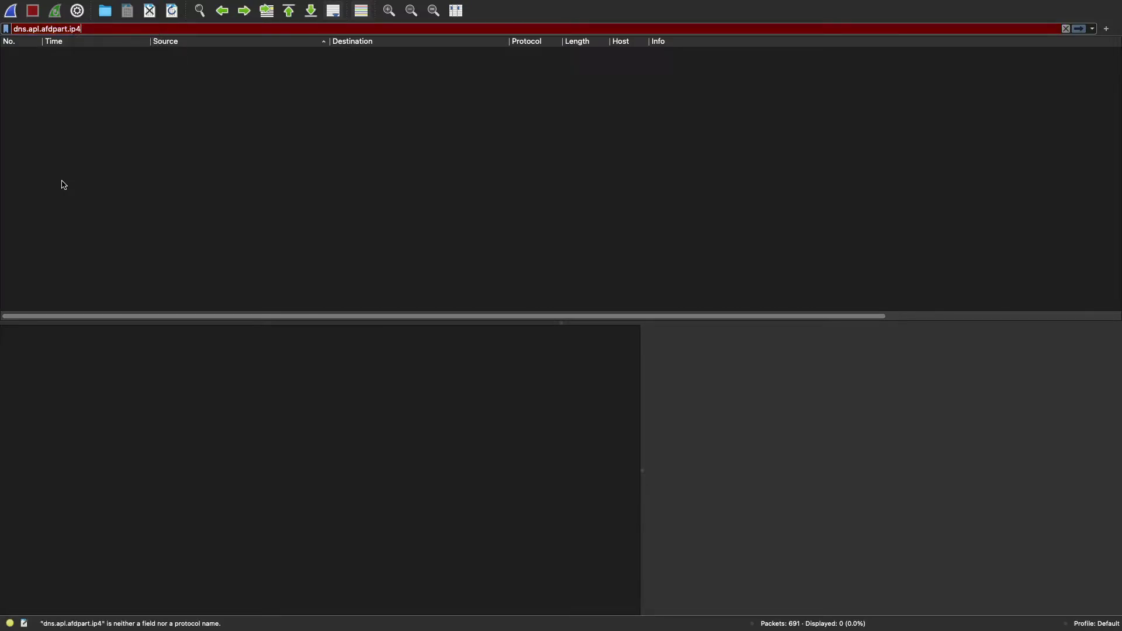
Shorten the display filter to dns and apply it to the packet list.
{"action": "key", "text": "BackSpace"}
{"action": "key", "text": "BackSpace"}
{"action": "key", "text": "BackSpace"}
{"action": "key", "text": "BackSpace"}
{"action": "key", "text": "BackSpace"}
{"action": "key", "text": "BackSpace"}
{"action": "key", "text": "BackSpace"}
{"action": "key", "text": "BackSpace"}
{"action": "key", "text": "BackSpace"}
{"action": "key", "text": "BackSpace"}
{"action": "key", "text": "BackSpace"}
{"action": "key", "text": "BackSpace"}
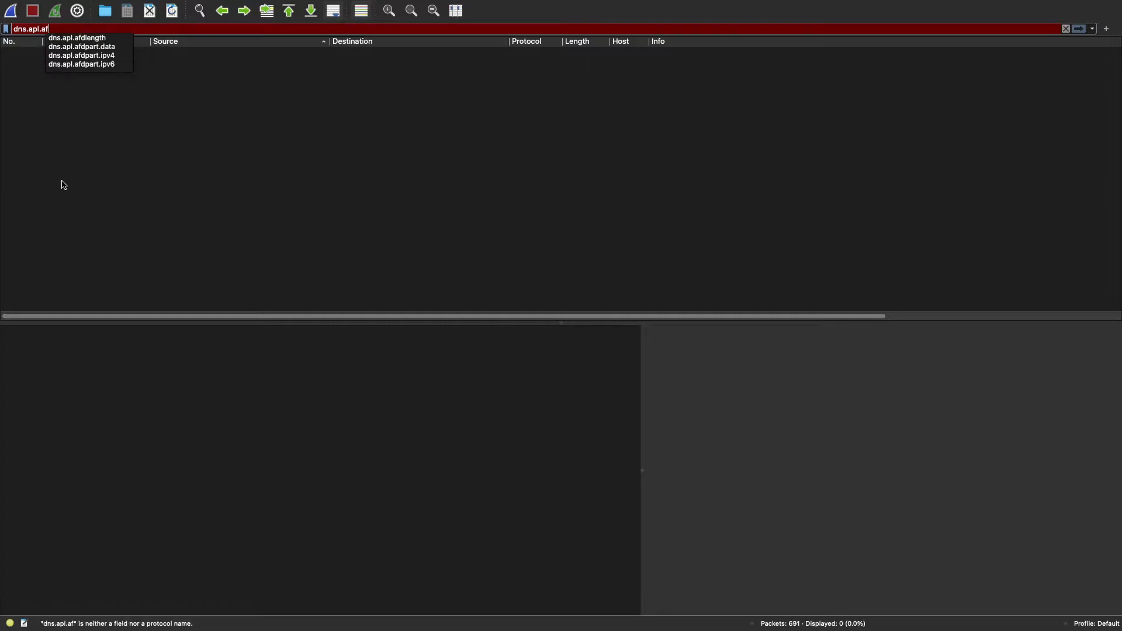
{"action": "key", "text": "BackSpace"}
{"action": "key", "text": "BackSpace"}
{"action": "key", "text": "BackSpace"}
{"action": "key", "text": "BackSpace"}
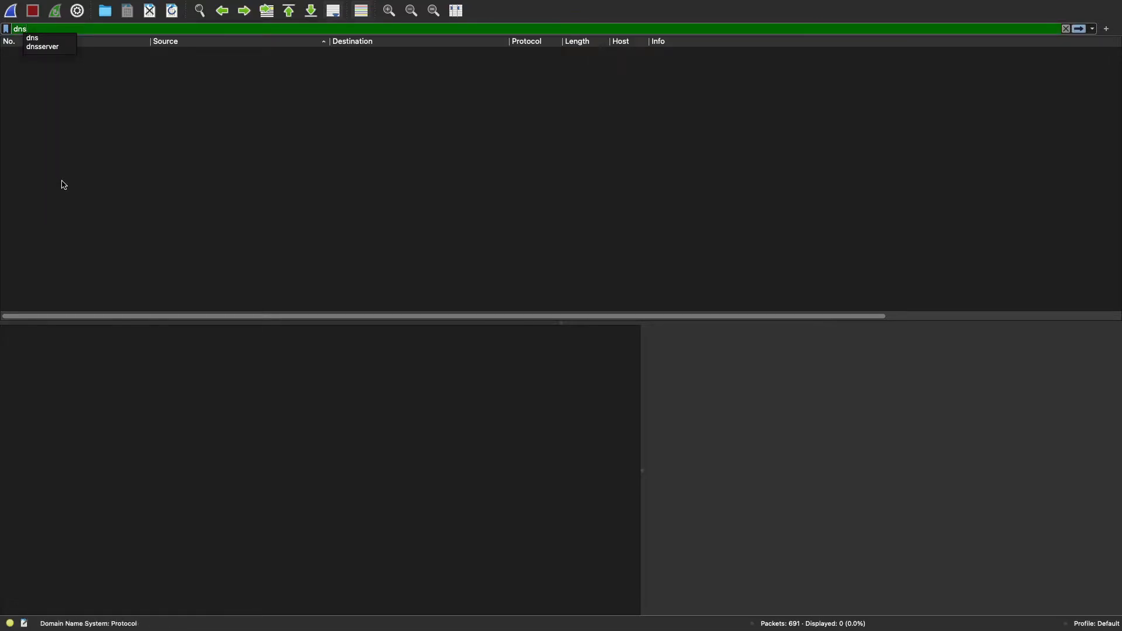
{"action": "key", "text": "Return"}
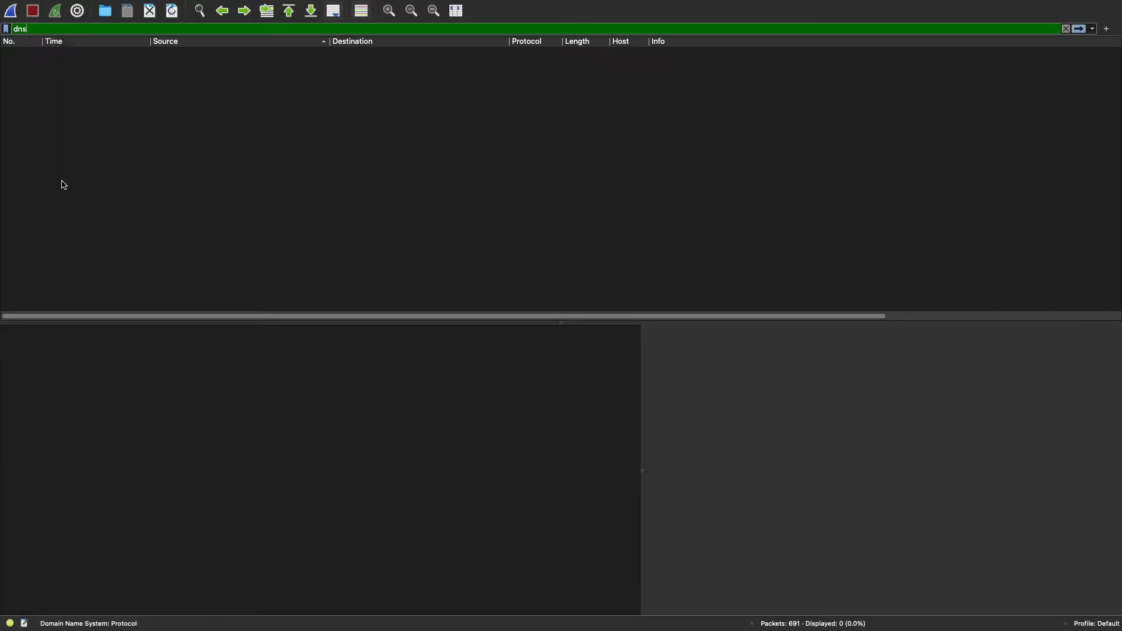
{"action": "key", "text": "Return"}
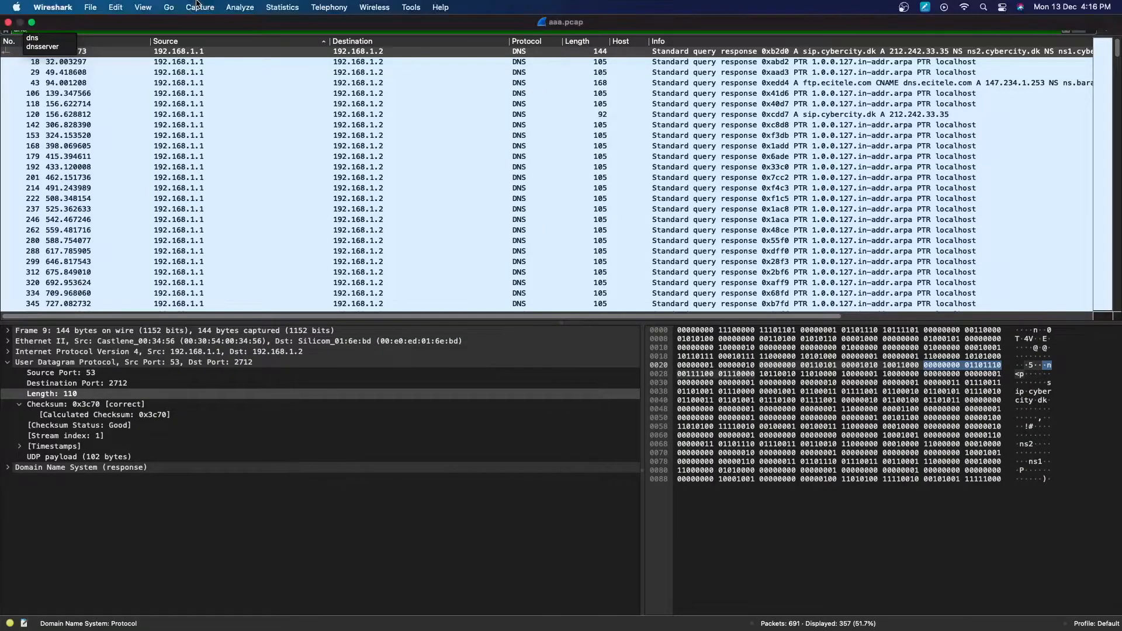
Open the Display Filter Expression dialog and search its field names for sip.
{"action": "left_click", "coordinate": [196, 7]}
{"action": "mouse_move", "coordinate": [241, 5]}
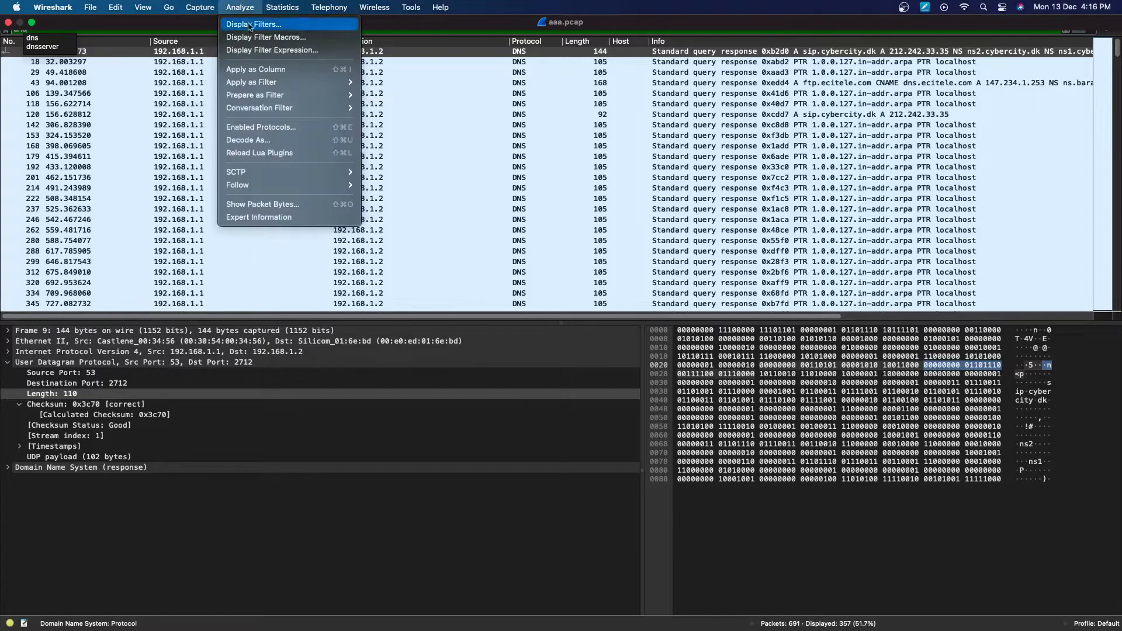
{"action": "left_click", "coordinate": [266, 48]}
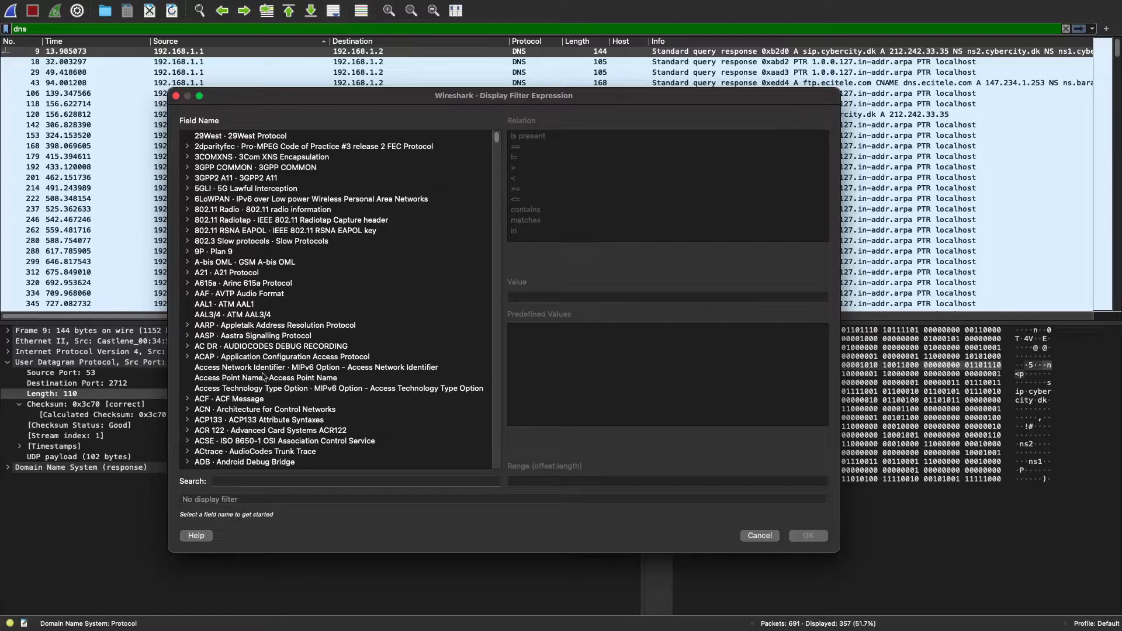
{"action": "left_click", "coordinate": [257, 481]}
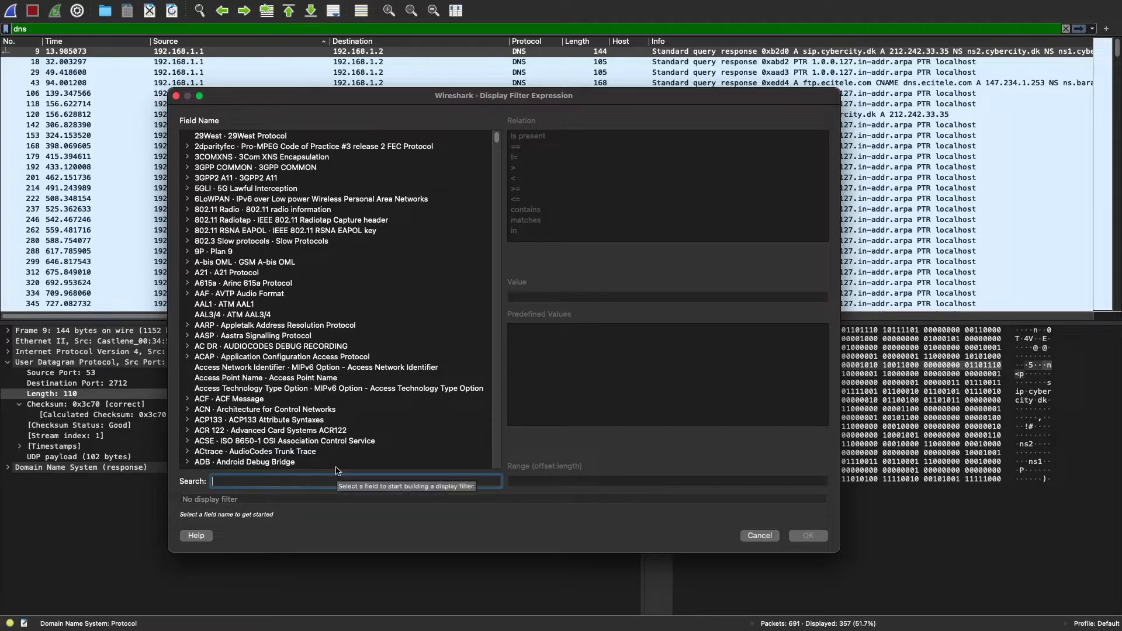
{"action": "type", "text": "sip"}
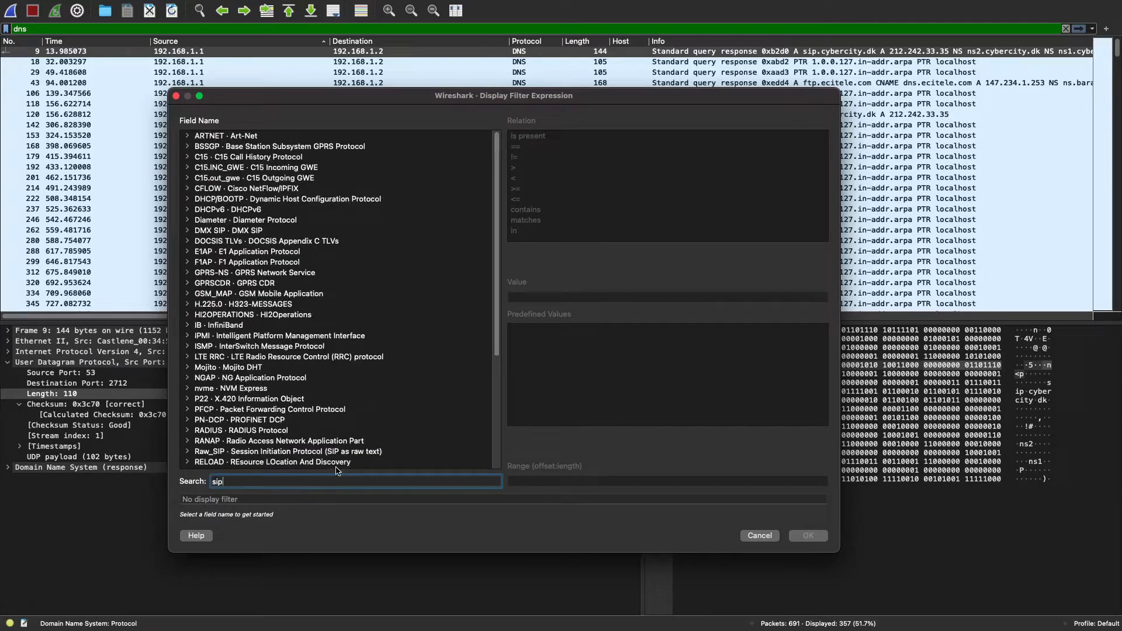
Find SIP - Session Initiation Protocol among the matching protocols, select it and expand its fields.
{"action": "scroll", "coordinate": [196, 400], "scroll_direction": "down", "scroll_amount": 5}
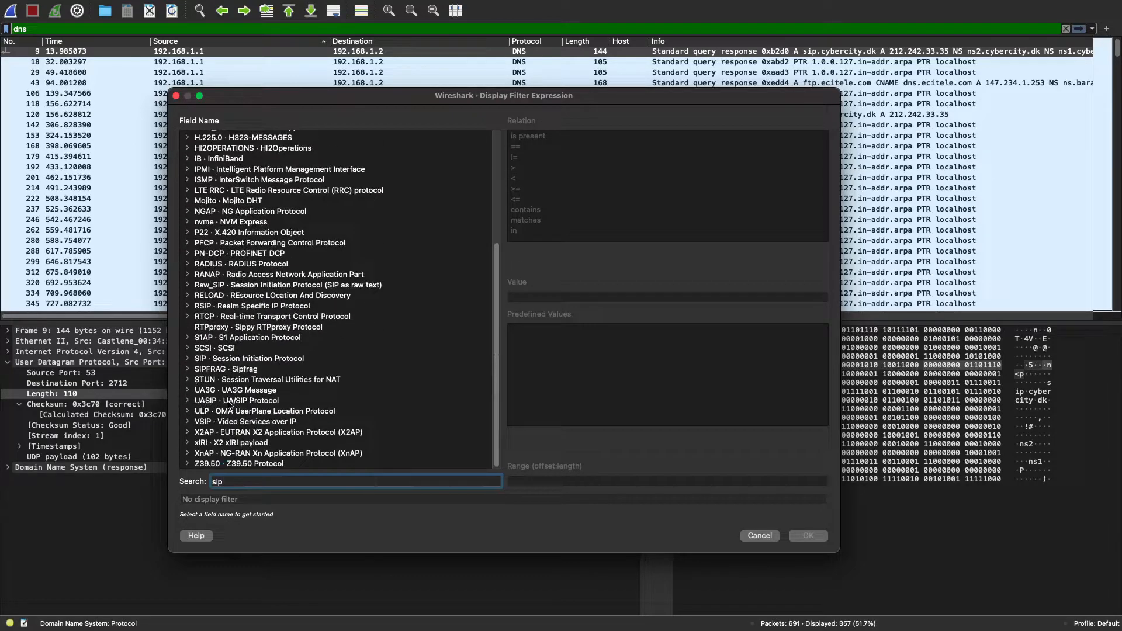
{"action": "scroll", "coordinate": [230, 361], "scroll_direction": "up", "scroll_amount": 5}
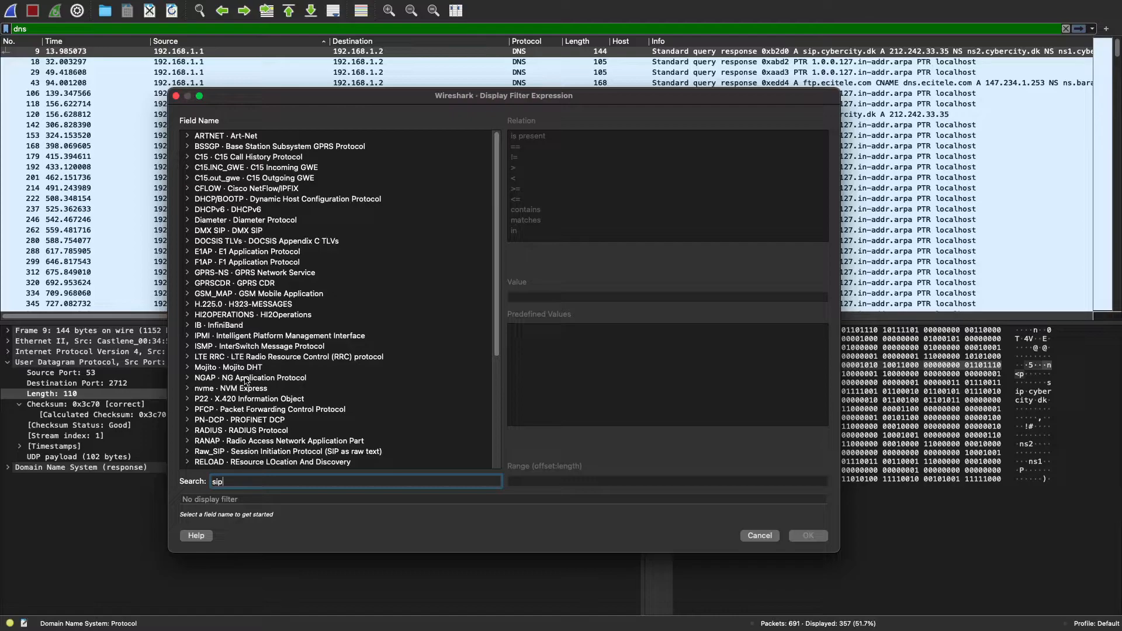
{"action": "scroll", "coordinate": [246, 386], "scroll_direction": "down", "scroll_amount": 5}
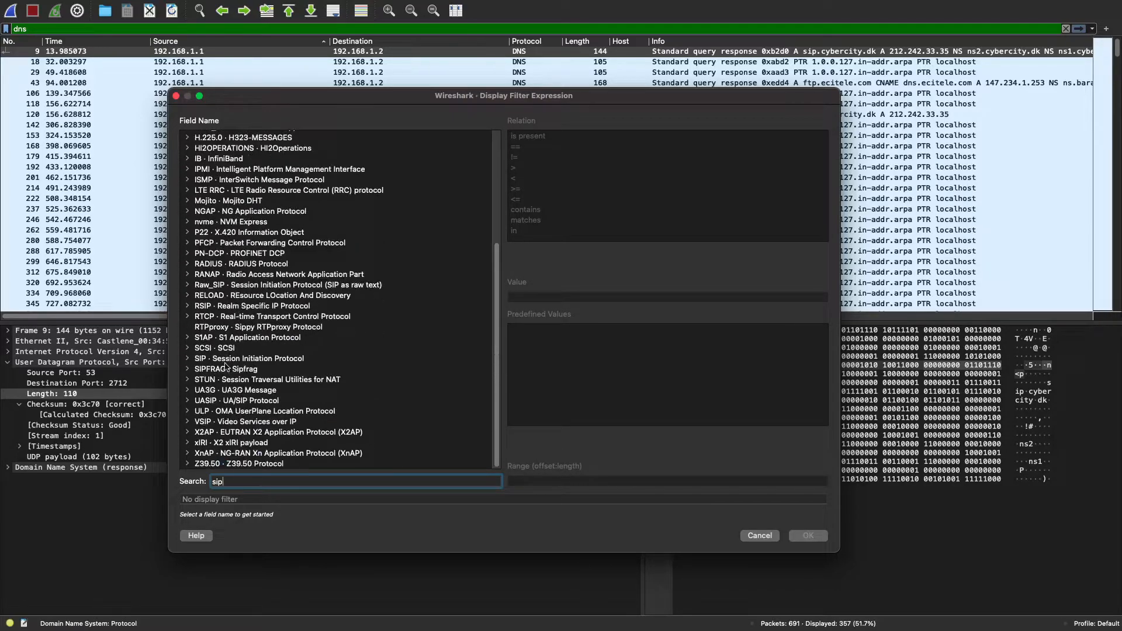
{"action": "left_click", "coordinate": [222, 360]}
{"action": "left_click", "coordinate": [188, 359]}
Look through the available SIP fields under Session Initiation Protocol.
{"action": "scroll", "coordinate": [280, 374], "scroll_direction": "down", "scroll_amount": 5}
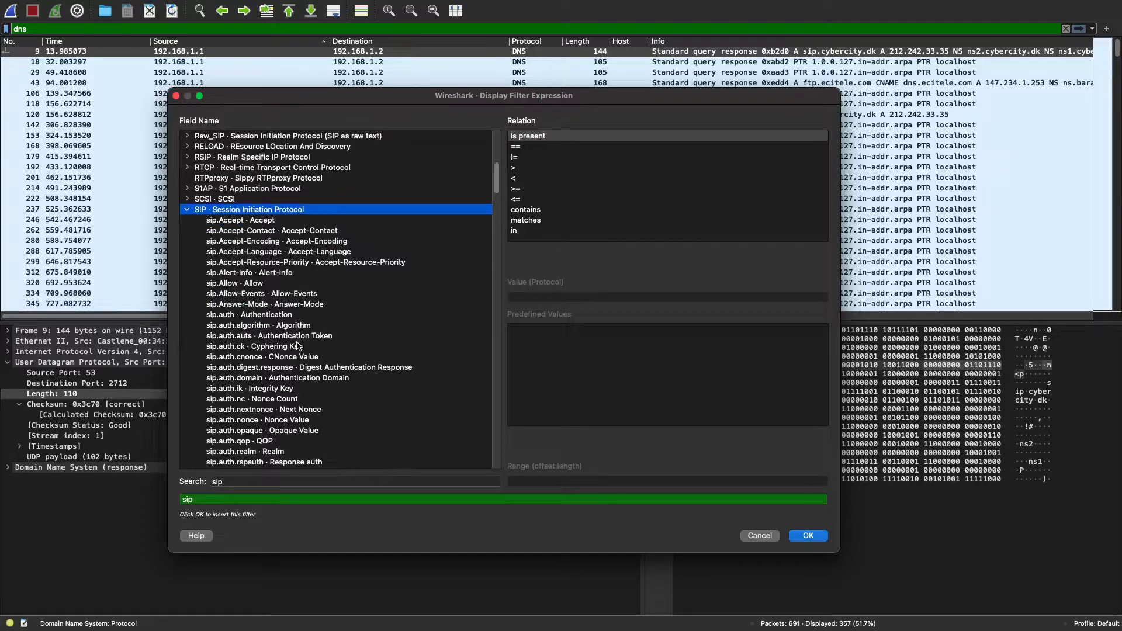
{"action": "scroll", "coordinate": [297, 349], "scroll_direction": "down", "scroll_amount": 10}
{"action": "scroll", "coordinate": [297, 343], "scroll_direction": "down", "scroll_amount": 7}
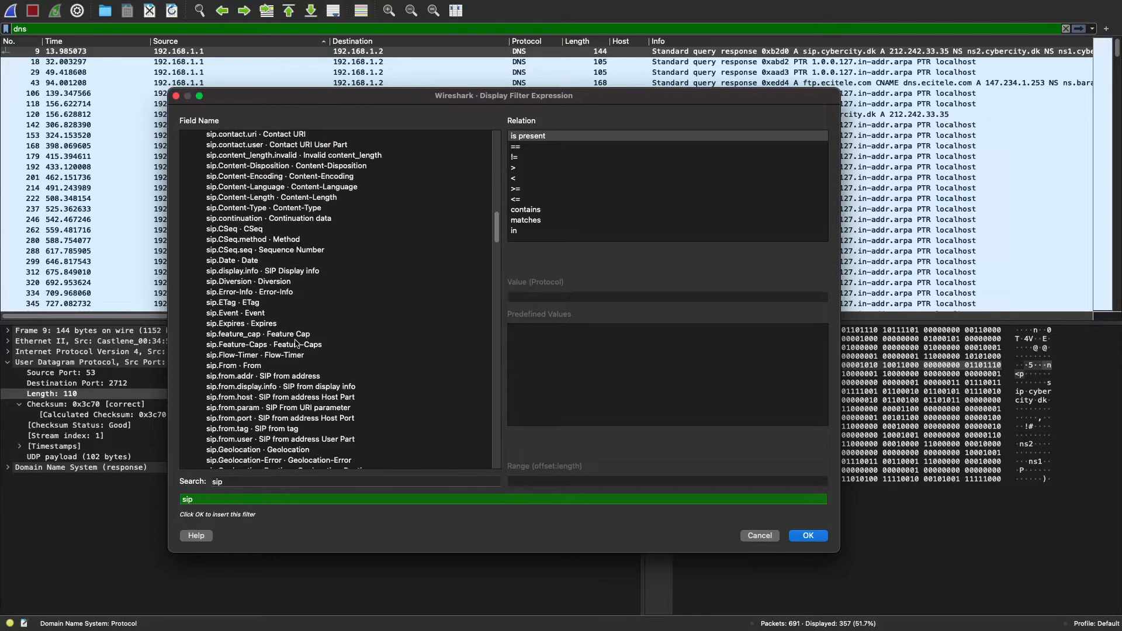
{"action": "scroll", "coordinate": [296, 343], "scroll_direction": "down", "scroll_amount": 5}
{"action": "scroll", "coordinate": [296, 343], "scroll_direction": "down", "scroll_amount": 10}
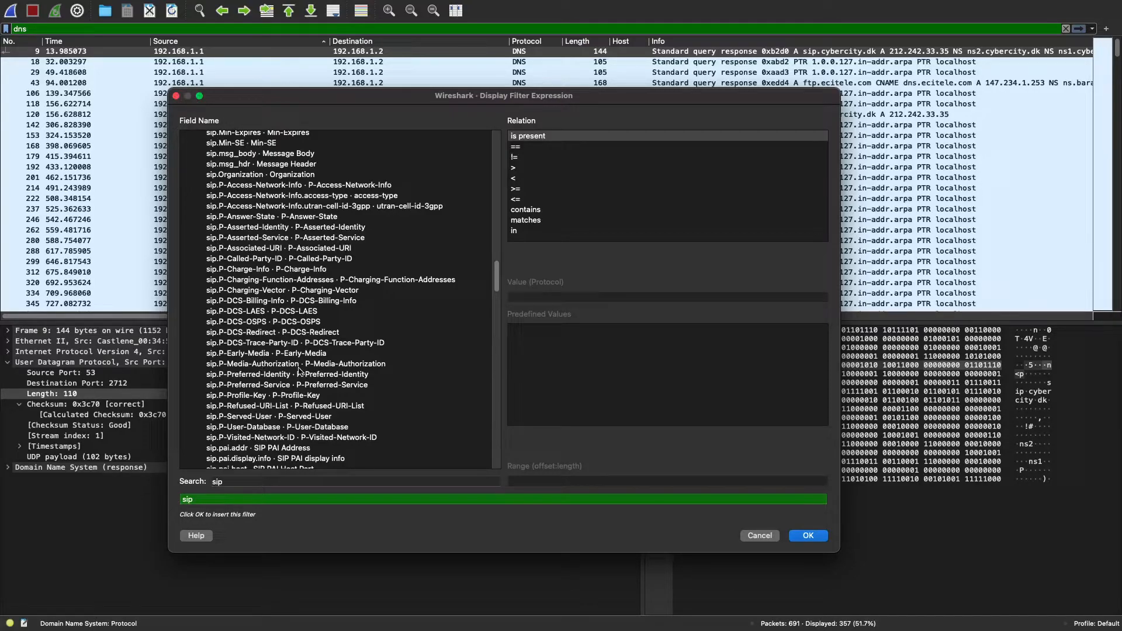
{"action": "scroll", "coordinate": [299, 372], "scroll_direction": "up", "scroll_amount": 10}
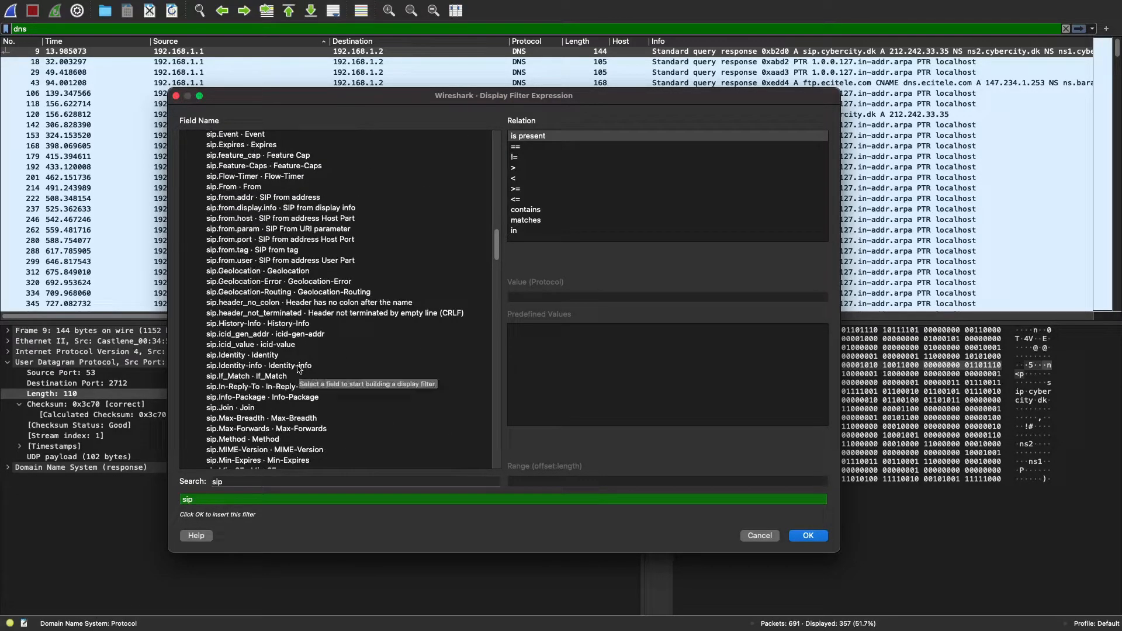
{"action": "scroll", "coordinate": [300, 377], "scroll_direction": "down", "scroll_amount": 1}
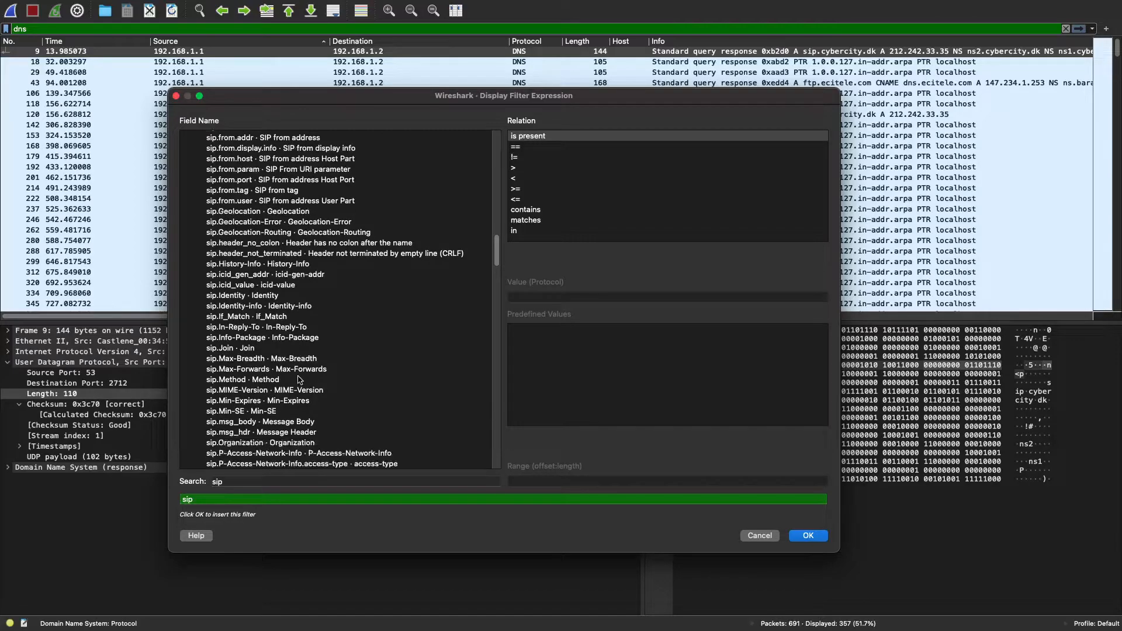
{"action": "scroll", "coordinate": [300, 379], "scroll_direction": "down", "scroll_amount": 9}
{"action": "scroll", "coordinate": [300, 377], "scroll_direction": "down", "scroll_amount": 8}
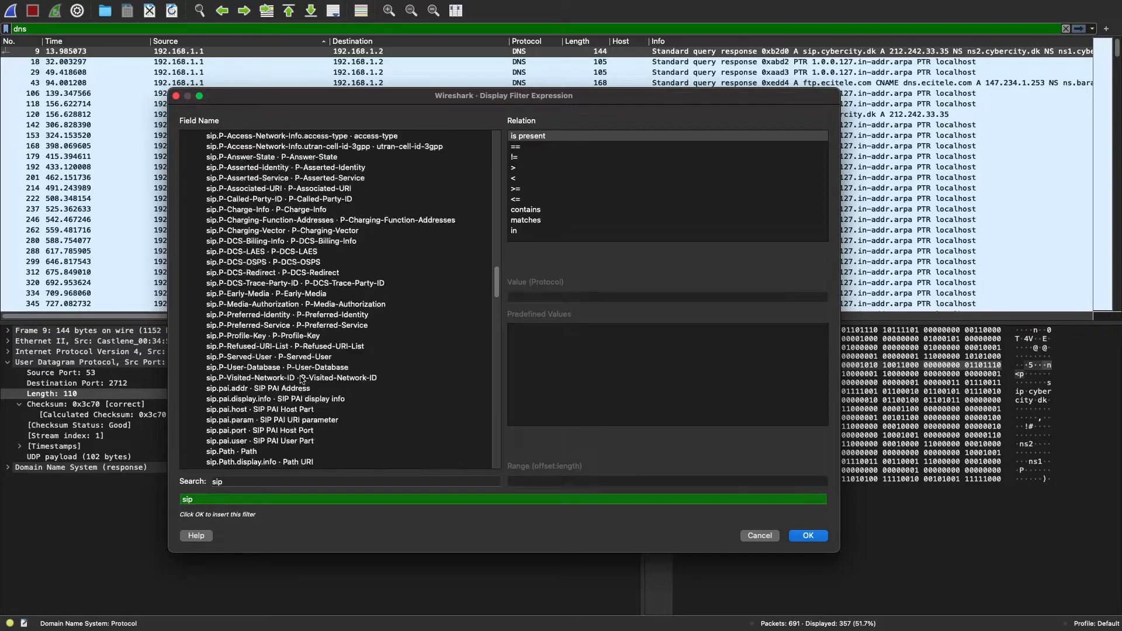
Narrow the field name search to sip.status and select the sip.Status-Code field.
{"action": "left_click", "coordinate": [252, 481]}
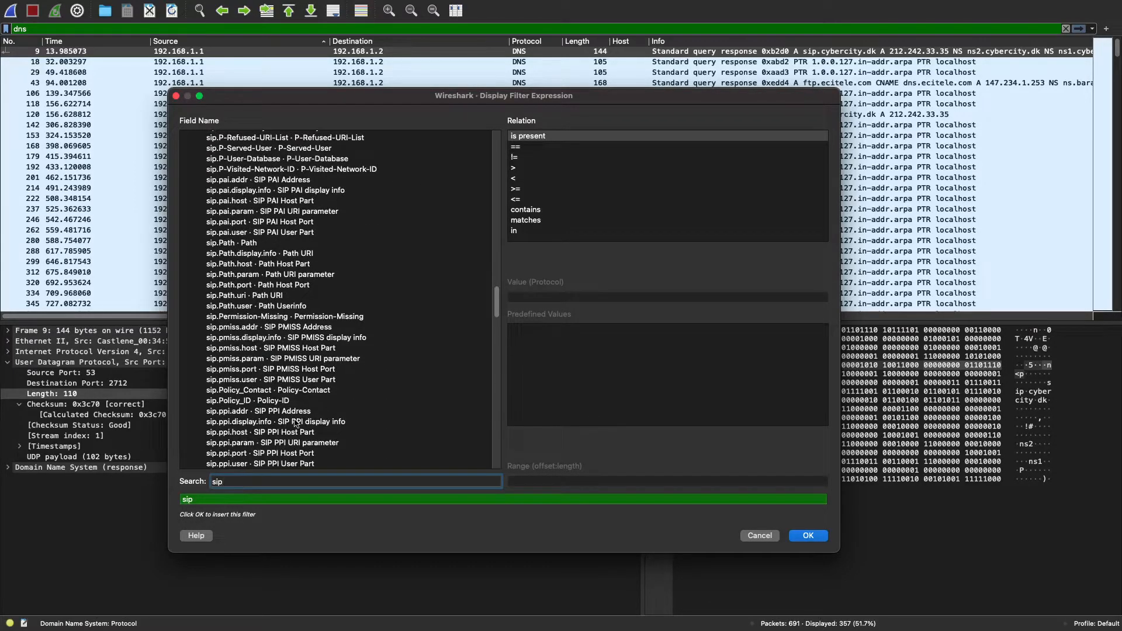
{"action": "type", "text": ".status"}
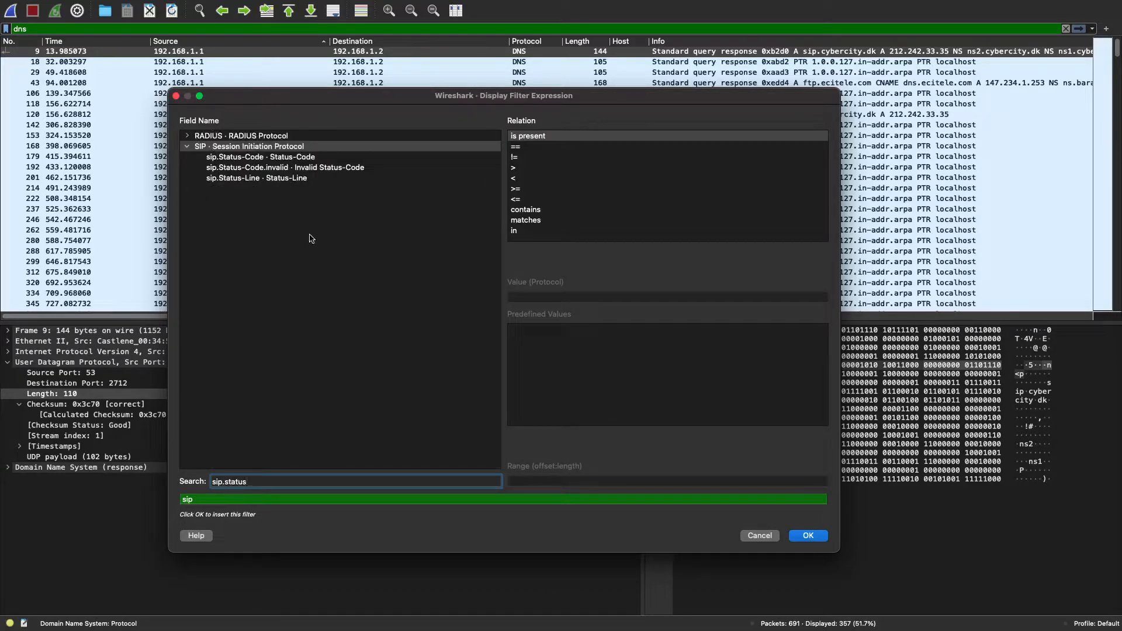
{"action": "left_click", "coordinate": [323, 158]}
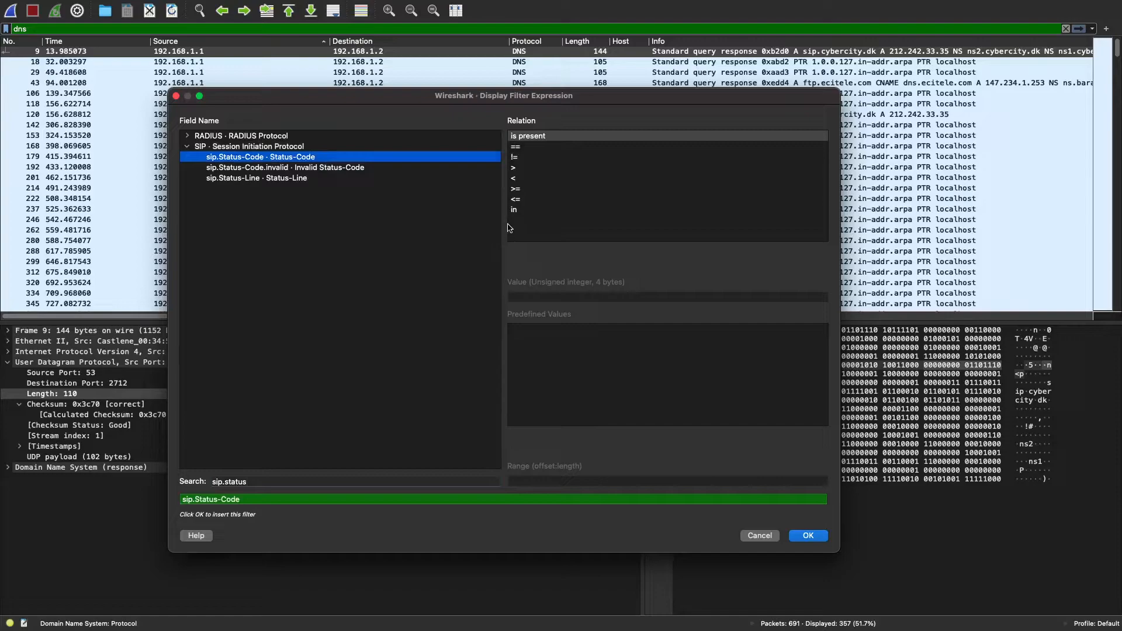
Set the relation to in with values 200,100 and insert sip.Status-Code in {200,100} into the display filter.
{"action": "left_click", "coordinate": [516, 211]}
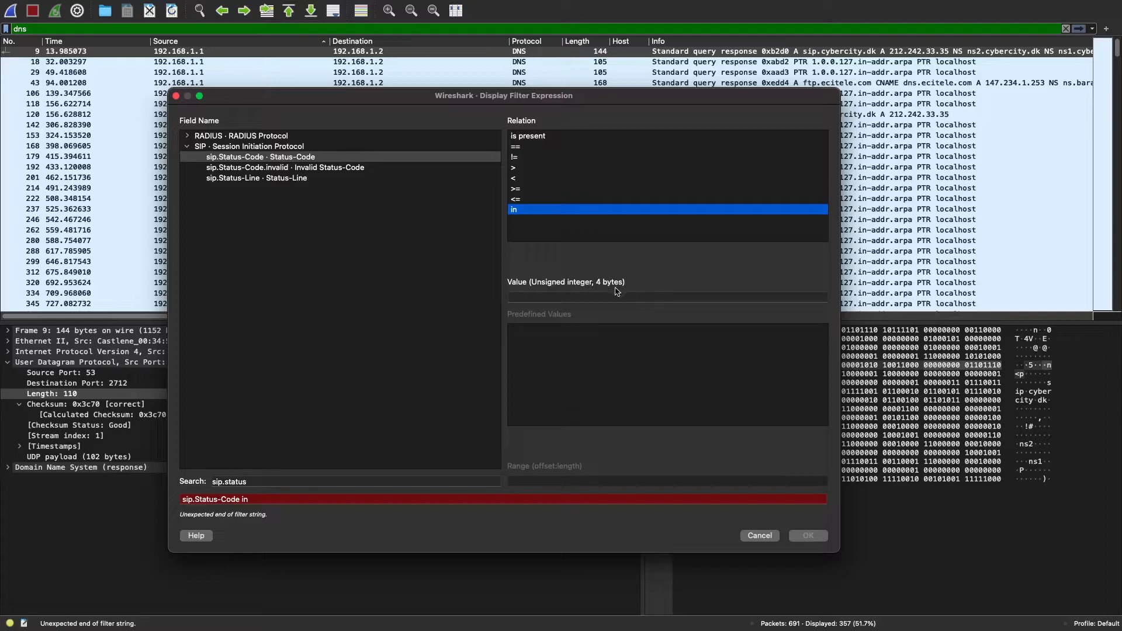
{"action": "left_click", "coordinate": [570, 296]}
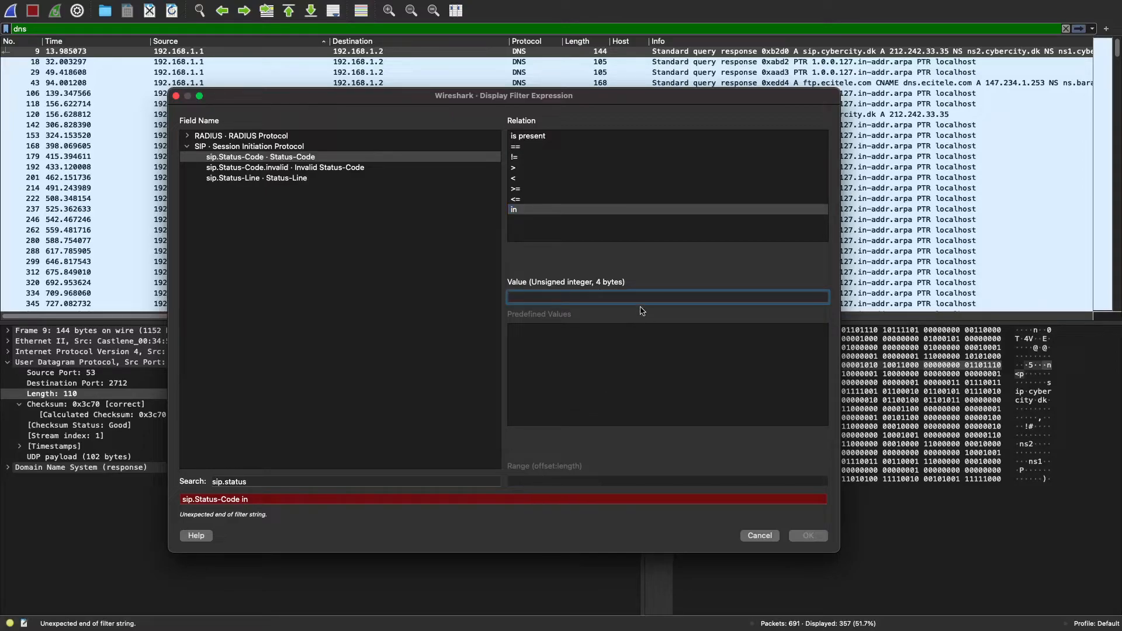
{"action": "type", "text": "200"}
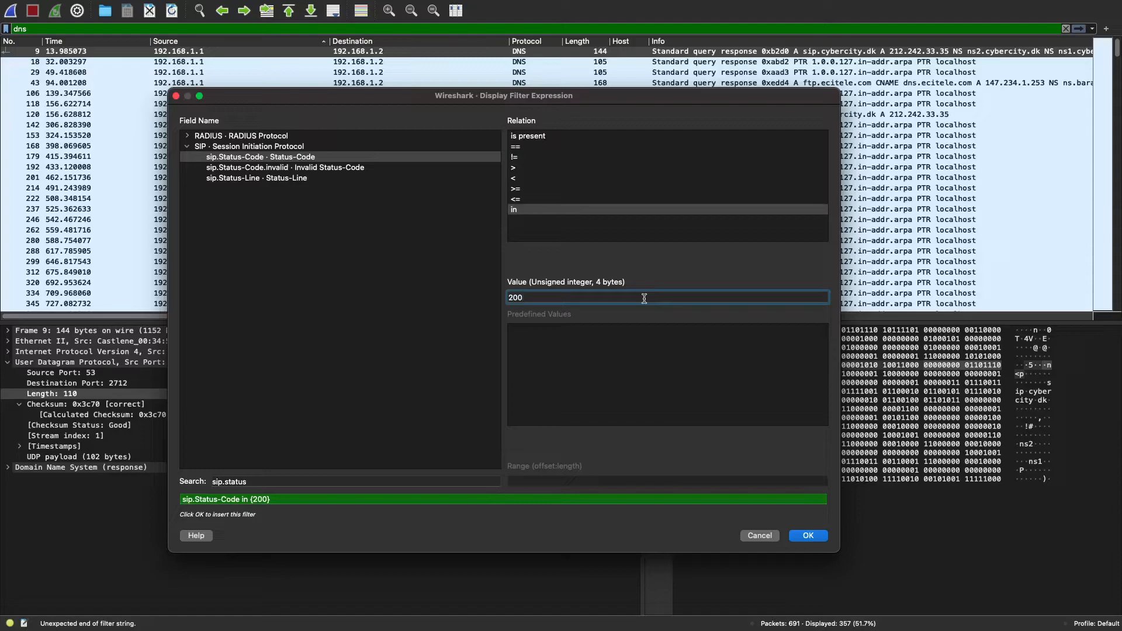
{"action": "type", "text": ","}
{"action": "key", "text": "BackSpace"}
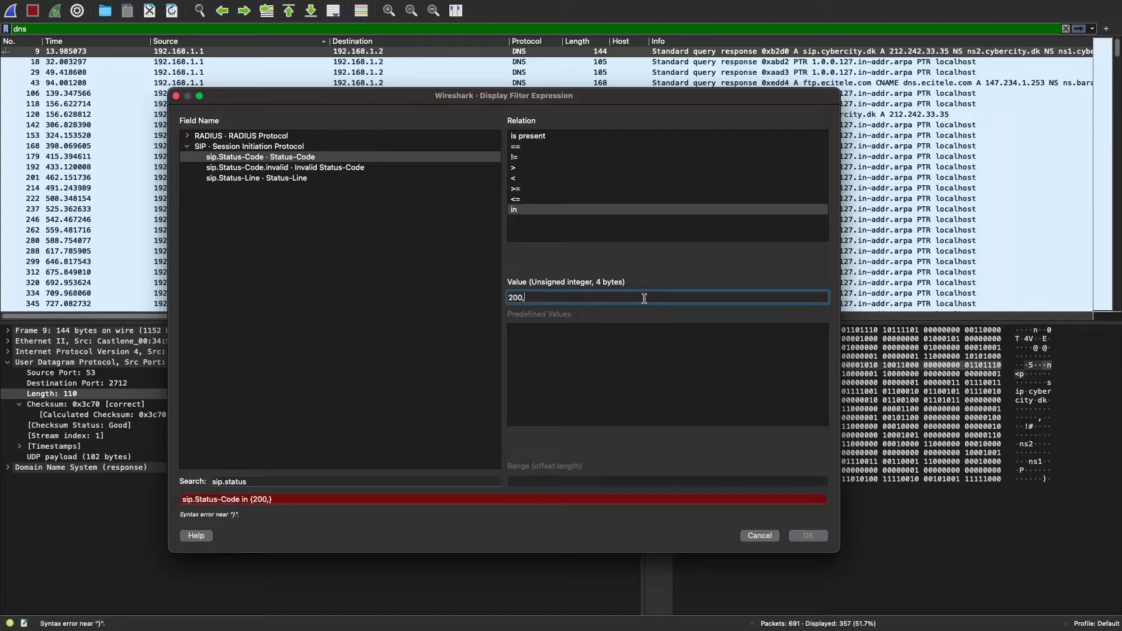
{"action": "type", "text": "100"}
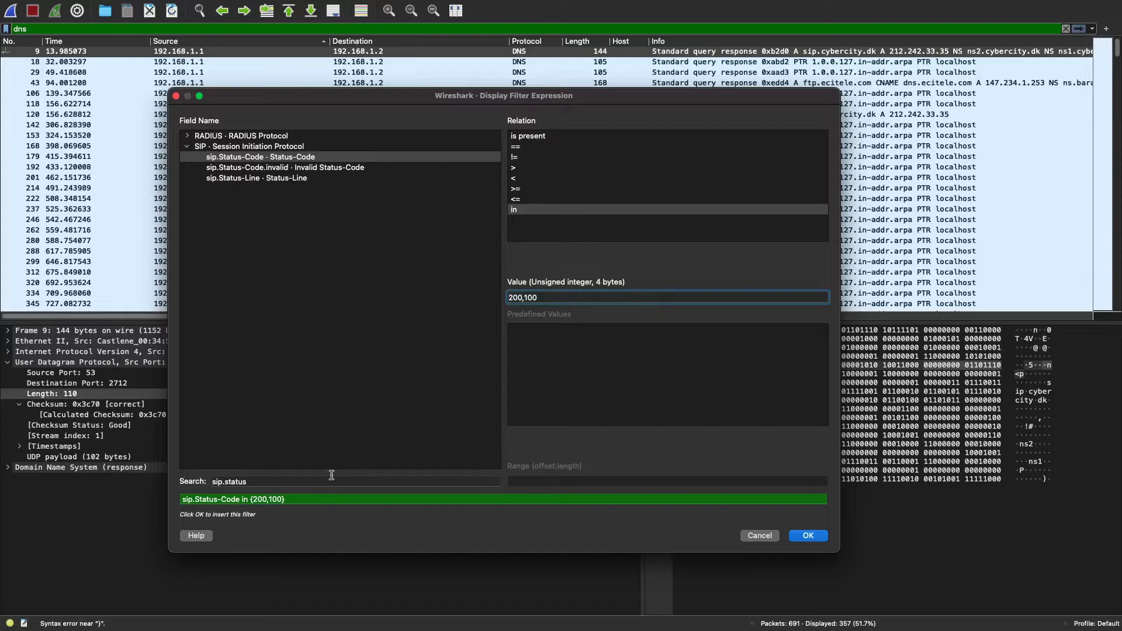
{"action": "left_click", "coordinate": [810, 537]}
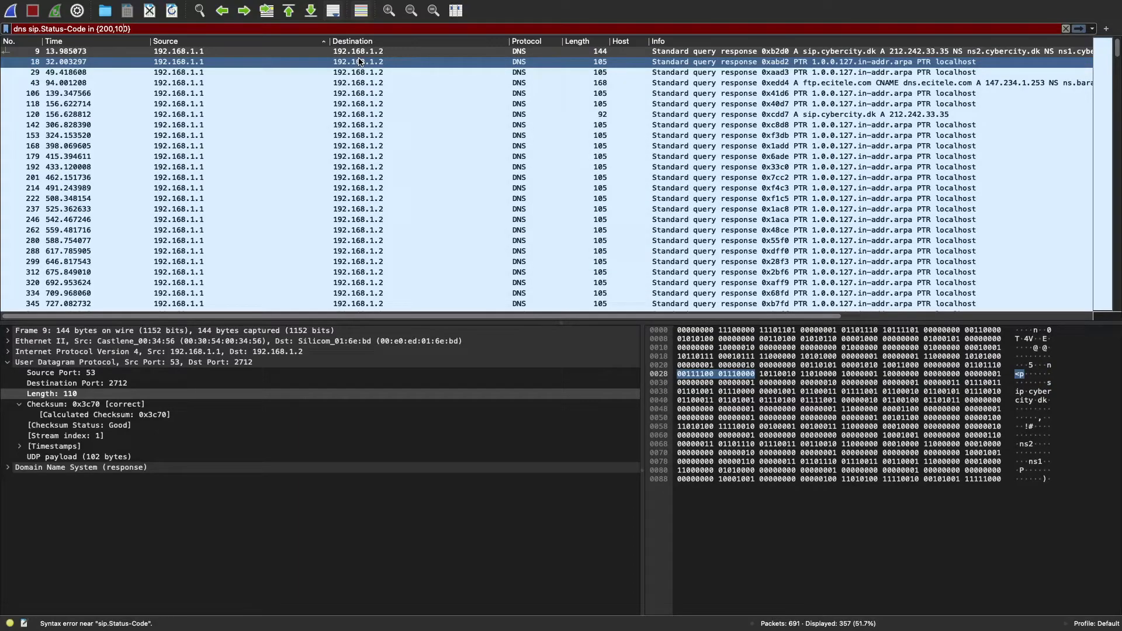
Remove the value 200 and its comma from the status code set in the display filter.
{"action": "key", "text": "BackSpace"}
{"action": "key", "text": "BackSpace"}
{"action": "key", "text": "BackSpace"}
{"action": "key", "text": "BackSpace"}
Delete the leading dns term so the display filter reads sip.Status-Code in {100}.
{"action": "key", "text": "Left"}
{"action": "key", "text": "Left"}
{"action": "key", "text": "Left"}
{"action": "key", "text": "Left"}
{"action": "key", "text": "Left"}
{"action": "key", "text": "Left"}
{"action": "key", "text": "Left"}
{"action": "key", "text": "Left"}
{"action": "key", "text": "Left"}
{"action": "key", "text": "Left"}
{"action": "key", "text": "Left"}
{"action": "key", "text": "Left"}
{"action": "key", "text": "Left"}
{"action": "key", "text": "Left"}
{"action": "key", "text": "Left"}
{"action": "key", "text": "Left"}
{"action": "key", "text": "Left"}
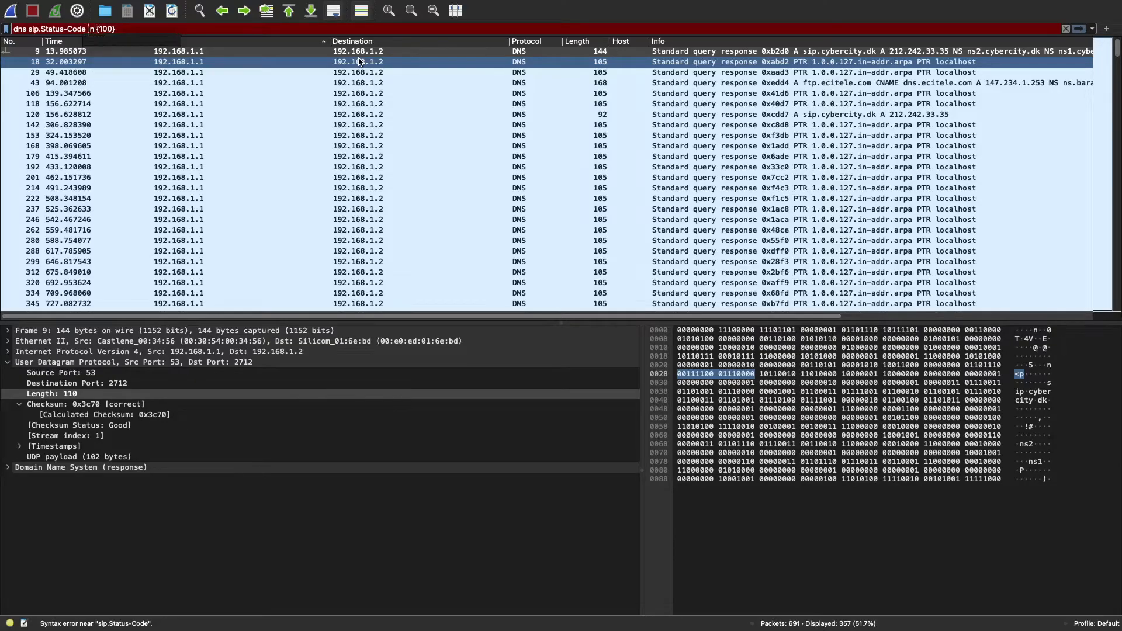
{"action": "key", "text": "Left"}
{"action": "key", "text": "Left"}
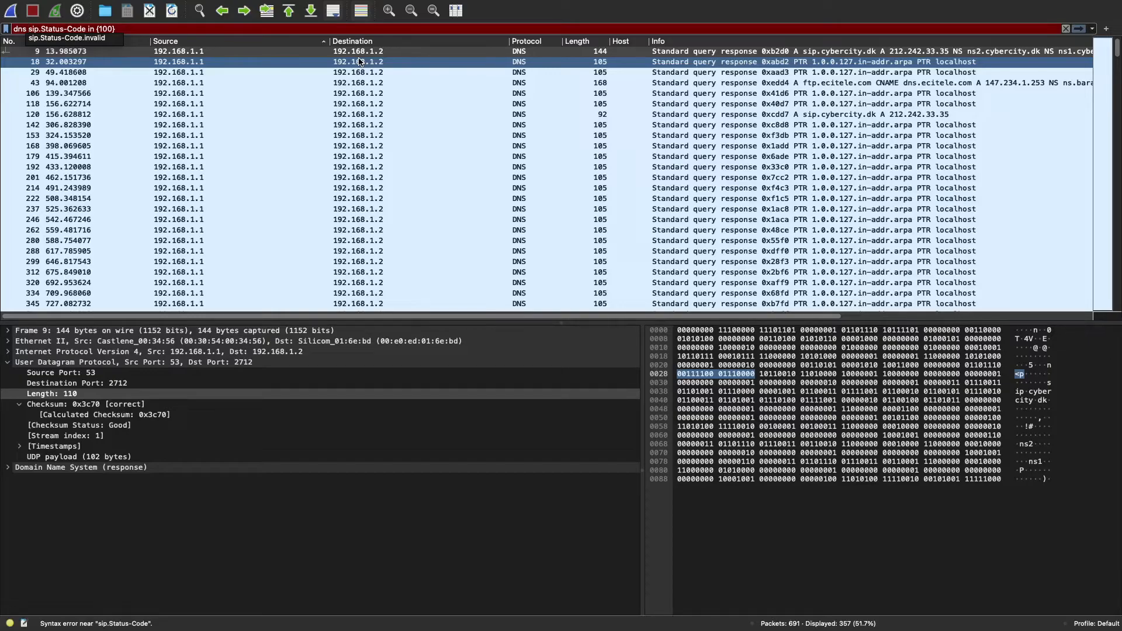
{"action": "key", "text": "BackSpace"}
{"action": "key", "text": "BackSpace"}
{"action": "key", "text": "BackSpace"}
{"action": "key", "text": "BackSpace"}
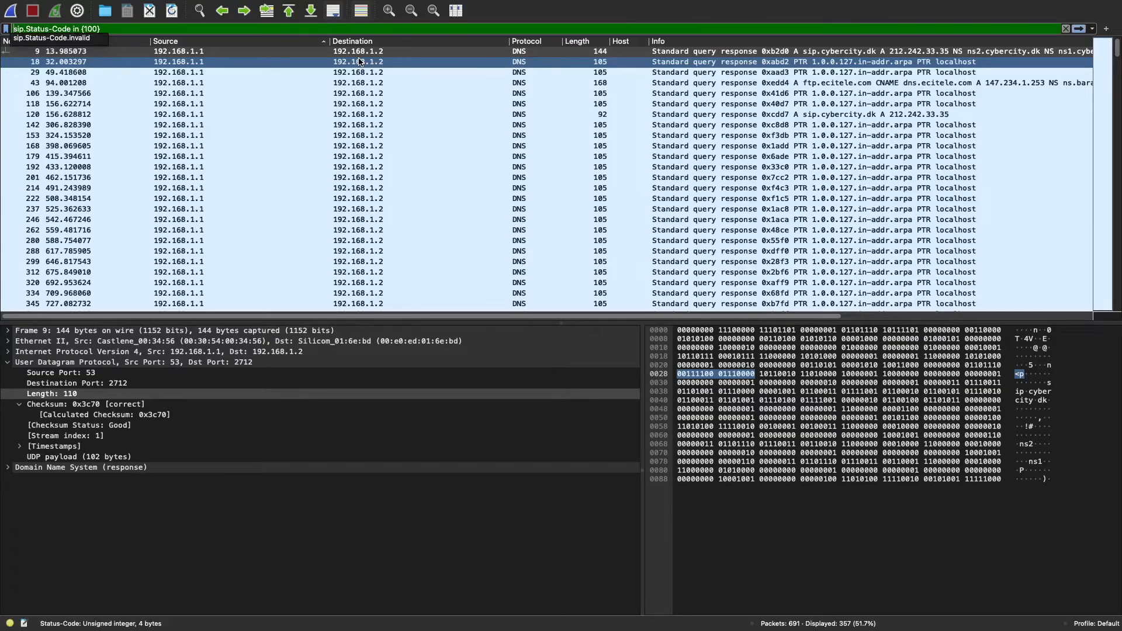
Add 200 after 100 in the status code set and apply the filter sip.Status-Code in {100,200}.
{"action": "key", "text": "Right"}
{"action": "key", "text": "Right"}
{"action": "key", "text": "Right"}
{"action": "key", "text": "Right"}
{"action": "key", "text": "Right"}
{"action": "key", "text": "Right"}
{"action": "key", "text": "Right"}
{"action": "key", "text": "Right"}
{"action": "key", "text": "Right"}
{"action": "key", "text": "Right"}
{"action": "key", "text": "Right"}
{"action": "key", "text": "Right"}
{"action": "key", "text": "Right"}
{"action": "key", "text": "Right"}
{"action": "key", "text": "Right"}
{"action": "key", "text": "Right"}
{"action": "key", "text": "Right"}
{"action": "key", "text": "Right"}
{"action": "key", "text": "Right"}
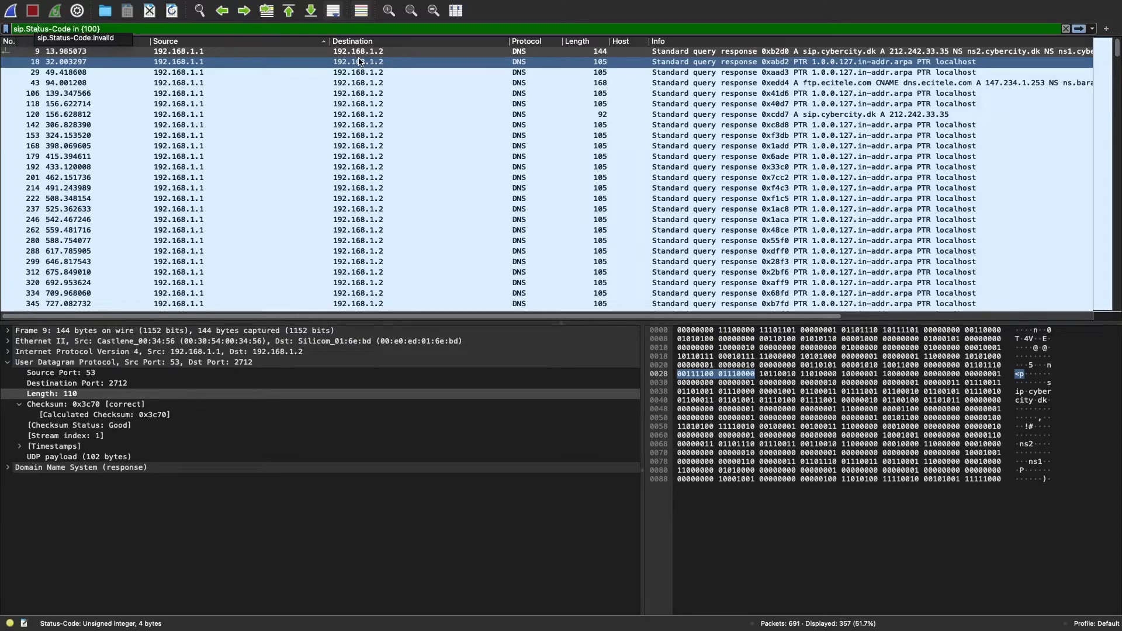
{"action": "key", "text": "Right"}
{"action": "key", "text": "Right"}
{"action": "key", "text": "Right"}
{"action": "key", "text": "Right"}
{"action": "key", "text": "Right"}
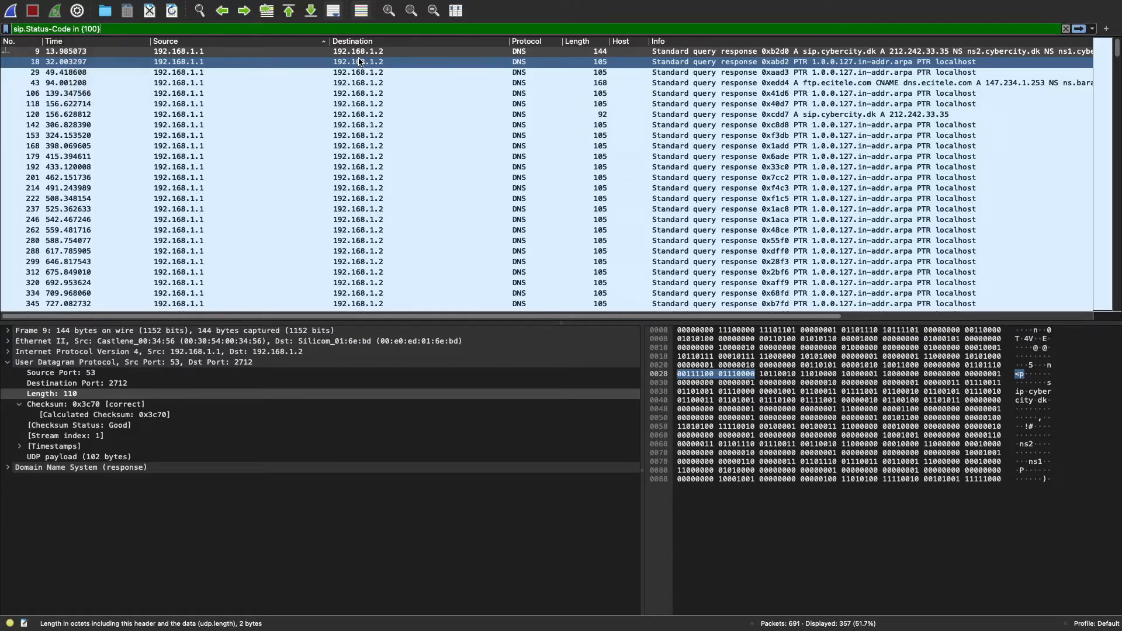
{"action": "type", "text": ",200"}
{"action": "key", "text": "Return"}
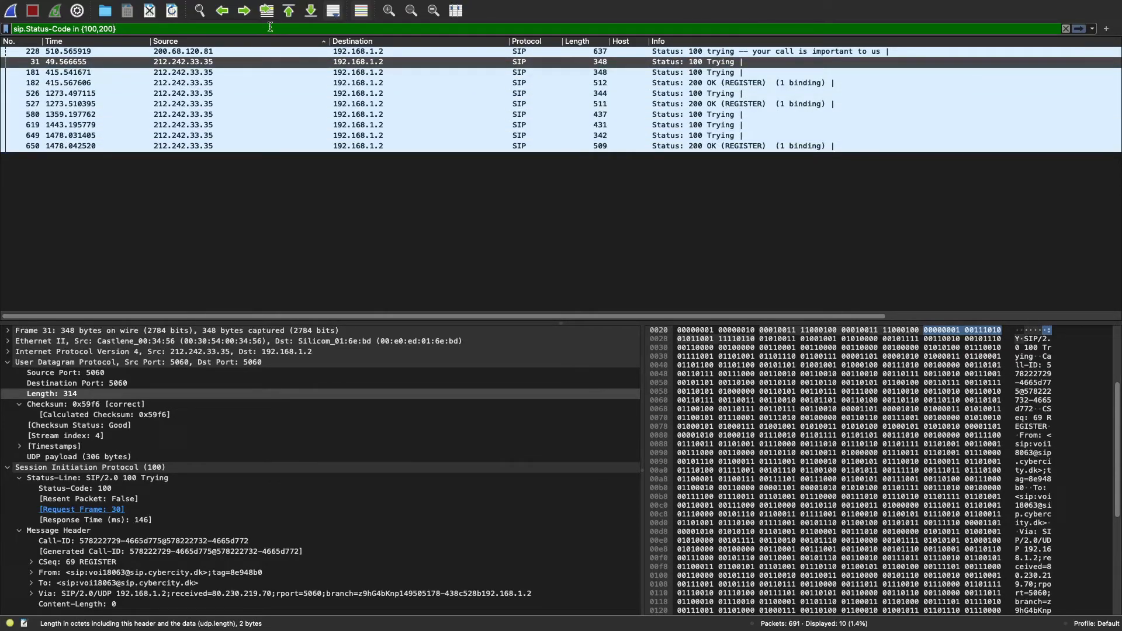
Extend the applied filter to sip.Status-Code in {100,200,403} and select the first 403 Wrong password packet.
{"action": "type", "text": ","}
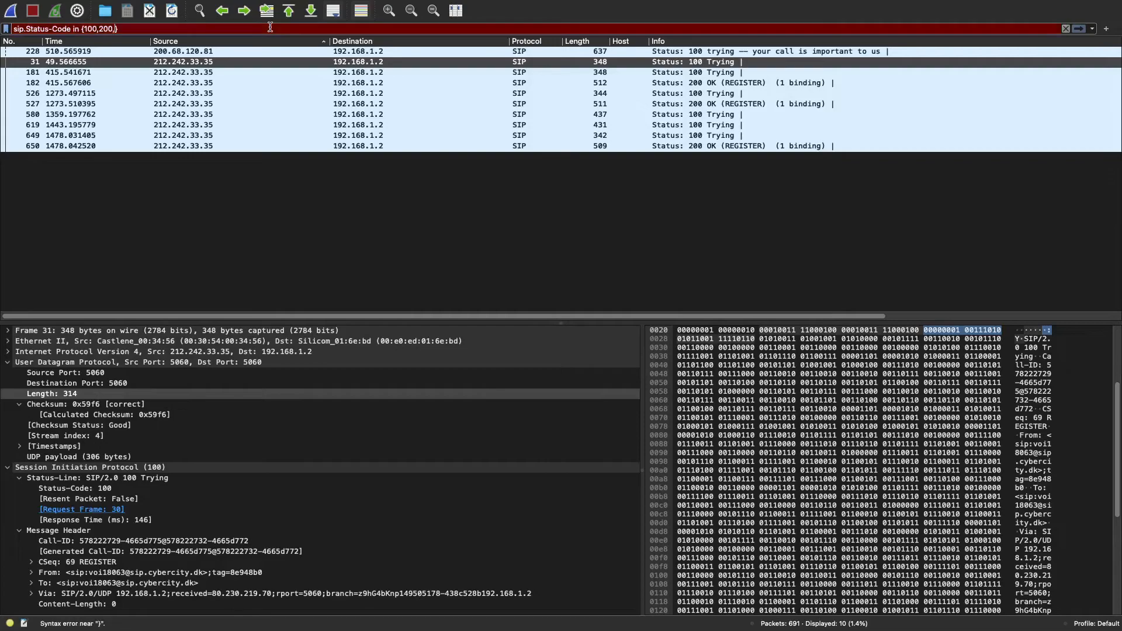
{"action": "type", "text": "403"}
{"action": "key", "text": "Return"}
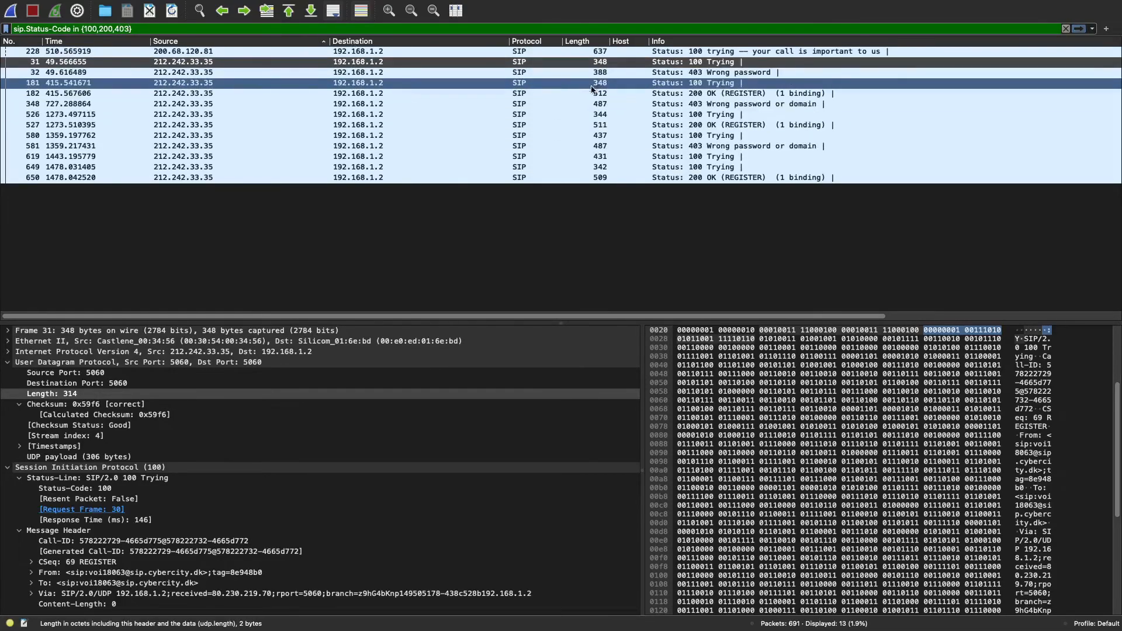
{"action": "left_click", "coordinate": [608, 72]}
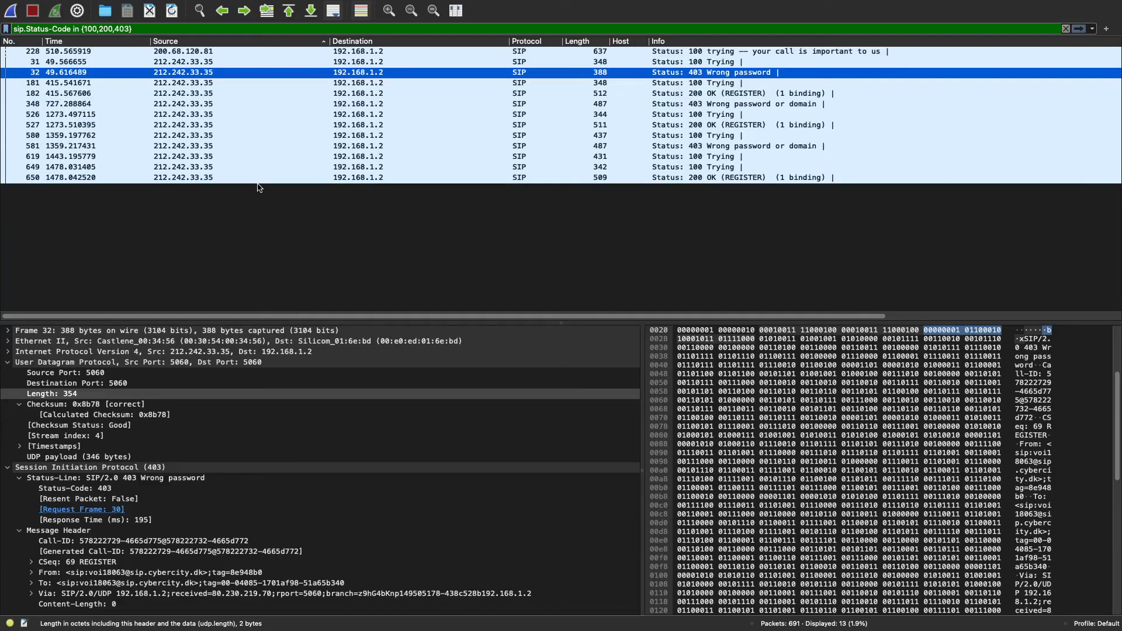
{"action": "mouse_move", "coordinate": [532, 3]}
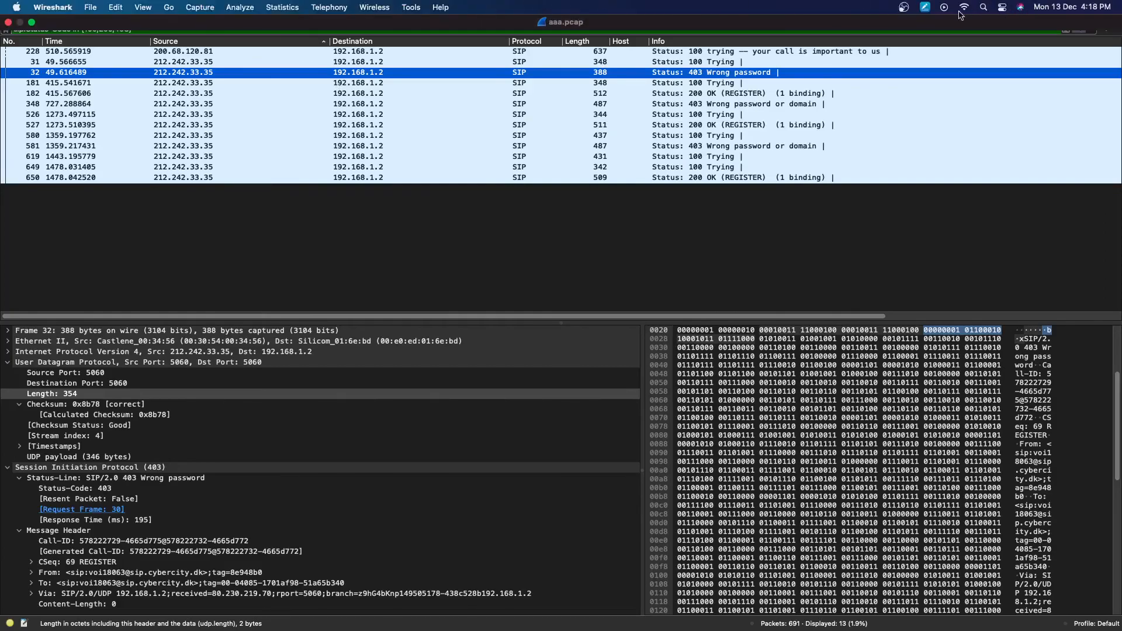
{"action": "left_click", "coordinate": [906, 8]}
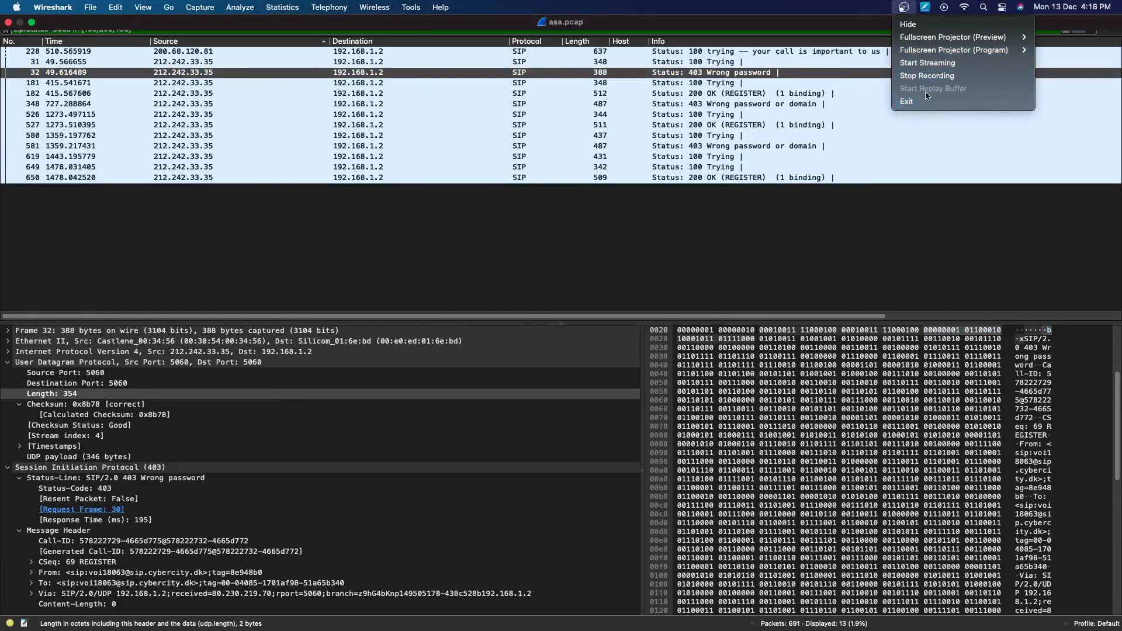